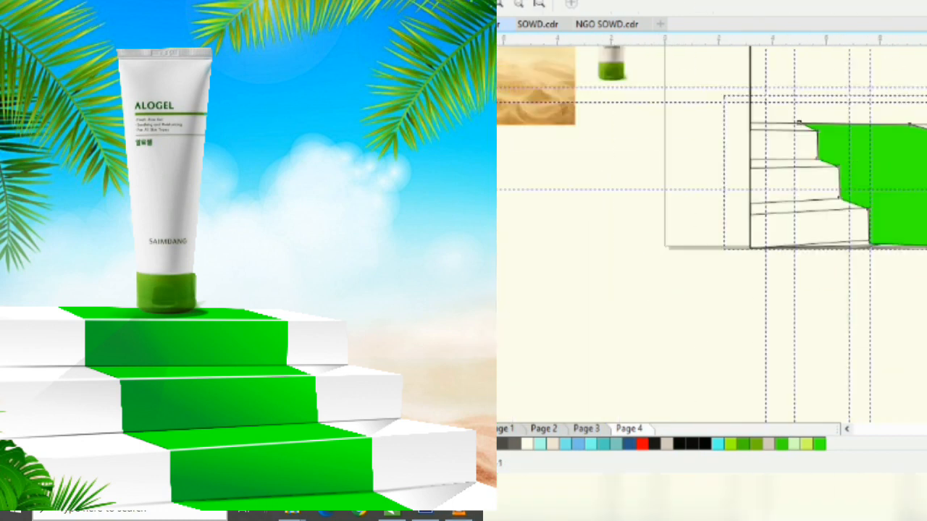
Fill the upper risers of the stair carpet with dark green against the bright green treads
{"action": "scroll", "coordinate": [840, 159], "scroll_direction": "up", "scroll_amount": 1}
{"action": "left_click", "coordinate": [753, 155]}
{"action": "left_click", "coordinate": [827, 250]}
{"action": "scroll", "coordinate": [768, 181], "scroll_direction": "up", "scroll_amount": 1}
{"action": "left_click", "coordinate": [832, 443]}
Fill the lowest riser of the stair carpet with dark green
{"action": "scroll", "coordinate": [712, 235], "scroll_direction": "down", "scroll_amount": 1}
{"action": "left_click", "coordinate": [778, 289]}
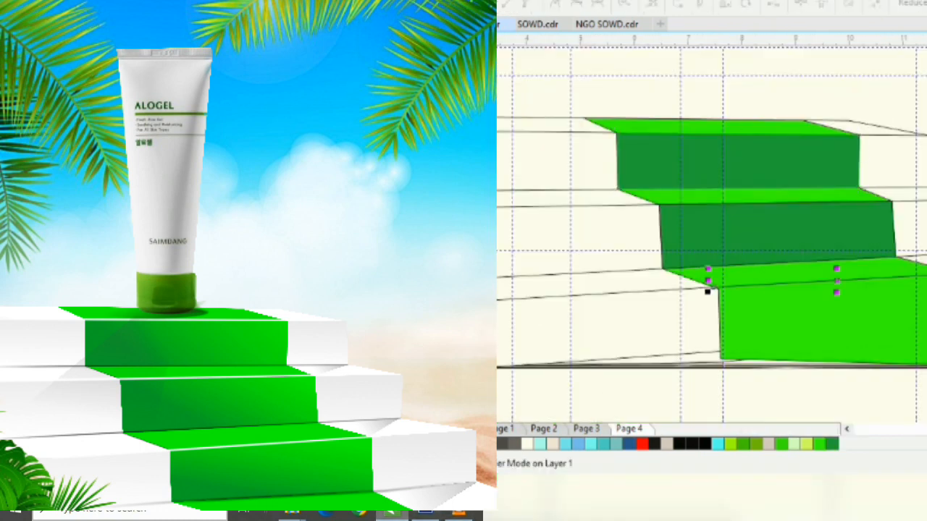
{"action": "scroll", "coordinate": [774, 317], "scroll_direction": "up", "scroll_amount": 1}
{"action": "scroll", "coordinate": [725, 304], "scroll_direction": "down", "scroll_amount": 1}
Open the poster frame's contents and place the sand image over the lower part of the palm and sky picture
{"action": "scroll", "coordinate": [724, 304], "scroll_direction": "down", "scroll_amount": 1}
{"action": "left_click", "coordinate": [786, 268]}
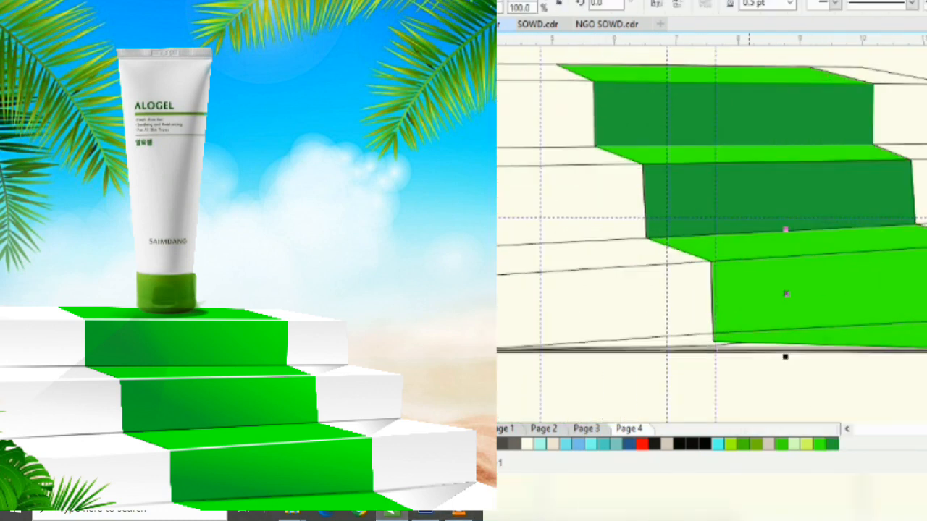
{"action": "left_click", "coordinate": [832, 443]}
{"action": "scroll", "coordinate": [712, 235], "scroll_direction": "down", "scroll_amount": 1}
{"action": "left_click", "coordinate": [918, 268]}
{"action": "double_click", "coordinate": [802, 218]}
{"action": "left_click", "coordinate": [771, 218]}
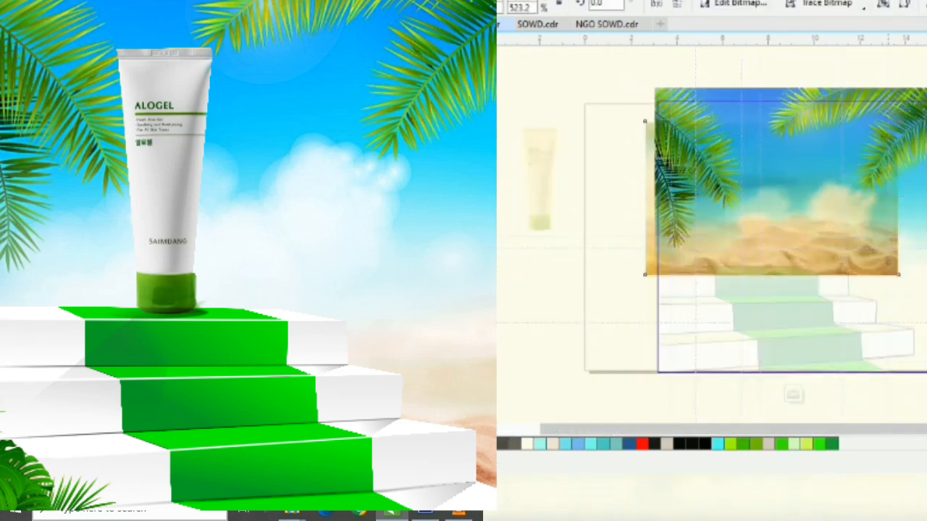
Apply a fountain fill to the front face of the top step
{"action": "scroll", "coordinate": [768, 290], "scroll_direction": "up", "scroll_amount": 1}
{"action": "left_click", "coordinate": [685, 326]}
{"action": "scroll", "coordinate": [652, 290], "scroll_direction": "up", "scroll_amount": 1}
{"action": "left_click", "coordinate": [603, 254]}
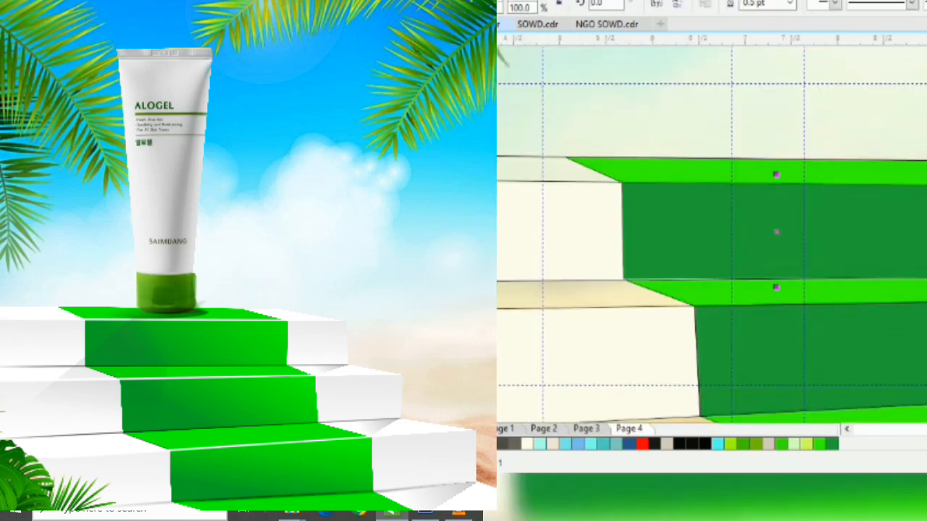
{"action": "key", "text": "F11"}
{"action": "left_click", "coordinate": [783, 223]}
{"action": "key", "text": "Return"}
{"action": "scroll", "coordinate": [579, 301], "scroll_direction": "down", "scroll_amount": 1}
{"action": "scroll", "coordinate": [674, 290], "scroll_direction": "up", "scroll_amount": 1}
{"action": "scroll", "coordinate": [673, 290], "scroll_direction": "down", "scroll_amount": 1}
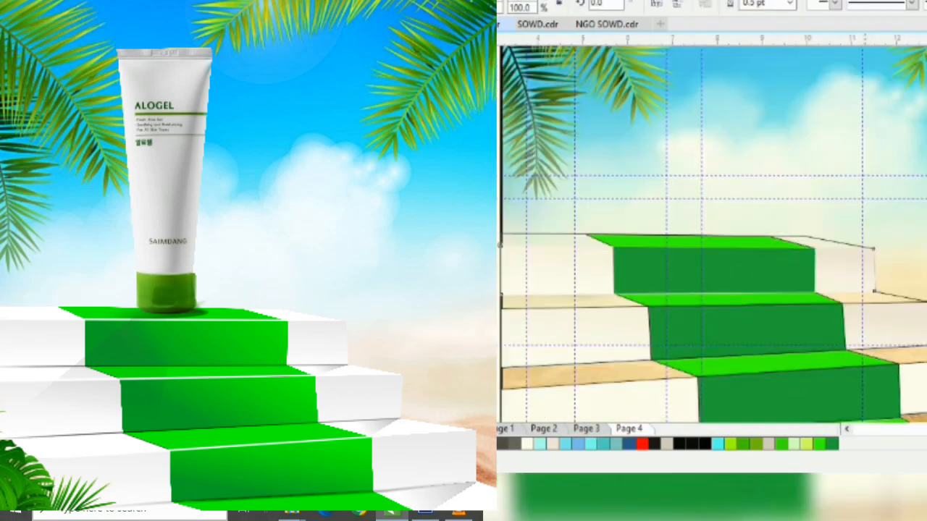
Fill the middle step's tread with off-white and bring the dark green top carpet riser to the front
{"action": "left_click", "coordinate": [572, 298]}
{"action": "left_click", "coordinate": [529, 443]}
{"action": "scroll", "coordinate": [673, 326], "scroll_direction": "up", "scroll_amount": 1}
{"action": "left_click", "coordinate": [757, 136]}
{"action": "left_click", "coordinate": [760, 183]}
{"action": "key", "text": "shift+Page_Up"}
{"action": "left_click", "coordinate": [832, 443]}
{"action": "left_click", "coordinate": [759, 167]}
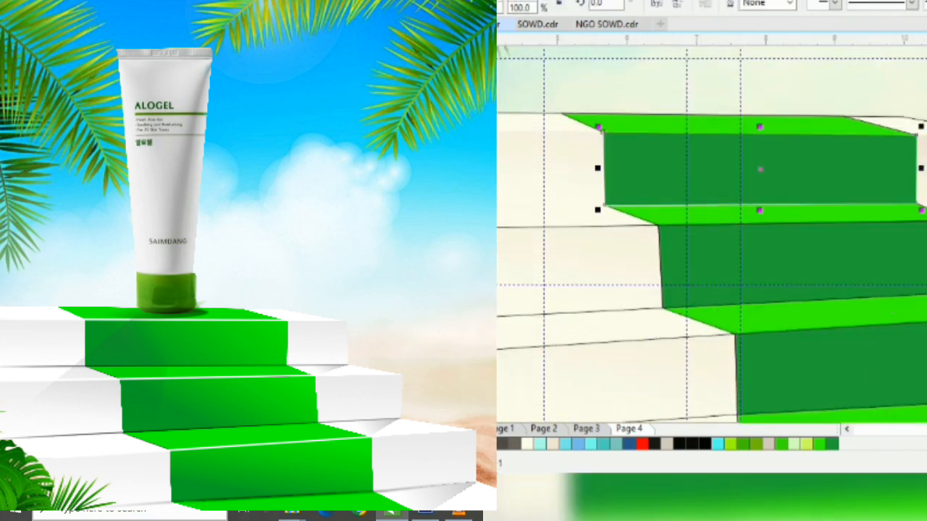
Apply diagonal dark-to-bright green gradients to the carpet risers with the Interactive Fill tool
{"action": "scroll", "coordinate": [710, 254], "scroll_direction": "down", "scroll_amount": 1}
{"action": "scroll", "coordinate": [710, 254], "scroll_direction": "up", "scroll_amount": 1}
{"action": "key", "text": "g"}
{"action": "left_click_drag", "start_coordinate": [757, 258], "coordinate": [904, 160]}
{"action": "left_click", "coordinate": [819, 444]}
{"action": "left_click", "coordinate": [811, 290]}
{"action": "left_click_drag", "start_coordinate": [731, 301], "coordinate": [914, 263]}
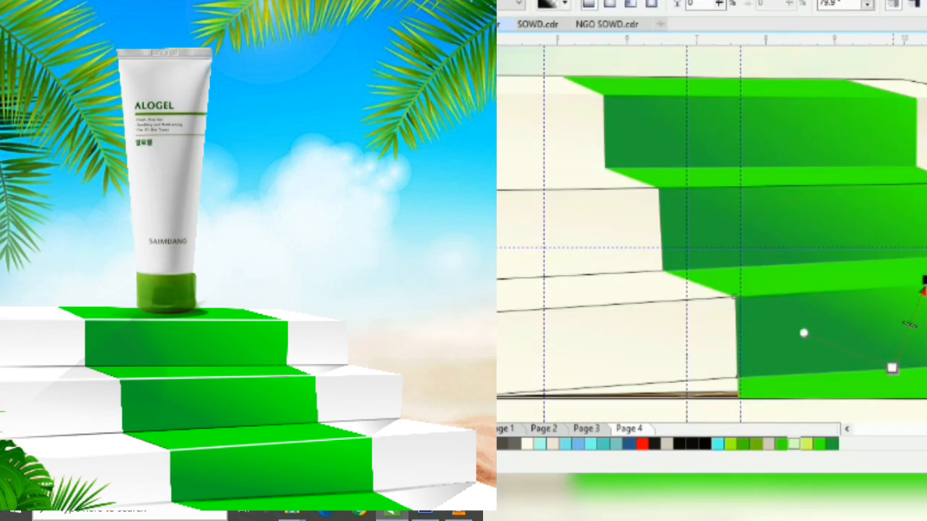
Apply a vertical gradient across the front face of a white step
{"action": "left_click", "coordinate": [811, 341]}
{"action": "scroll", "coordinate": [750, 109], "scroll_direction": "up", "scroll_amount": 3}
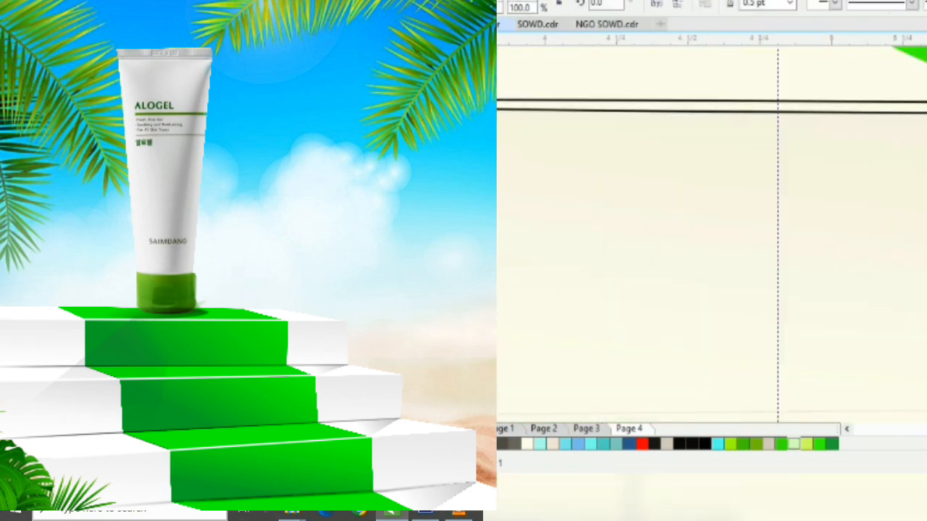
{"action": "scroll", "coordinate": [750, 109], "scroll_direction": "down", "scroll_amount": 2}
{"action": "key", "text": "Return"}
{"action": "left_click_drag", "start_coordinate": [822, 234], "coordinate": [822, 376]}
{"action": "scroll", "coordinate": [796, 326], "scroll_direction": "down", "scroll_amount": 1}
{"action": "scroll", "coordinate": [797, 326], "scroll_direction": "up", "scroll_amount": 1}
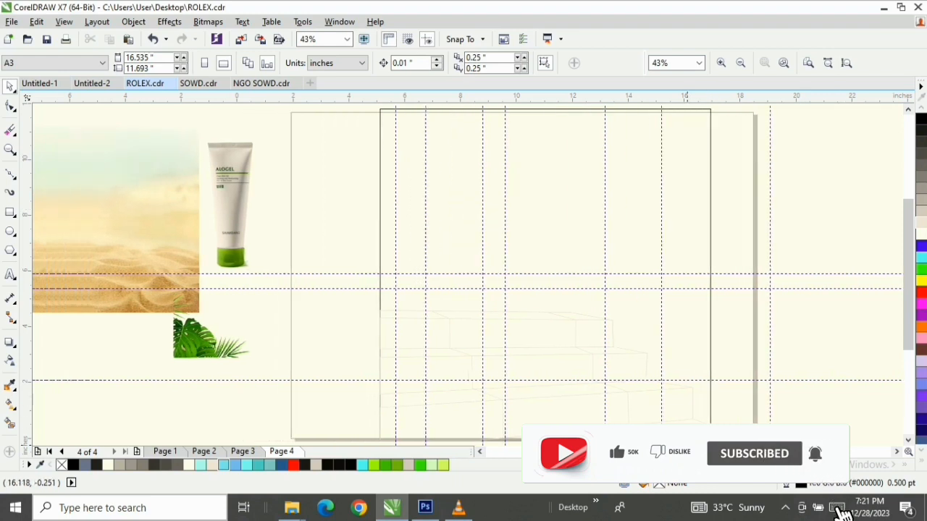
Move the Alogel tube to about X -1.956 in, Y 8.26 in, and shift the palm and sky image slightly up and left
{"action": "left_click_drag", "start_coordinate": [687, 452], "coordinate": [627, 452]}
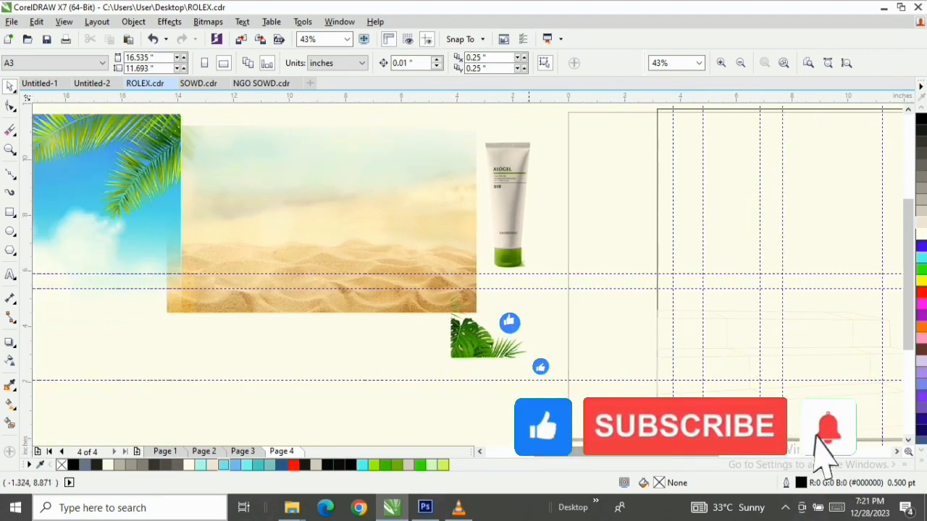
{"action": "left_click", "coordinate": [508, 236]}
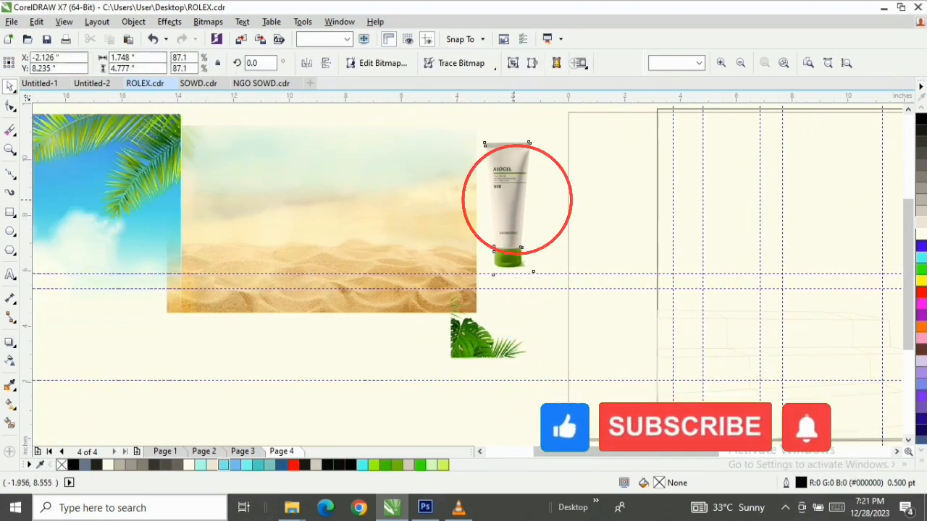
{"action": "left_click_drag", "start_coordinate": [499, 204], "coordinate": [504, 203]}
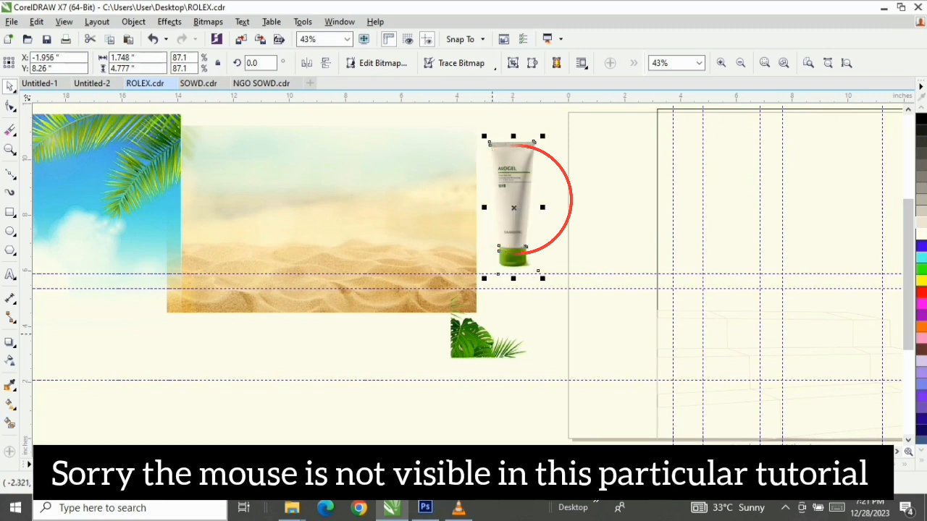
{"action": "left_click_drag", "start_coordinate": [558, 452], "coordinate": [532, 452]}
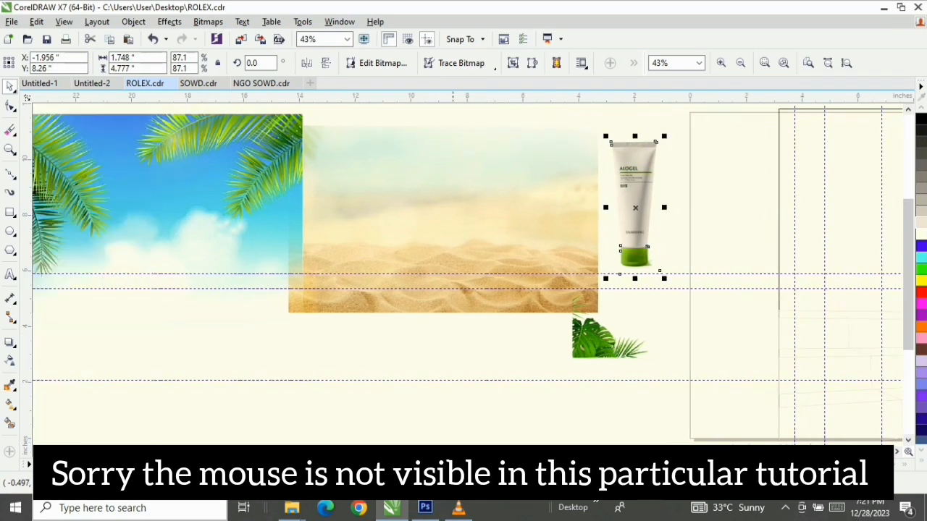
{"action": "left_click", "coordinate": [448, 224]}
{"action": "left_click", "coordinate": [157, 231]}
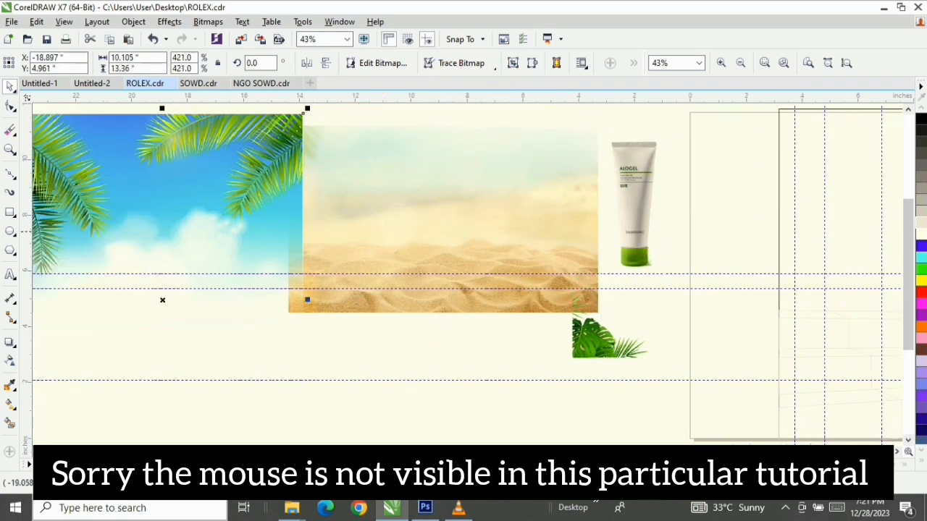
{"action": "left_click_drag", "start_coordinate": [157, 232], "coordinate": [145, 208]}
Move the tropical leaf image below the sand picture, to about X -7.638 in, Y 3.174 in
{"action": "left_click", "coordinate": [601, 326]}
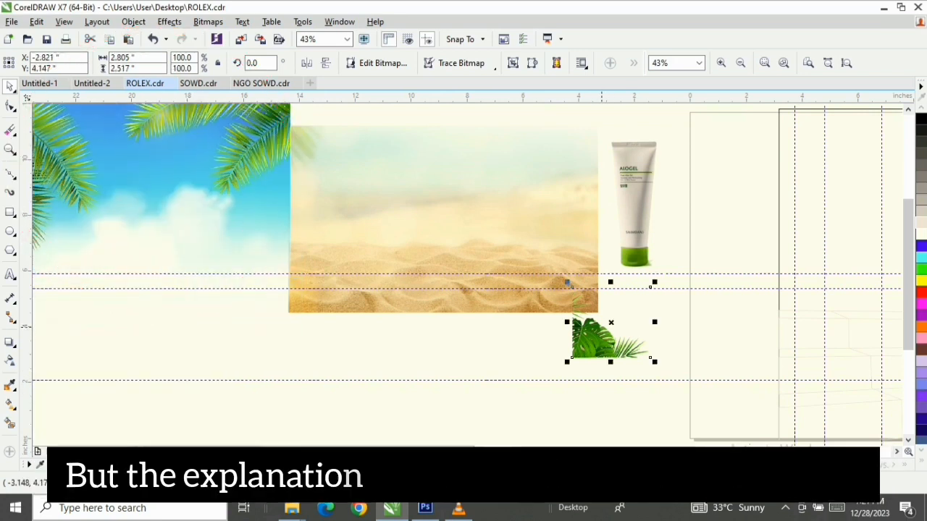
{"action": "mouse_move", "coordinate": [568, 284]}
{"action": "left_mouse_down"}
{"action": "mouse_move", "coordinate": [473, 318]}
{"action": "mouse_move", "coordinate": [460, 313]}
{"action": "left_mouse_up"}
{"action": "left_click_drag", "start_coordinate": [500, 363], "coordinate": [473, 362]}
Trace the front face of the top step as a closed four-sided shape with the Bézier tool, following the faint stair guide
{"action": "left_click_drag", "start_coordinate": [628, 452], "coordinate": [736, 452]}
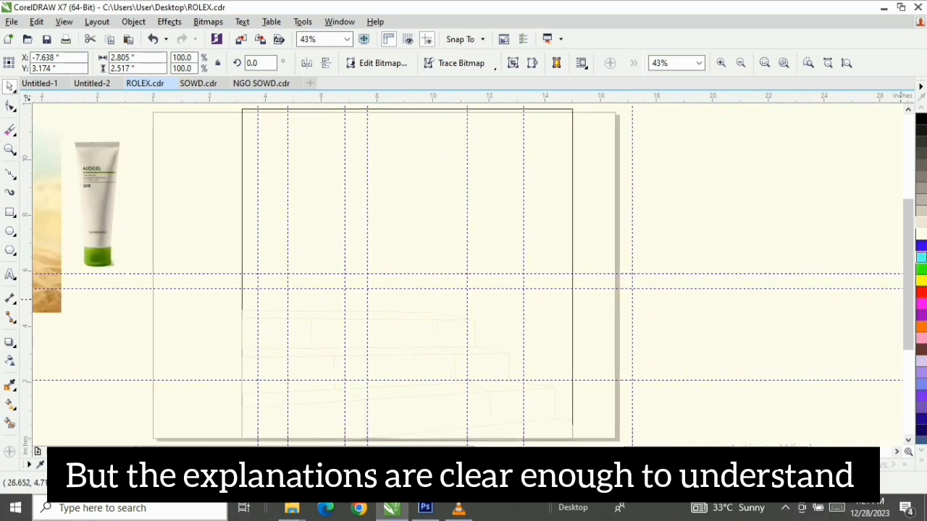
{"action": "left_click_drag", "start_coordinate": [908, 306], "coordinate": [908, 314]}
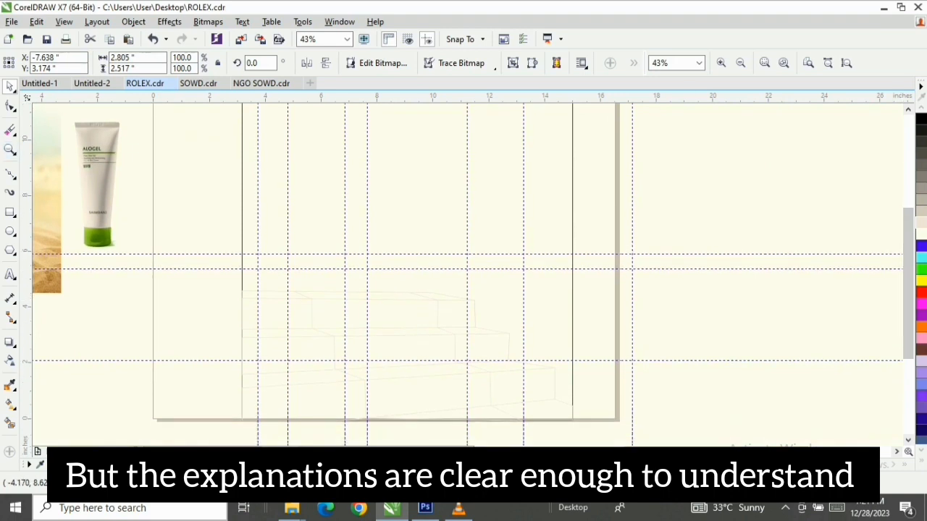
{"action": "left_click", "coordinate": [10, 149]}
{"action": "left_click_drag", "start_coordinate": [212, 250], "coordinate": [586, 411]}
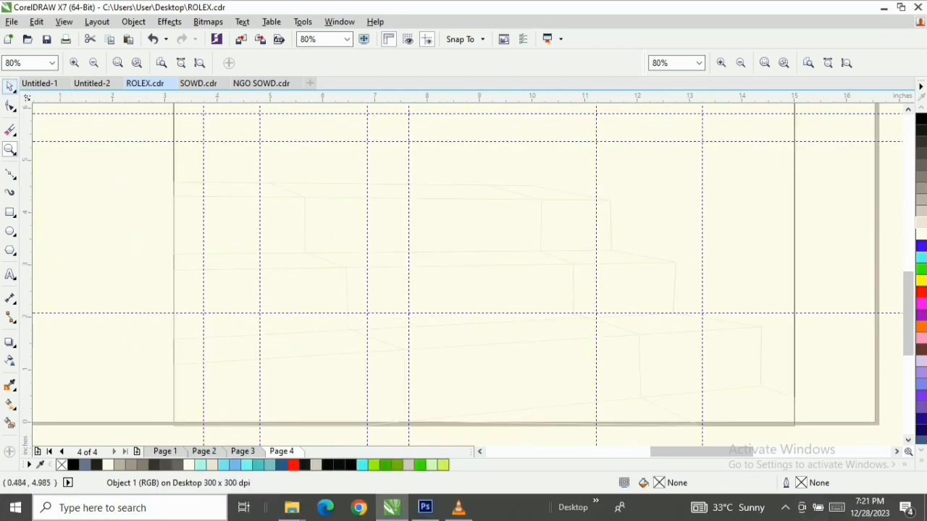
{"action": "key", "text": "space"}
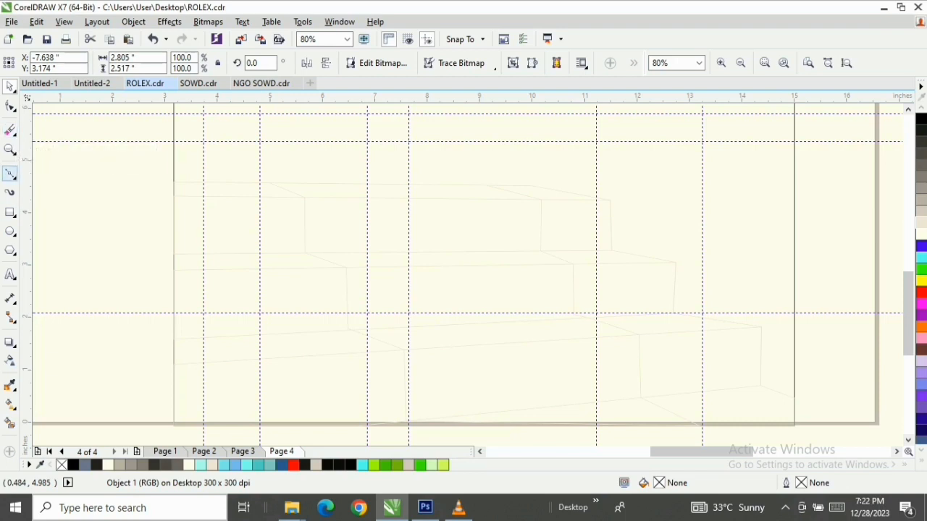
{"action": "left_click", "coordinate": [11, 173]}
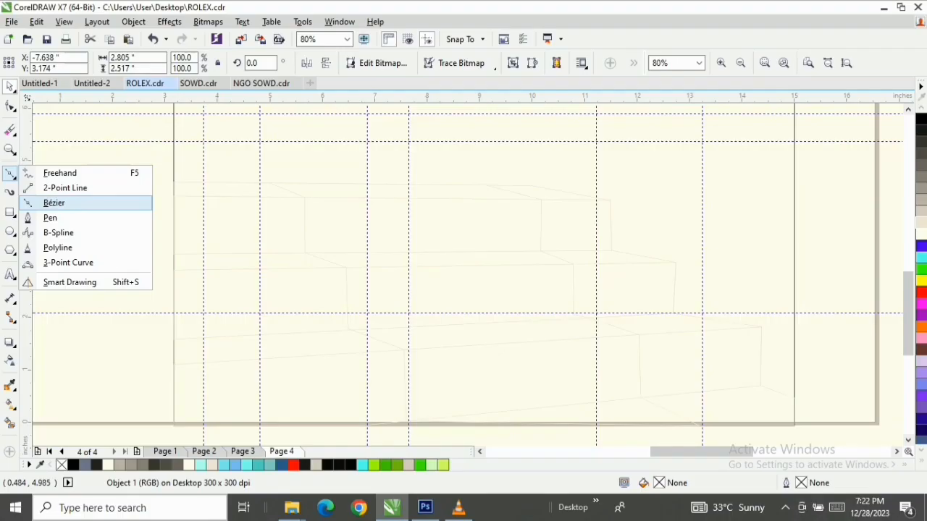
{"action": "left_click", "coordinate": [159, 215]}
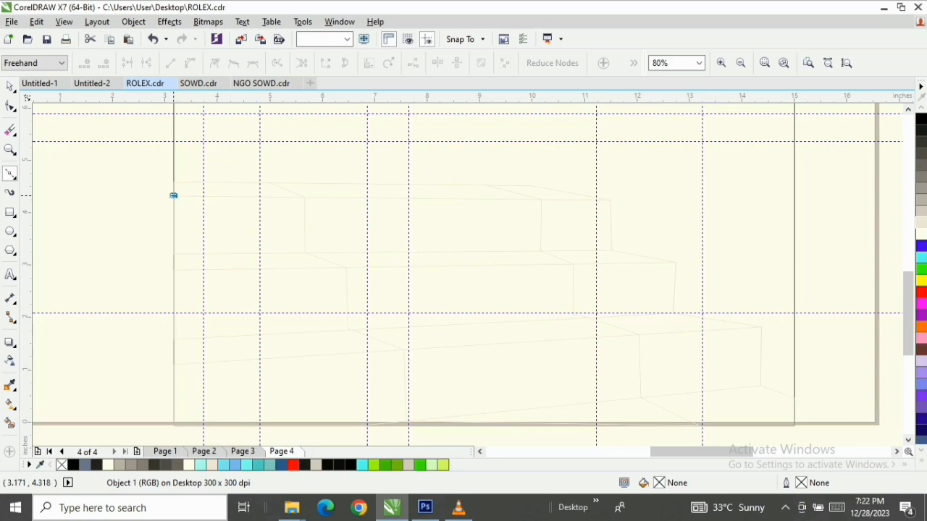
{"action": "left_click", "coordinate": [174, 196]}
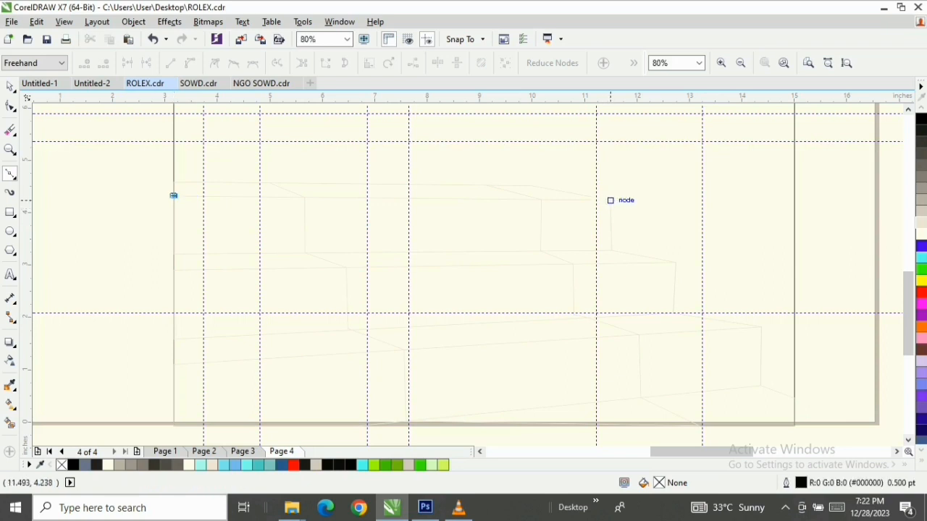
{"action": "left_click", "coordinate": [611, 200]}
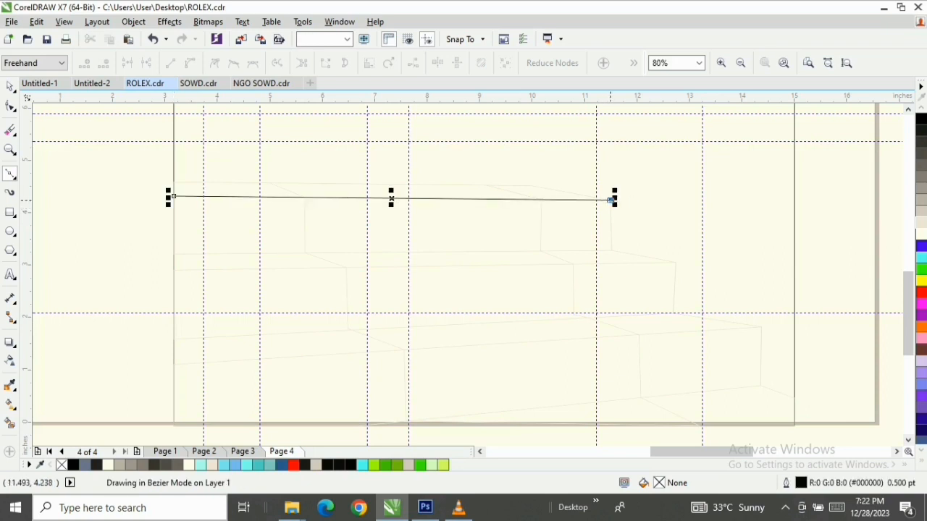
{"action": "left_click", "coordinate": [612, 251]}
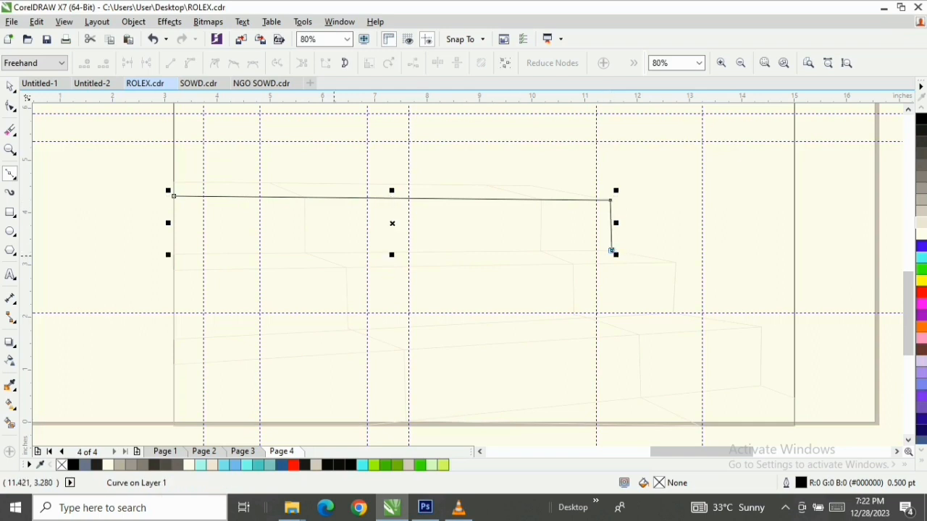
{"action": "left_click", "coordinate": [172, 254]}
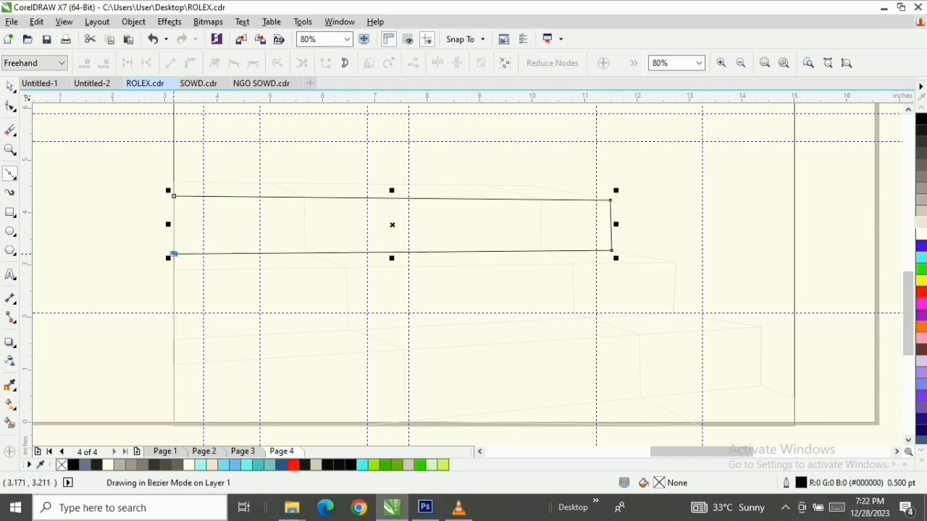
{"action": "left_click", "coordinate": [173, 195]}
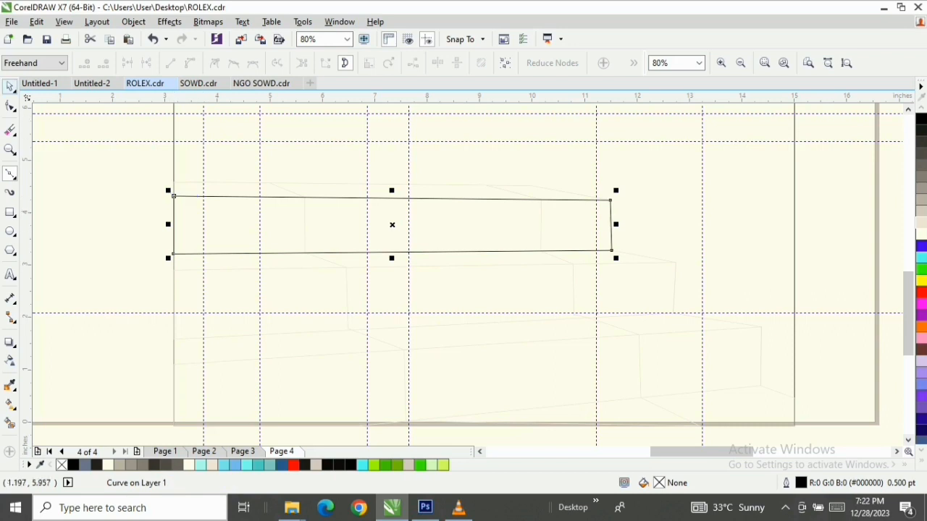
{"action": "left_click", "coordinate": [10, 86]}
Trace the front face of the middle step as a closed four-sided Bézier shape over the faint guide lines
{"action": "left_click", "coordinate": [9, 174]}
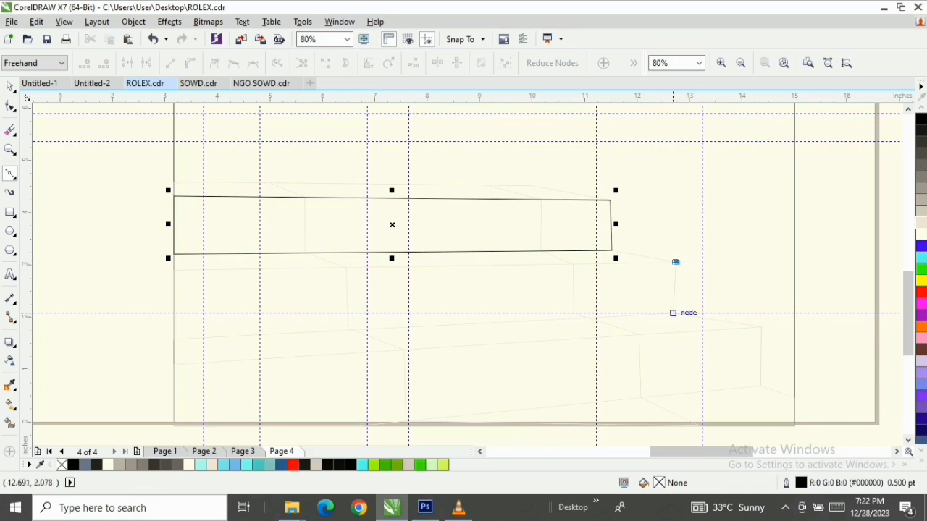
{"action": "left_click", "coordinate": [673, 313]}
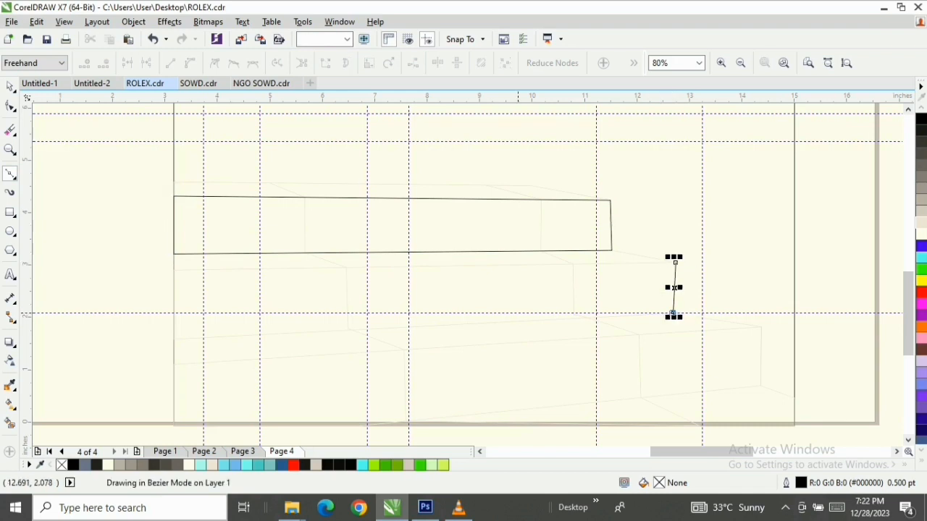
{"action": "left_click", "coordinate": [174, 338]}
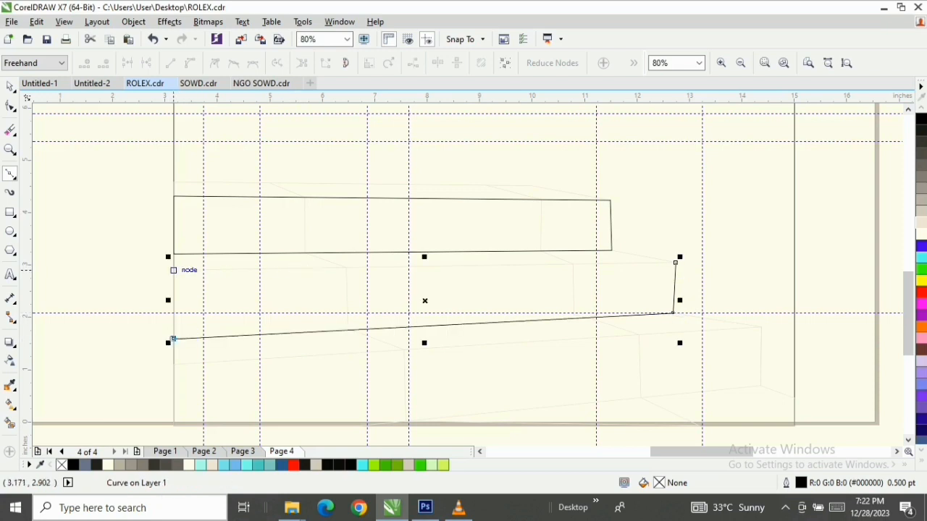
{"action": "left_click", "coordinate": [173, 269]}
{"action": "left_click", "coordinate": [676, 262]}
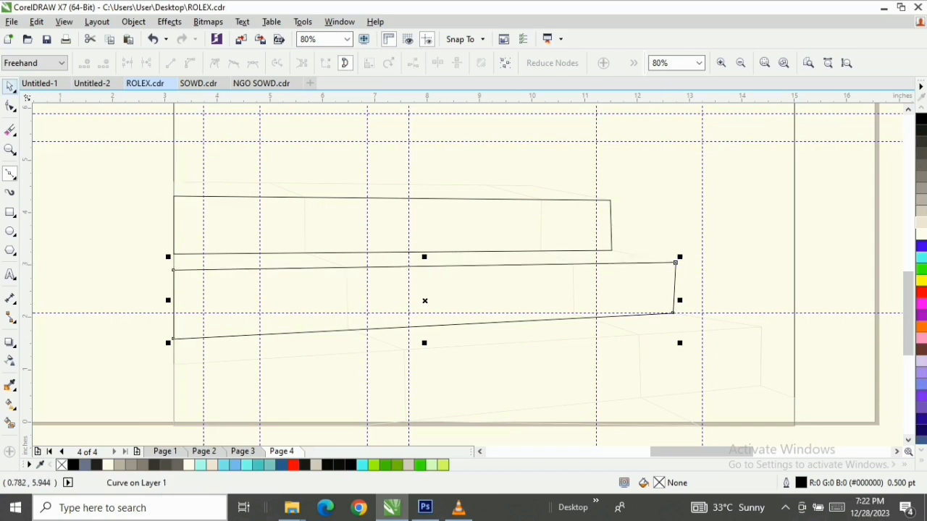
{"action": "left_click", "coordinate": [10, 86]}
Trace the front face of the bottom step as a closed four-sided shape with the Bézier tool, following the faint stair guide
{"action": "left_click", "coordinate": [10, 174]}
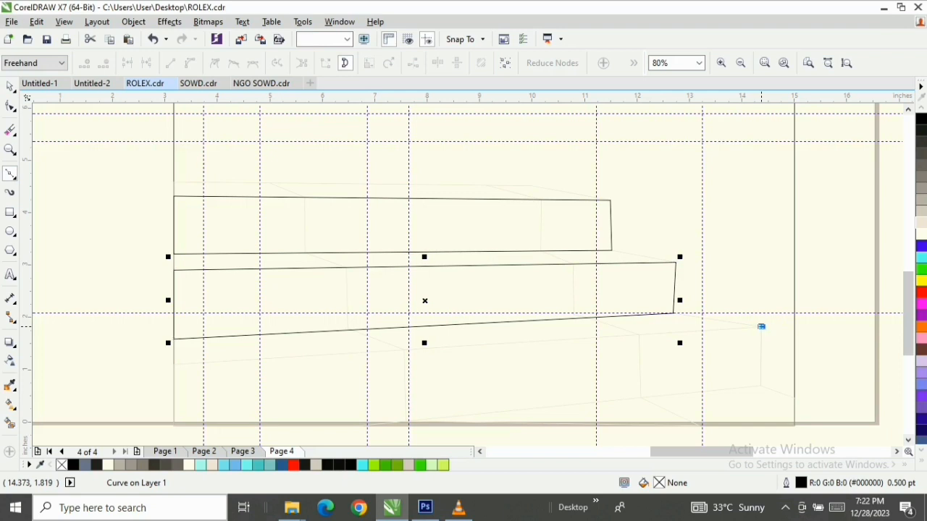
{"action": "left_click", "coordinate": [173, 365]}
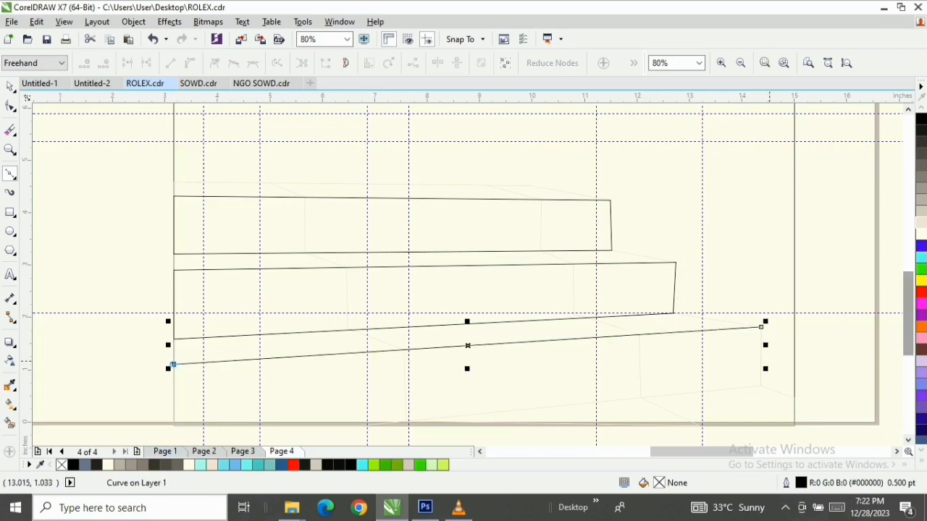
{"action": "left_click_drag", "start_coordinate": [908, 338], "coordinate": [909, 347]}
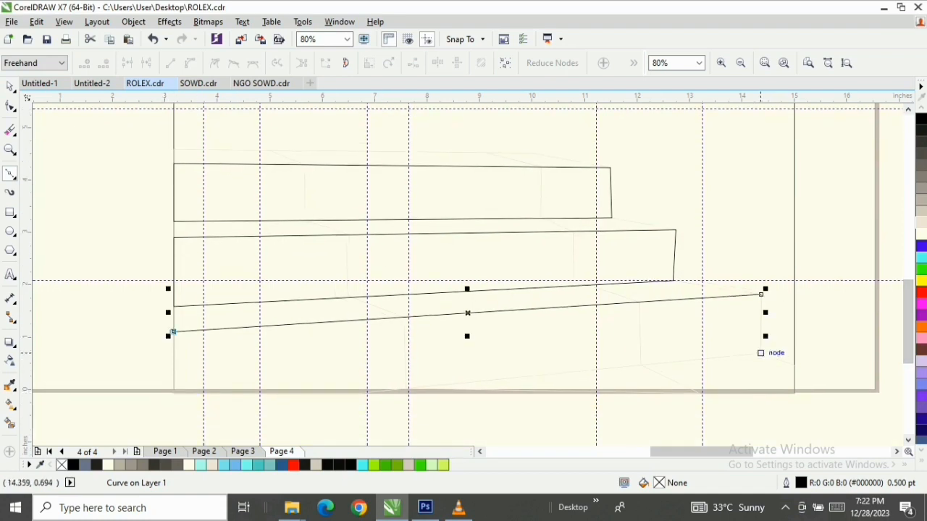
{"action": "left_click", "coordinate": [173, 331]}
{"action": "left_click", "coordinate": [173, 395]}
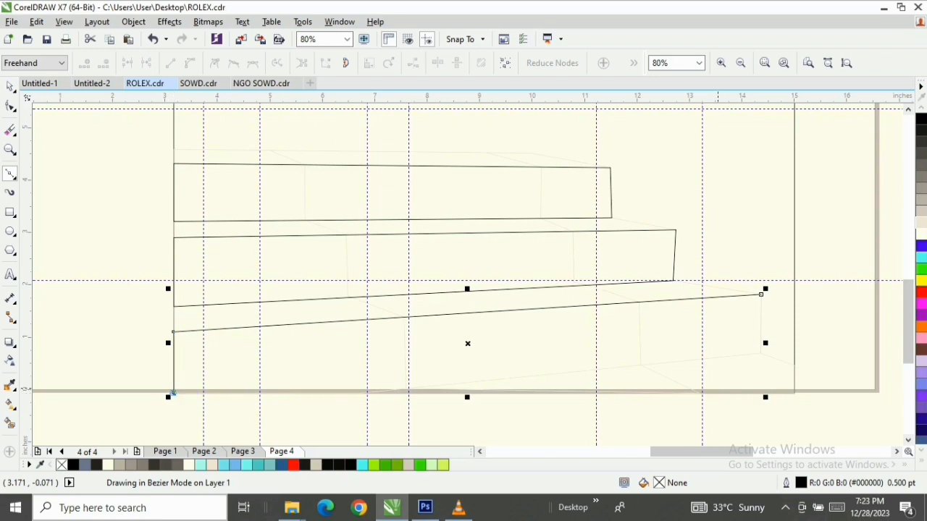
{"action": "left_click", "coordinate": [761, 353]}
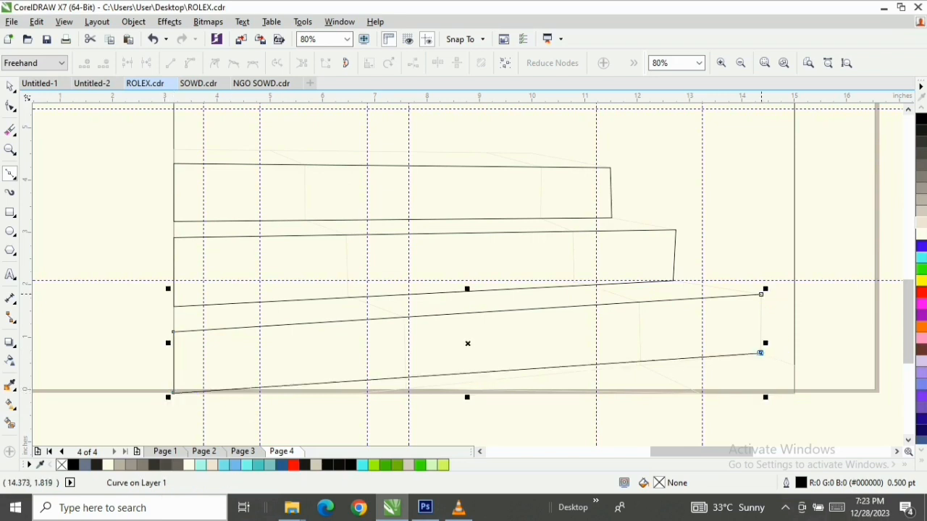
{"action": "left_click", "coordinate": [760, 294]}
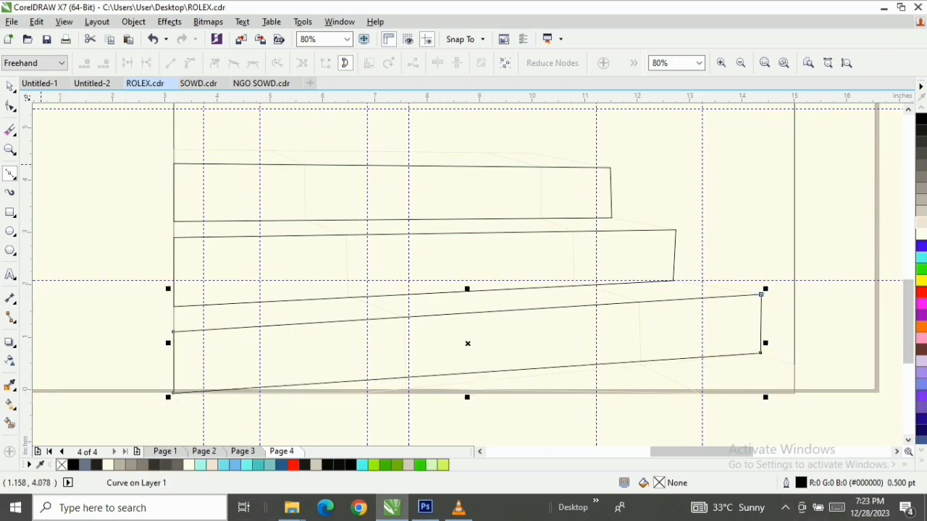
Try moving the bottom step face's lower-left corner node inward along the base to about X 6.483 in, Y -0.041 in
{"action": "key", "text": "space"}
{"action": "scroll", "coordinate": [188, 410], "scroll_direction": "up", "scroll_amount": 2}
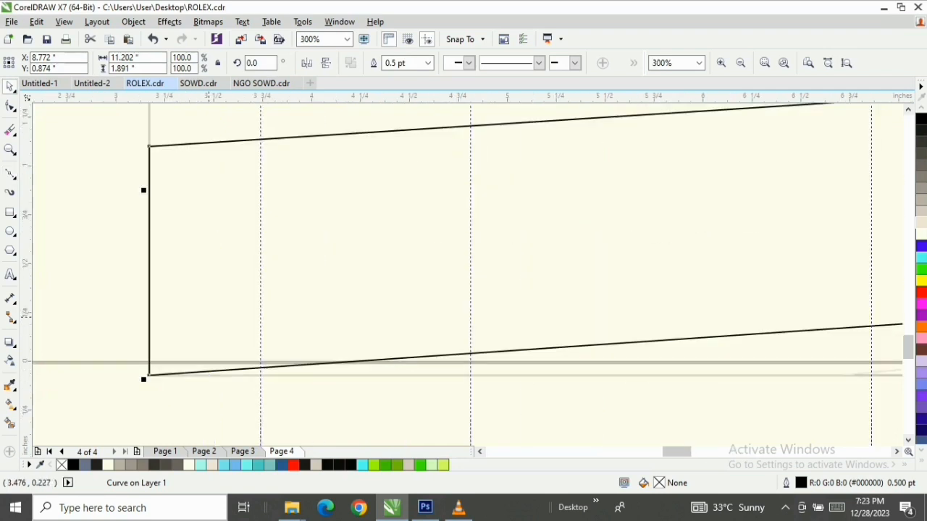
{"action": "scroll", "coordinate": [208, 320], "scroll_direction": "down", "scroll_amount": 1}
{"action": "key", "text": "space"}
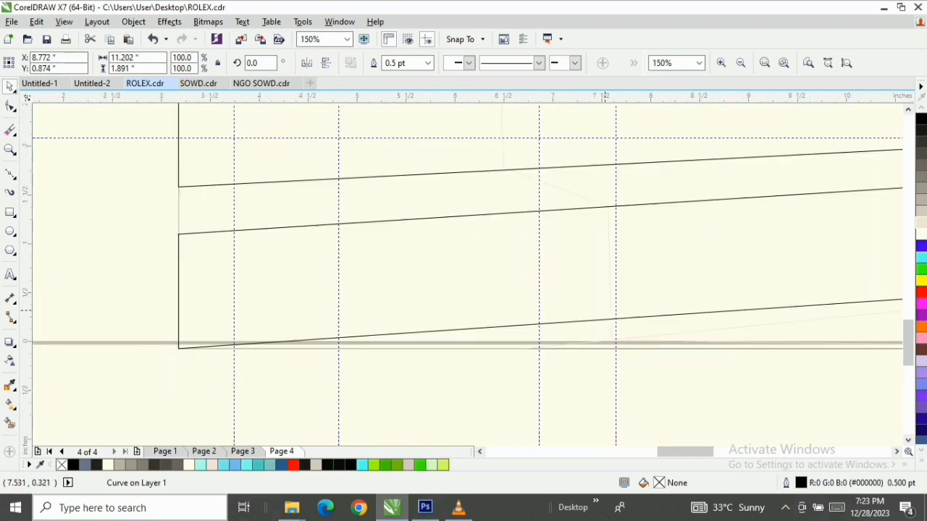
{"action": "left_click_drag", "start_coordinate": [178, 348], "coordinate": [502, 348]}
{"action": "scroll", "coordinate": [502, 348], "scroll_direction": "down", "scroll_amount": 2}
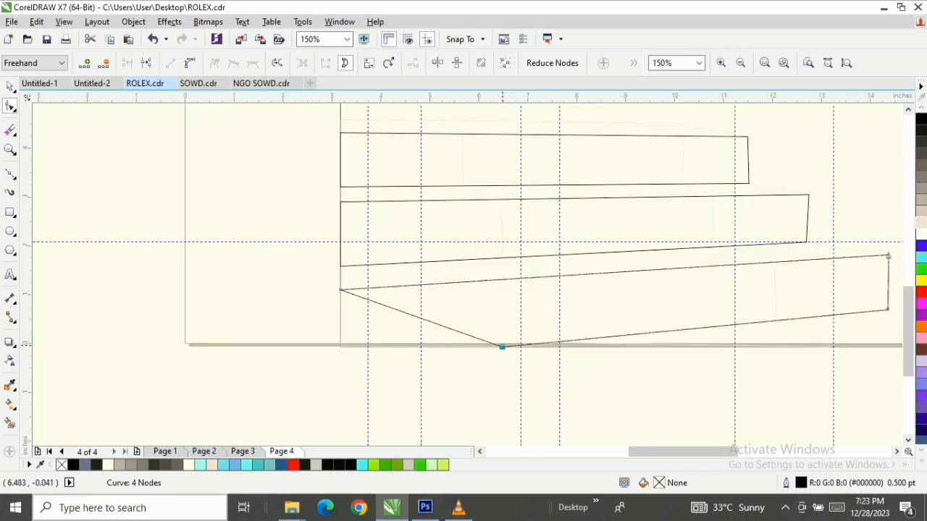
{"action": "scroll", "coordinate": [502, 347], "scroll_direction": "up", "scroll_amount": 2}
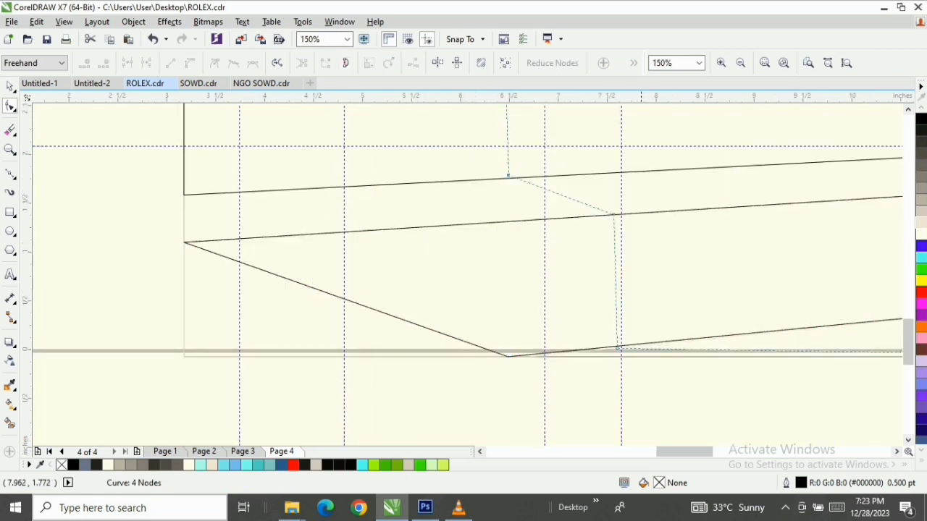
Put the lower-left nodes of the faint stair guide and the bottom step face back on the frame's lower-left corner
{"action": "left_click", "coordinate": [615, 217]}
{"action": "scroll", "coordinate": [614, 217], "scroll_direction": "down", "scroll_amount": 2}
{"action": "left_click", "coordinate": [533, 228]}
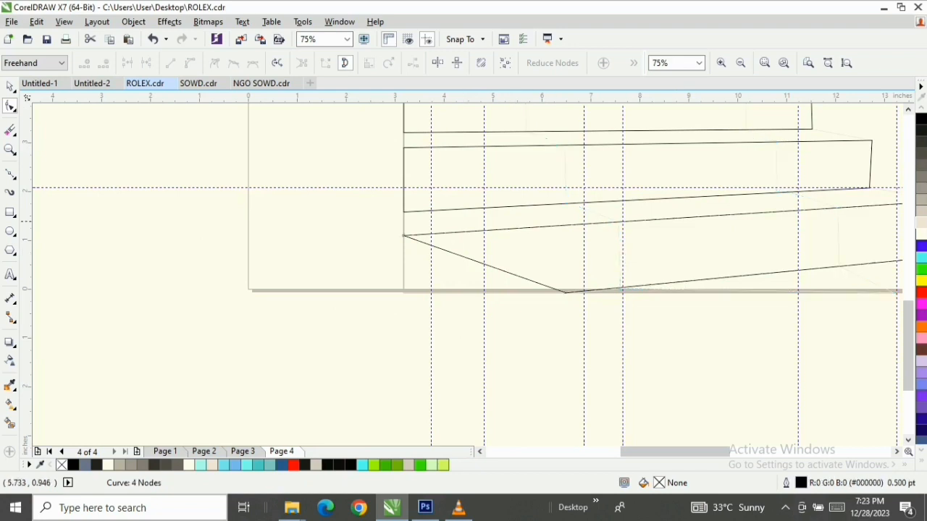
{"action": "left_click", "coordinate": [406, 231]}
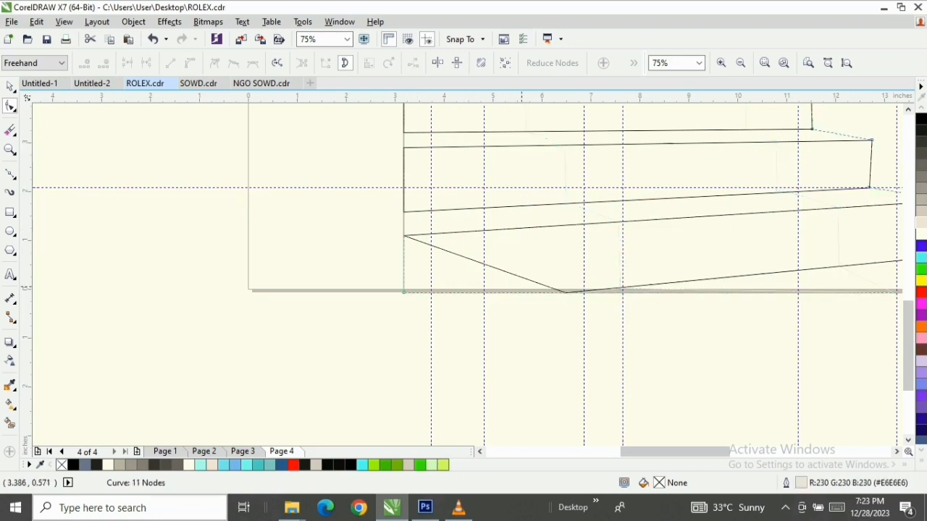
{"action": "left_click_drag", "start_coordinate": [562, 294], "coordinate": [479, 292]}
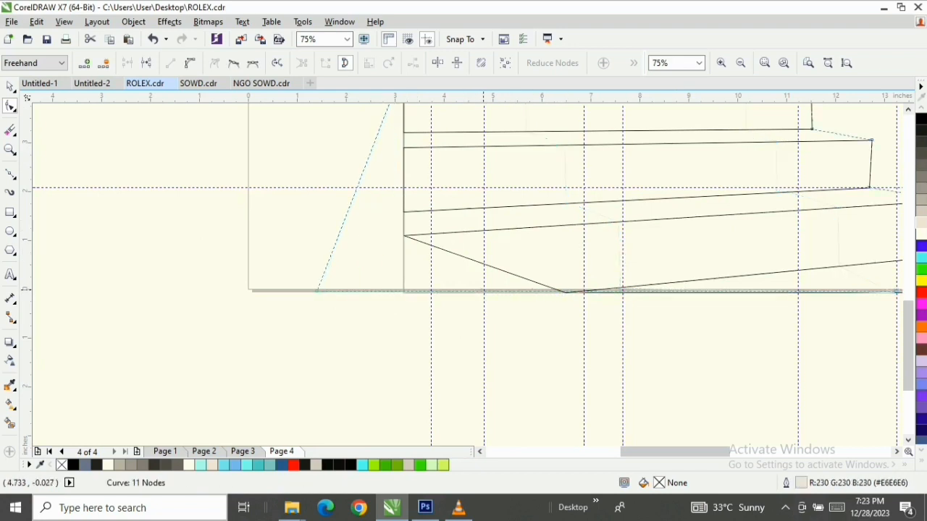
{"action": "left_click_drag", "start_coordinate": [316, 290], "coordinate": [404, 292]}
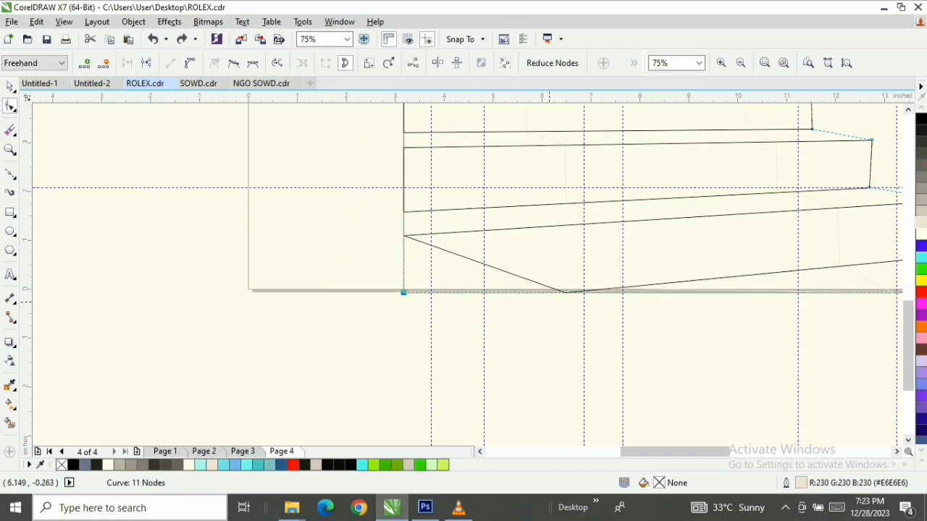
{"action": "left_click", "coordinate": [565, 293]}
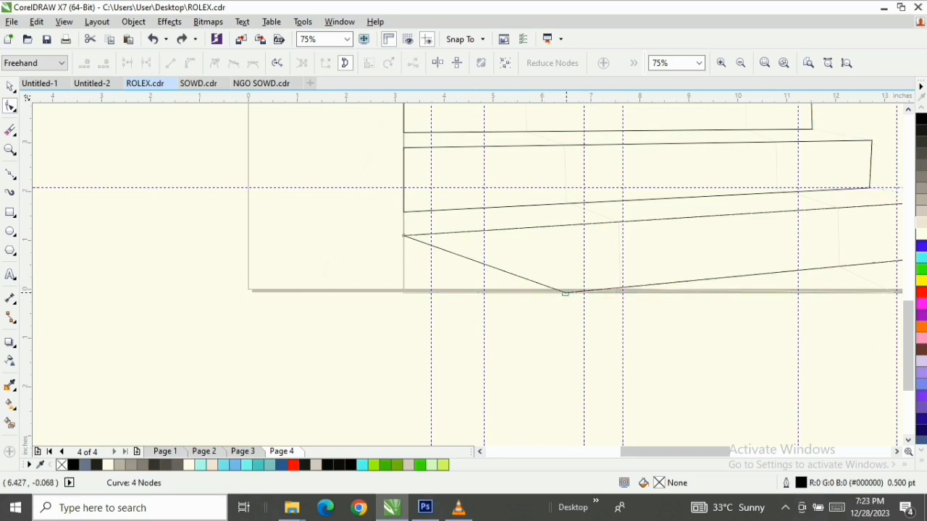
{"action": "left_click_drag", "start_coordinate": [565, 293], "coordinate": [403, 292]}
{"action": "key", "text": "F3"}
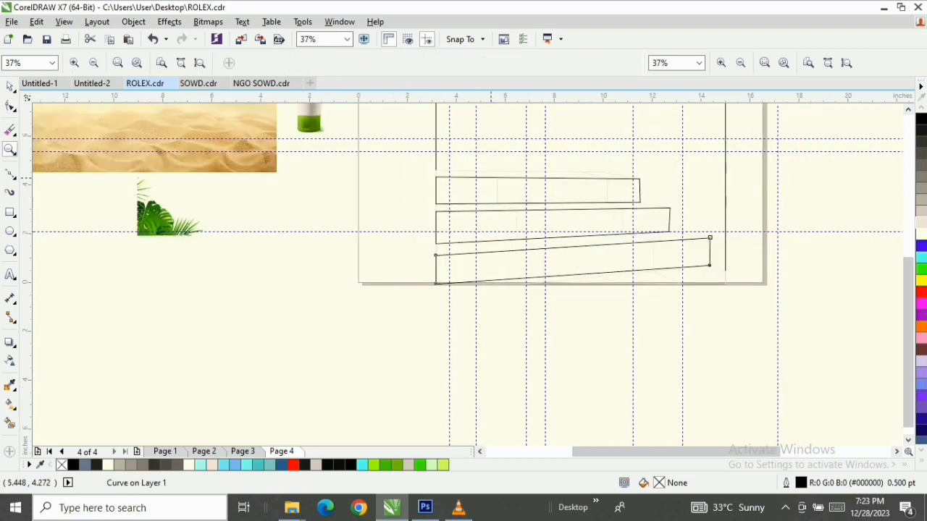
{"action": "key", "text": "F3"}
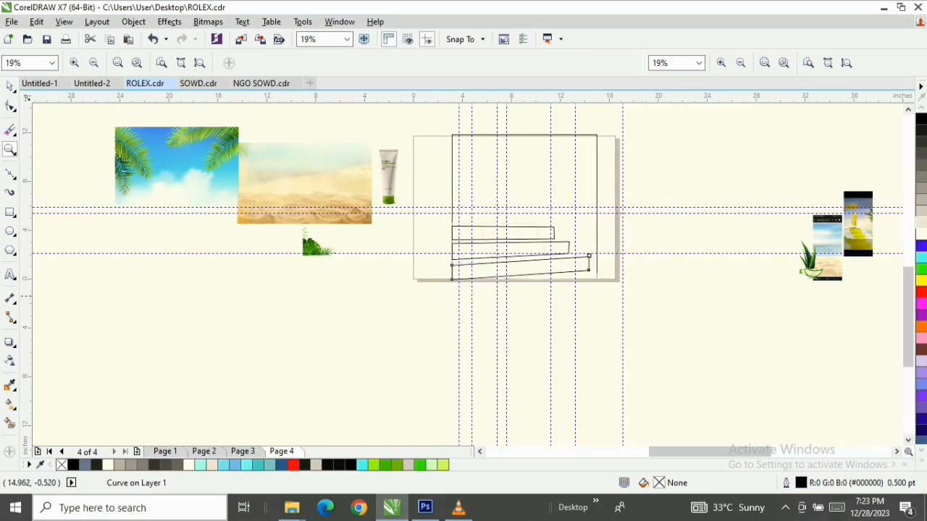
{"action": "left_click_drag", "start_coordinate": [440, 200], "coordinate": [634, 296]}
{"action": "key", "text": "space"}
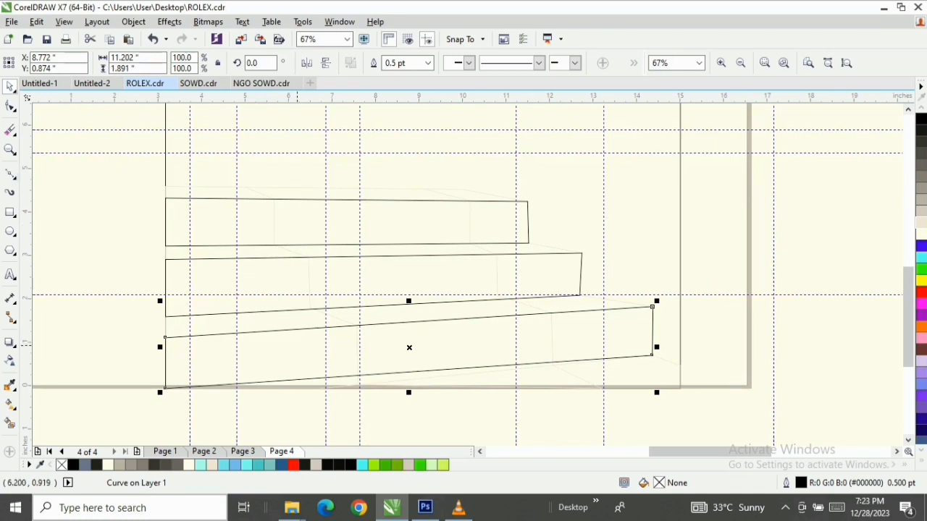
{"action": "left_click", "coordinate": [680, 209]}
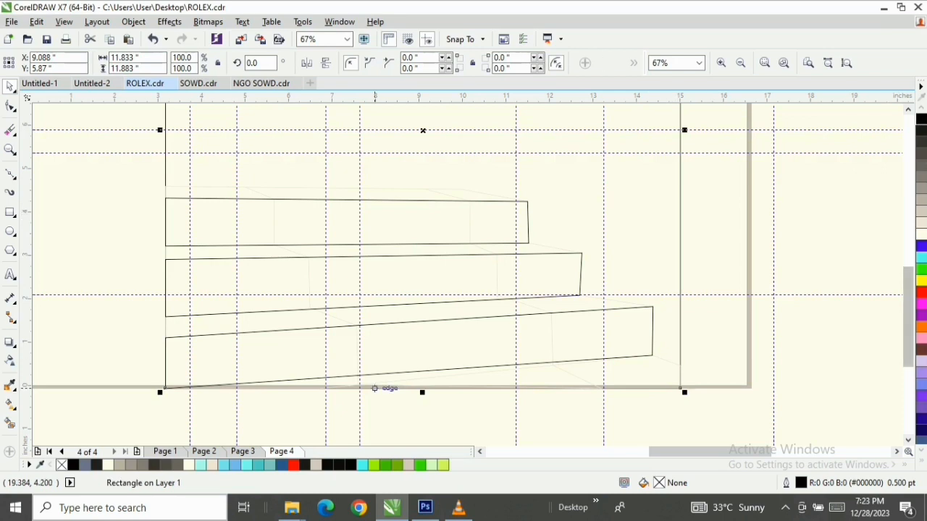
{"action": "left_click_drag", "start_coordinate": [423, 389], "coordinate": [423, 389]}
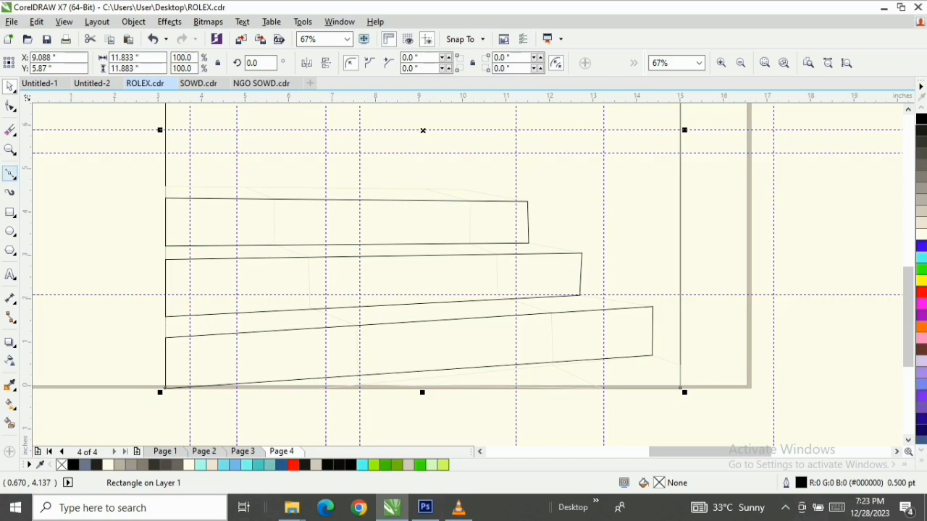
Start a Bézier outline of the whole staircase at the guide's top-left corner, running around the top step to the middle step's upper-right corner
{"action": "key", "text": "F10"}
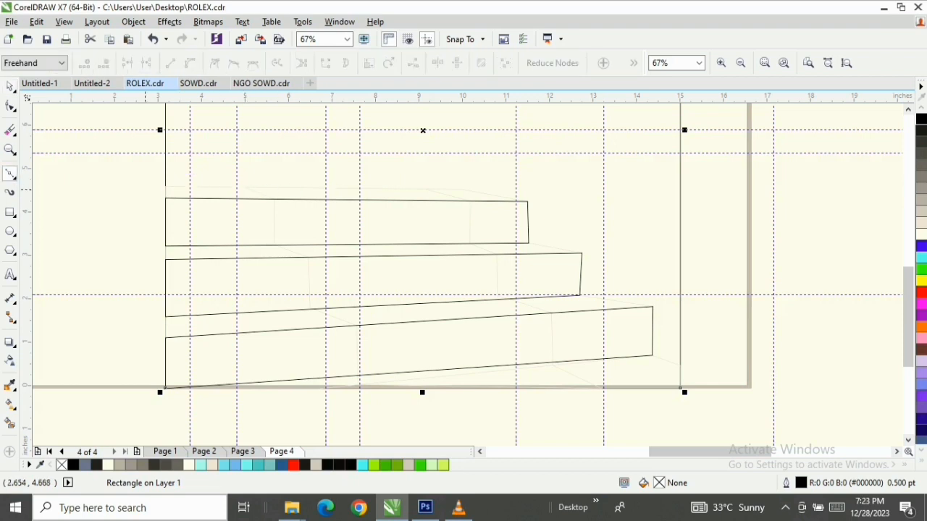
{"action": "scroll", "coordinate": [165, 189], "scroll_direction": "up", "scroll_amount": 2}
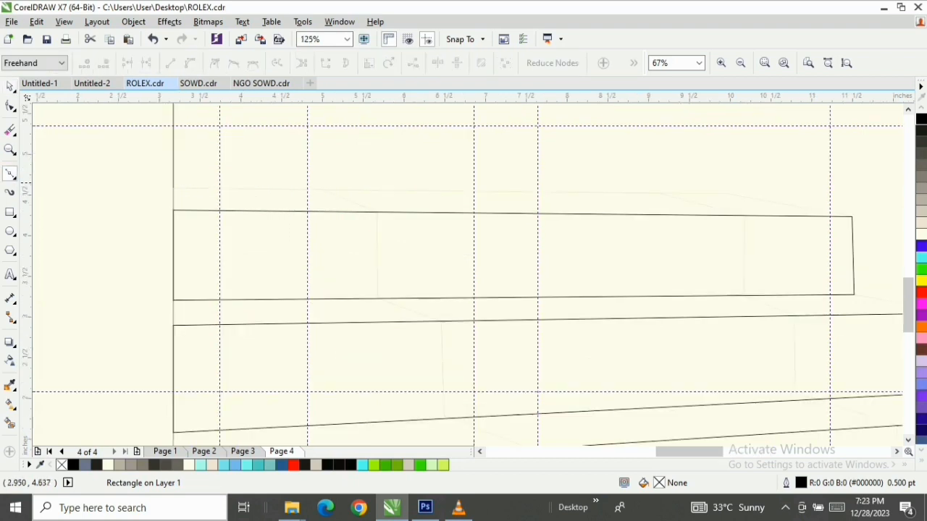
{"action": "left_click", "coordinate": [173, 188]}
{"action": "left_click", "coordinate": [731, 192]}
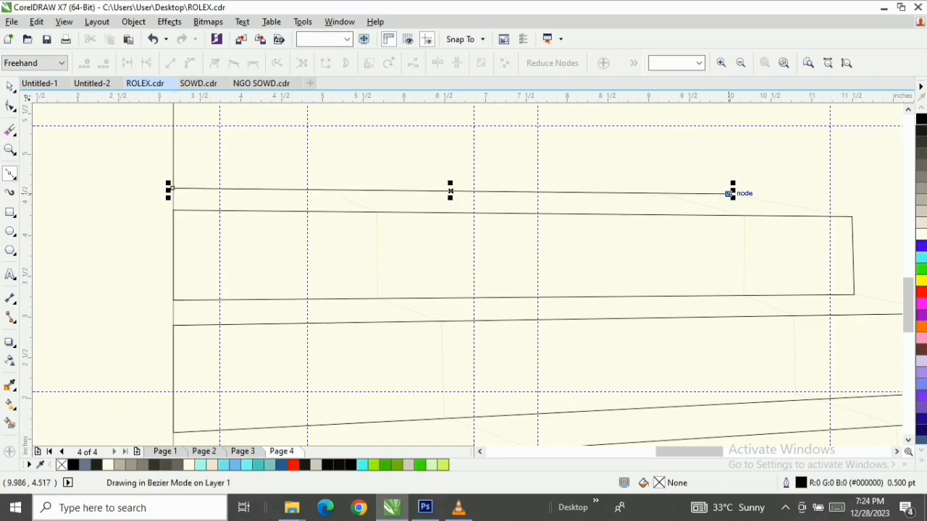
{"action": "left_click", "coordinate": [852, 216]}
{"action": "left_click_drag", "start_coordinate": [688, 452], "coordinate": [699, 451]}
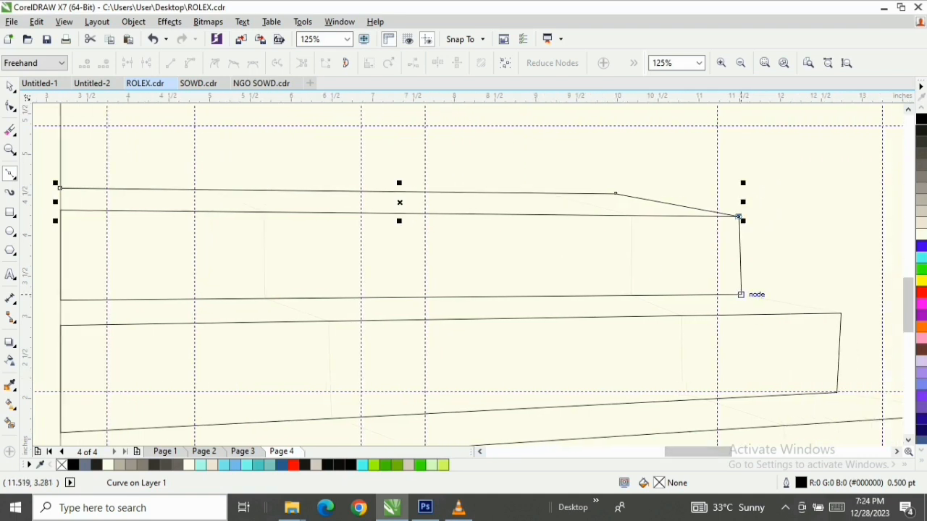
{"action": "left_click", "coordinate": [740, 295]}
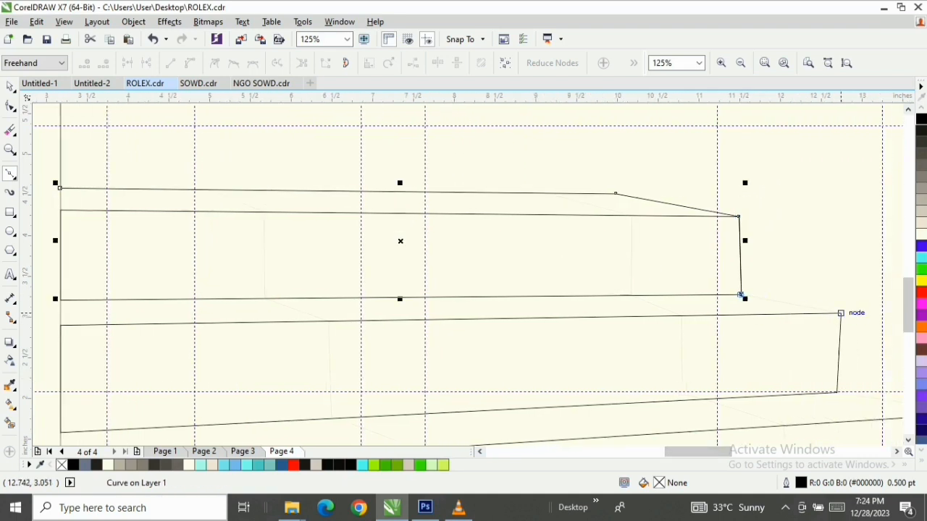
{"action": "left_click", "coordinate": [840, 313]}
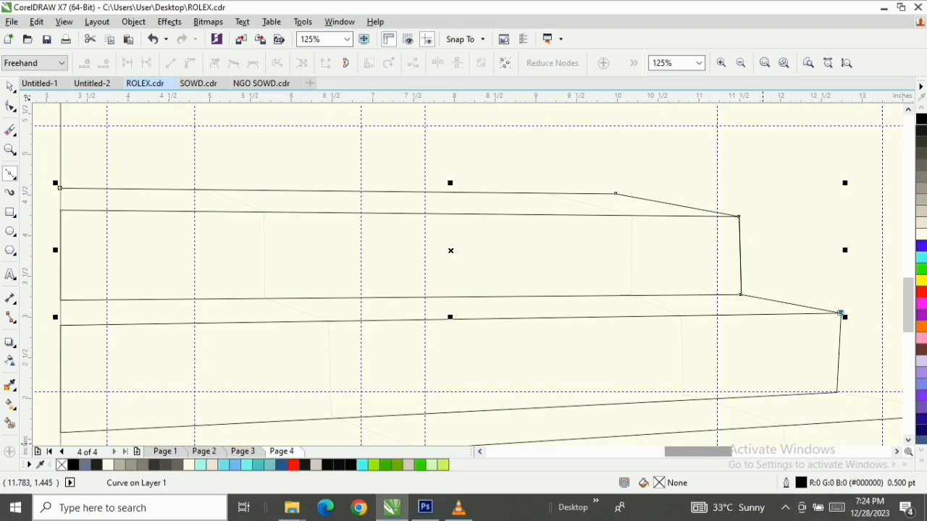
Continue the staircase outline down the right ends of the middle and bottom steps, along the base to the lower-left corner, and close it
{"action": "left_click_drag", "start_coordinate": [713, 452], "coordinate": [731, 452]}
{"action": "scroll", "coordinate": [463, 275], "scroll_direction": "left", "scroll_amount": 5}
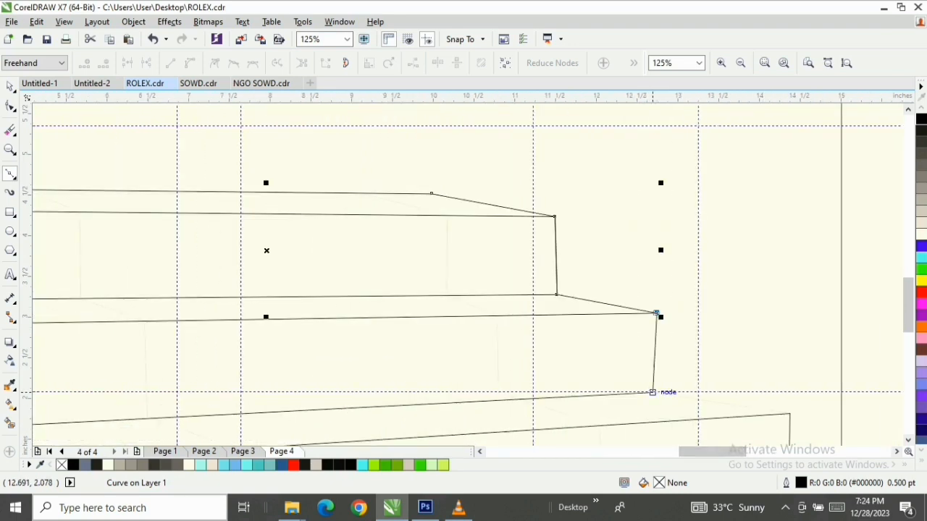
{"action": "left_click", "coordinate": [652, 391]}
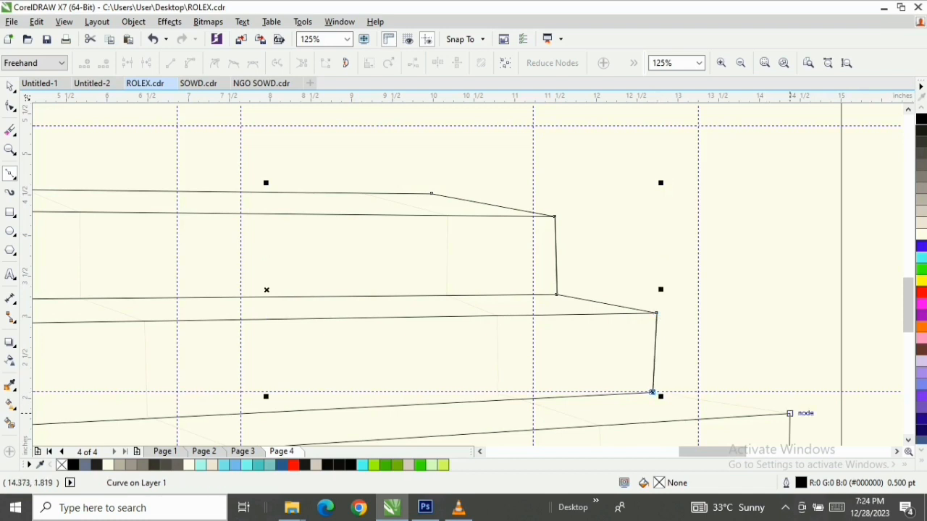
{"action": "left_click", "coordinate": [790, 413]}
{"action": "scroll", "coordinate": [790, 413], "scroll_direction": "down", "scroll_amount": 3}
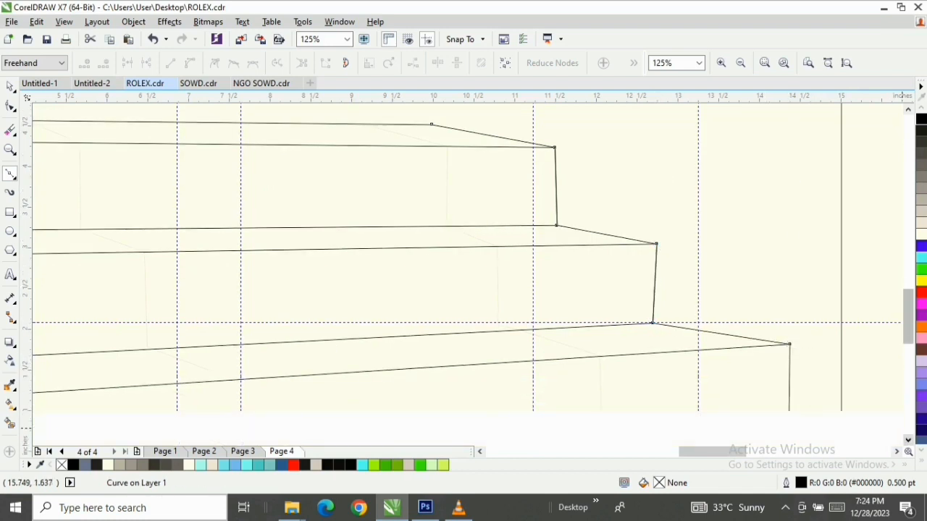
{"action": "scroll", "coordinate": [789, 310], "scroll_direction": "down", "scroll_amount": 1}
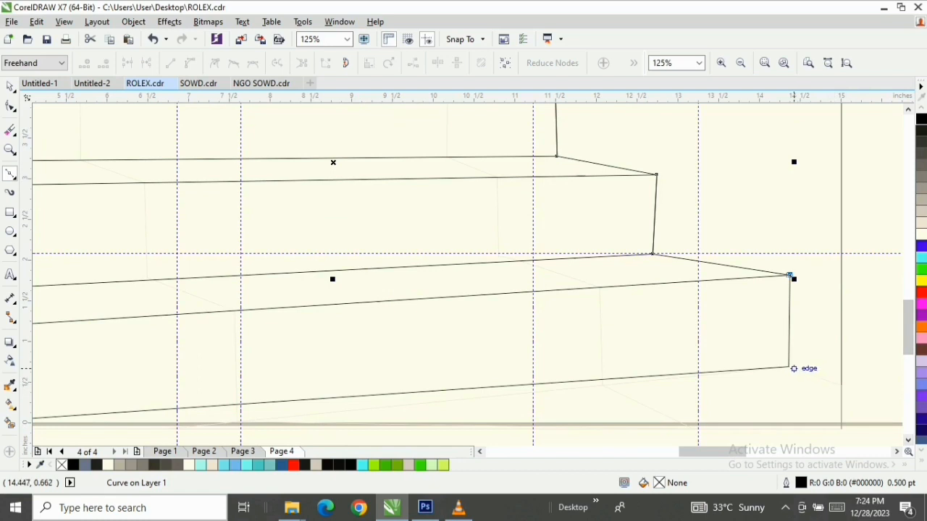
{"action": "left_click", "coordinate": [789, 367]}
{"action": "left_click_drag", "start_coordinate": [699, 452], "coordinate": [646, 451]}
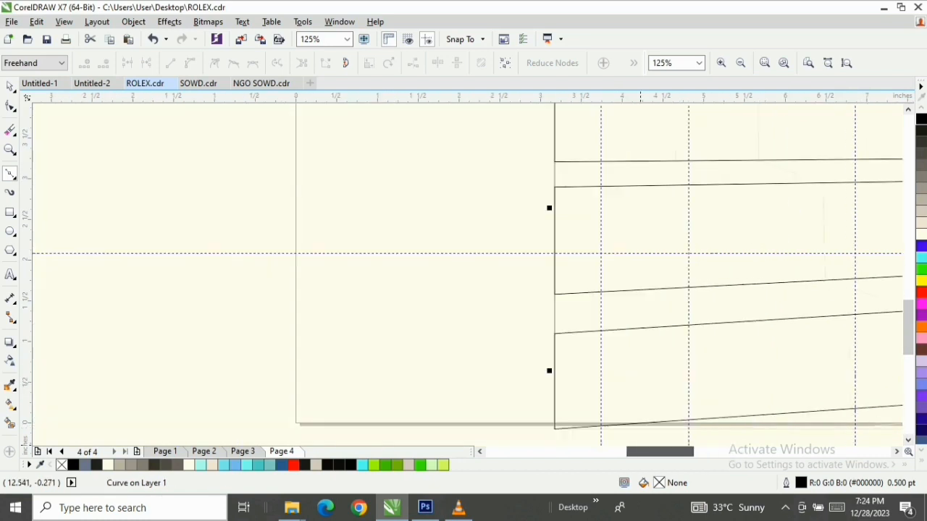
{"action": "left_click", "coordinate": [554, 428]}
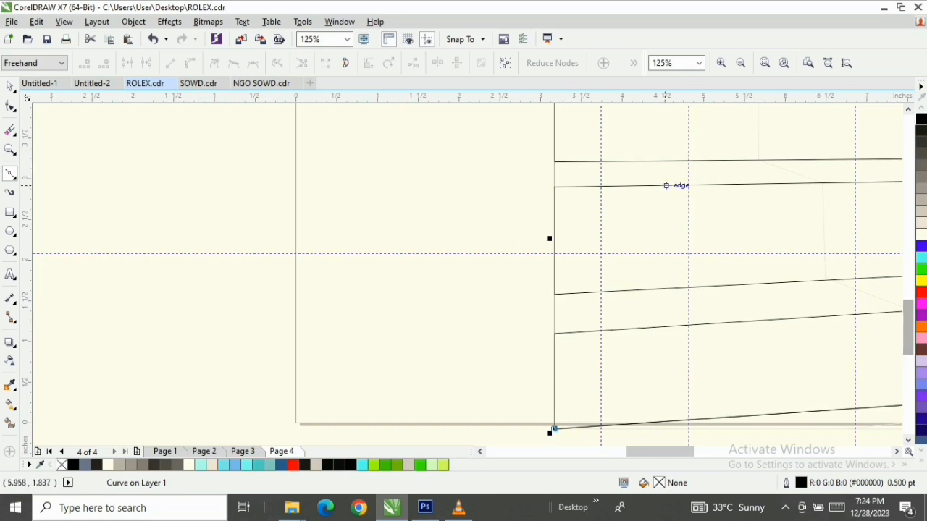
{"action": "scroll", "coordinate": [597, 163], "scroll_direction": "down", "scroll_amount": 2}
{"action": "scroll", "coordinate": [575, 109], "scroll_direction": "up", "scroll_amount": 2}
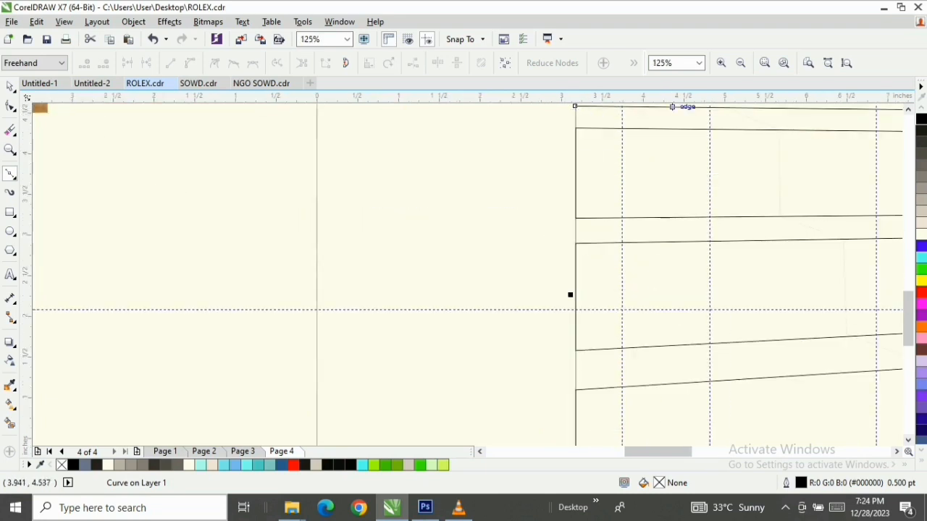
{"action": "scroll", "coordinate": [894, 109], "scroll_direction": "up", "scroll_amount": 2}
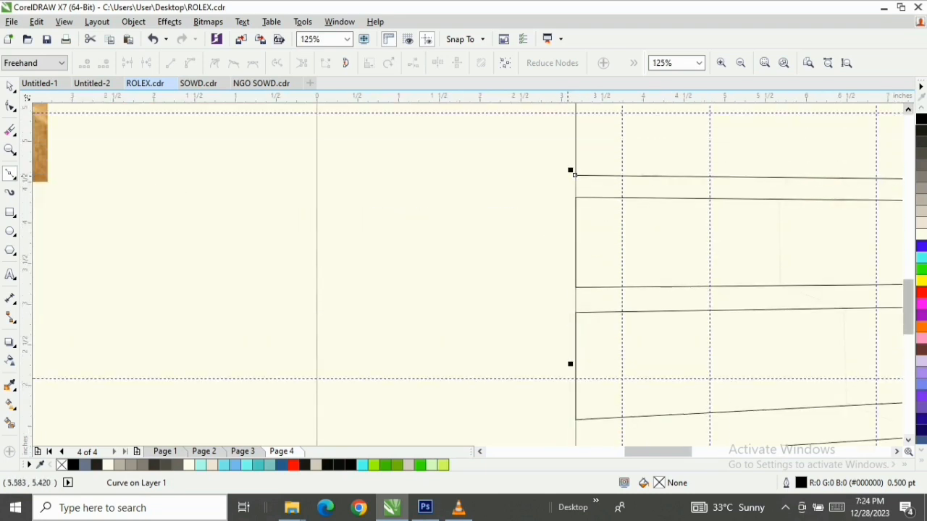
{"action": "left_click", "coordinate": [576, 175]}
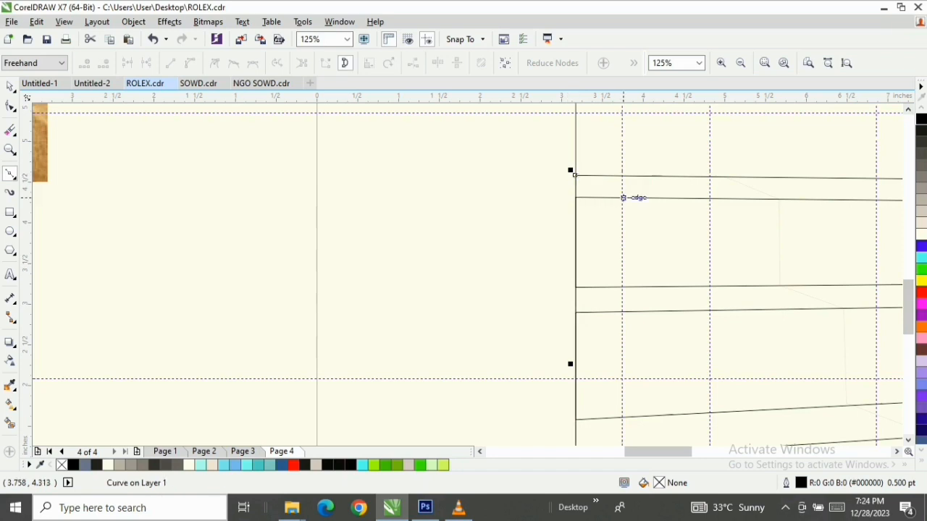
Start a Bézier line along the left faint guide from the top edge at about X 5.06 in, across the top tread and down the top step face
{"action": "key", "text": "space"}
{"action": "key", "text": "F3"}
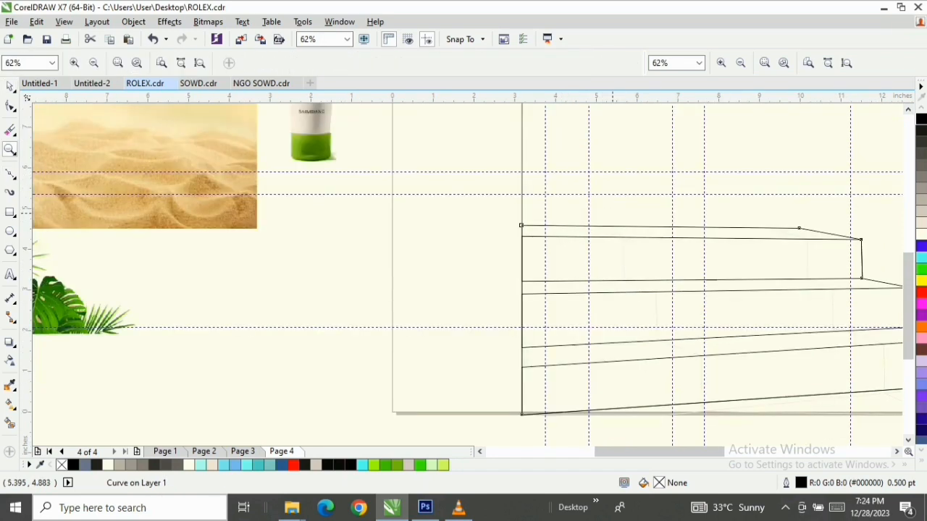
{"action": "key", "text": "F3"}
{"action": "left_click_drag", "start_coordinate": [465, 239], "coordinate": [769, 347]}
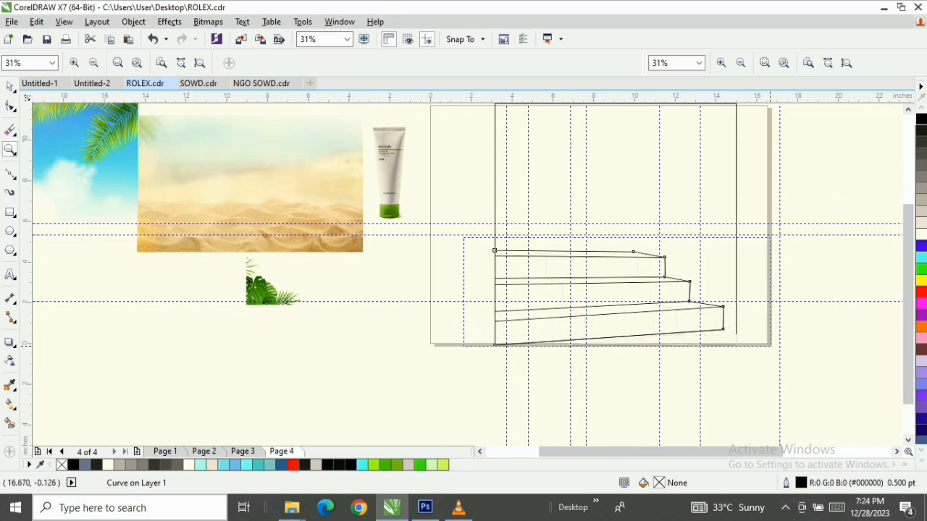
{"action": "key", "text": "space"}
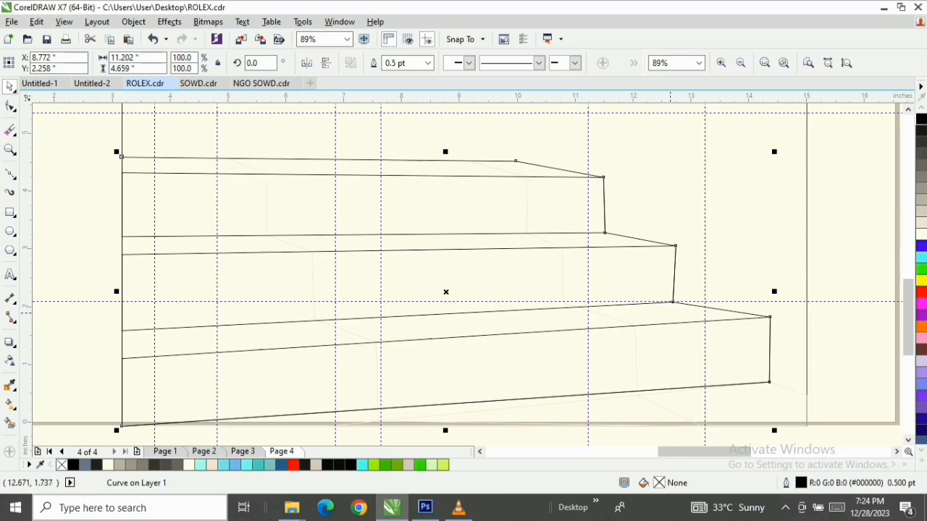
{"action": "left_click", "coordinate": [10, 174]}
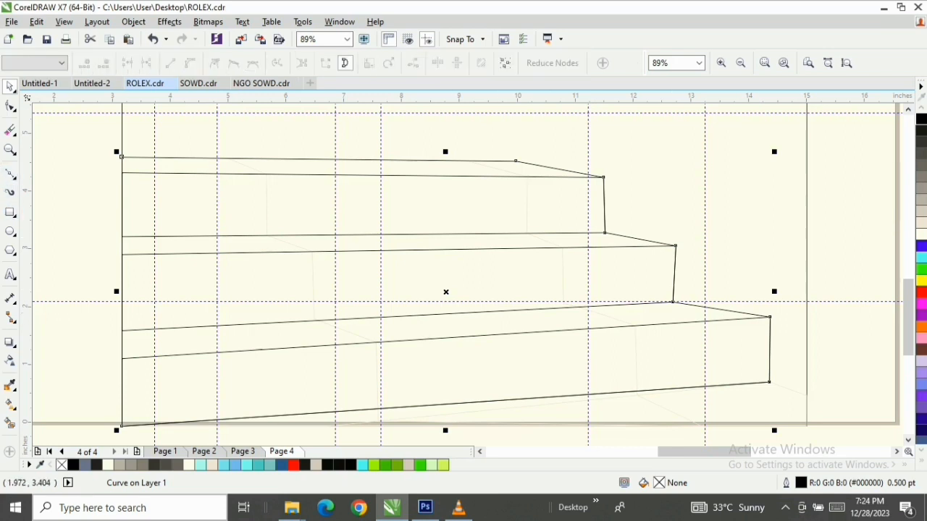
{"action": "scroll", "coordinate": [249, 158], "scroll_direction": "up", "scroll_amount": 2}
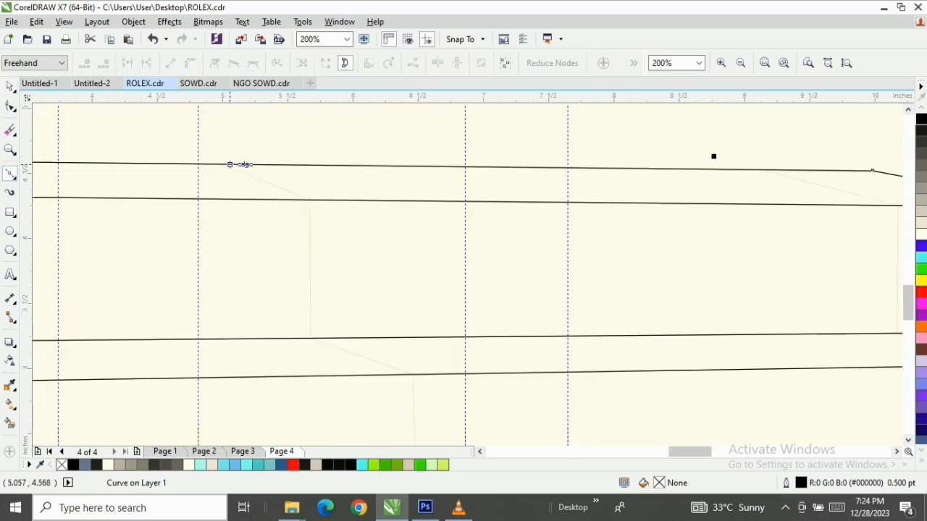
{"action": "left_click", "coordinate": [230, 164]}
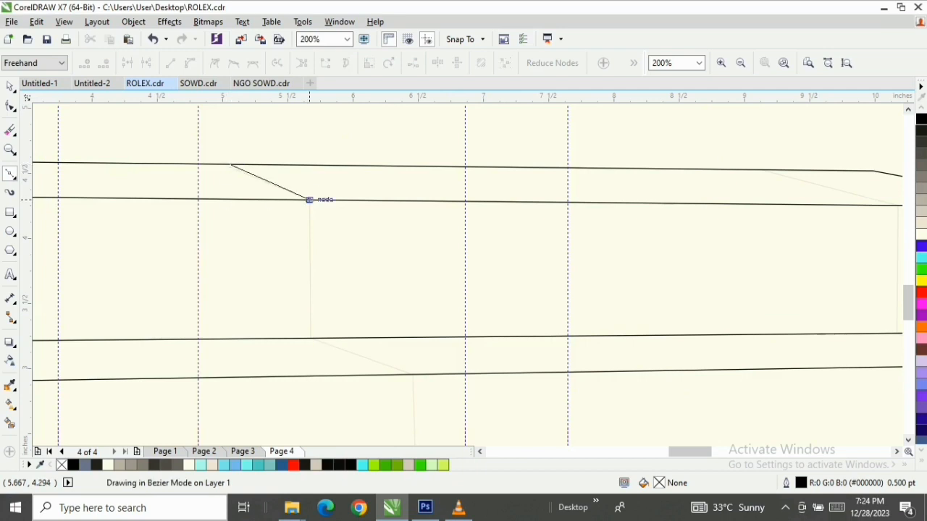
{"action": "left_click", "coordinate": [310, 200]}
{"action": "left_click", "coordinate": [311, 337]}
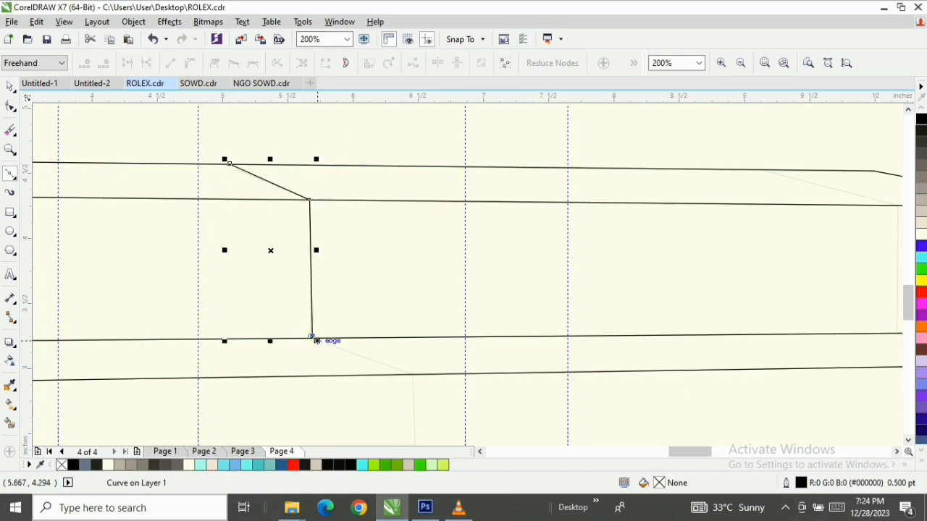
Continue the dividing line along the faint guide across the middle tread and down the middle step face to about X 6.53 in, Y 1.77 in
{"action": "scroll", "coordinate": [433, 362], "scroll_direction": "down", "scroll_amount": 1}
{"action": "scroll", "coordinate": [422, 368], "scroll_direction": "up", "scroll_amount": 1}
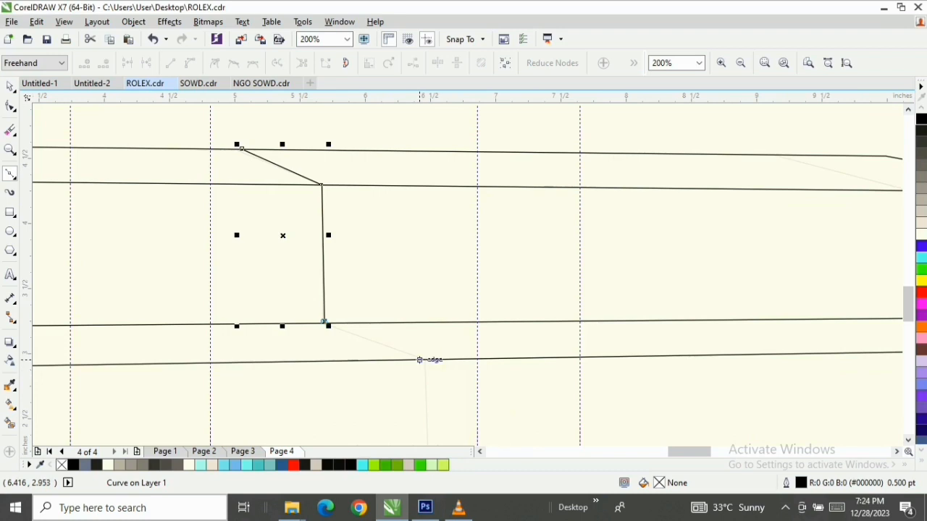
{"action": "left_click", "coordinate": [425, 362]}
{"action": "scroll", "coordinate": [427, 362], "scroll_direction": "down", "scroll_amount": 2}
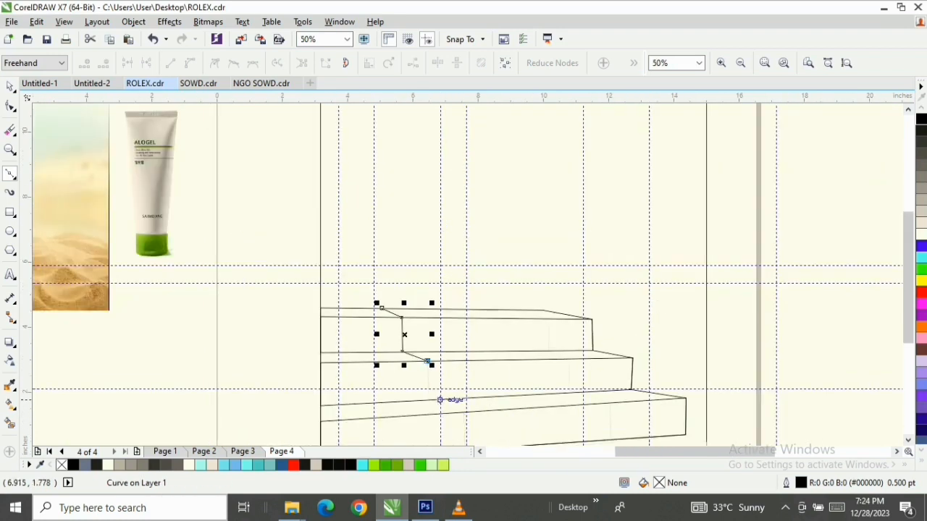
{"action": "scroll", "coordinate": [443, 394], "scroll_direction": "up", "scroll_amount": 2}
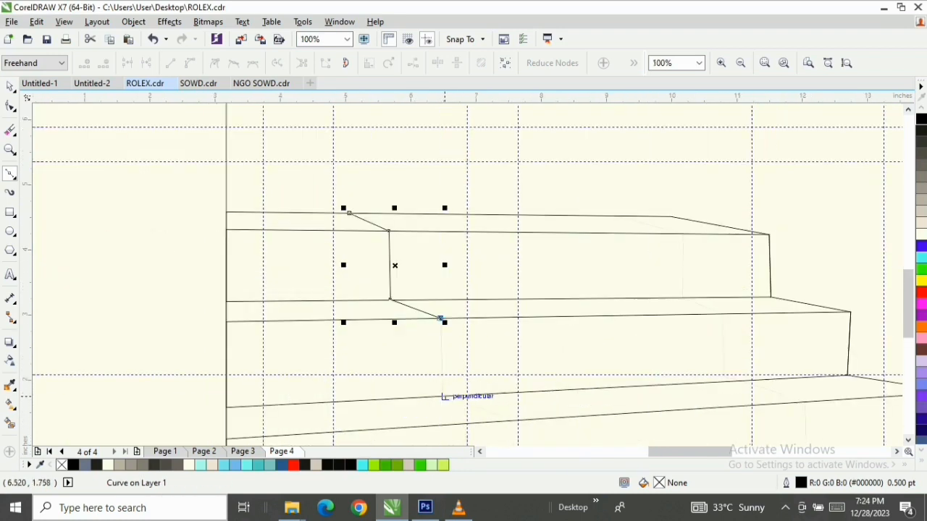
{"action": "left_click", "coordinate": [443, 396]}
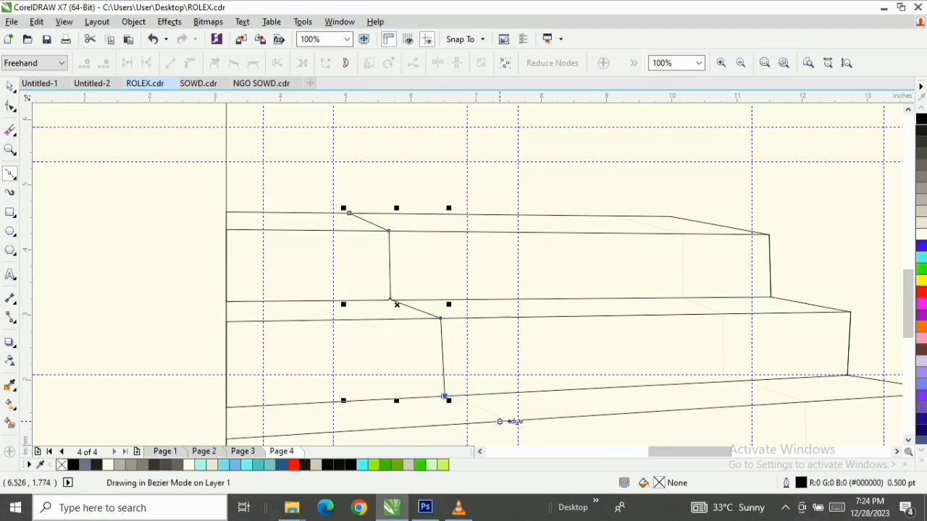
Finish the dividing line across the bottom tread and down the bottom step face, ending on the staircase base at about X 7.59 in, Y 0.23 in
{"action": "left_click", "coordinate": [512, 420]}
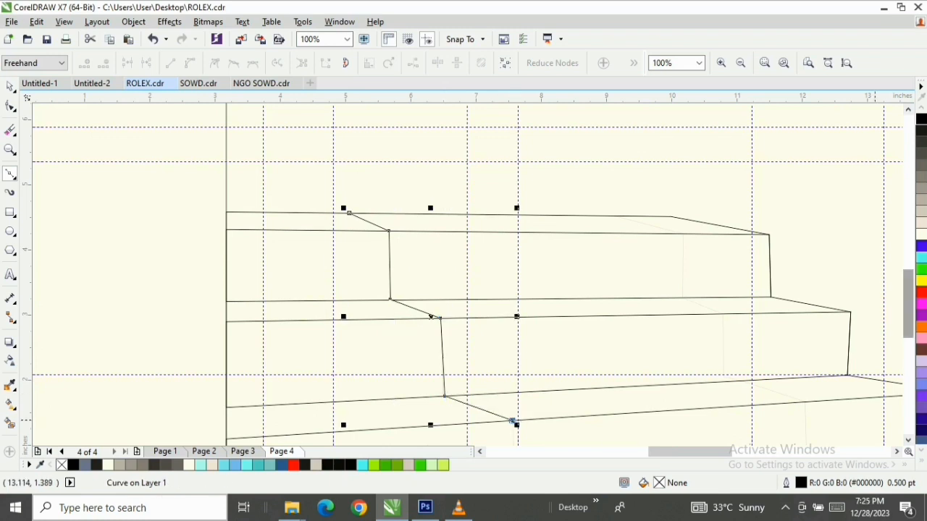
{"action": "scroll", "coordinate": [512, 420], "scroll_direction": "down", "scroll_amount": 2}
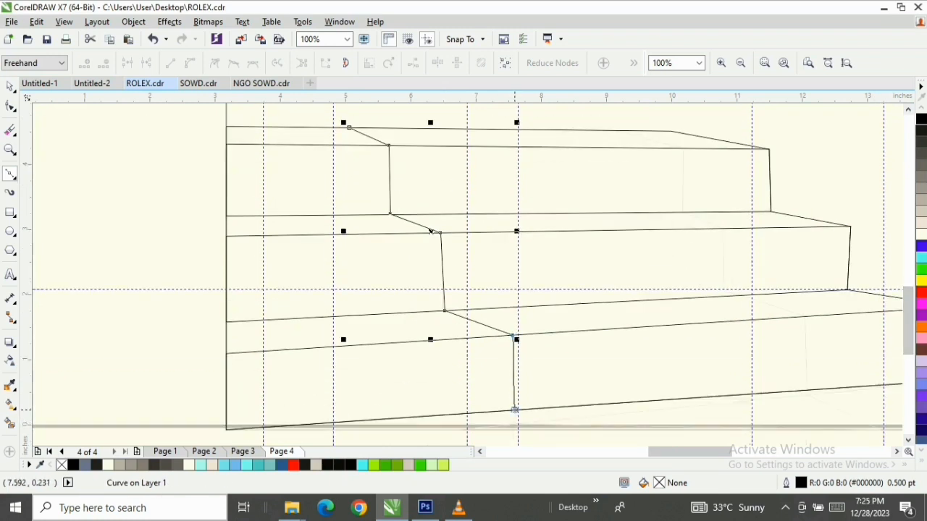
{"action": "left_click", "coordinate": [515, 411]}
{"action": "scroll", "coordinate": [515, 411], "scroll_direction": "down", "scroll_amount": 2}
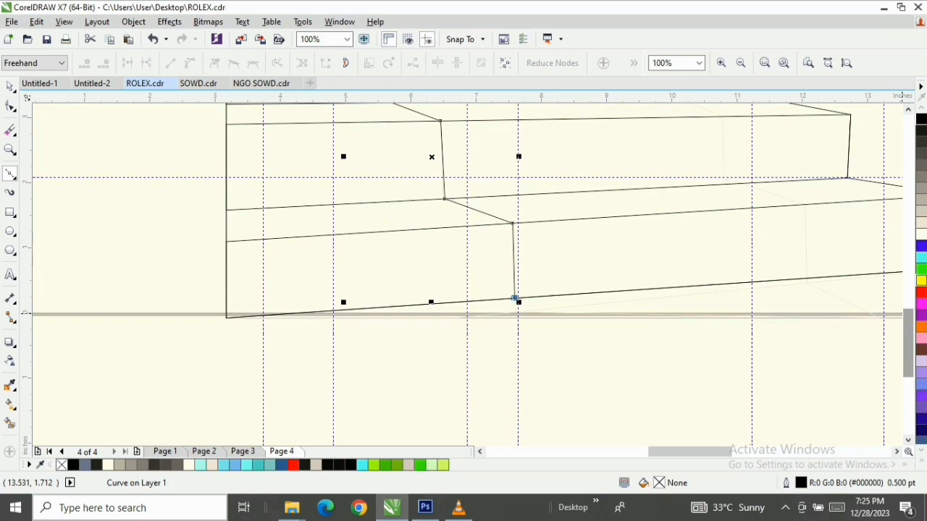
{"action": "scroll", "coordinate": [515, 299], "scroll_direction": "up", "scroll_amount": 1}
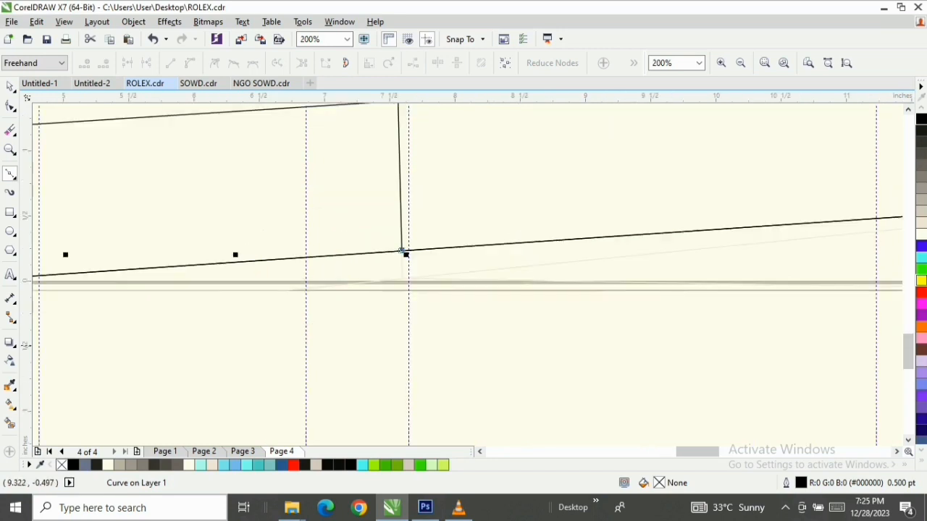
{"action": "scroll", "coordinate": [402, 264], "scroll_direction": "down", "scroll_amount": 1}
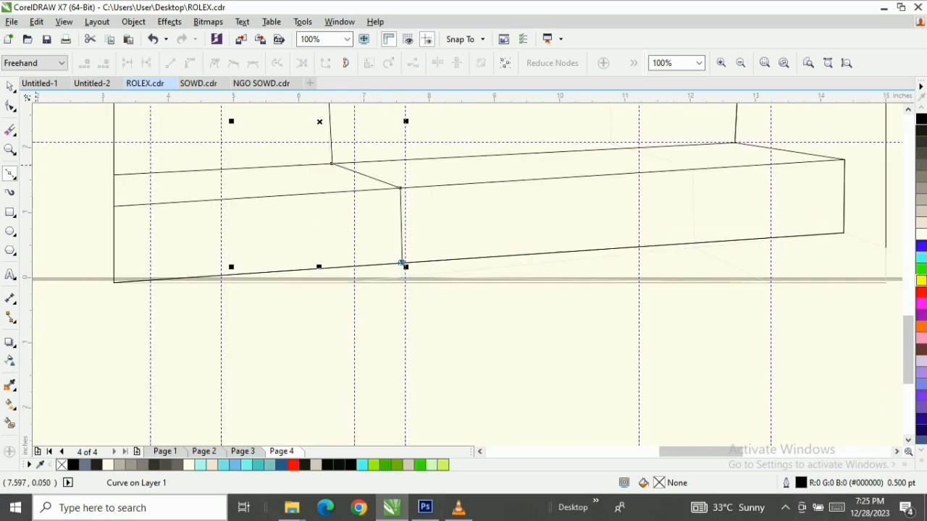
{"action": "key", "text": "space"}
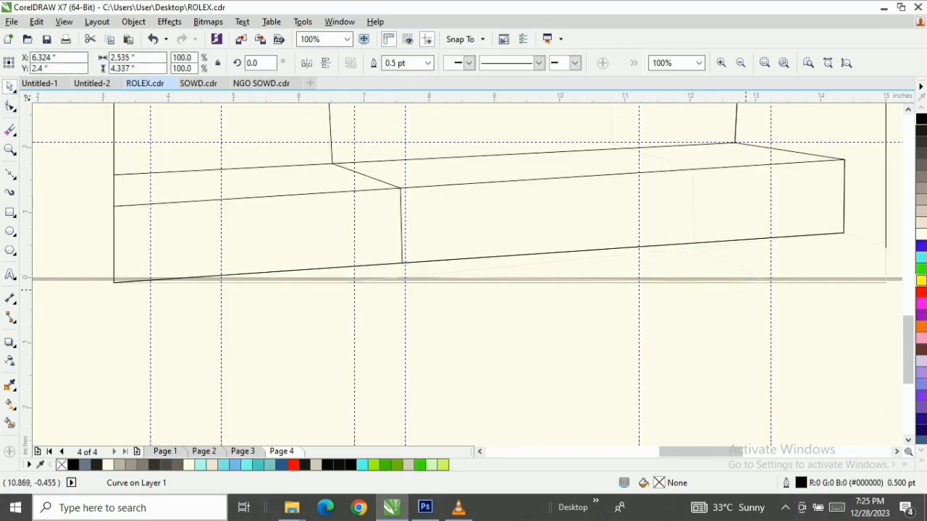
Try moving the staircase outline's lower-left corner node inward and slightly below the frame to about X 3.9 in
{"action": "key", "text": "Escape"}
{"action": "scroll", "coordinate": [885, 279], "scroll_direction": "up", "scroll_amount": 1}
{"action": "left_click", "coordinate": [885, 280]}
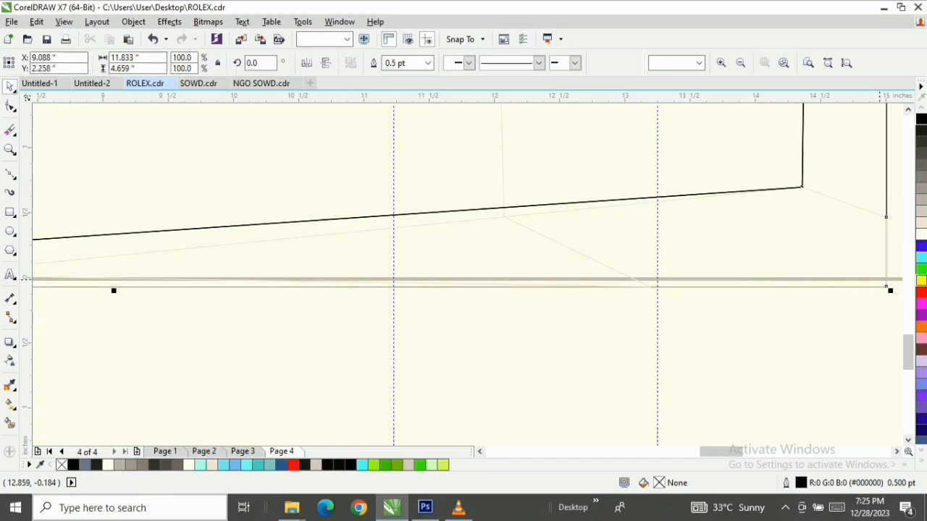
{"action": "scroll", "coordinate": [550, 272], "scroll_direction": "up", "scroll_amount": 1}
{"action": "scroll", "coordinate": [585, 248], "scroll_direction": "down", "scroll_amount": 1}
{"action": "left_click", "coordinate": [605, 190]}
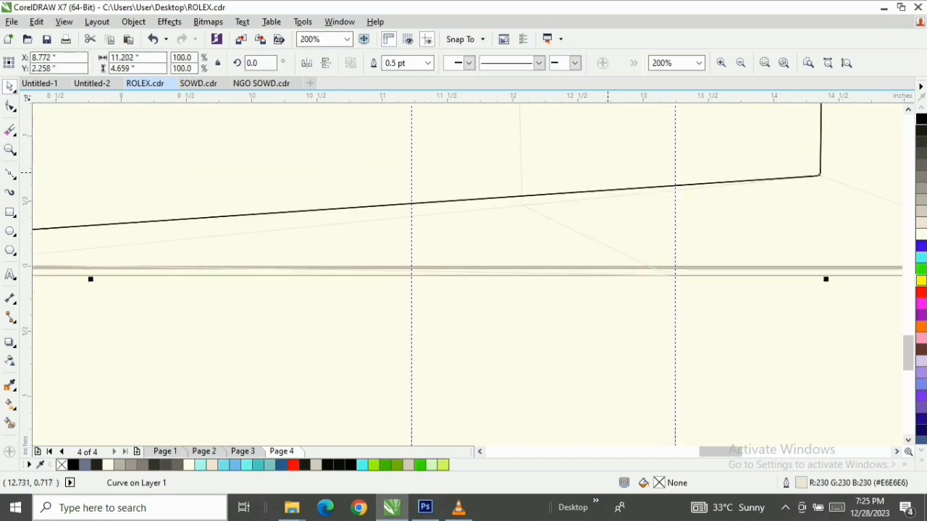
{"action": "key", "text": "F10"}
{"action": "scroll", "coordinate": [558, 194], "scroll_direction": "down", "scroll_amount": 1}
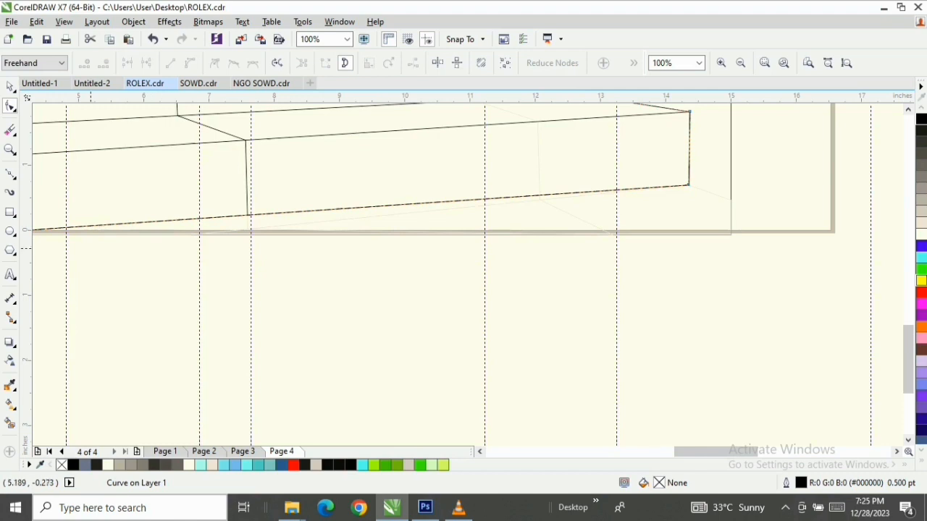
{"action": "scroll", "coordinate": [145, 247], "scroll_direction": "up", "scroll_amount": 1}
{"action": "scroll", "coordinate": [145, 246], "scroll_direction": "up", "scroll_amount": 1}
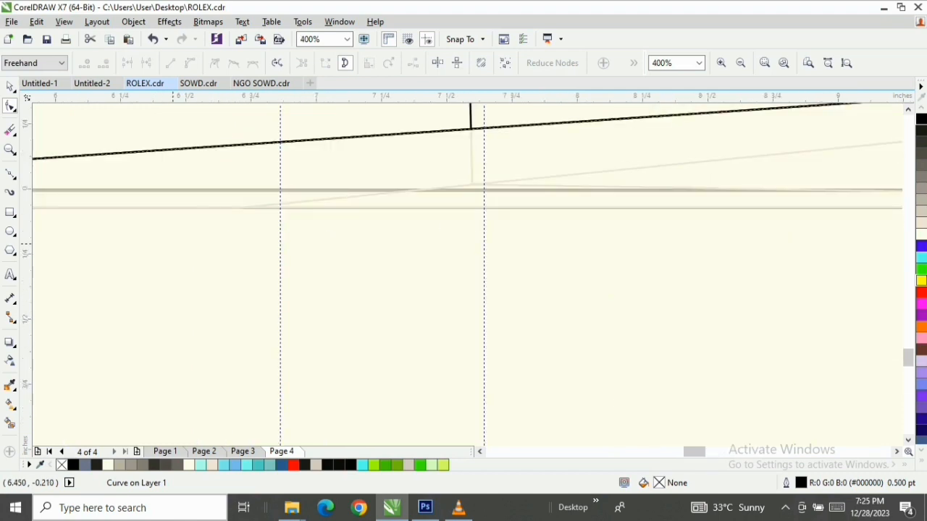
{"action": "scroll", "coordinate": [173, 246], "scroll_direction": "down", "scroll_amount": 2}
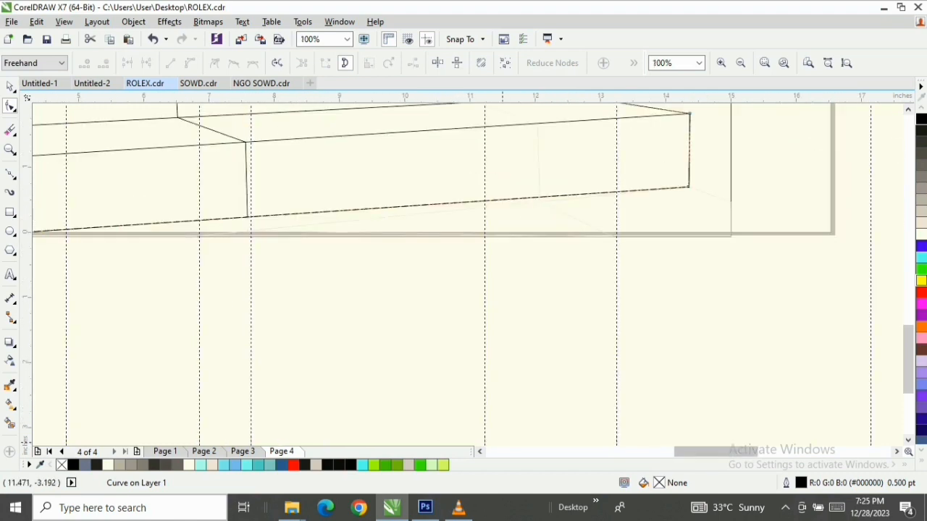
{"action": "left_click", "coordinate": [479, 452]}
{"action": "left_click", "coordinate": [480, 452]}
{"action": "left_click", "coordinate": [133, 237]}
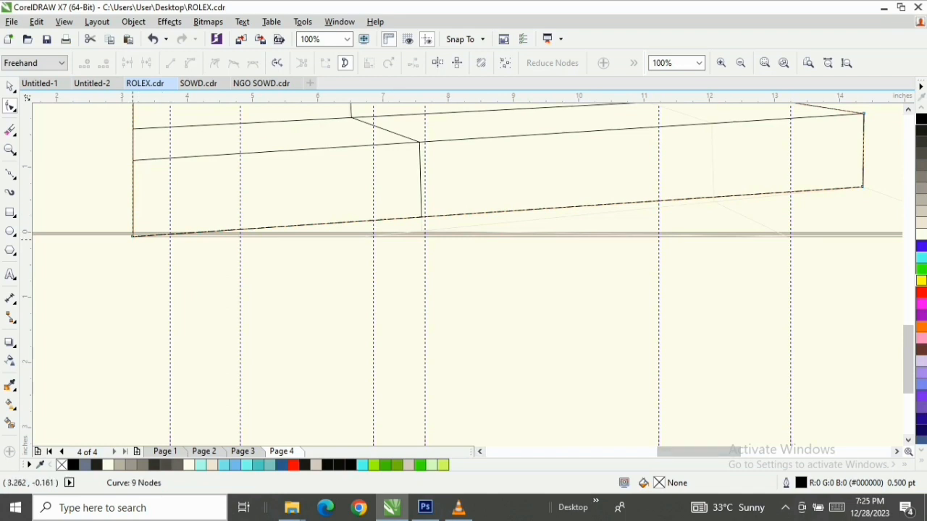
{"action": "left_click_drag", "start_coordinate": [134, 236], "coordinate": [181, 254]}
{"action": "scroll", "coordinate": [628, 234], "scroll_direction": "up", "scroll_amount": 1}
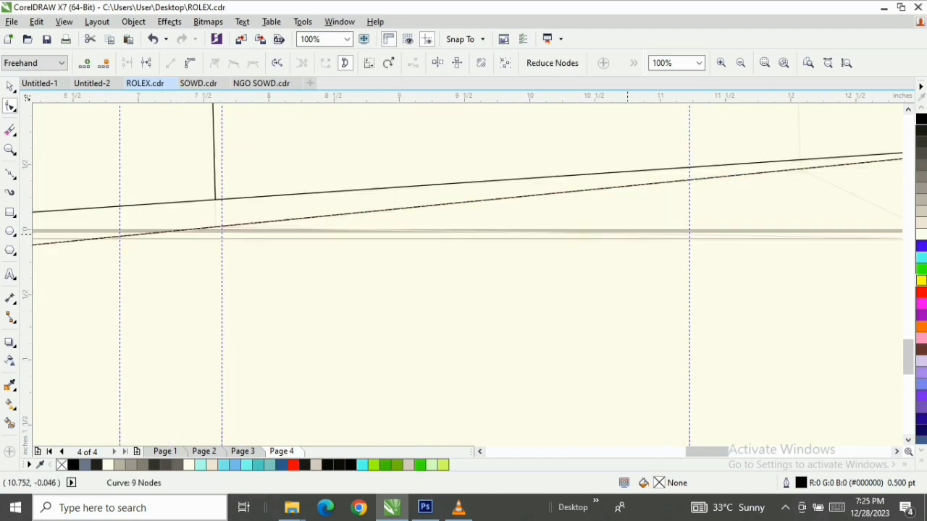
{"action": "scroll", "coordinate": [626, 203], "scroll_direction": "up", "scroll_amount": 1}
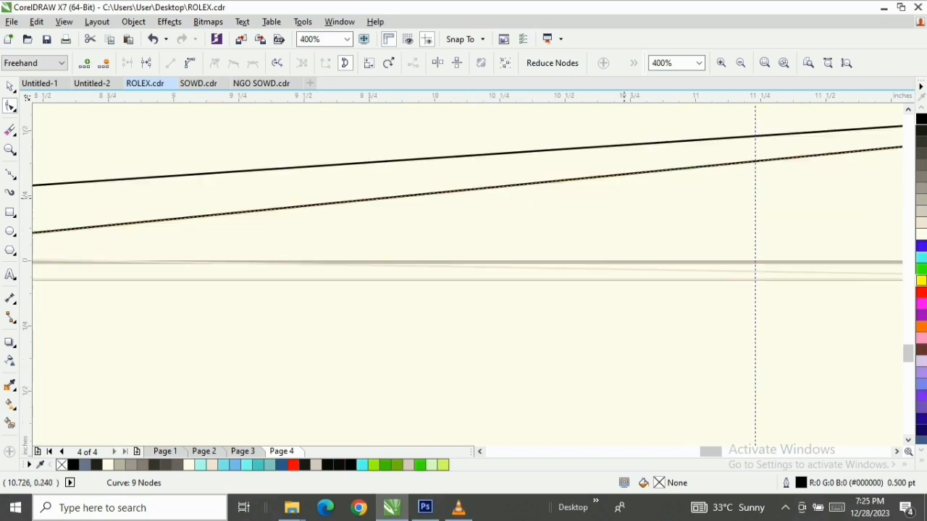
{"action": "scroll", "coordinate": [623, 203], "scroll_direction": "down", "scroll_amount": 2}
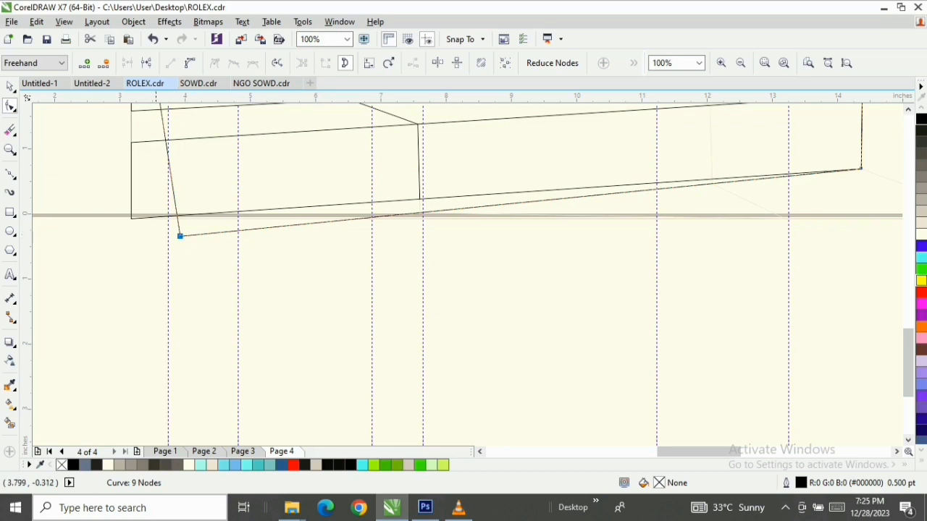
{"action": "scroll", "coordinate": [873, 185], "scroll_direction": "down", "scroll_amount": 1}
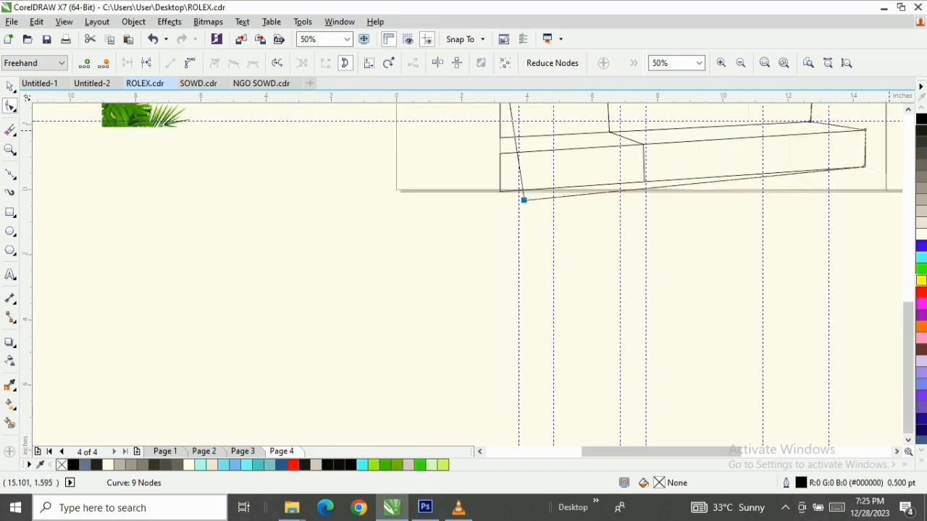
Set the rectangular frame's outline width to 4 pt
{"action": "left_click", "coordinate": [10, 86]}
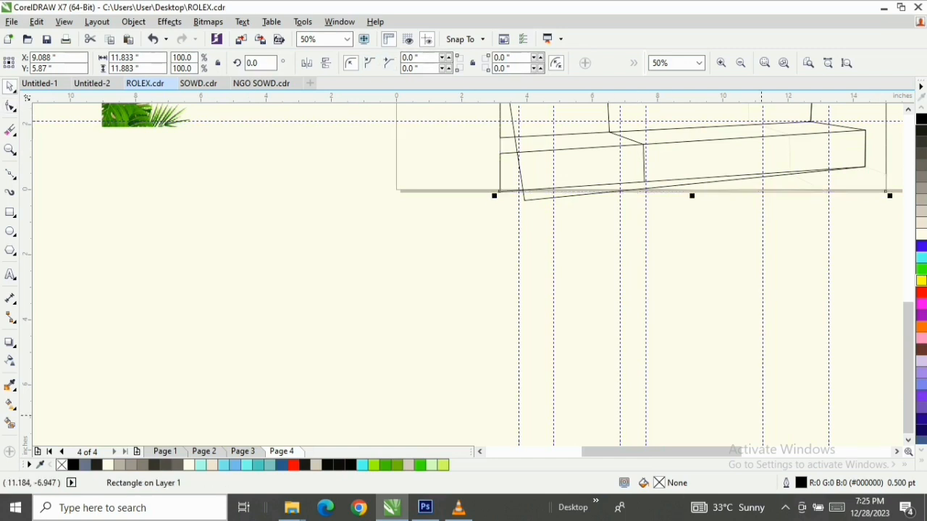
{"action": "double_click", "coordinate": [801, 483]}
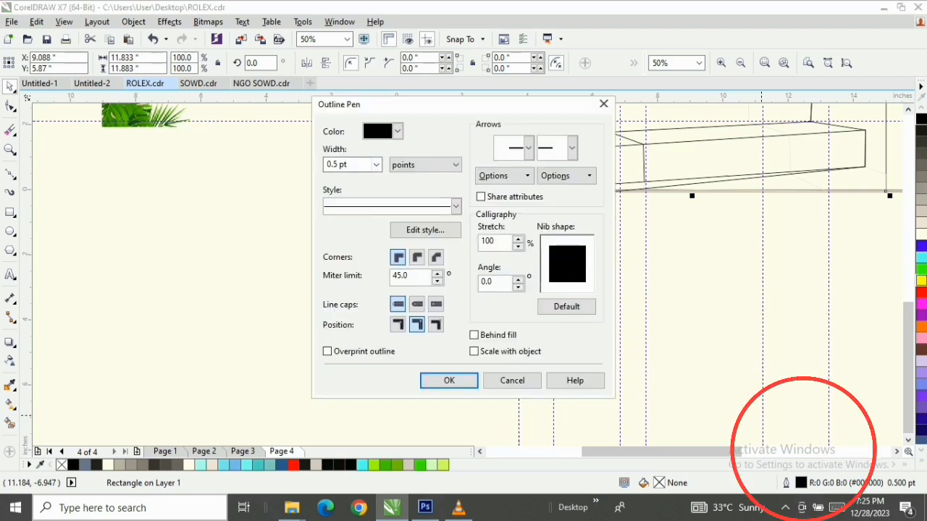
{"action": "left_click", "coordinate": [376, 165]}
{"action": "left_click", "coordinate": [349, 260]}
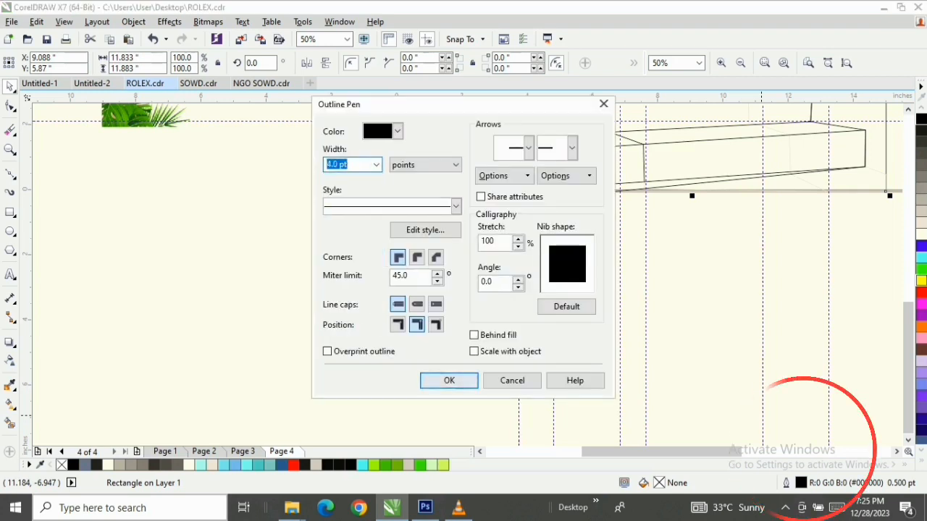
{"action": "key", "text": "Return"}
Put the staircase outline's lower-left node back on the frame's lower-left corner
{"action": "key", "text": "z"}
{"action": "left_click_drag", "start_coordinate": [447, 141], "coordinate": [896, 232]}
{"action": "key", "text": "space"}
{"action": "left_click", "coordinate": [10, 107]}
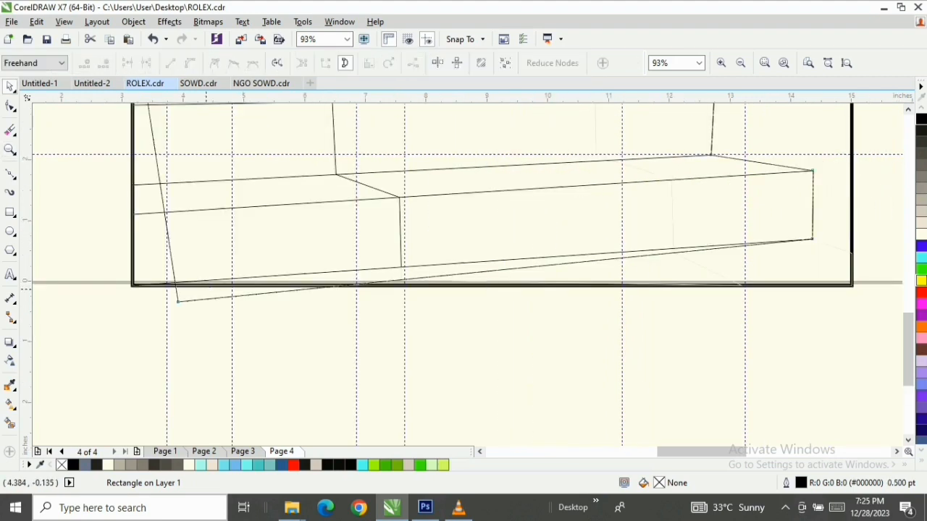
{"action": "left_click", "coordinate": [176, 299]}
{"action": "mouse_move", "coordinate": [176, 300]}
{"action": "left_mouse_down"}
{"action": "mouse_move", "coordinate": [125, 290]}
{"action": "mouse_move", "coordinate": [132, 285]}
{"action": "left_mouse_up"}
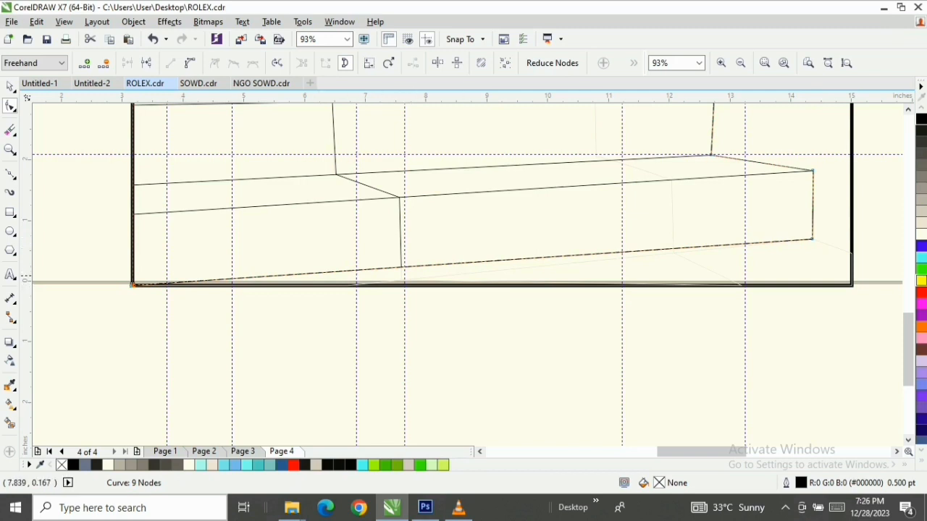
Add a node to the outline's base at the dividing line's lower end and move it down to the faint guide's corner at about X 7.6 in
{"action": "scroll", "coordinate": [404, 289], "scroll_direction": "up", "scroll_amount": 3}
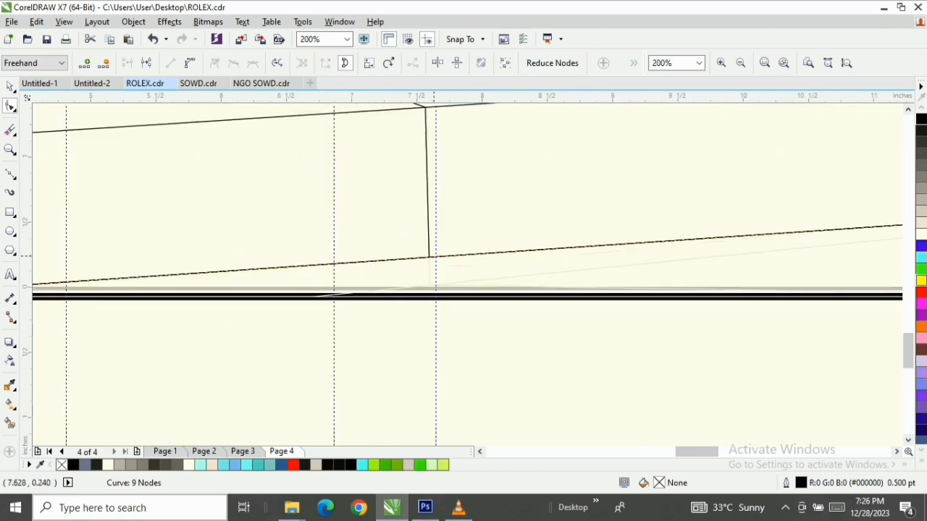
{"action": "double_click", "coordinate": [429, 258]}
{"action": "left_click_drag", "start_coordinate": [428, 258], "coordinate": [430, 286]}
{"action": "scroll", "coordinate": [430, 285], "scroll_direction": "down", "scroll_amount": 2}
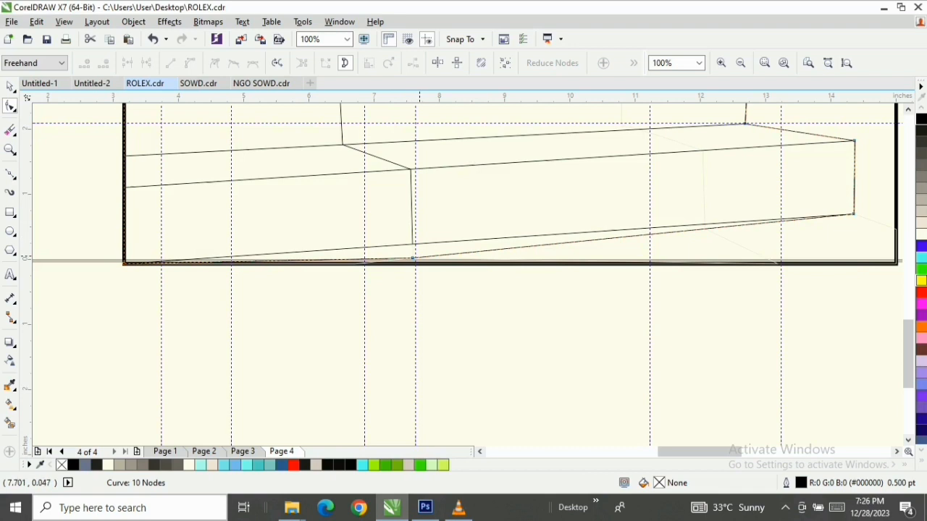
Lower the carpet divider's bottom end and extend it along the staircase base to the faint guide's corner at about X 13.2 in
{"action": "key", "text": "space"}
{"action": "scroll", "coordinate": [412, 239], "scroll_direction": "up", "scroll_amount": 2}
{"action": "key", "text": "space"}
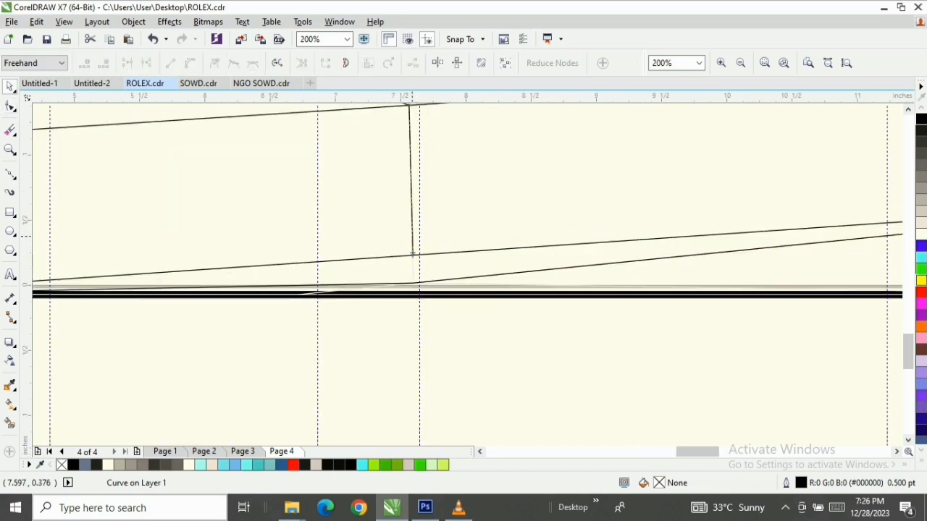
{"action": "left_click_drag", "start_coordinate": [412, 255], "coordinate": [812, 290]}
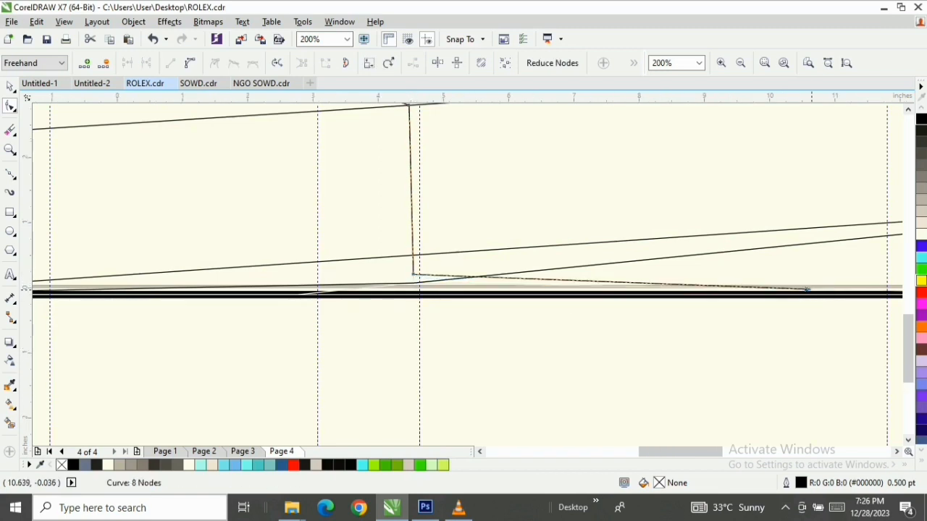
{"action": "scroll", "coordinate": [811, 289], "scroll_direction": "down", "scroll_amount": 1}
{"action": "left_click", "coordinate": [896, 451]}
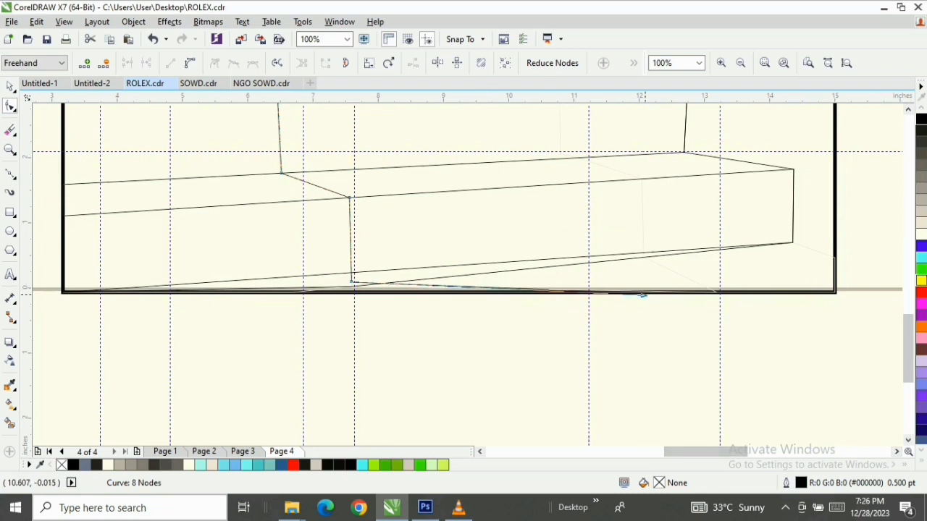
{"action": "left_click_drag", "start_coordinate": [549, 289], "coordinate": [717, 292]}
Continue the carpet outline up the right side of the lowest step, following the faint guide to its corner at about X 10.8 in, Y 2.06 in
{"action": "key", "text": "F5"}
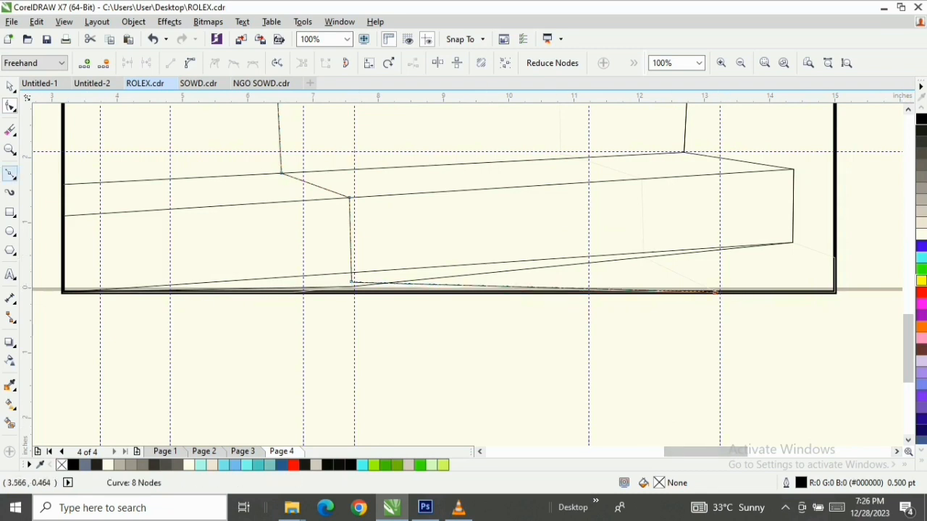
{"action": "left_click", "coordinate": [717, 292]}
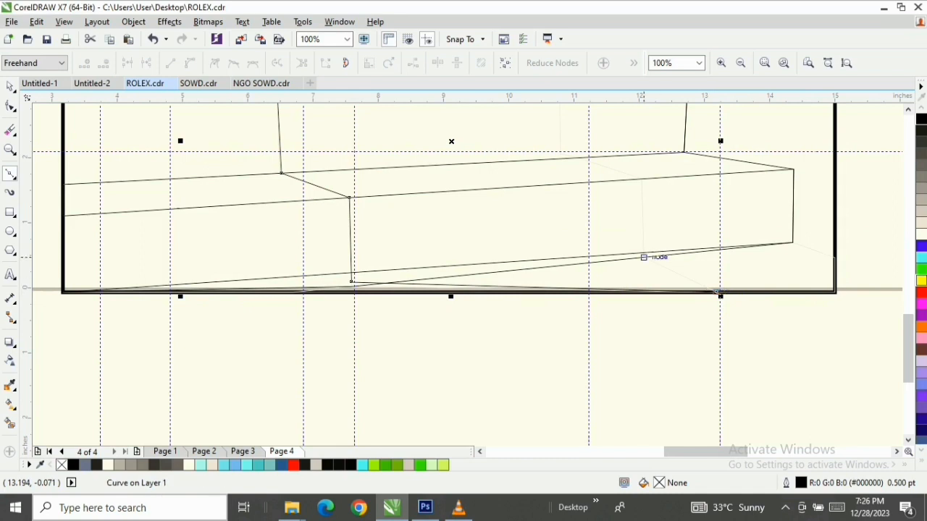
{"action": "left_click", "coordinate": [643, 257]}
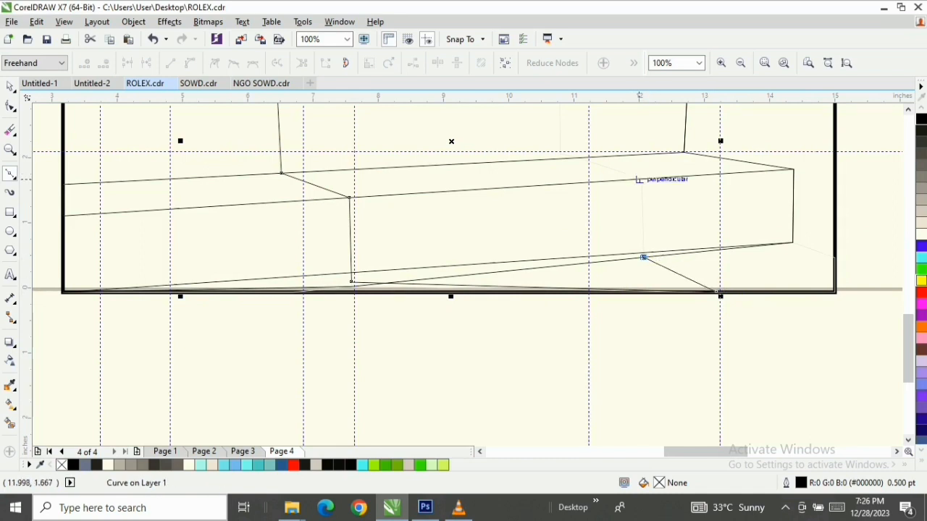
{"action": "left_click", "coordinate": [641, 179]}
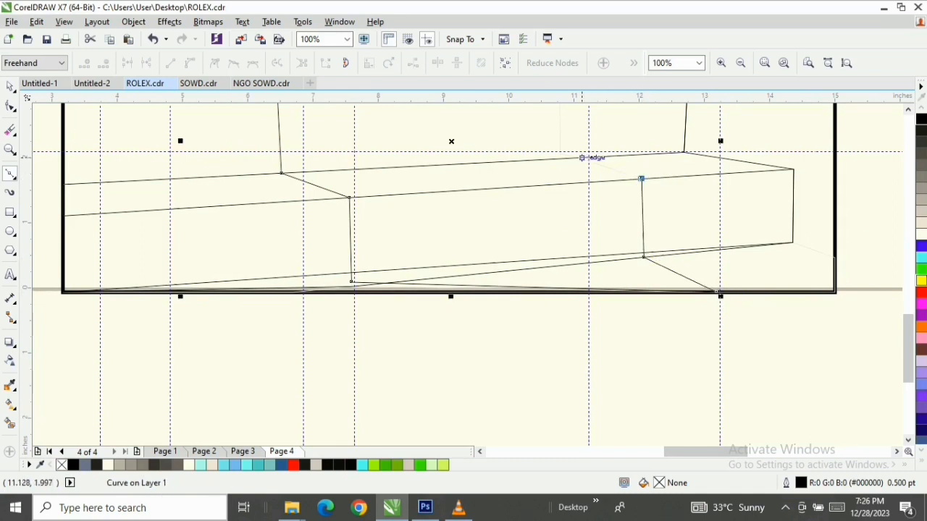
{"action": "left_click", "coordinate": [582, 158]}
{"action": "scroll", "coordinate": [582, 157], "scroll_direction": "up", "scroll_amount": 2}
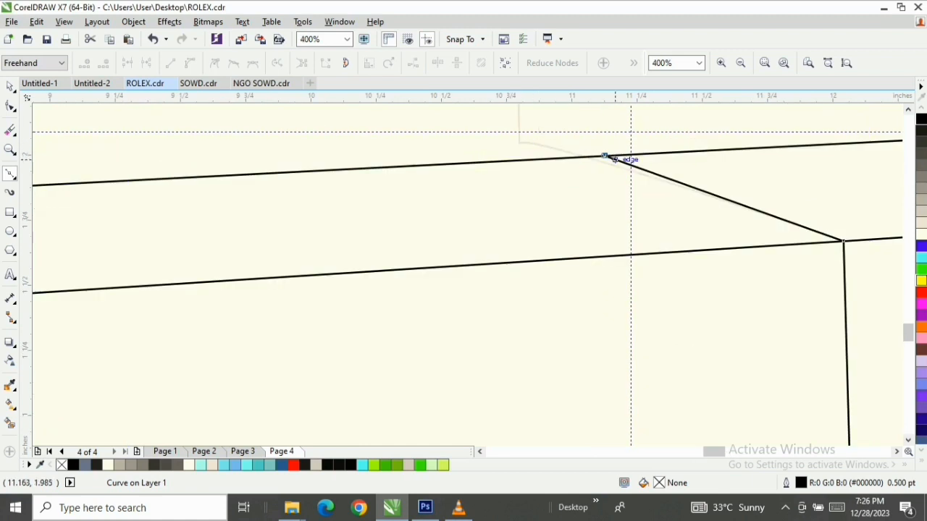
{"action": "key", "text": "ctrl+z"}
{"action": "left_click", "coordinate": [518, 140]}
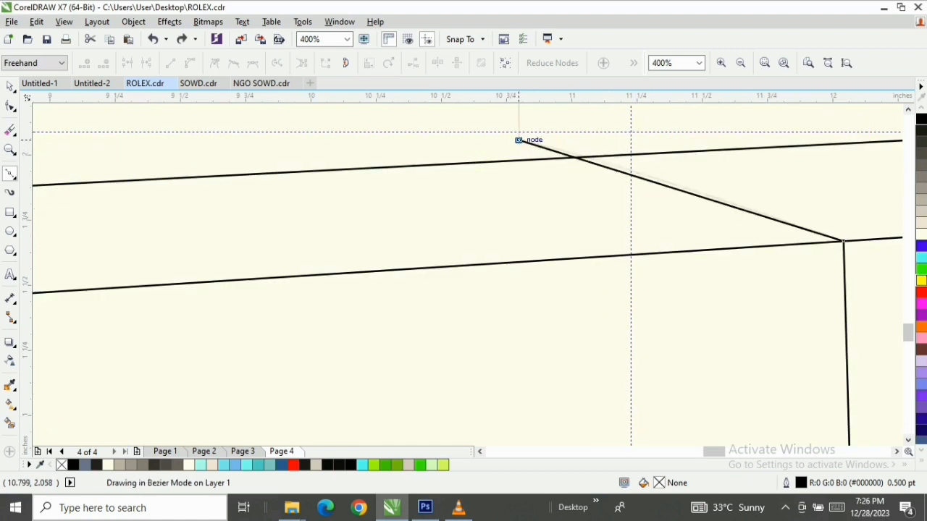
Trace the carpet's right edge up the middle and top steps, and close the outline at its start node at about X 5.06 in
{"action": "scroll", "coordinate": [519, 140], "scroll_direction": "down", "scroll_amount": 4}
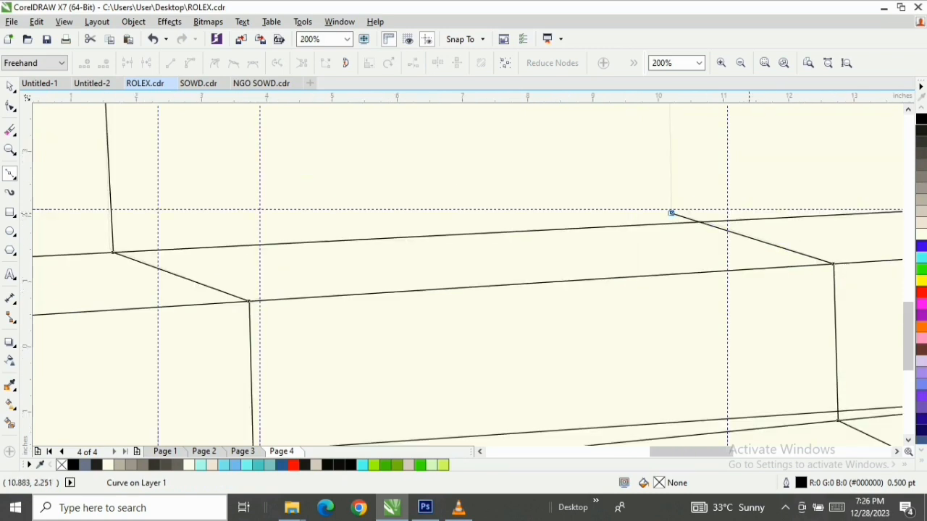
{"action": "scroll", "coordinate": [509, 277], "scroll_direction": "up", "scroll_amount": 2}
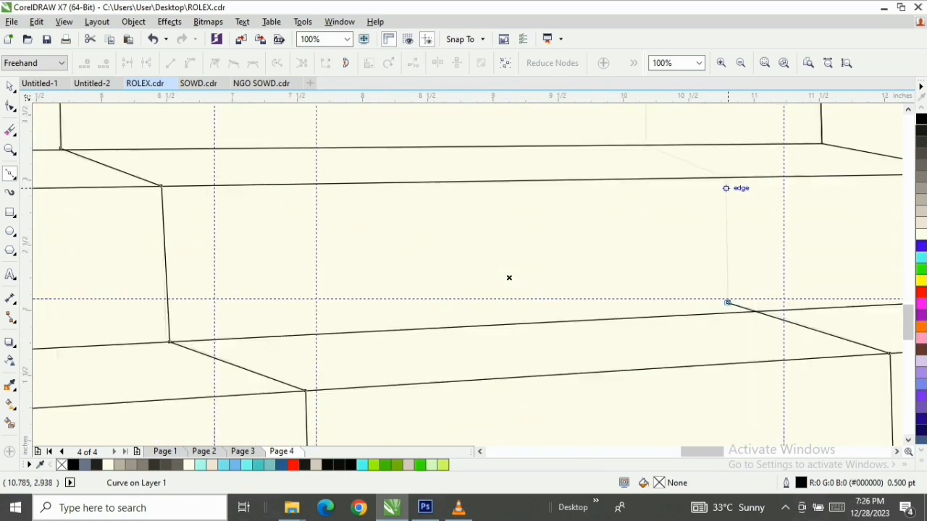
{"action": "left_click", "coordinate": [726, 177]}
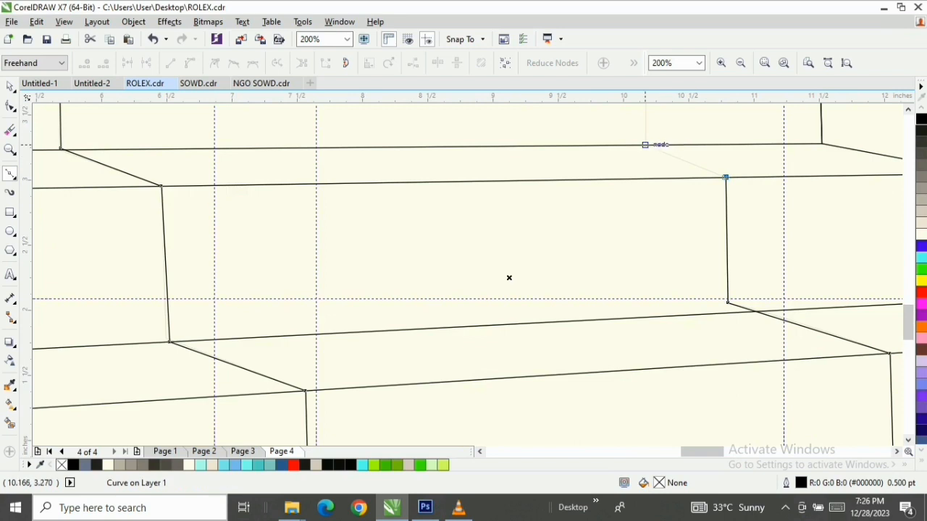
{"action": "scroll", "coordinate": [509, 277], "scroll_direction": "down", "scroll_amount": 1}
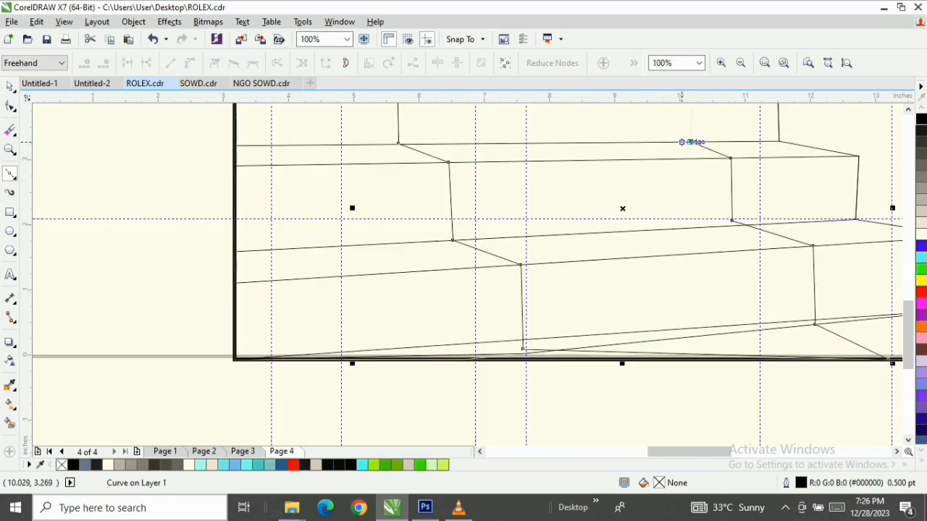
{"action": "scroll", "coordinate": [690, 142], "scroll_direction": "up", "scroll_amount": 1}
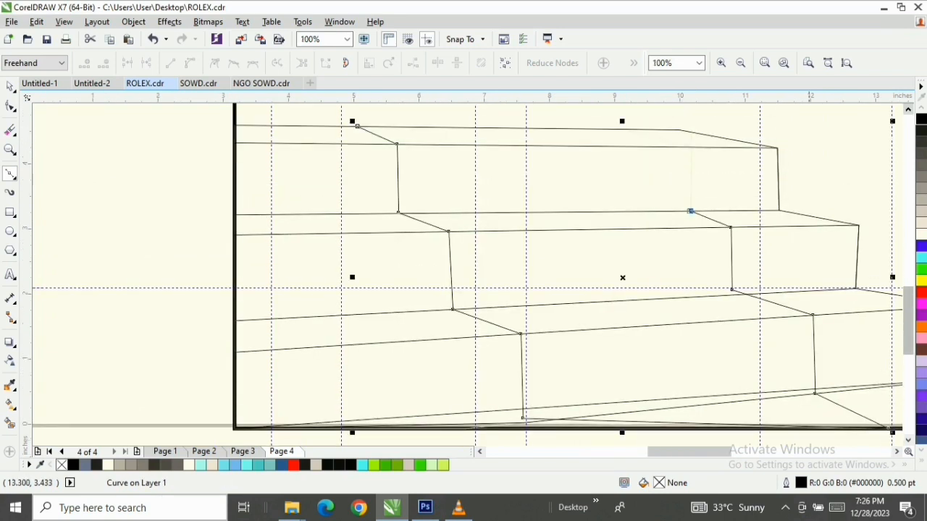
{"action": "left_click", "coordinate": [691, 147]}
{"action": "key", "text": "space"}
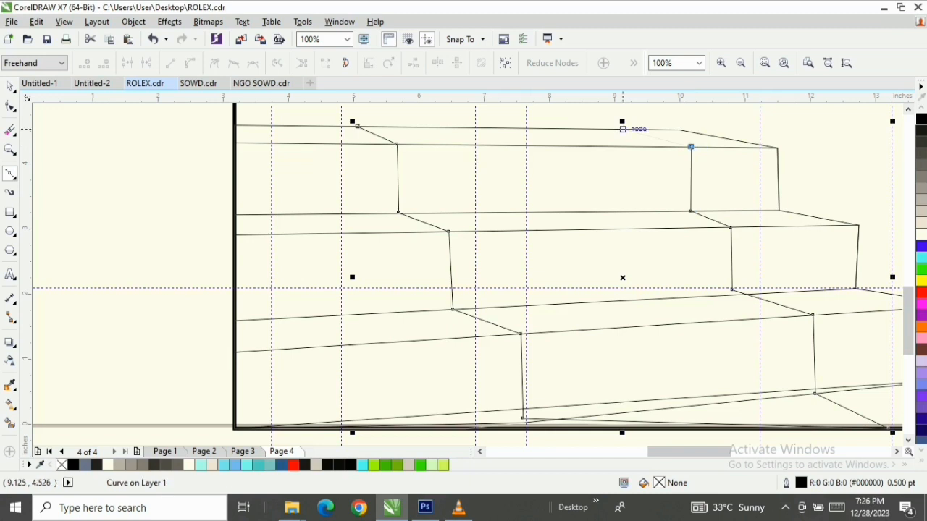
{"action": "left_click", "coordinate": [622, 129]}
{"action": "left_click", "coordinate": [355, 126]}
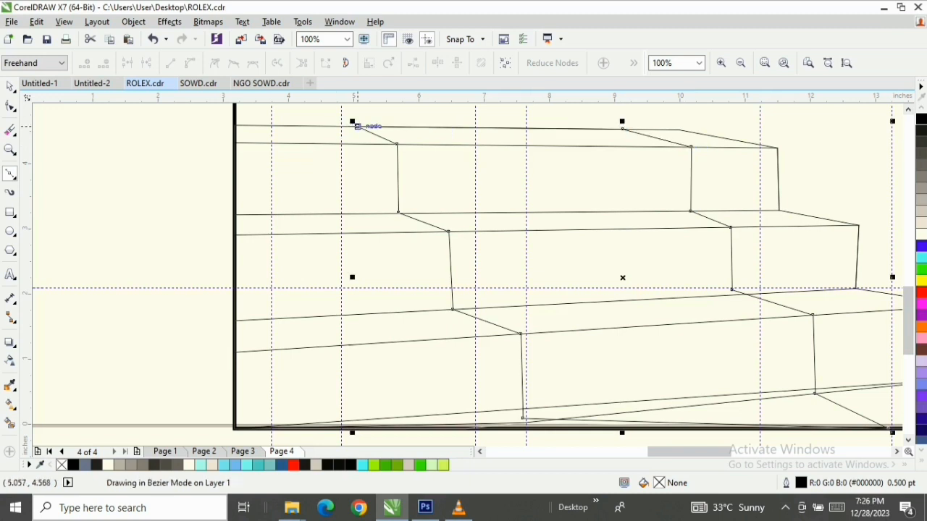
{"action": "key", "text": "space"}
{"action": "key", "text": "Escape"}
Fill the front face of the lowest step with white (#FFFFFF)
{"action": "key", "text": "F3"}
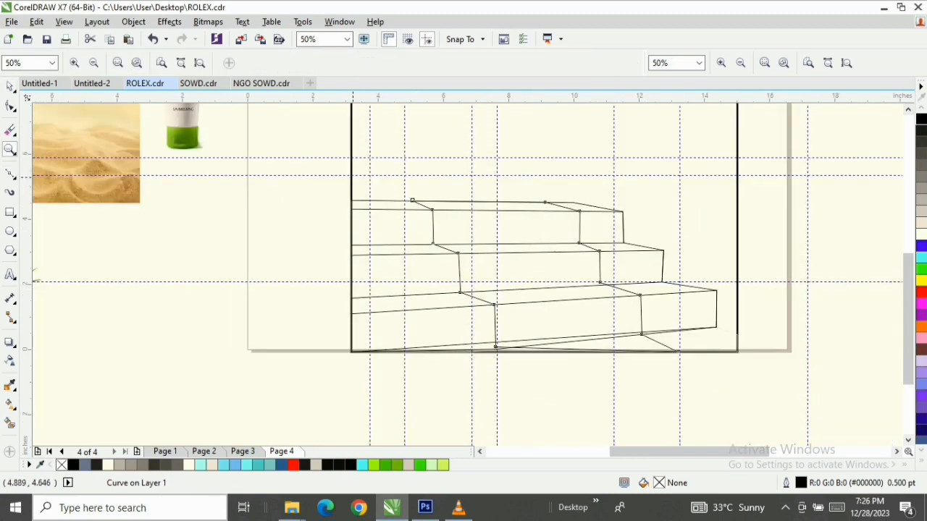
{"action": "left_click_drag", "start_coordinate": [470, 281], "coordinate": [783, 366]}
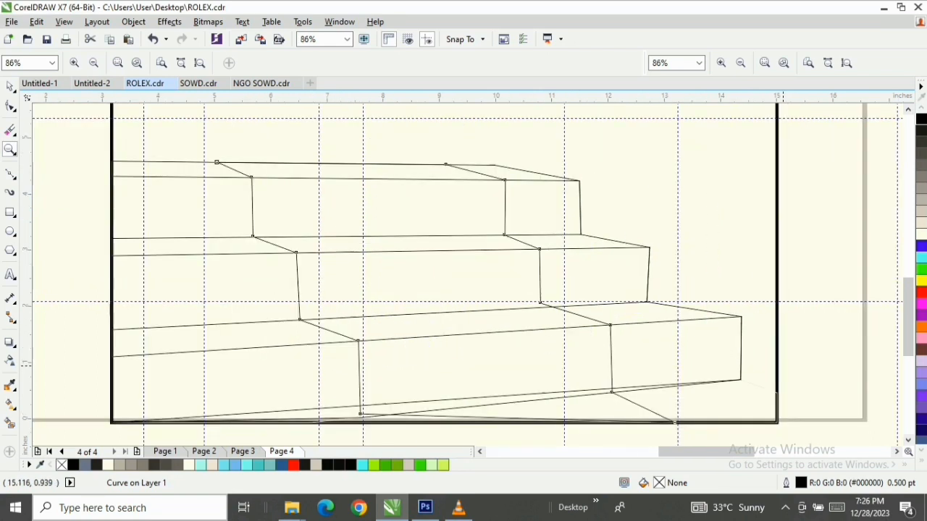
{"action": "key", "text": "space"}
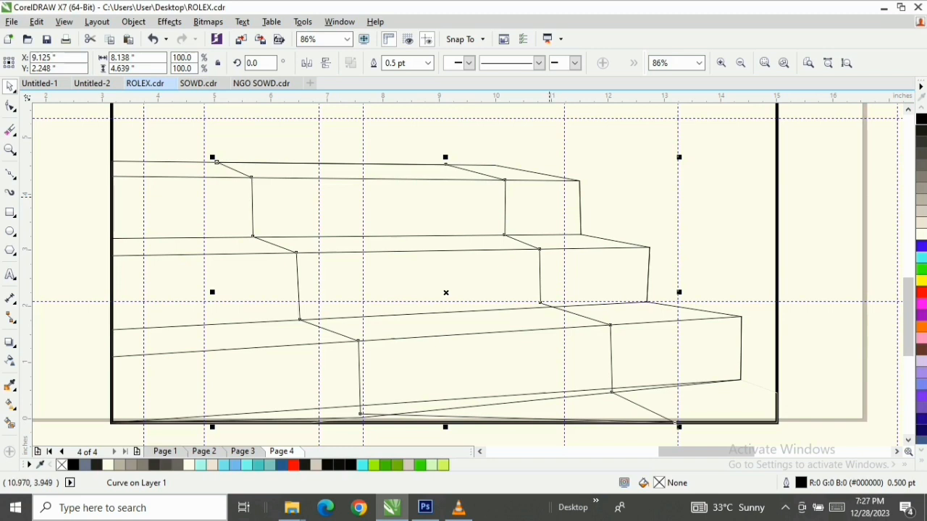
{"action": "key", "text": "Tab"}
{"action": "left_click", "coordinate": [579, 197]}
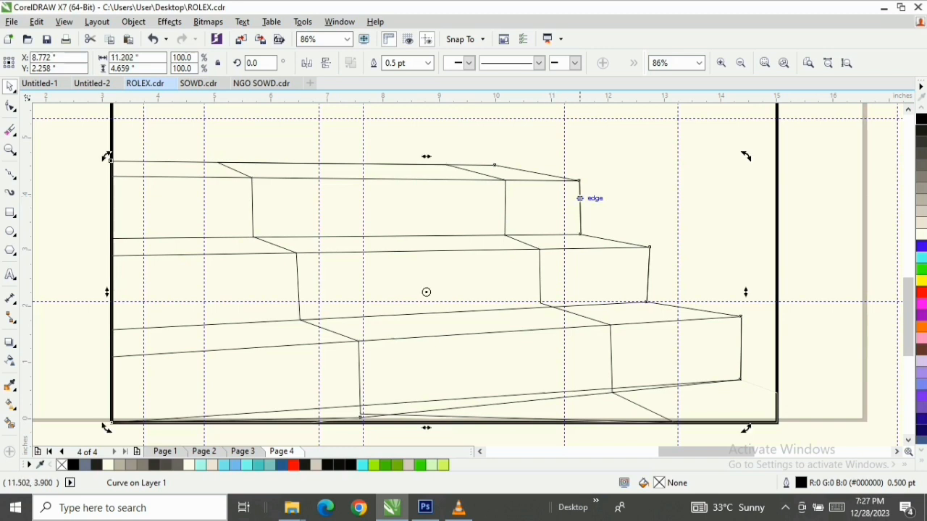
{"action": "left_click", "coordinate": [701, 315]}
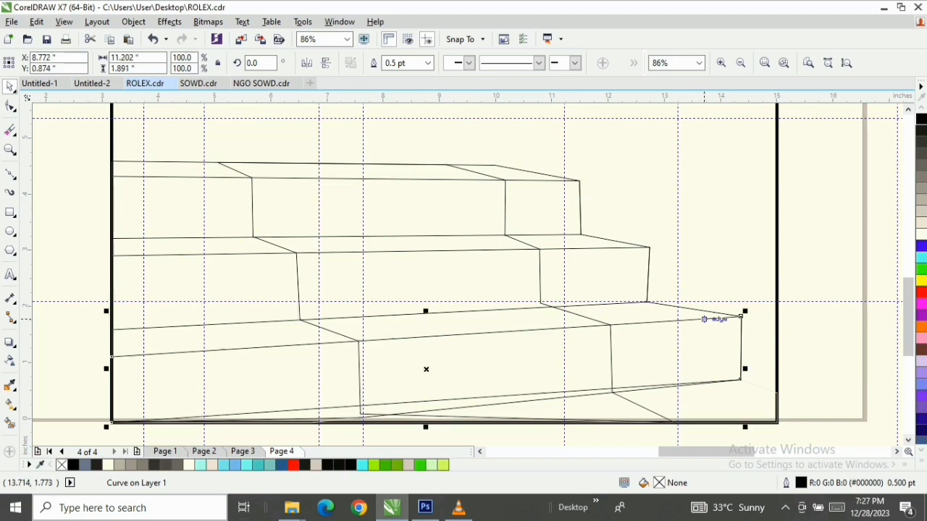
{"action": "left_click", "coordinate": [921, 234]}
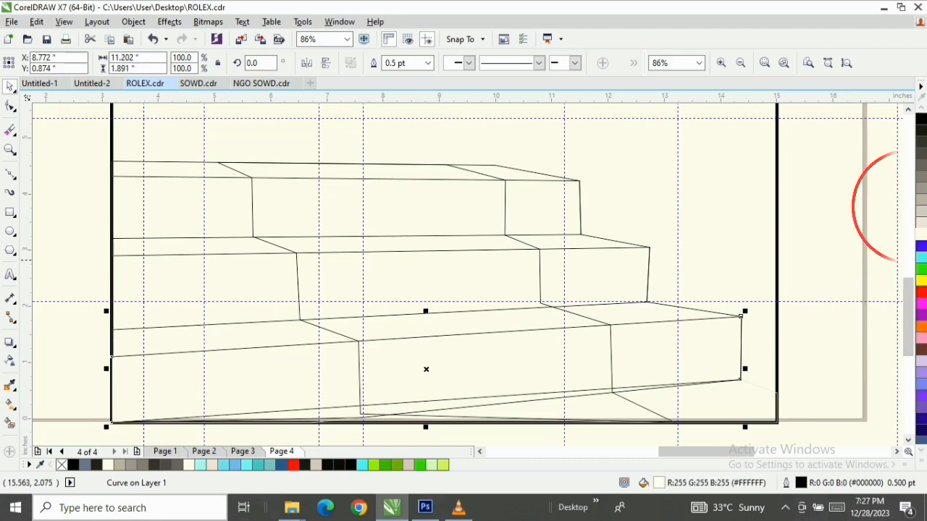
Fill the front faces of the middle and top steps with white (#FFFFFF)
{"action": "left_click", "coordinate": [629, 257]}
{"action": "left_click", "coordinate": [629, 257]}
{"action": "left_click", "coordinate": [626, 247]}
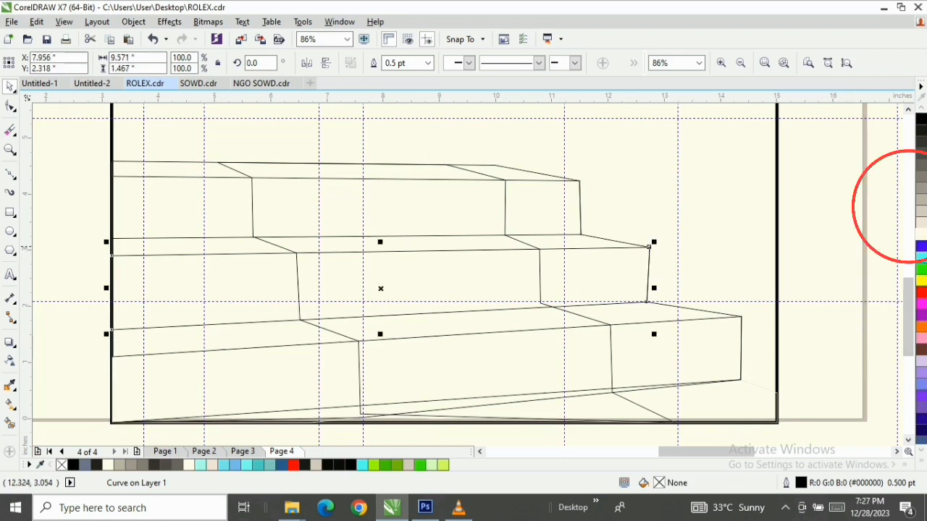
{"action": "left_click", "coordinate": [921, 235]}
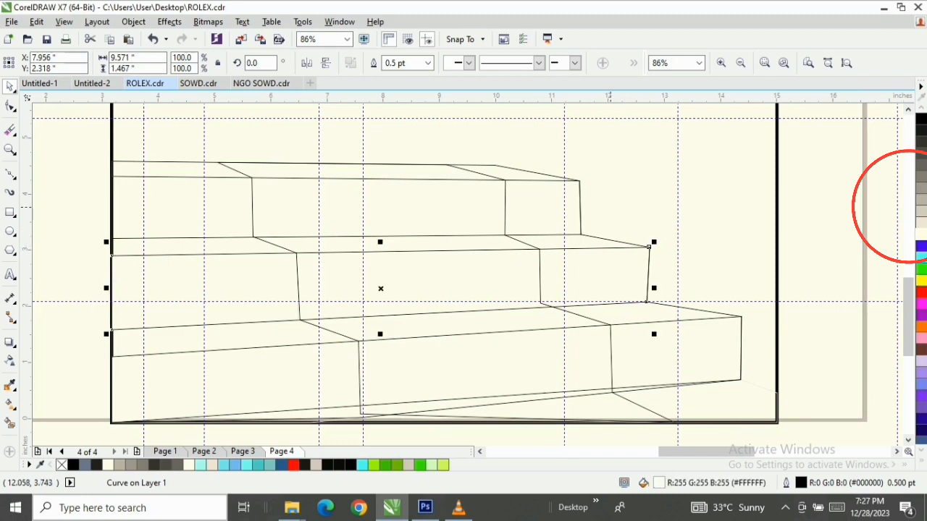
{"action": "left_click", "coordinate": [575, 186]}
{"action": "left_click", "coordinate": [543, 181]}
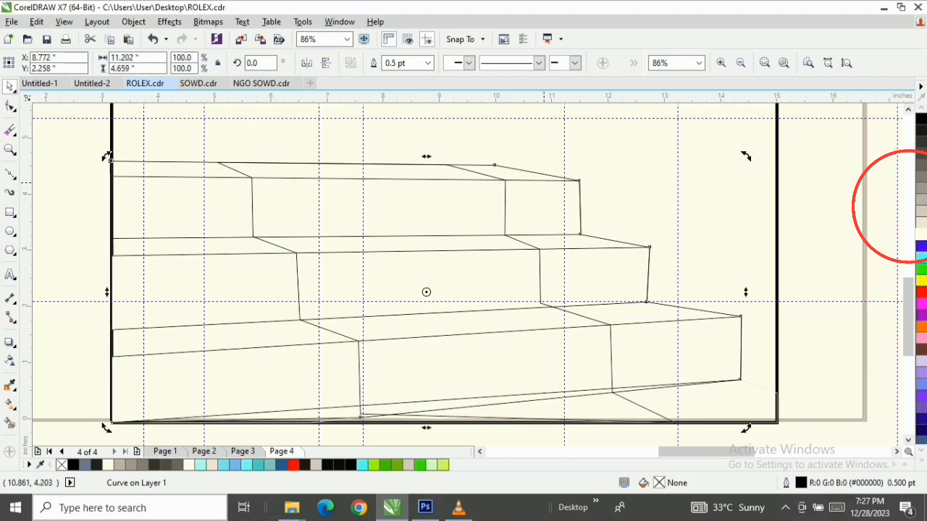
{"action": "left_click", "coordinate": [921, 234]}
{"action": "key", "text": "Tab"}
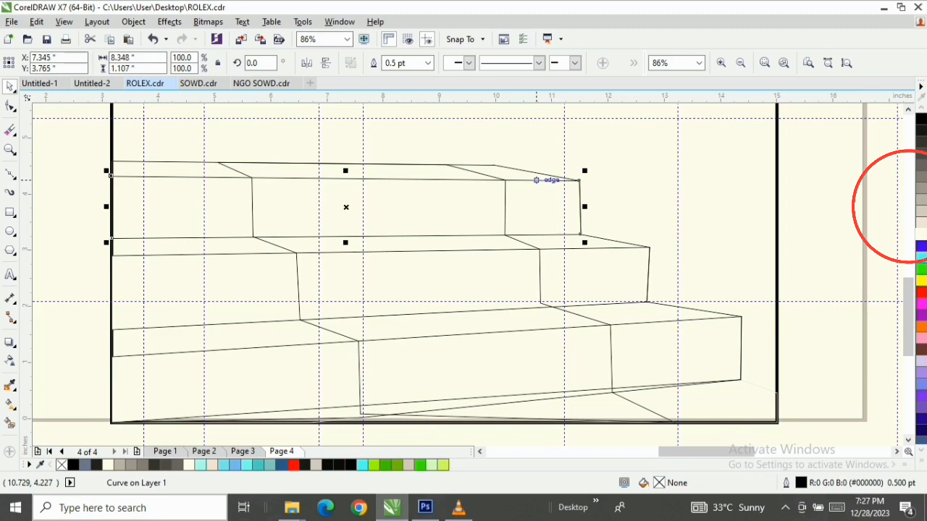
{"action": "left_click", "coordinate": [921, 235]}
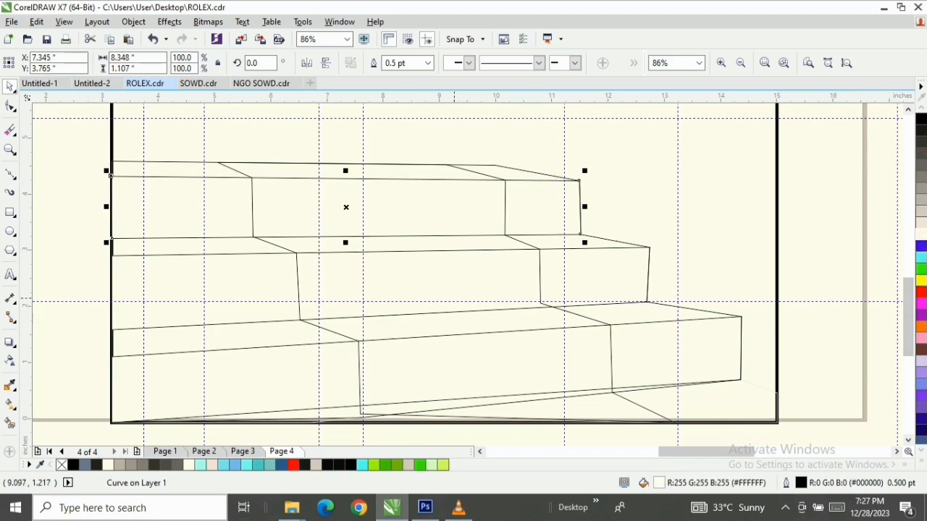
Fill the closed carpet shape with green (#00FF00)
{"action": "key", "text": "Tab"}
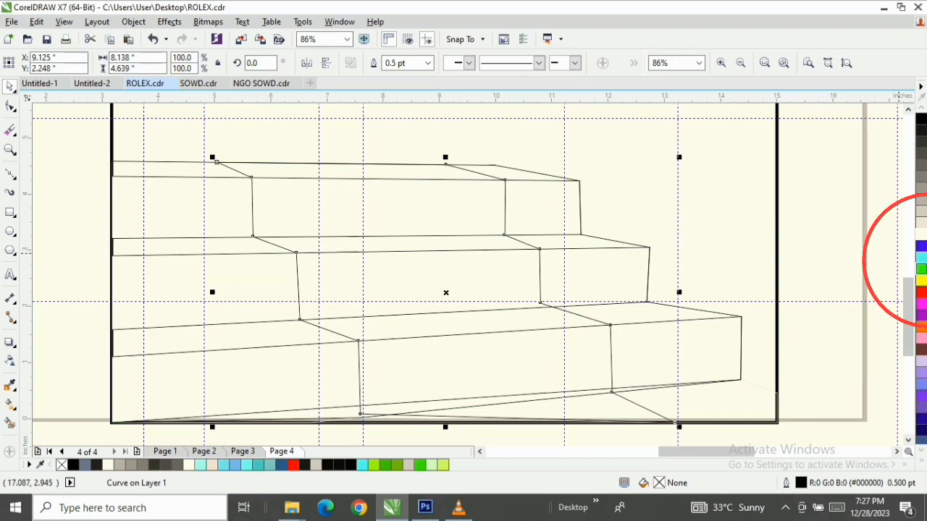
{"action": "left_click", "coordinate": [922, 269]}
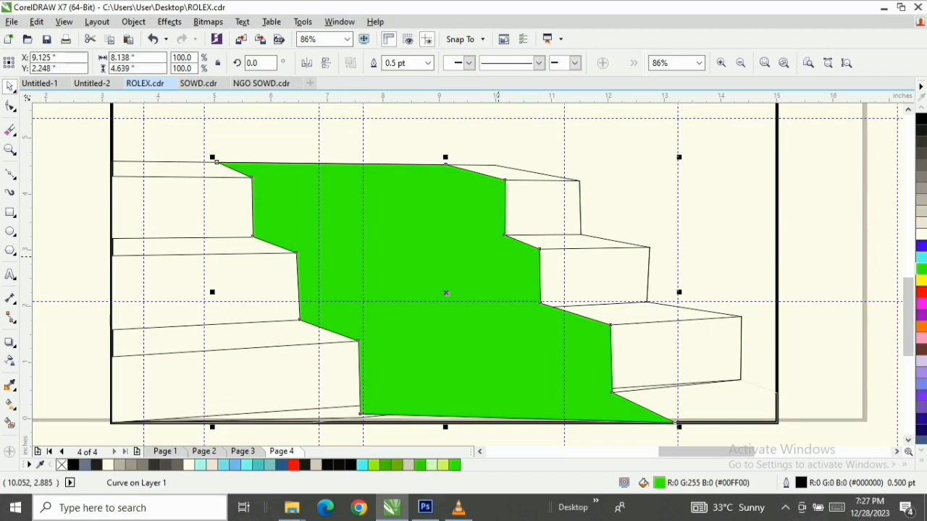
Lower the bottom edge of the lowest front face toward the carpet's corner, and put its lower-right node on the staircase outline's corner
{"action": "scroll", "coordinate": [657, 407], "scroll_direction": "up", "scroll_amount": 1}
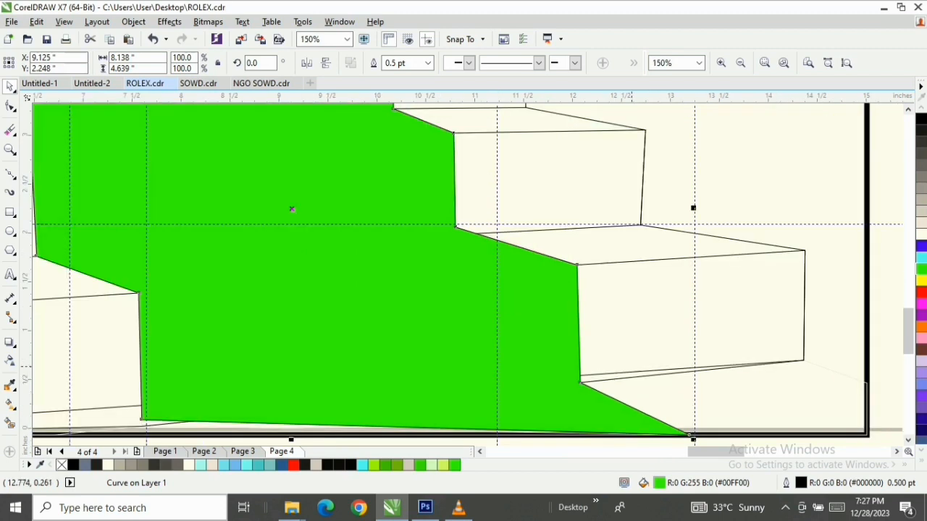
{"action": "double_click", "coordinate": [630, 376]}
{"action": "scroll", "coordinate": [612, 378], "scroll_direction": "up", "scroll_amount": 1}
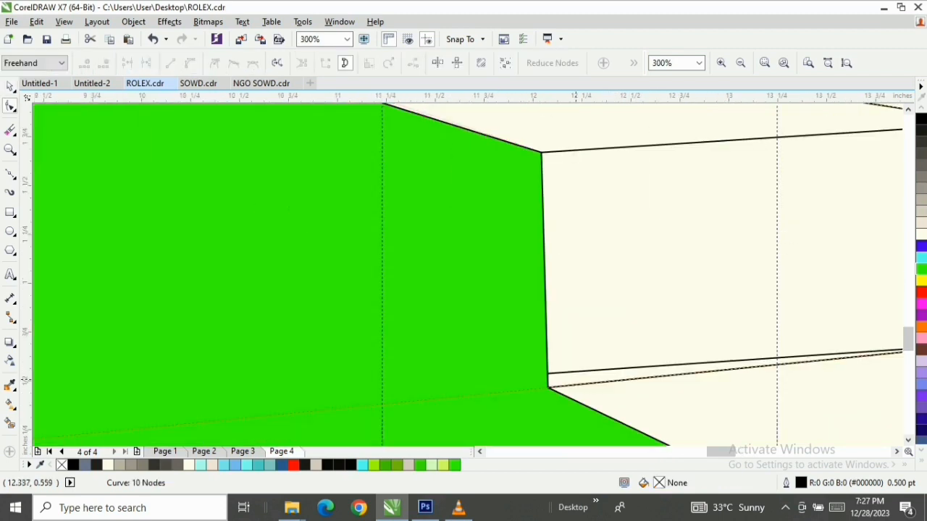
{"action": "left_click_drag", "start_coordinate": [550, 373], "coordinate": [548, 386]}
{"action": "scroll", "coordinate": [548, 386], "scroll_direction": "down", "scroll_amount": 1}
{"action": "scroll", "coordinate": [773, 255], "scroll_direction": "up", "scroll_amount": 1}
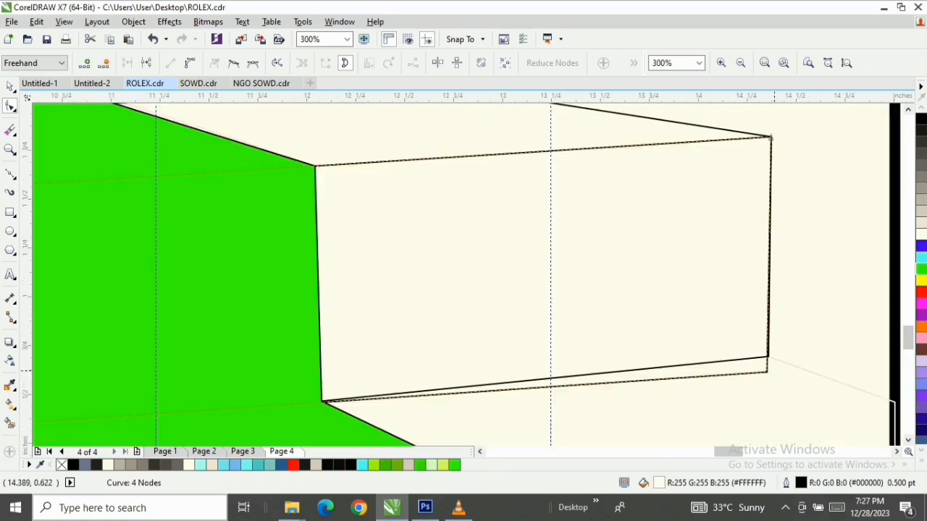
{"action": "left_click_drag", "start_coordinate": [766, 372], "coordinate": [766, 357]}
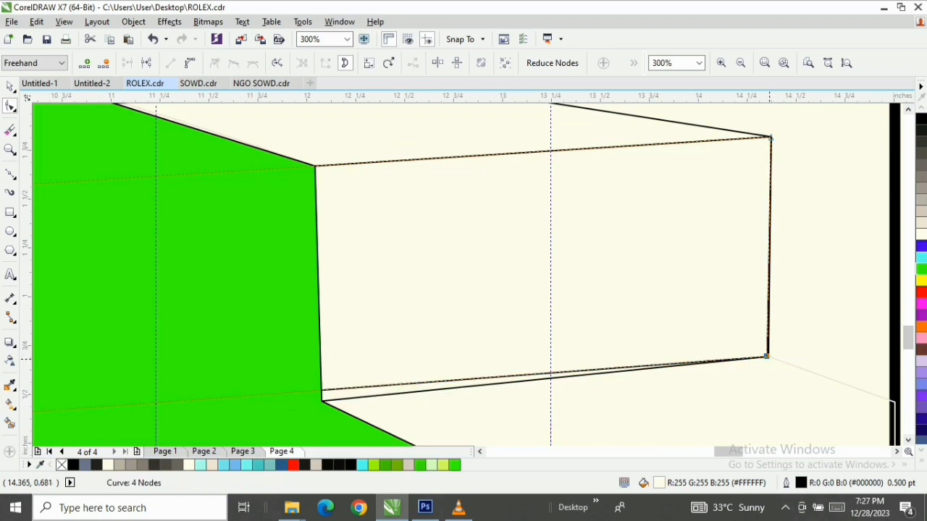
{"action": "scroll", "coordinate": [768, 355], "scroll_direction": "down", "scroll_amount": 3}
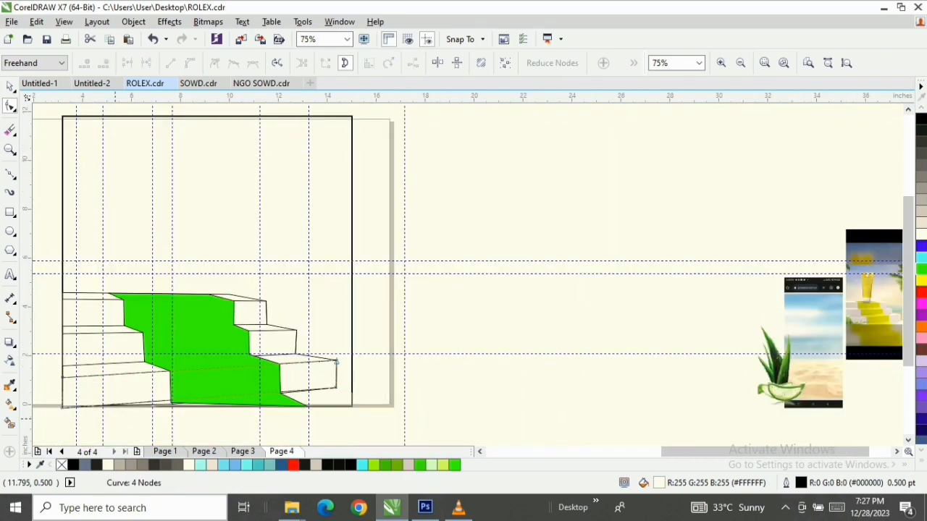
{"action": "scroll", "coordinate": [336, 362], "scroll_direction": "up", "scroll_amount": 3}
{"action": "scroll", "coordinate": [336, 362], "scroll_direction": "down", "scroll_amount": 2}
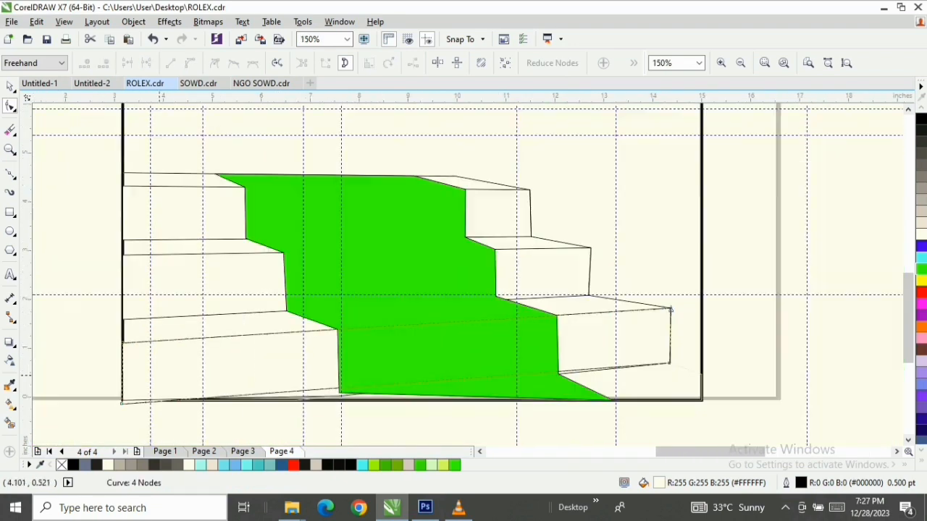
Move the lower-left node of the lowest step's front face up onto the poster frame's corner
{"action": "scroll", "coordinate": [111, 407], "scroll_direction": "up", "scroll_amount": 2}
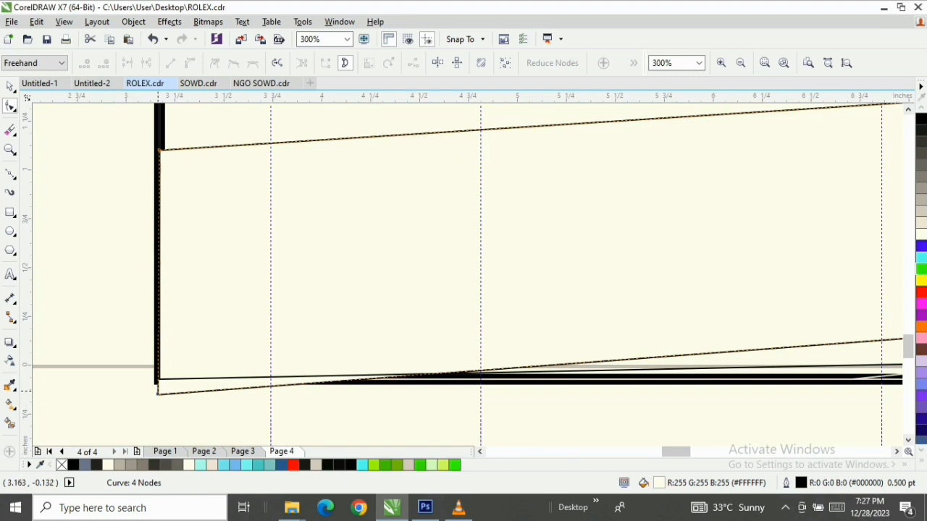
{"action": "left_click_drag", "start_coordinate": [158, 392], "coordinate": [155, 383]}
{"action": "scroll", "coordinate": [392, 346], "scroll_direction": "down", "scroll_amount": 1}
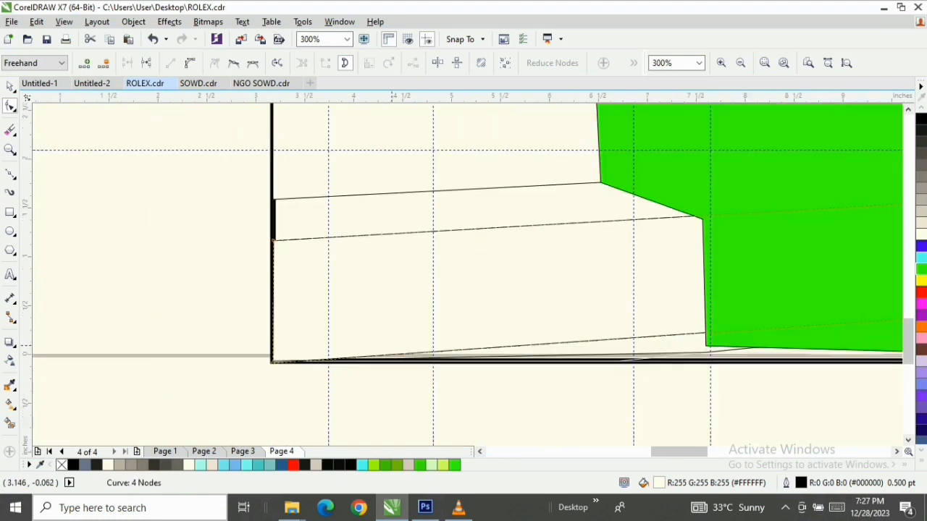
Move the lower-left node of the unfilled light-grey carpet outline down onto the poster frame's lower edge
{"action": "scroll", "coordinate": [688, 356], "scroll_direction": "up", "scroll_amount": 1}
{"action": "left_click", "coordinate": [747, 349]}
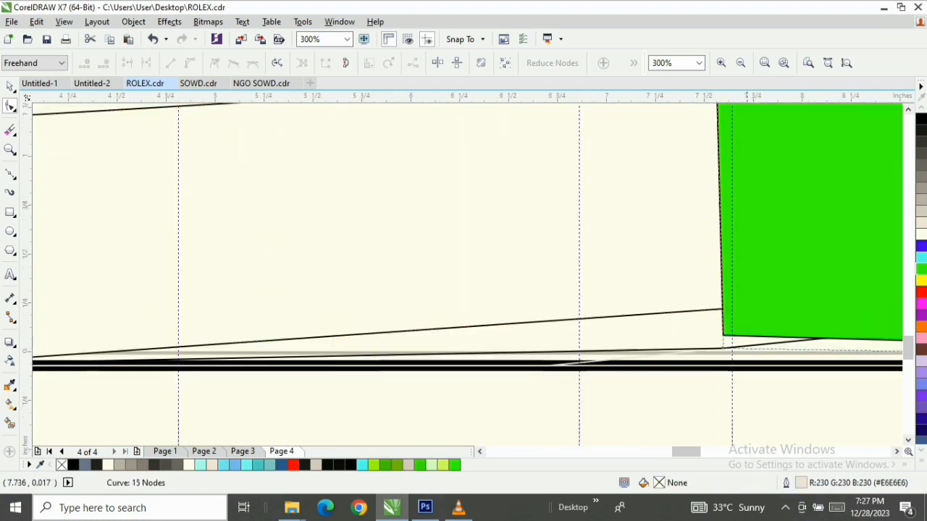
{"action": "left_click_drag", "start_coordinate": [729, 338], "coordinate": [737, 362]}
{"action": "key", "text": "z"}
{"action": "key", "text": "F3"}
{"action": "key", "text": "F3"}
{"action": "key", "text": "F3"}
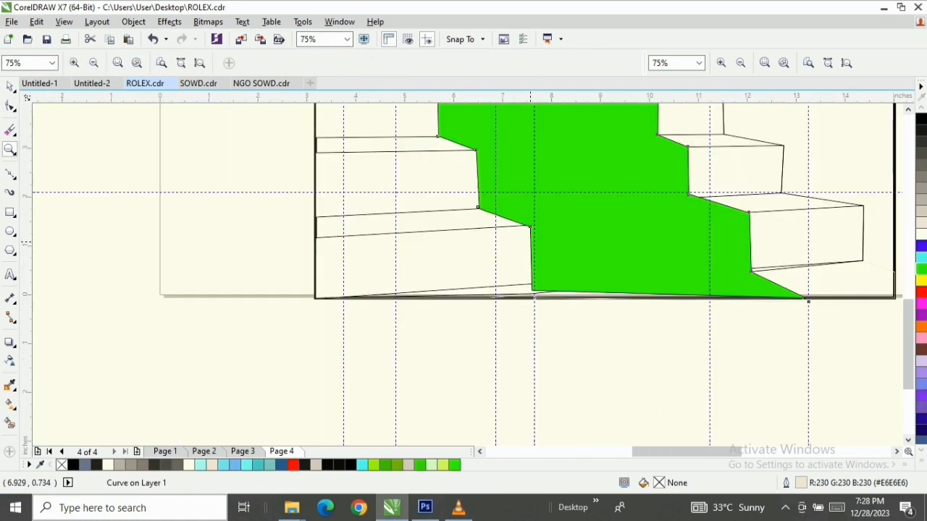
{"action": "left_click_drag", "start_coordinate": [368, 147], "coordinate": [713, 299]}
{"action": "key", "text": "space"}
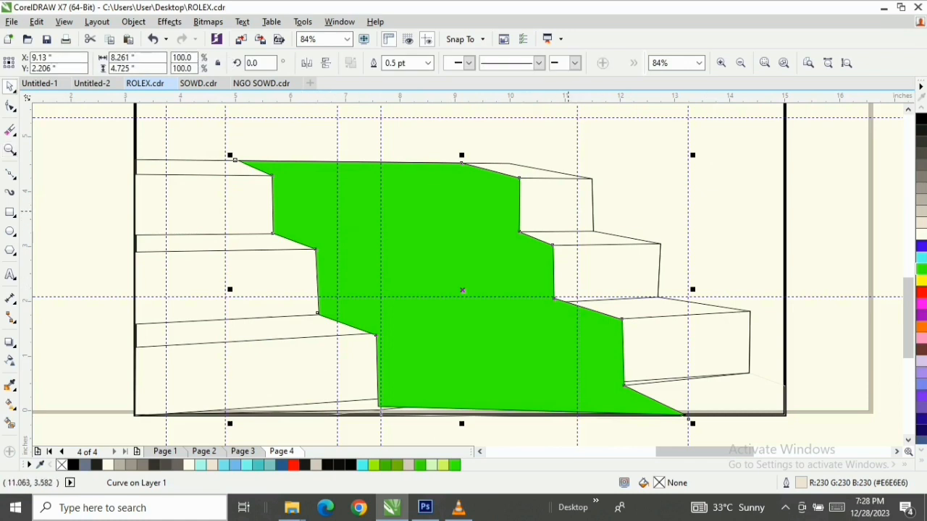
Draw a closed four-sided shape over the carpet on the top step's front face, about 4.51 by 1.05 inches, following the carpet corners
{"action": "left_click", "coordinate": [569, 207]}
{"action": "left_click", "coordinate": [291, 198]}
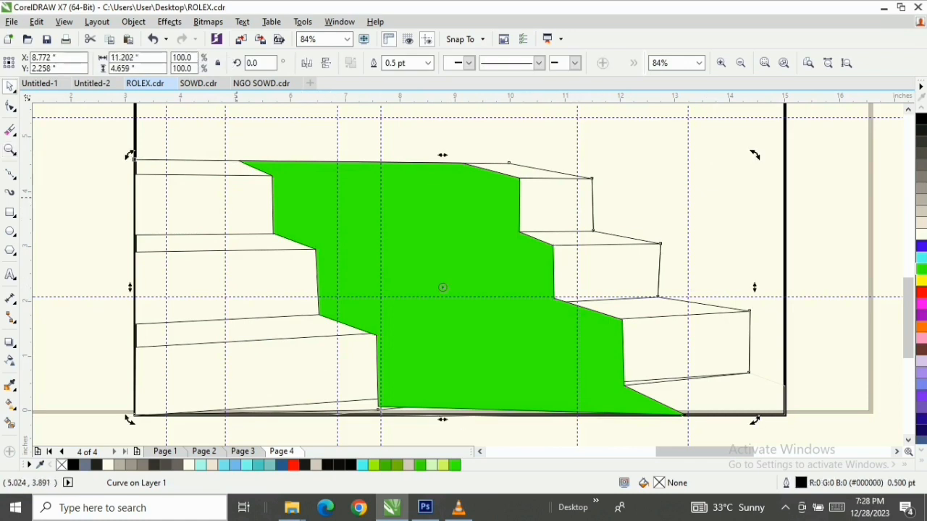
{"action": "left_click", "coordinate": [291, 197]}
{"action": "left_click", "coordinate": [292, 198]}
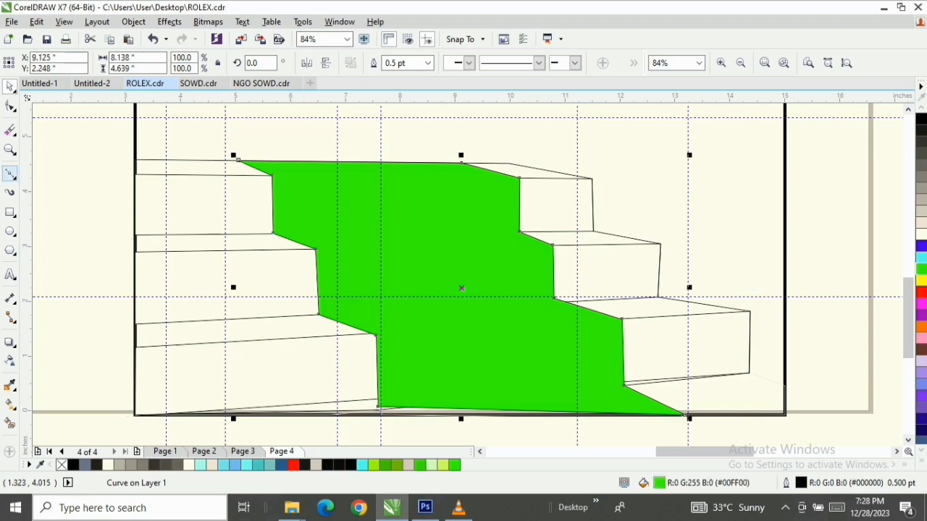
{"action": "left_click", "coordinate": [10, 174]}
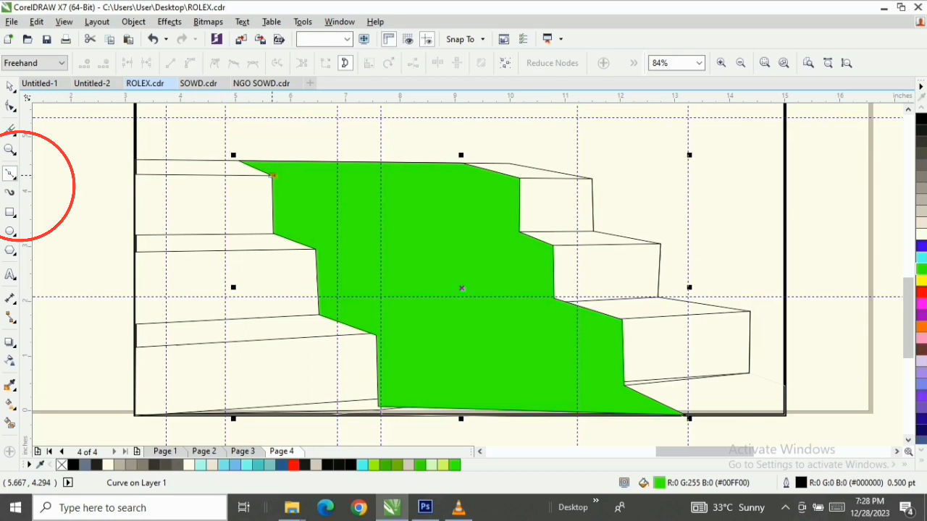
{"action": "left_click", "coordinate": [272, 175]}
{"action": "left_click", "coordinate": [520, 177]}
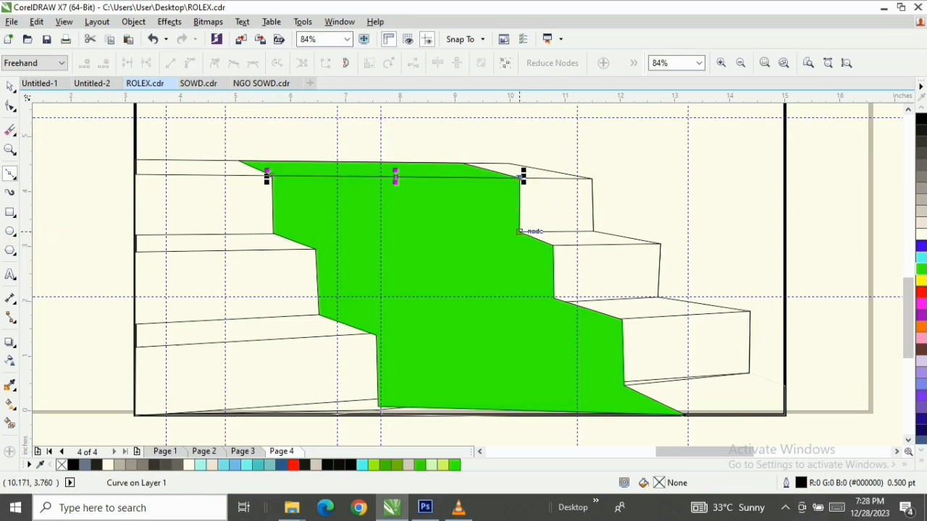
{"action": "left_click", "coordinate": [519, 233]}
{"action": "left_click", "coordinate": [273, 233]}
{"action": "left_click", "coordinate": [273, 233]}
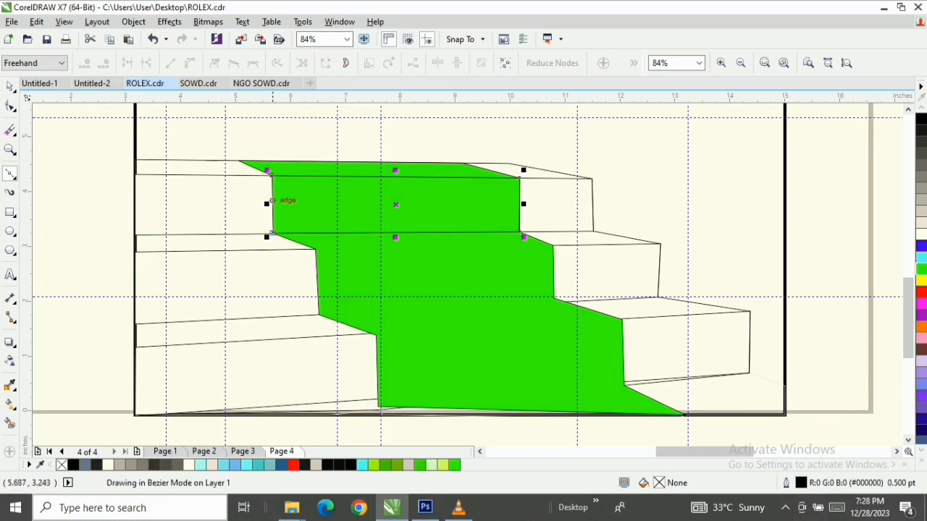
{"action": "left_click", "coordinate": [272, 175]}
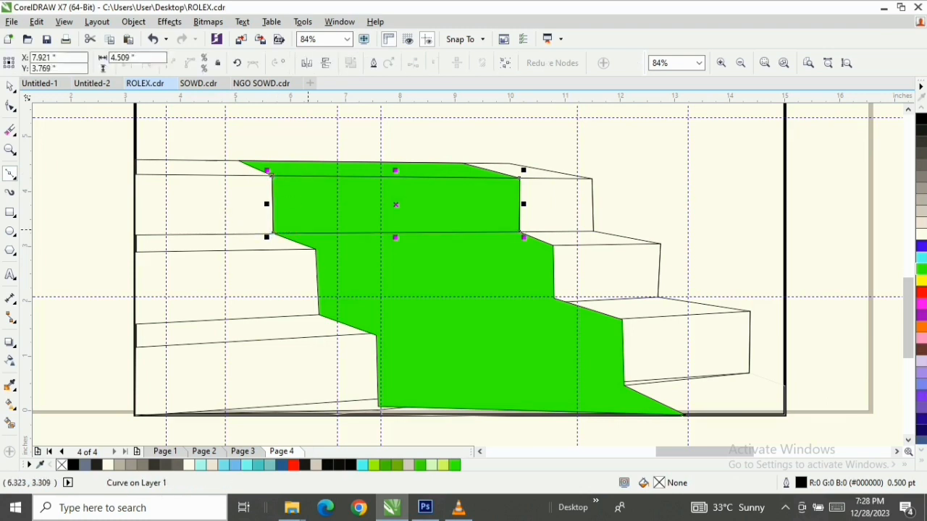
{"action": "key", "text": "space"}
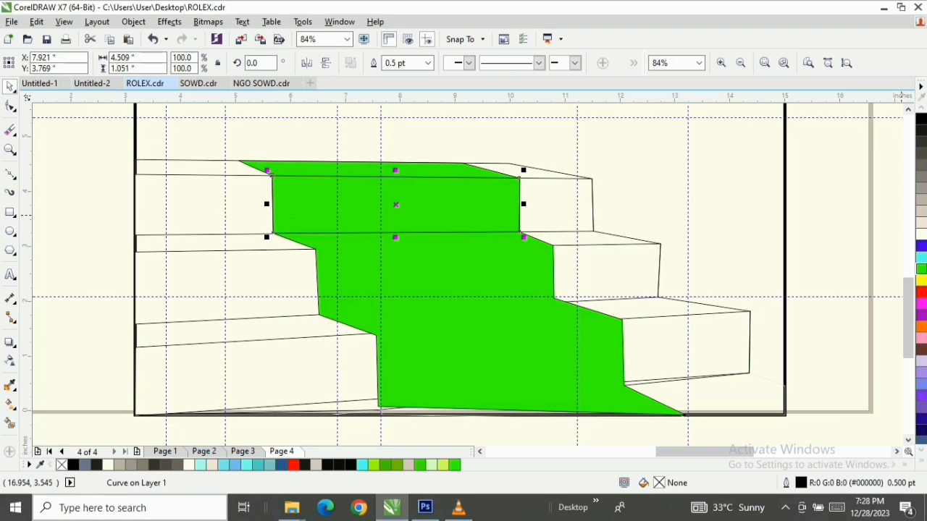
Fill the top carpet riser with dark green (#009A3D) and remove its outline
{"action": "left_click", "coordinate": [921, 269]}
{"action": "left_click", "coordinate": [911, 269]}
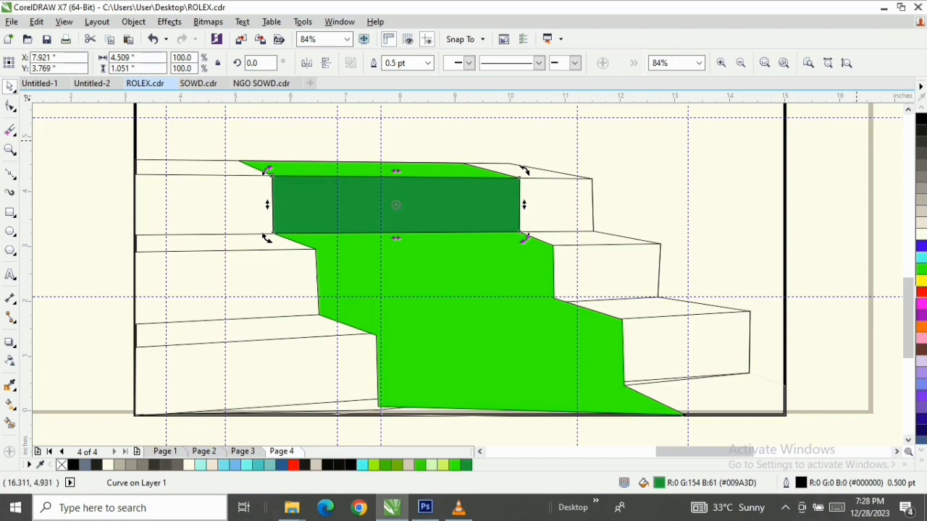
{"action": "left_click", "coordinate": [921, 460]}
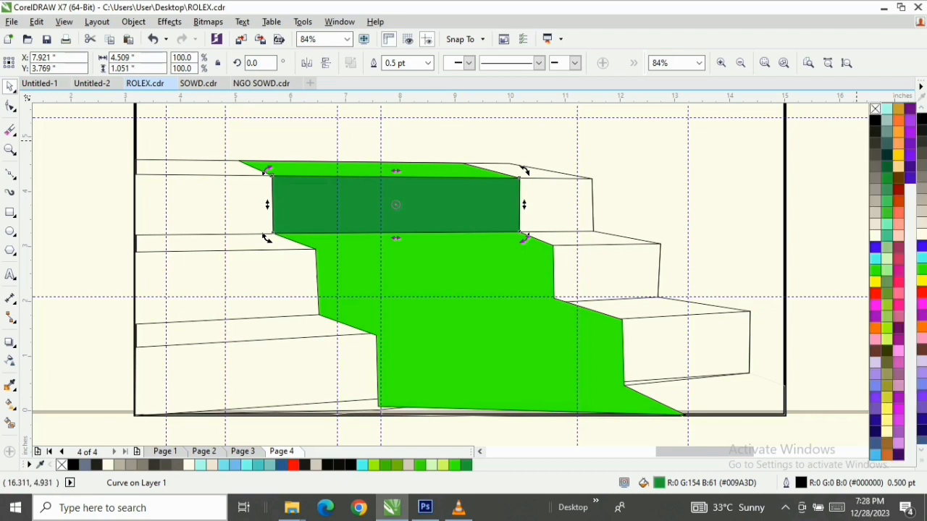
{"action": "right_click", "coordinate": [874, 108]}
{"action": "left_click", "coordinate": [10, 173]}
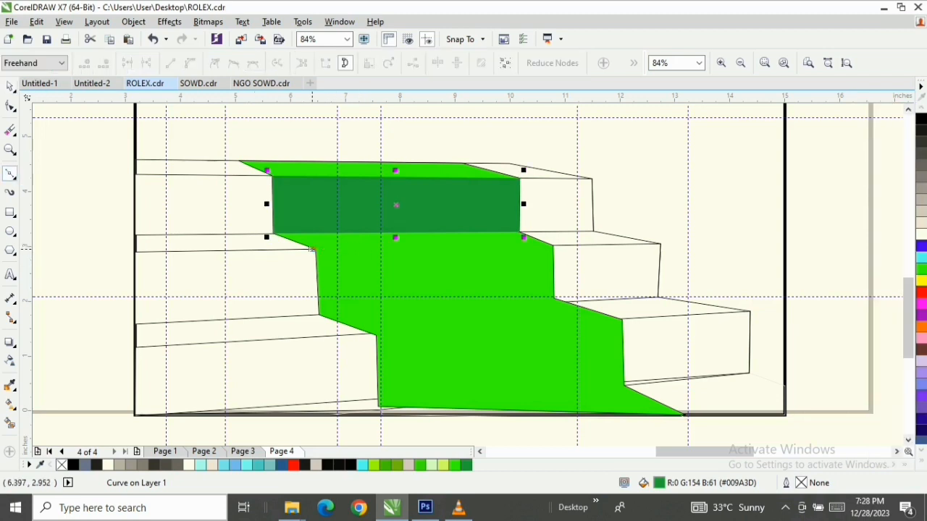
{"action": "left_click_drag", "start_coordinate": [309, 247], "coordinate": [556, 245]}
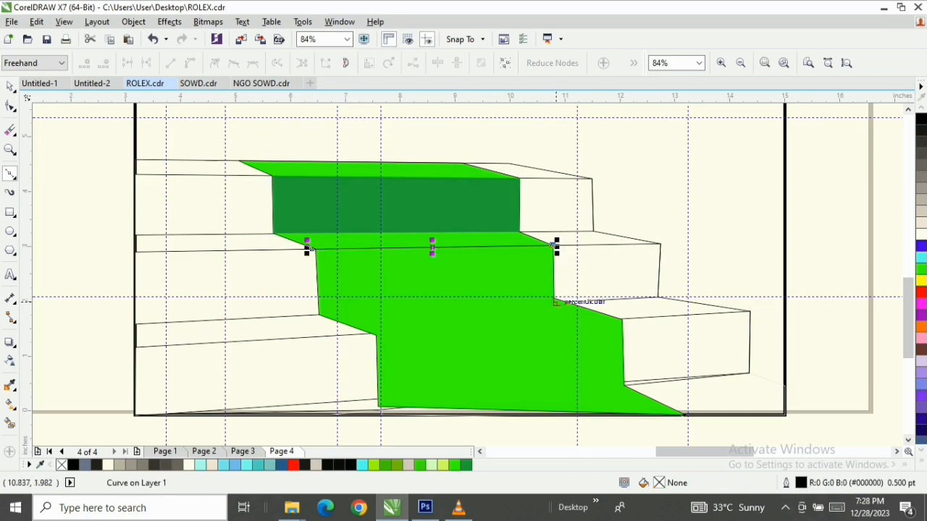
{"action": "key", "text": "space"}
Move the green carpet's right-hand node at the base of the middle step onto the tread's back corner
{"action": "double_click", "coordinate": [539, 291]}
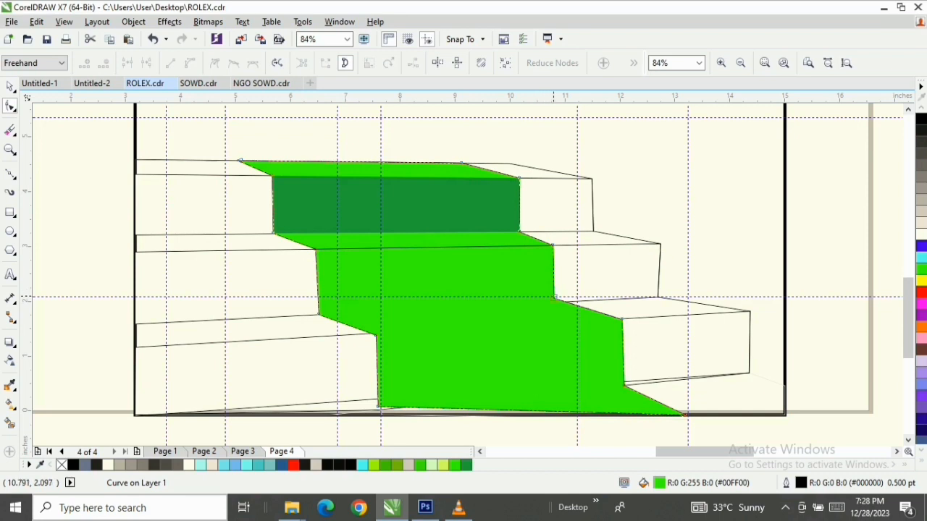
{"action": "left_click_drag", "start_coordinate": [553, 294], "coordinate": [559, 303]}
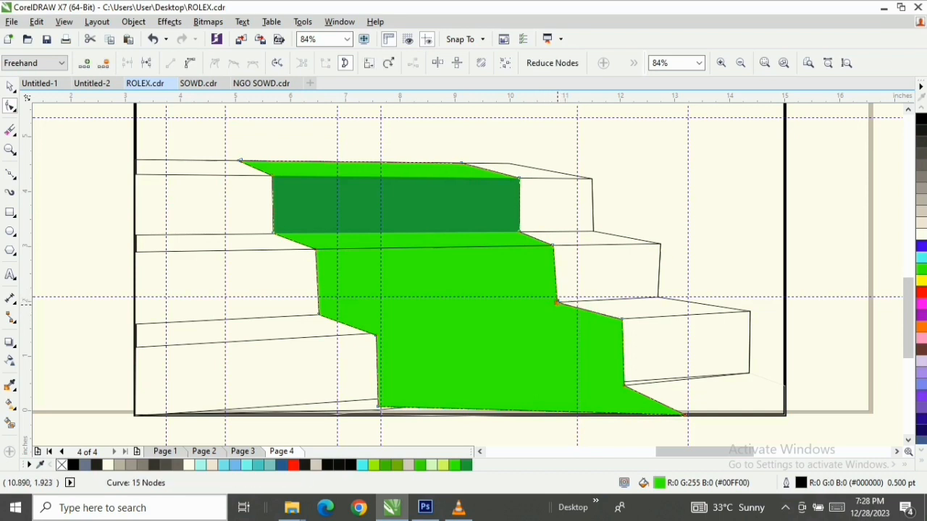
{"action": "key", "text": "space"}
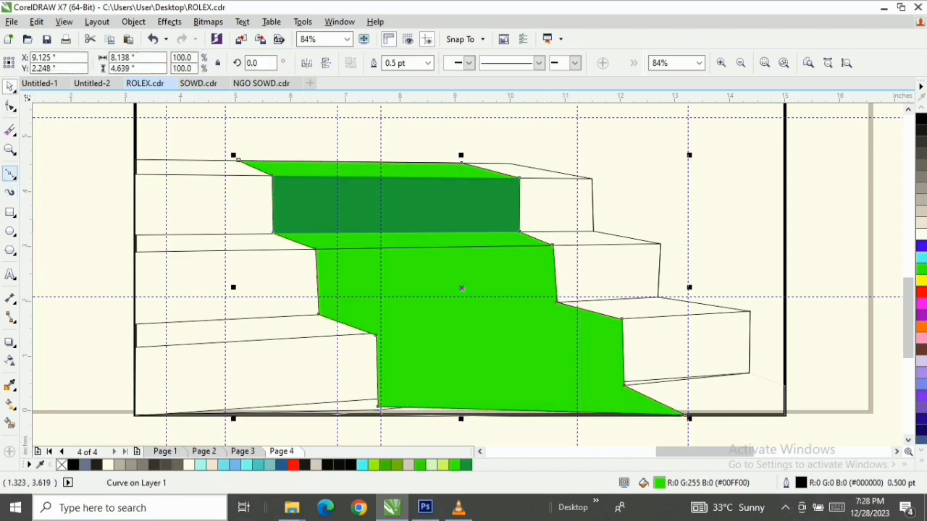
Draw a closed four-sided shape over the carpet on the middle step's front face, about 4.38 by 1.26 inches
{"action": "key", "text": "space"}
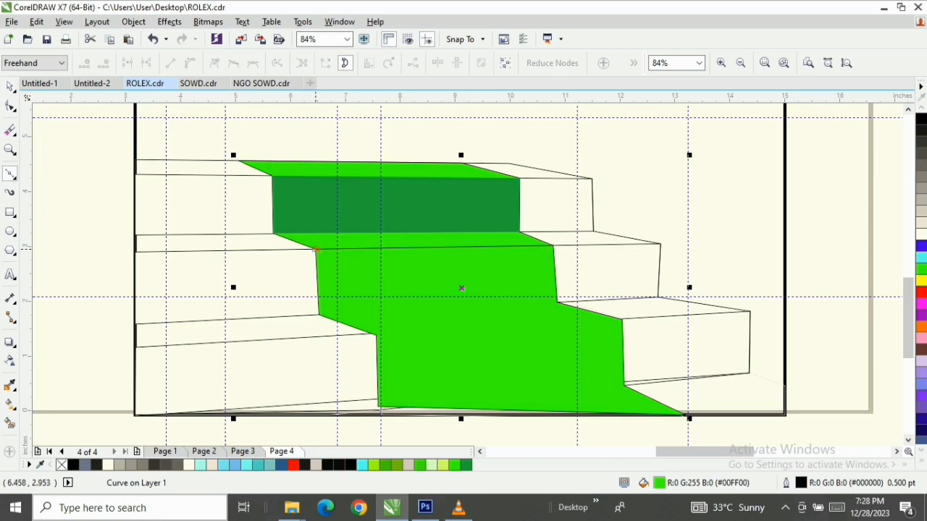
{"action": "left_click", "coordinate": [312, 248]}
{"action": "left_click", "coordinate": [556, 247]}
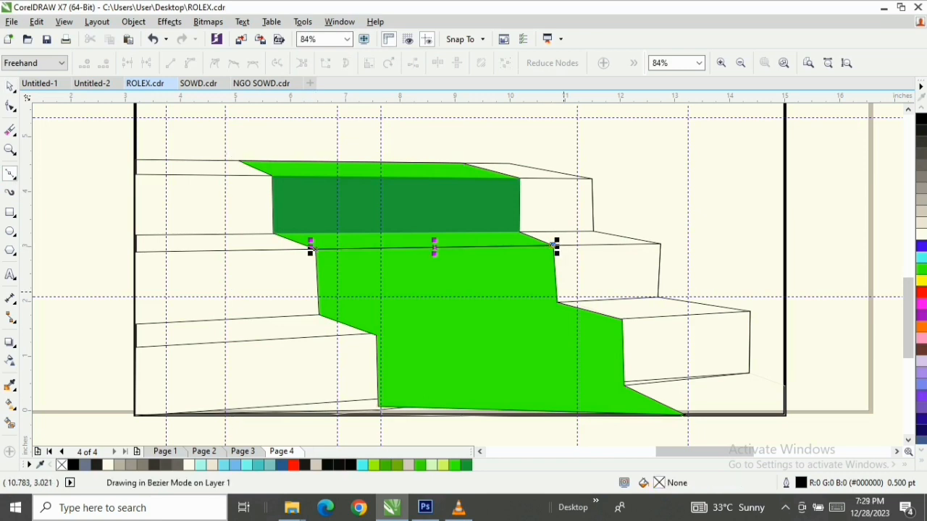
{"action": "left_click", "coordinate": [557, 303]}
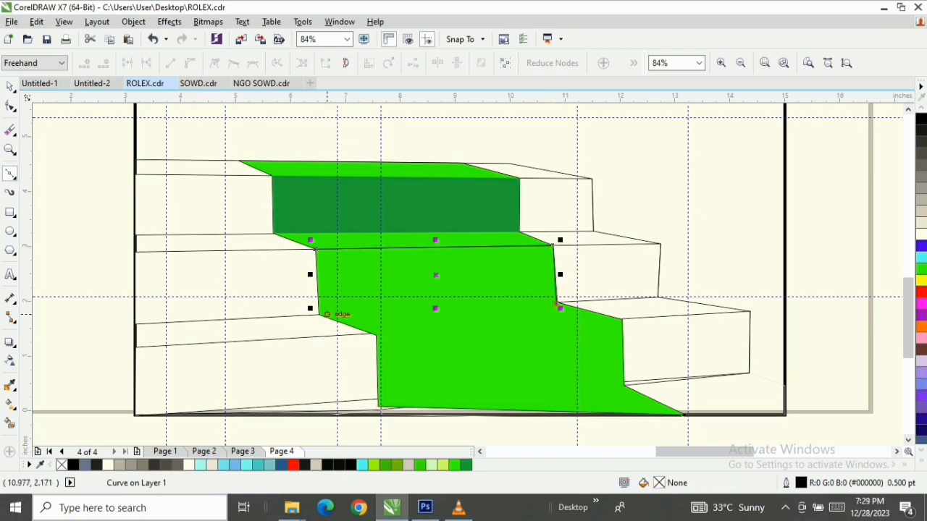
{"action": "left_click", "coordinate": [318, 314]}
{"action": "left_click", "coordinate": [315, 249]}
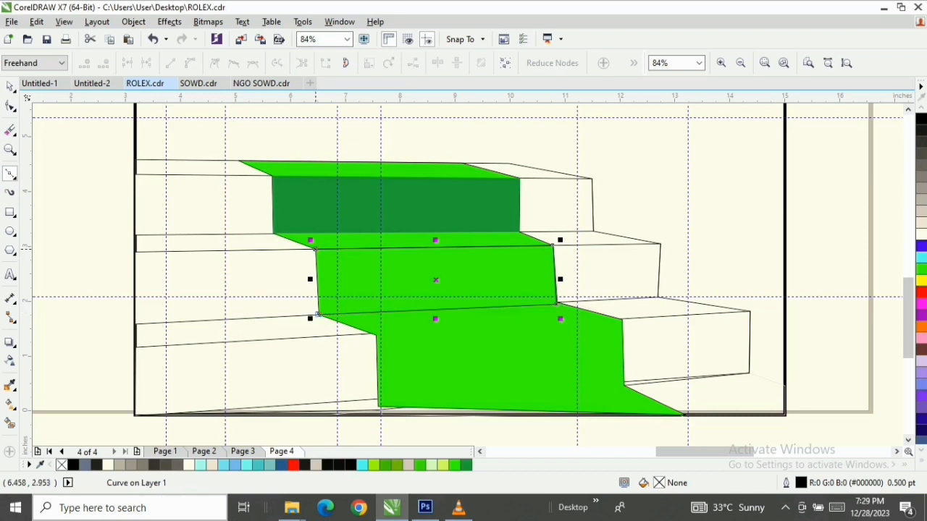
{"action": "key", "text": "space"}
Align the lower-right node of the middle carpet riser with the green carpet's corner
{"action": "scroll", "coordinate": [527, 288], "scroll_direction": "up", "scroll_amount": 2}
{"action": "key", "text": "Escape"}
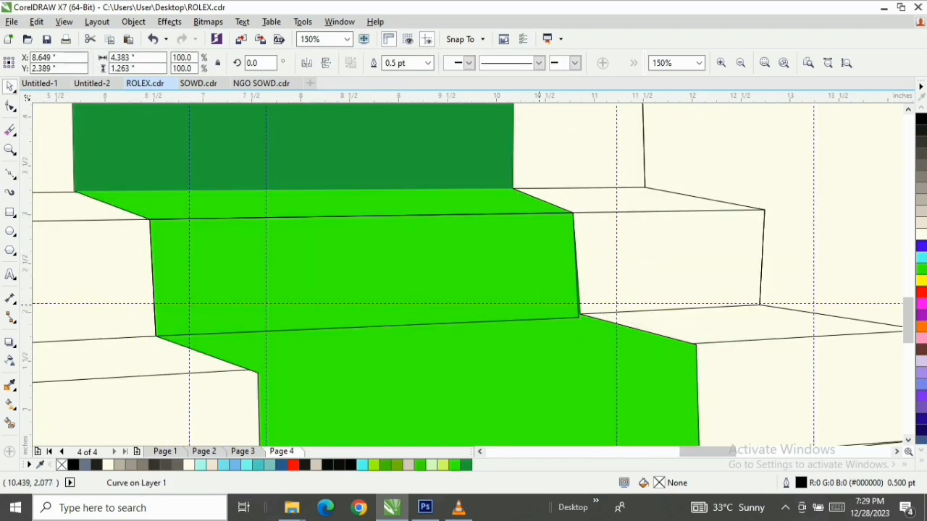
{"action": "double_click", "coordinate": [540, 304]}
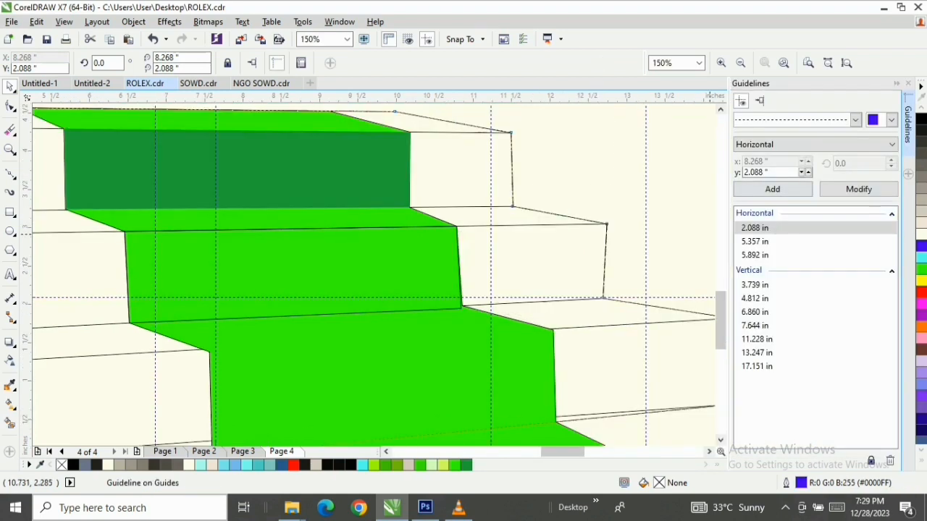
{"action": "key", "text": "F10"}
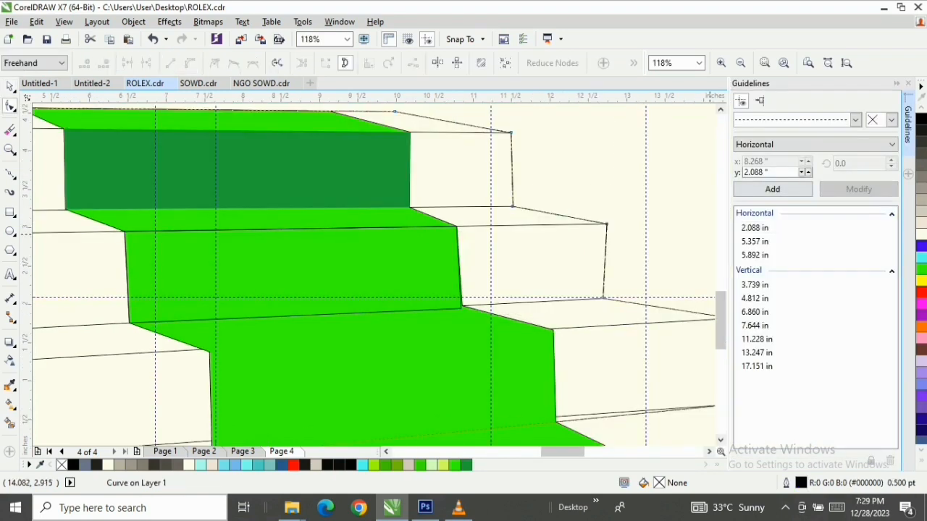
{"action": "left_click", "coordinate": [908, 83]}
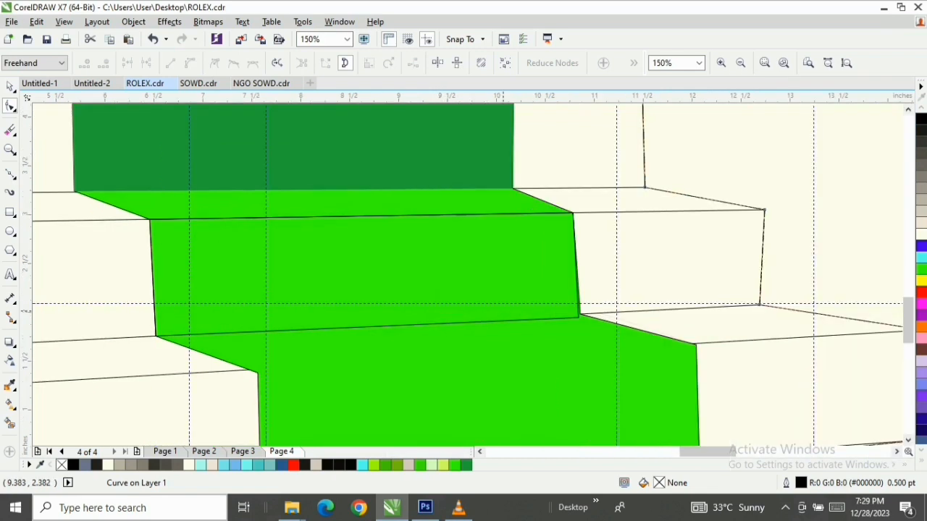
{"action": "left_click", "coordinate": [542, 241]}
{"action": "left_click_drag", "start_coordinate": [580, 317], "coordinate": [579, 315]}
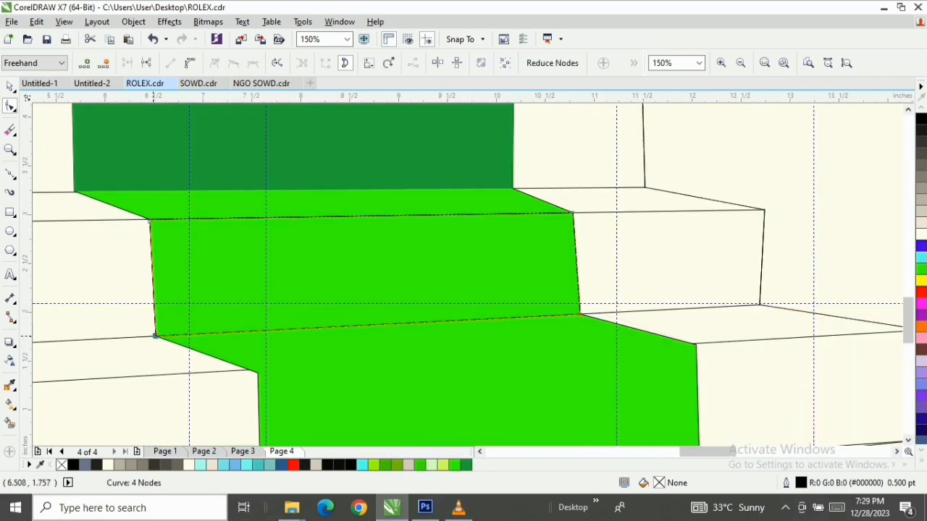
Copy the dark green fill from the top carpet riser to the middle riser
{"action": "key", "text": "space"}
{"action": "left_click_drag", "start_coordinate": [290, 116], "coordinate": [332, 246]}
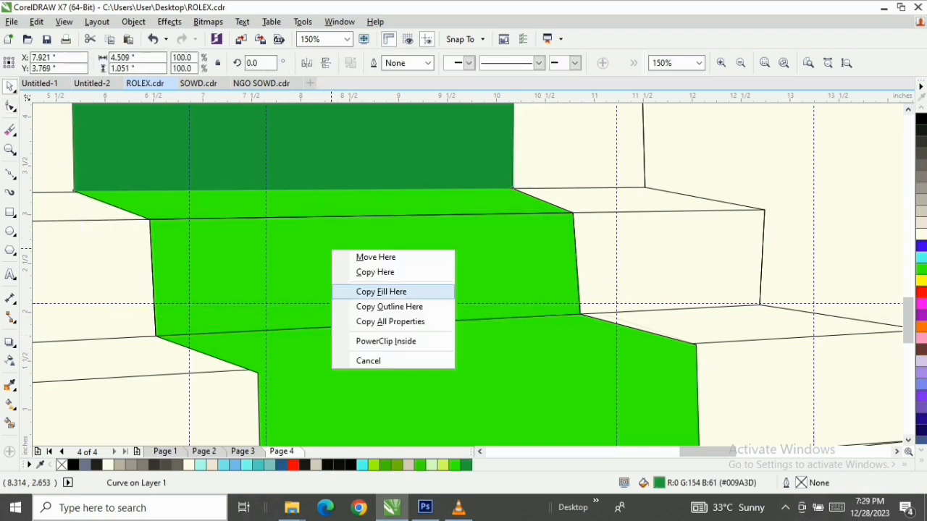
{"action": "left_click", "coordinate": [373, 291]}
Draw a closed four-sided shape over the carpet on the lowest step's front face, about 4.6 by 1.45 inches
{"action": "key", "text": "F3"}
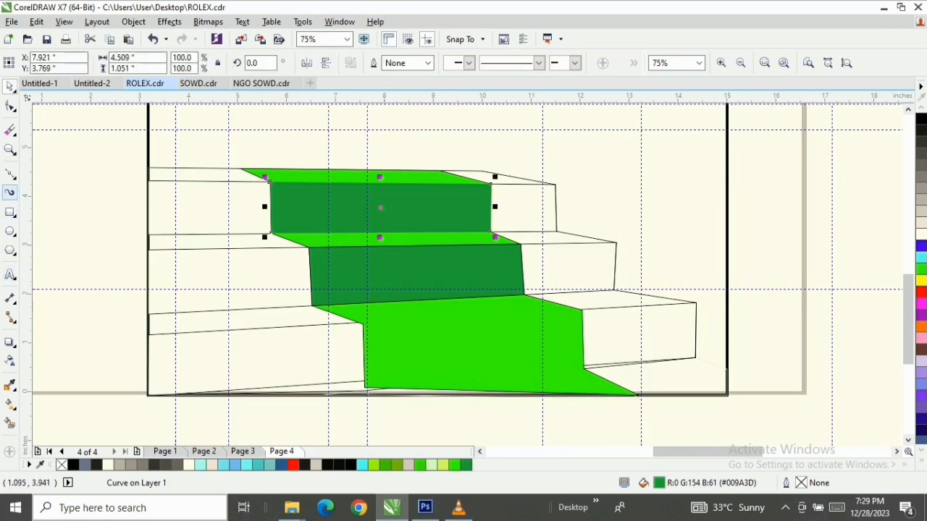
{"action": "left_click", "coordinate": [10, 174]}
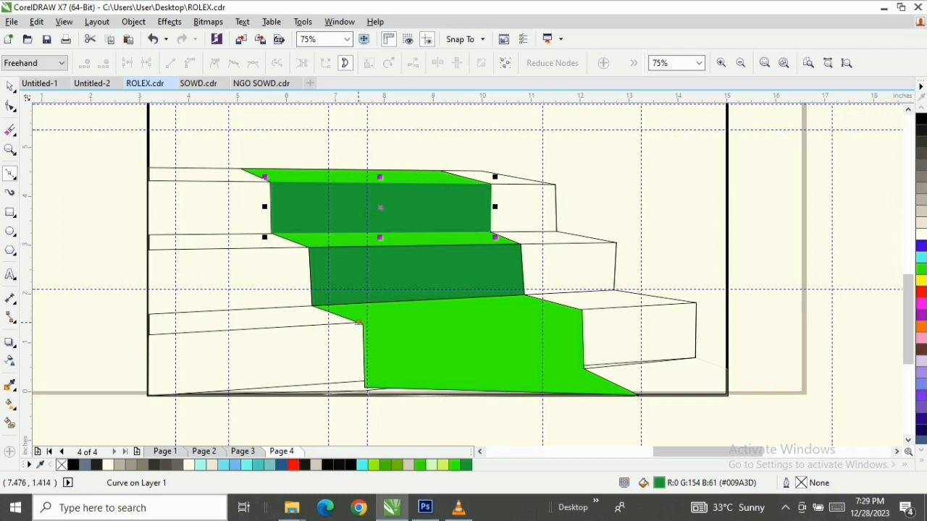
{"action": "left_click", "coordinate": [355, 324]}
{"action": "left_click", "coordinate": [585, 310]}
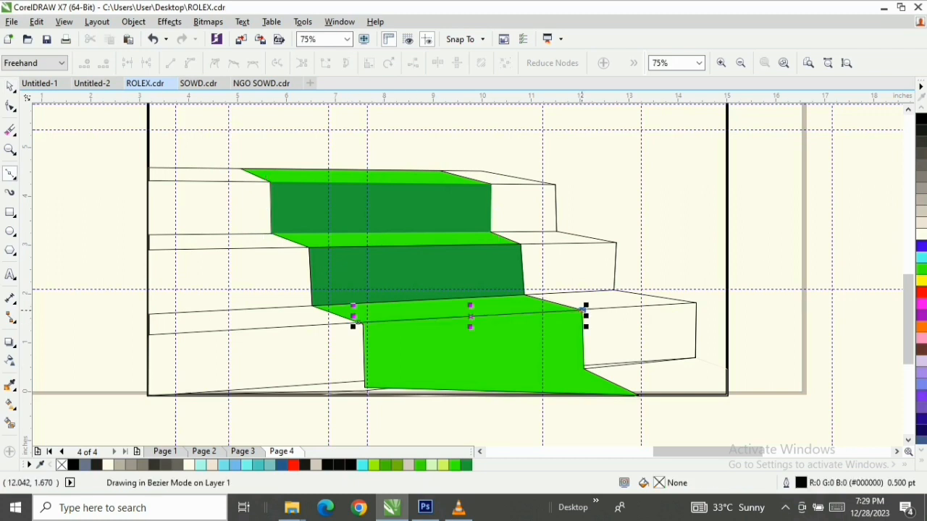
{"action": "left_click", "coordinate": [585, 310]}
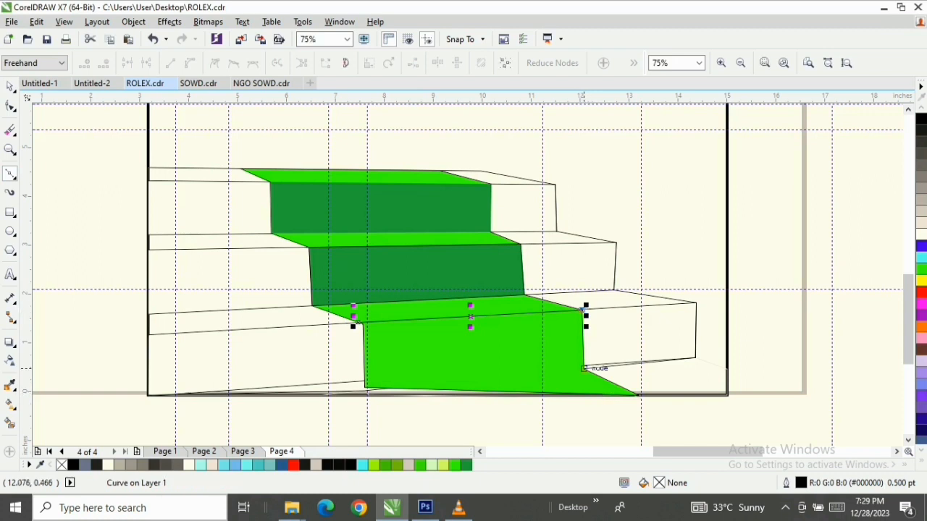
{"action": "left_click", "coordinate": [587, 371]}
{"action": "left_click", "coordinate": [587, 371]}
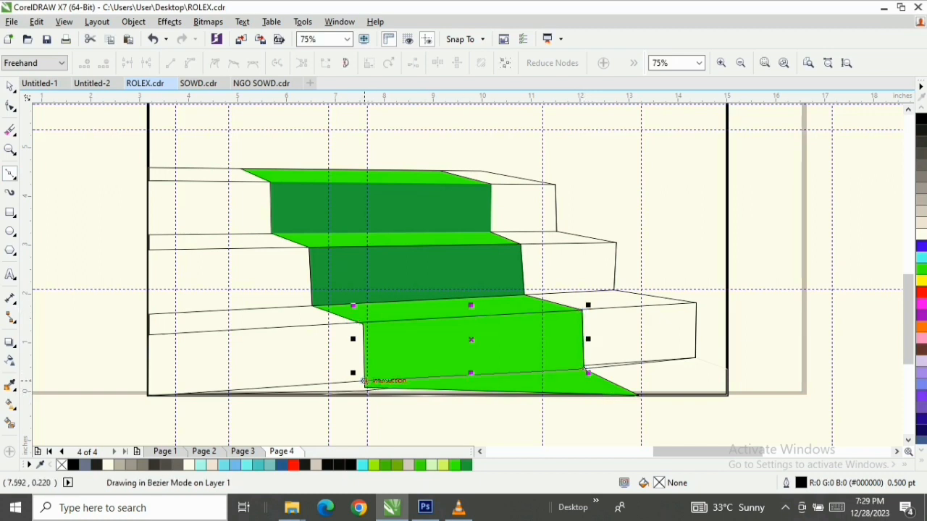
{"action": "left_click", "coordinate": [364, 383]}
{"action": "left_click", "coordinate": [358, 323]}
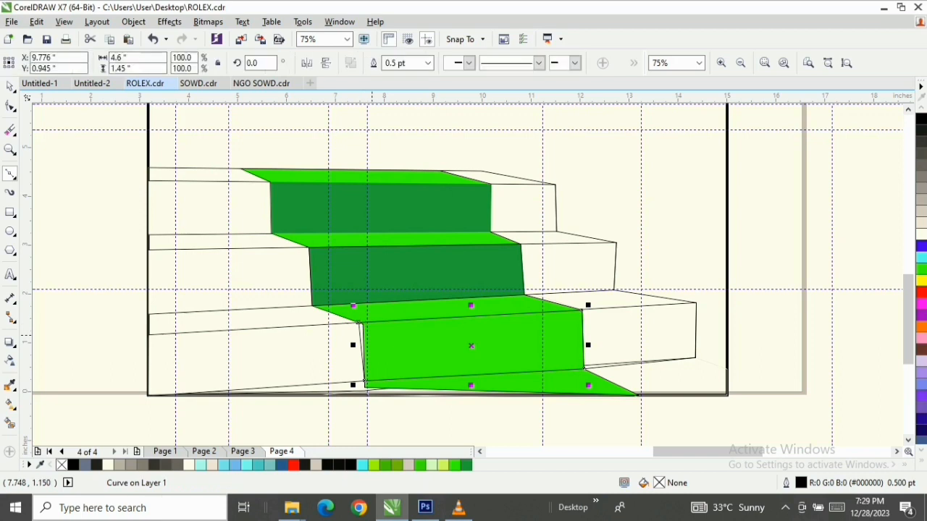
Try to move the upper-left node of the lowest carpet riser onto the green carpet's left corner
{"action": "scroll", "coordinate": [358, 323], "scroll_direction": "up", "scroll_amount": 3}
{"action": "key", "text": "F10"}
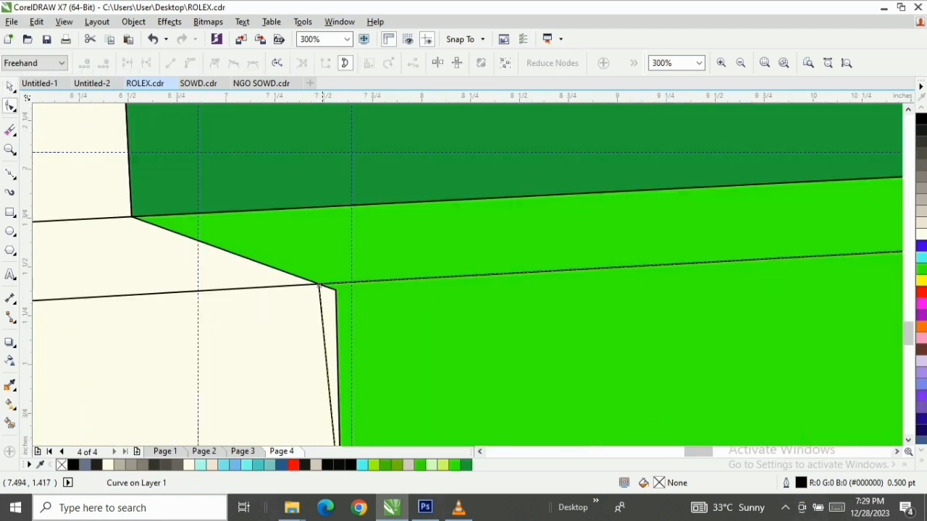
{"action": "left_click", "coordinate": [319, 287]}
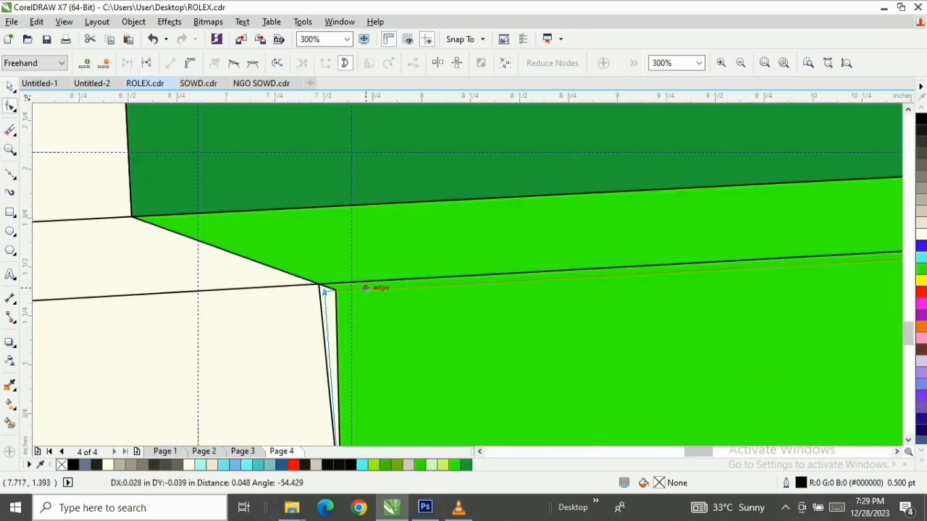
{"action": "left_click", "coordinate": [318, 288]}
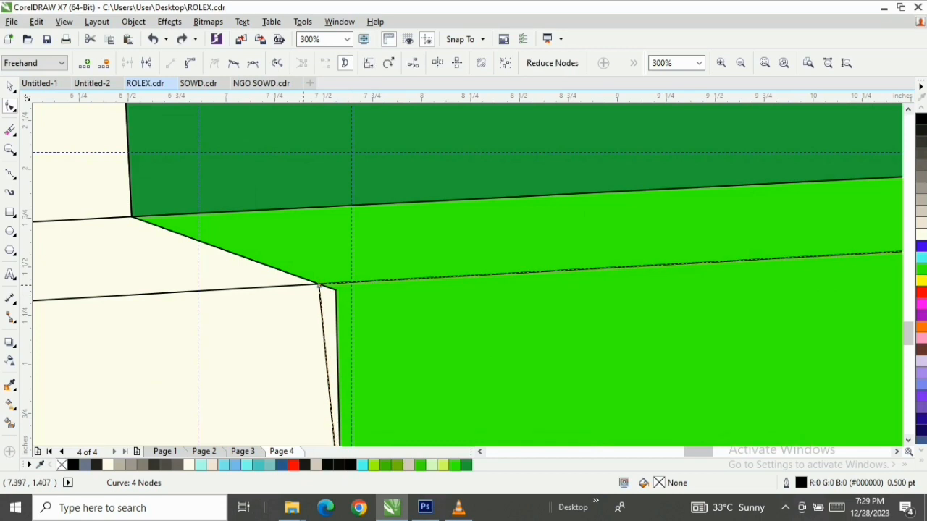
{"action": "left_click_drag", "start_coordinate": [319, 287], "coordinate": [335, 291]}
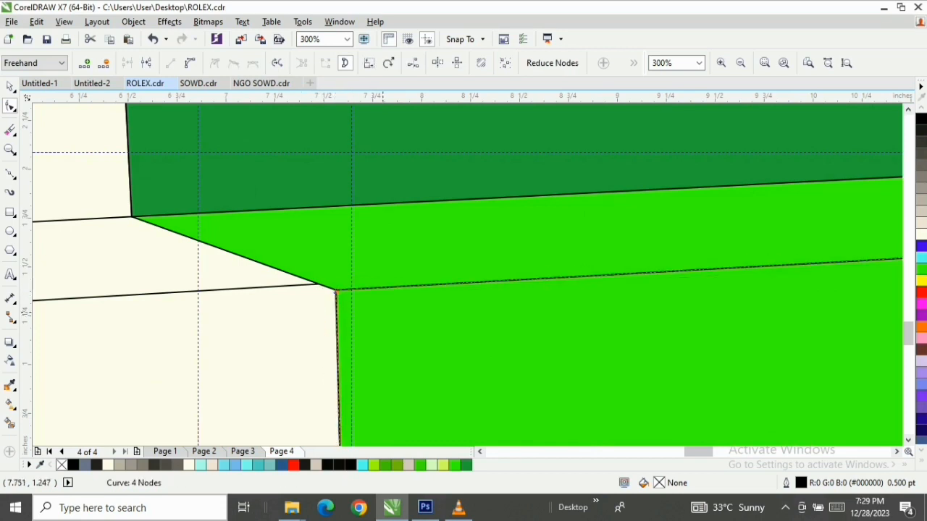
{"action": "scroll", "coordinate": [385, 310], "scroll_direction": "down", "scroll_amount": 1}
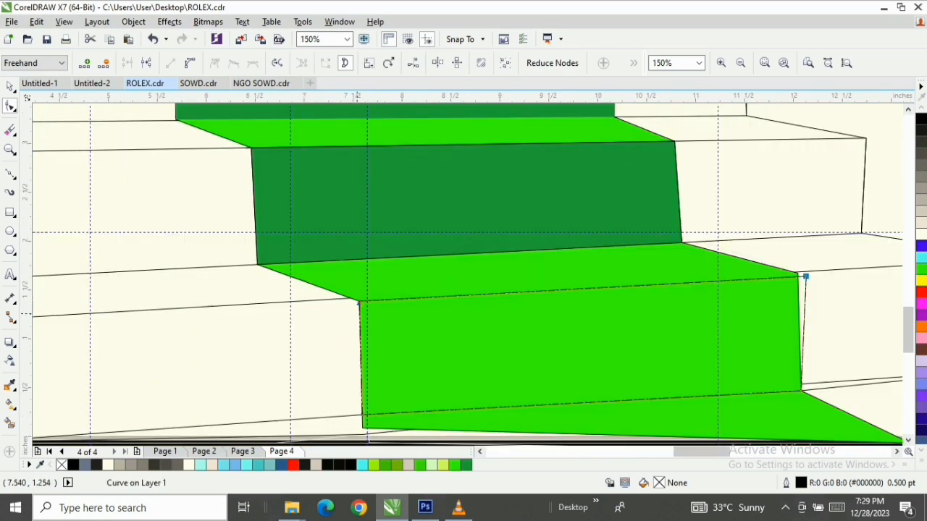
Move the lowest riser's upper-right node back onto the green carpet's right corner
{"action": "scroll", "coordinate": [805, 276], "scroll_direction": "up", "scroll_amount": 2}
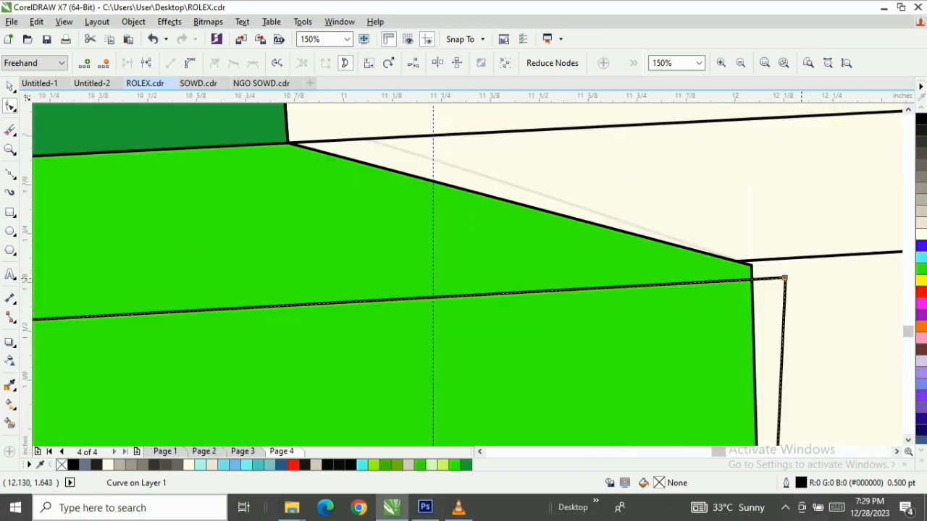
{"action": "left_click_drag", "start_coordinate": [784, 278], "coordinate": [750, 266]}
{"action": "scroll", "coordinate": [749, 266], "scroll_direction": "down", "scroll_amount": 2}
{"action": "left_click", "coordinate": [310, 294]}
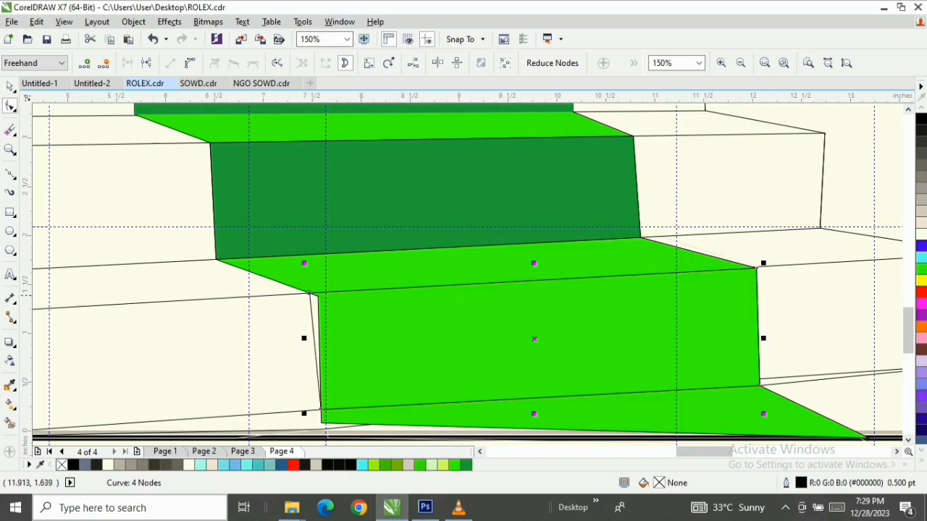
Try to shift the lowest riser's upper-left node toward the carpet corner and undo the move
{"action": "left_click", "coordinate": [291, 322]}
{"action": "left_click", "coordinate": [339, 309]}
{"action": "key", "text": "space"}
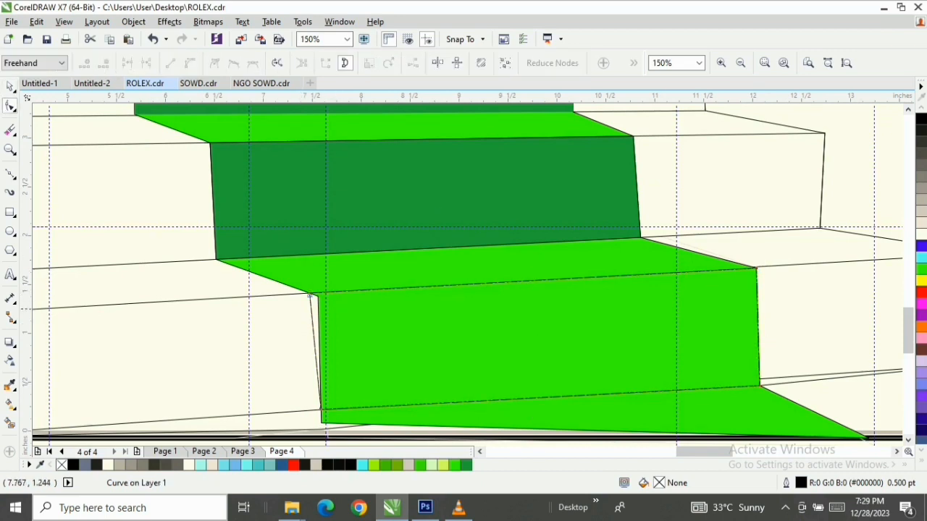
{"action": "left_click_drag", "start_coordinate": [309, 293], "coordinate": [327, 310]}
{"action": "key", "text": "ctrl+z"}
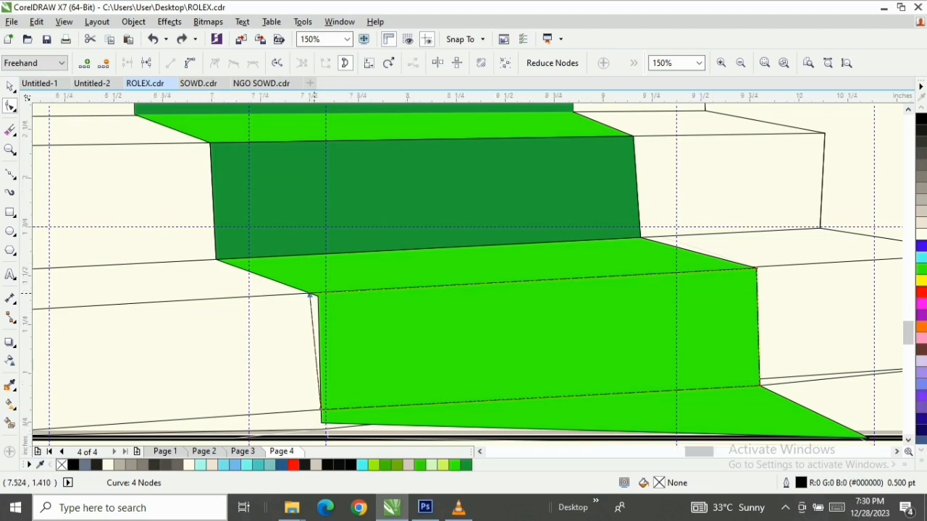
Align the upper-left node of the lowest carpet riser with the green carpet's corner
{"action": "scroll", "coordinate": [310, 294], "scroll_direction": "up", "scroll_amount": 2}
{"action": "left_click", "coordinate": [300, 292]}
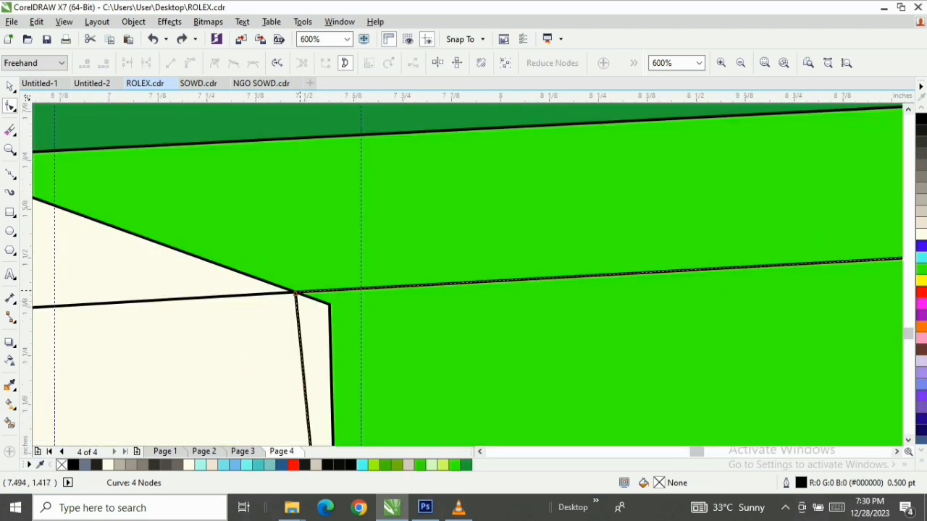
{"action": "left_click_drag", "start_coordinate": [295, 292], "coordinate": [329, 305]}
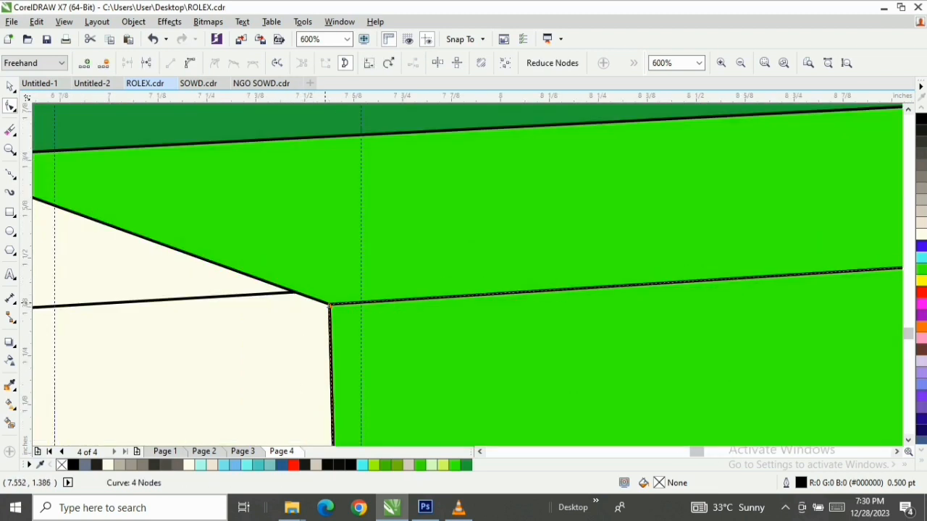
{"action": "scroll", "coordinate": [329, 305], "scroll_direction": "down", "scroll_amount": 1}
{"action": "scroll", "coordinate": [319, 303], "scroll_direction": "down", "scroll_amount": 1}
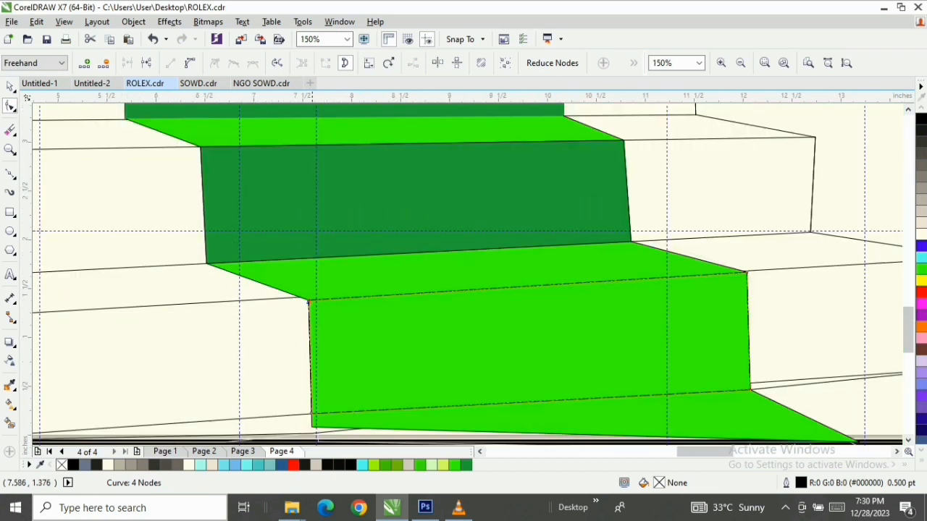
{"action": "scroll", "coordinate": [312, 303], "scroll_direction": "down", "scroll_amount": 1}
{"action": "key", "text": "space"}
{"action": "key", "text": "z"}
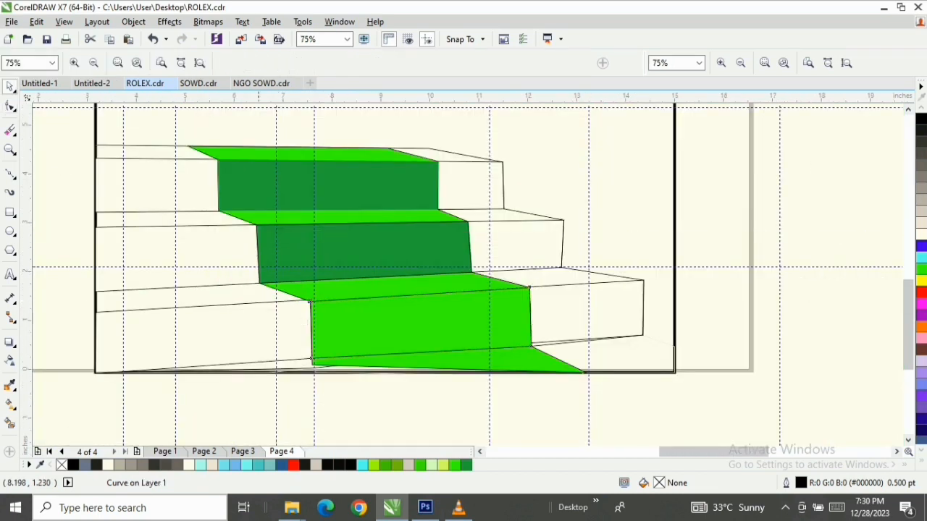
{"action": "left_click_drag", "start_coordinate": [68, 259], "coordinate": [703, 385]}
{"action": "key", "text": "space"}
{"action": "left_click_drag", "start_coordinate": [694, 284], "coordinate": [703, 340]}
{"action": "key", "text": "ctrl+z"}
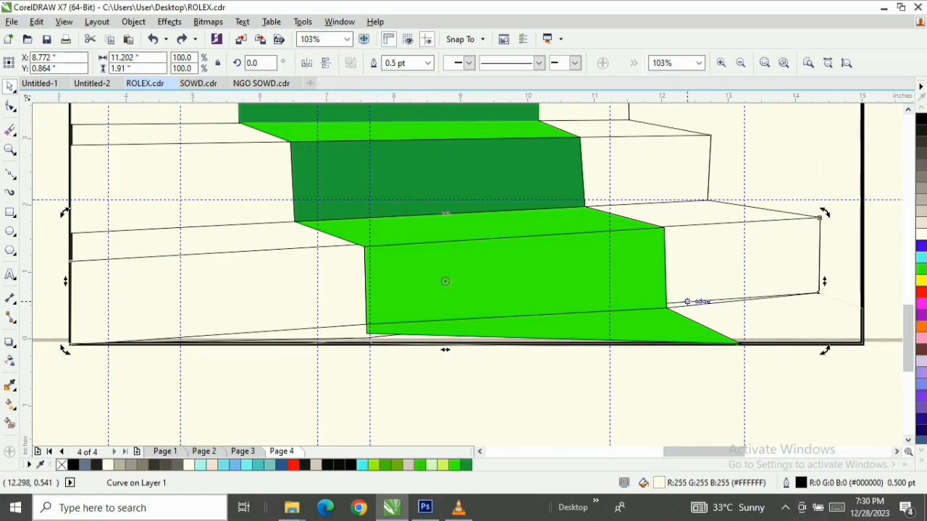
Examine the nodes of the lowest step's front face and of the full staircase outline
{"action": "key", "text": "F10"}
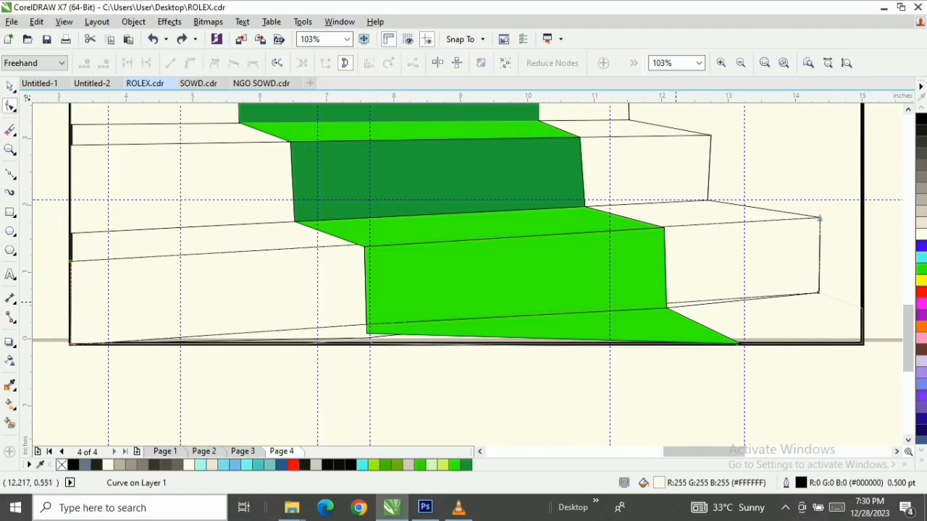
{"action": "key", "text": "space"}
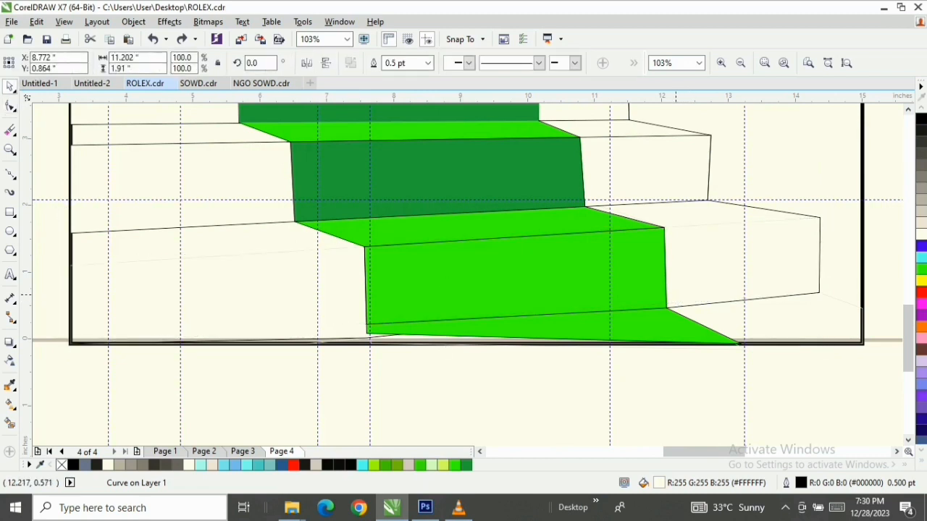
{"action": "key", "text": "Escape"}
{"action": "left_click", "coordinate": [676, 294]}
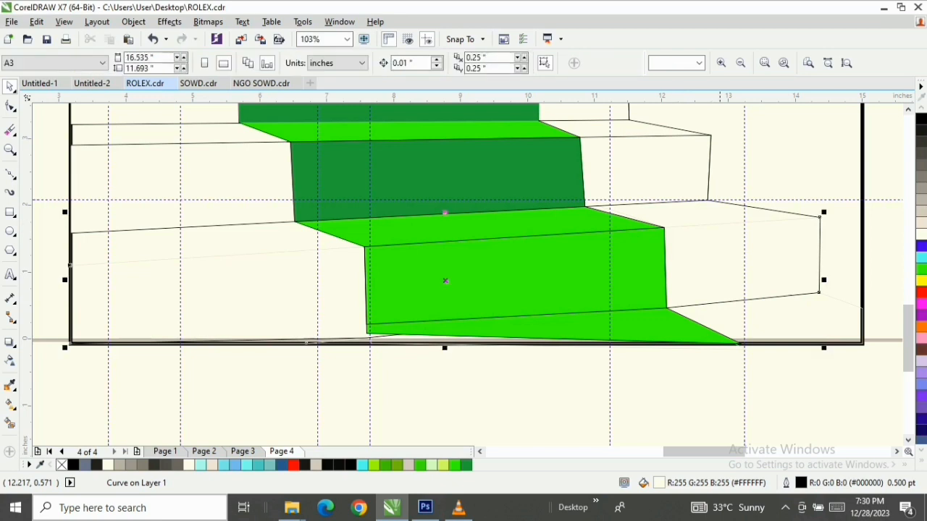
{"action": "left_click", "coordinate": [721, 232]}
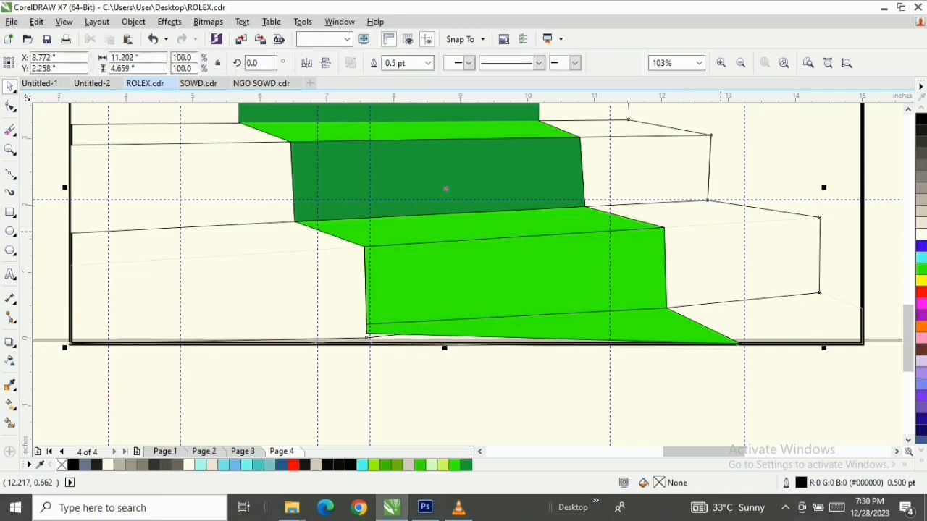
{"action": "key", "text": "F10"}
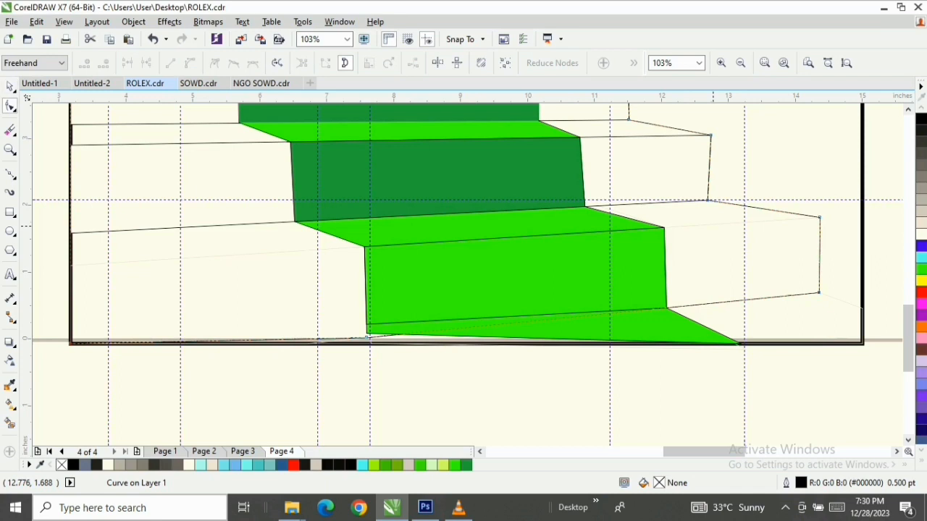
{"action": "key", "text": "space"}
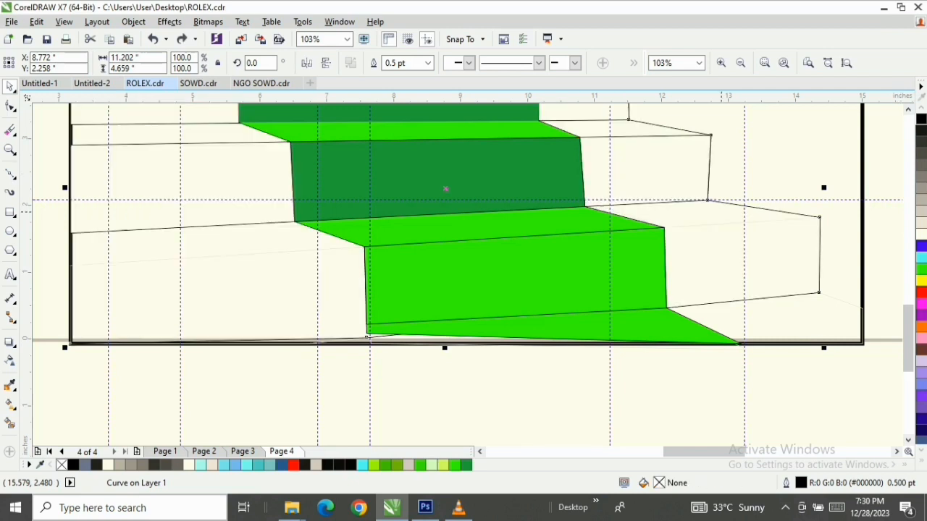
{"action": "key", "text": "F10"}
{"action": "key", "text": "space"}
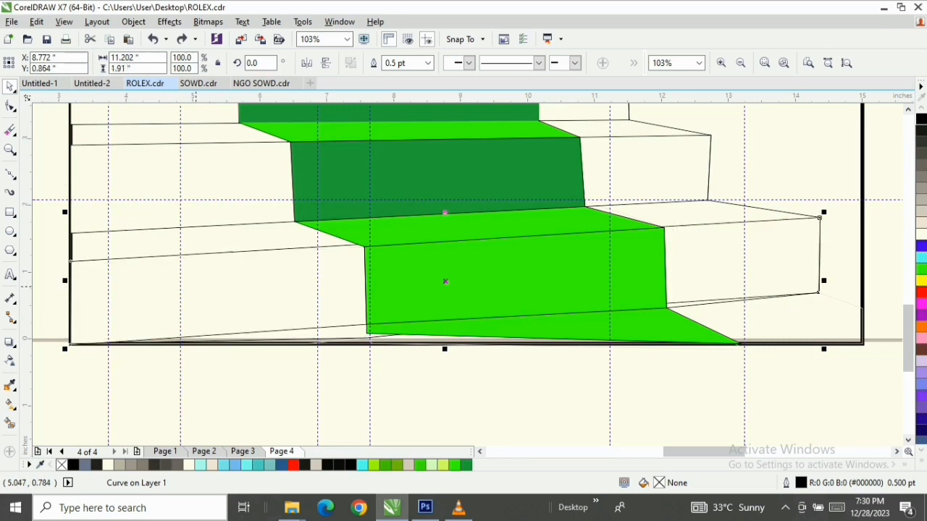
{"action": "key", "text": "F10"}
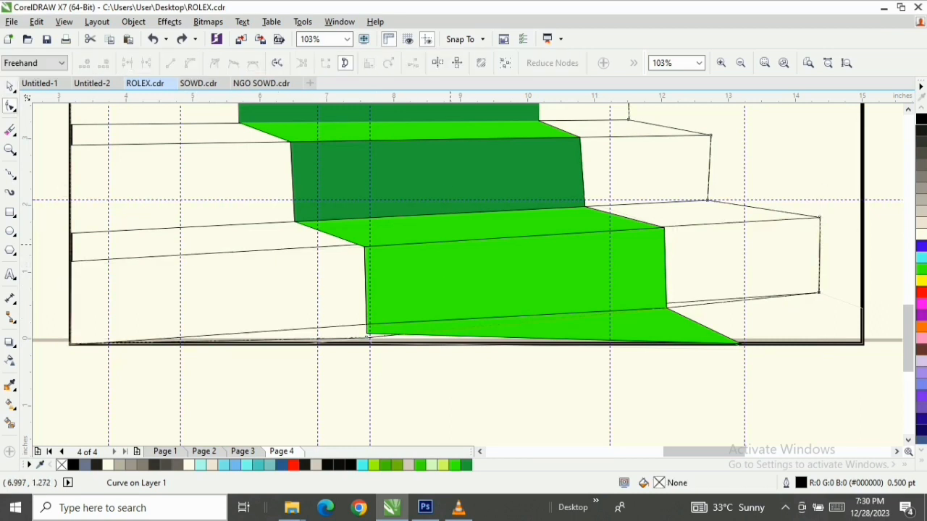
{"action": "scroll", "coordinate": [450, 245], "scroll_direction": "up", "scroll_amount": 1}
{"action": "scroll", "coordinate": [258, 253], "scroll_direction": "down", "scroll_amount": 1}
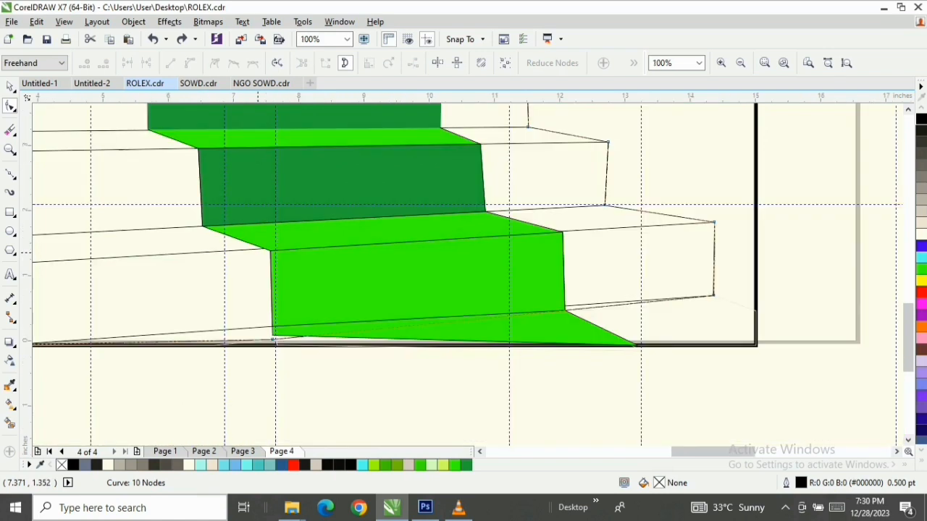
{"action": "scroll", "coordinate": [116, 270], "scroll_direction": "down", "scroll_amount": 2}
Lower the upper-left node of the lowest step's front face by about 0.06 inches
{"action": "key", "text": "F3"}
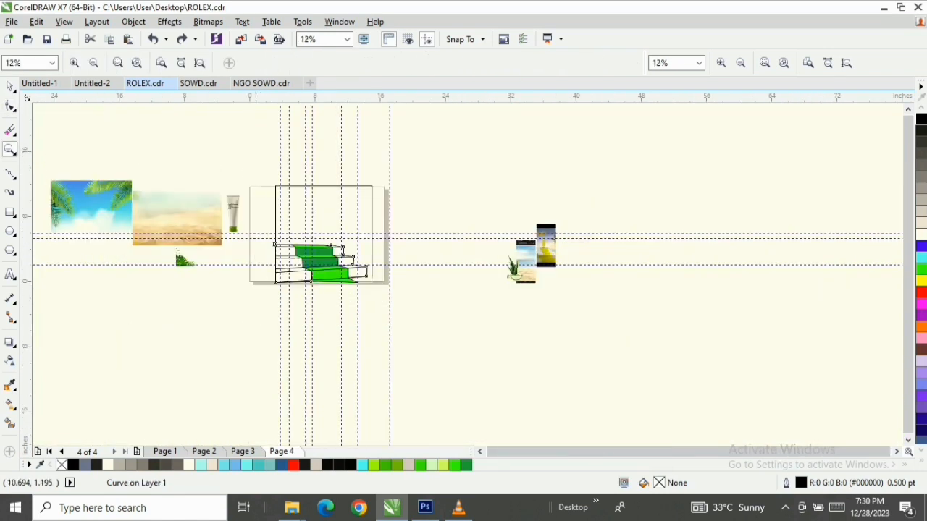
{"action": "left_click_drag", "start_coordinate": [263, 244], "coordinate": [390, 289]}
{"action": "key", "text": "space"}
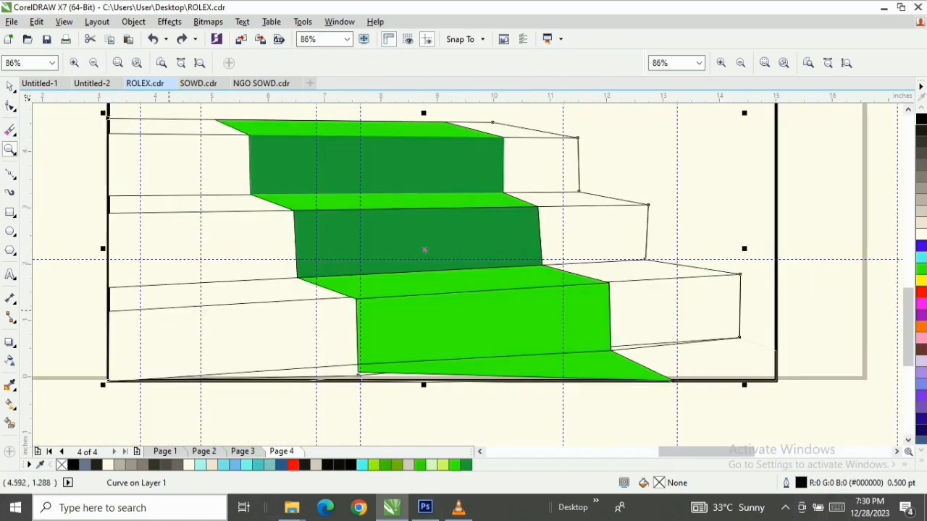
{"action": "left_click", "coordinate": [140, 308]}
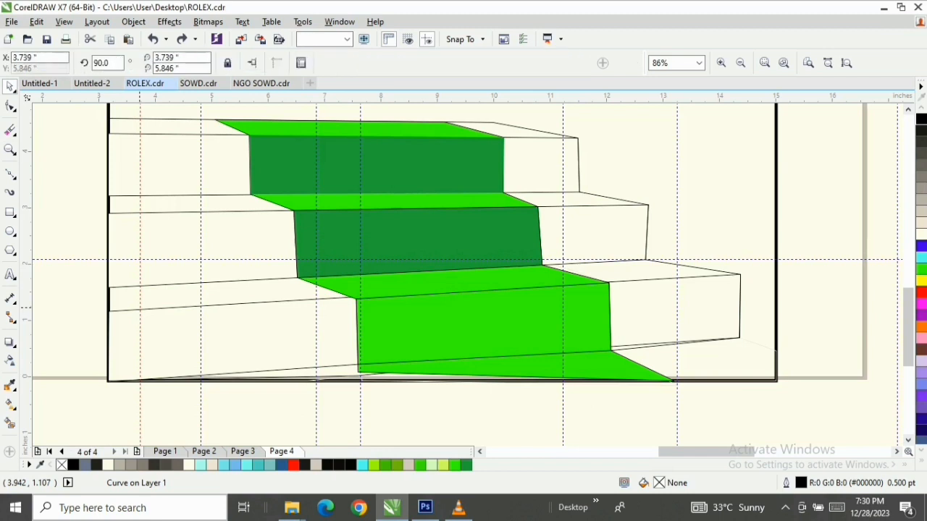
{"action": "left_click", "coordinate": [139, 309]}
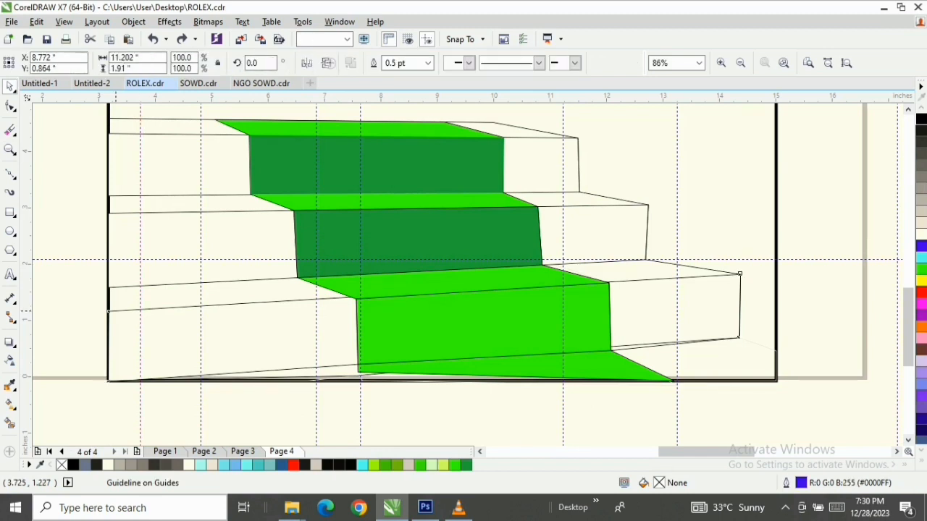
{"action": "double_click", "coordinate": [109, 312]}
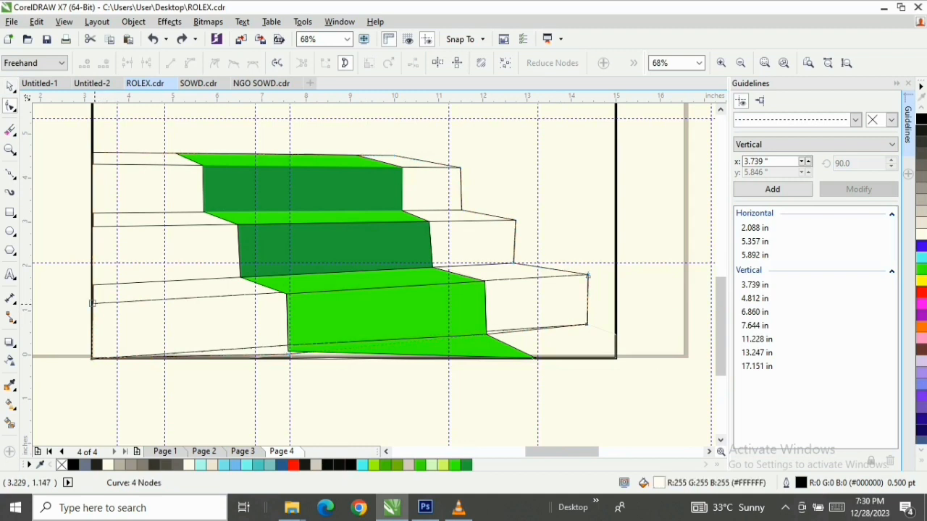
{"action": "left_click_drag", "start_coordinate": [93, 304], "coordinate": [92, 306]}
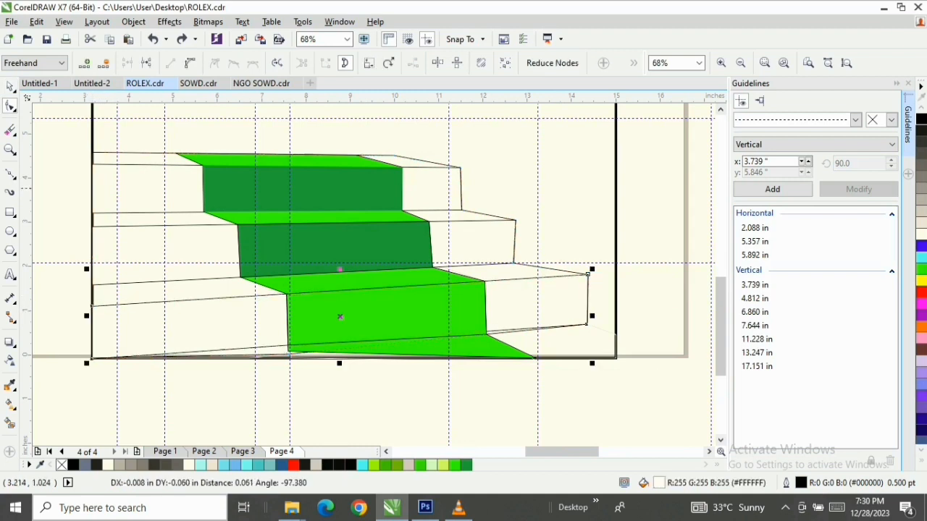
{"action": "key", "text": "space"}
{"action": "left_click", "coordinate": [908, 83]}
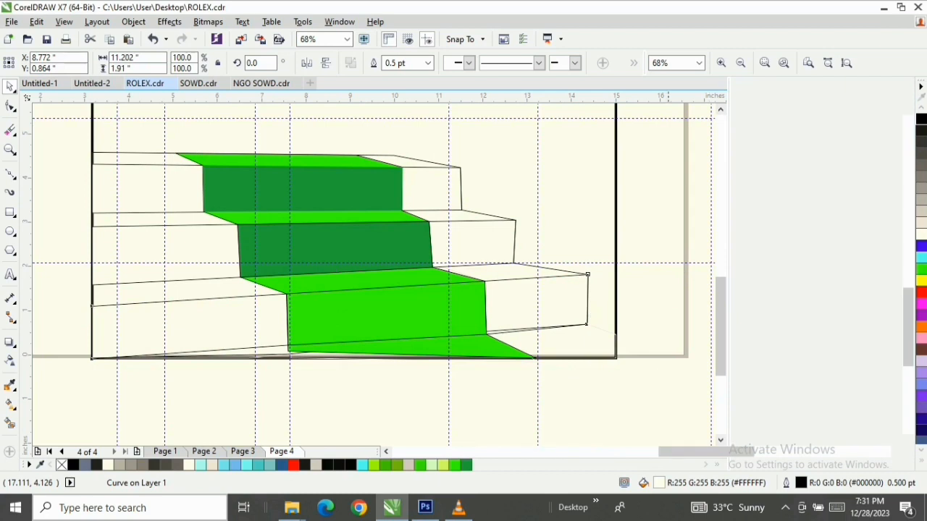
{"action": "key", "text": "space"}
{"action": "key", "text": "space"}
Copy the dark green fill from the middle carpet riser to the lowest riser
{"action": "left_click", "coordinate": [388, 318]}
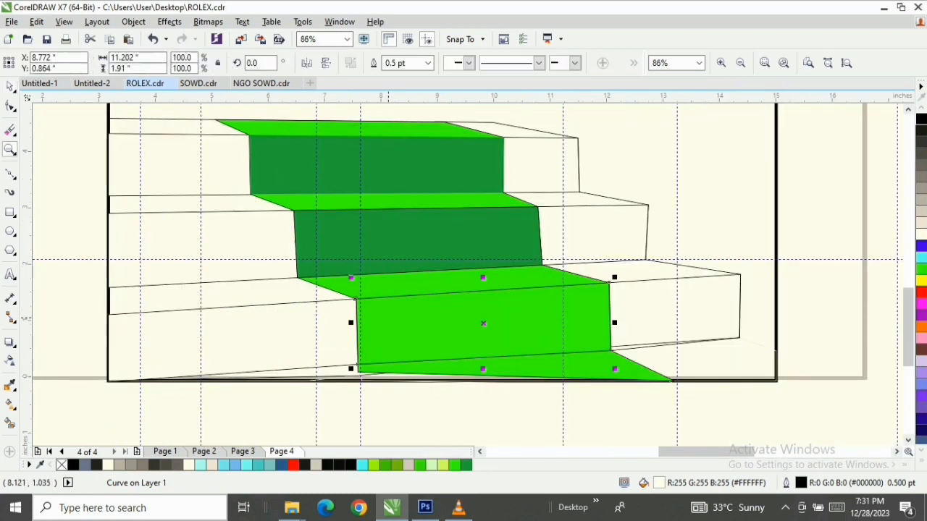
{"action": "left_click_drag", "start_coordinate": [384, 246], "coordinate": [414, 327]}
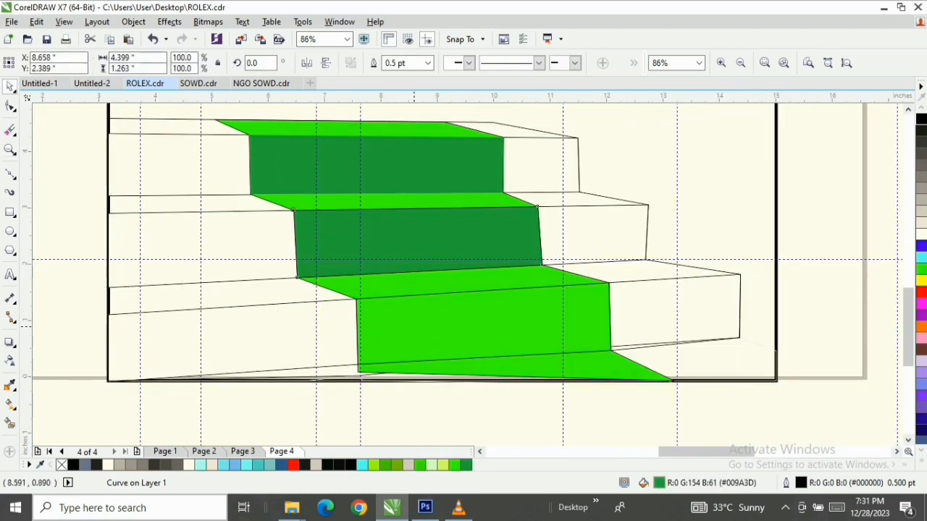
{"action": "left_click", "coordinate": [463, 369]}
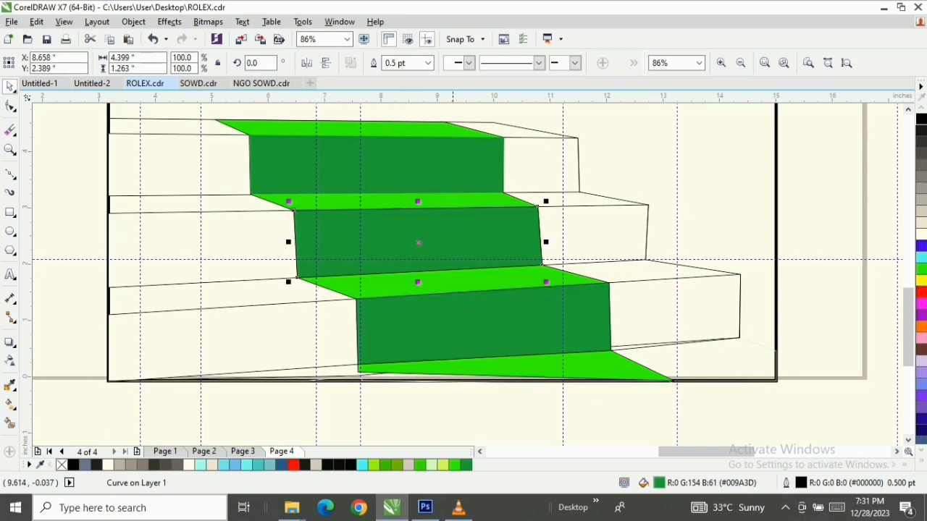
{"action": "left_click_drag", "start_coordinate": [908, 305], "coordinate": [908, 297]}
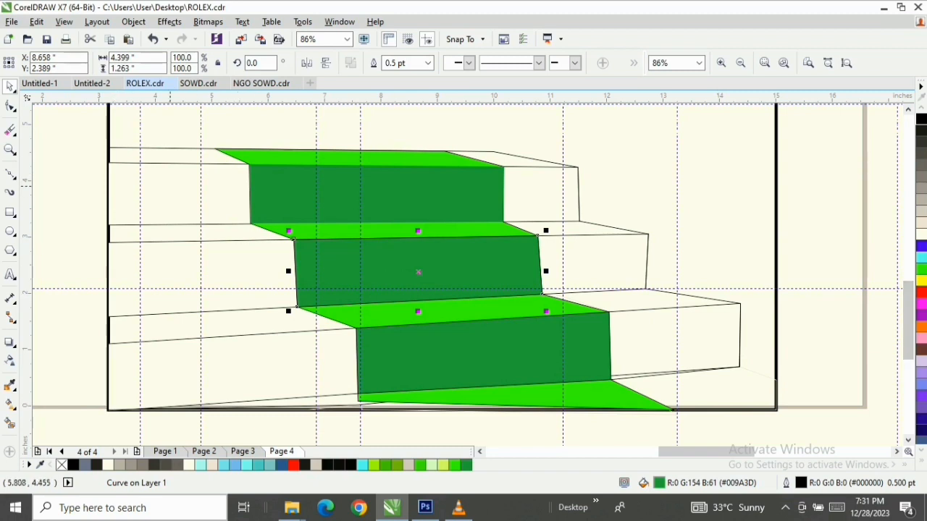
{"action": "left_click", "coordinate": [161, 187]}
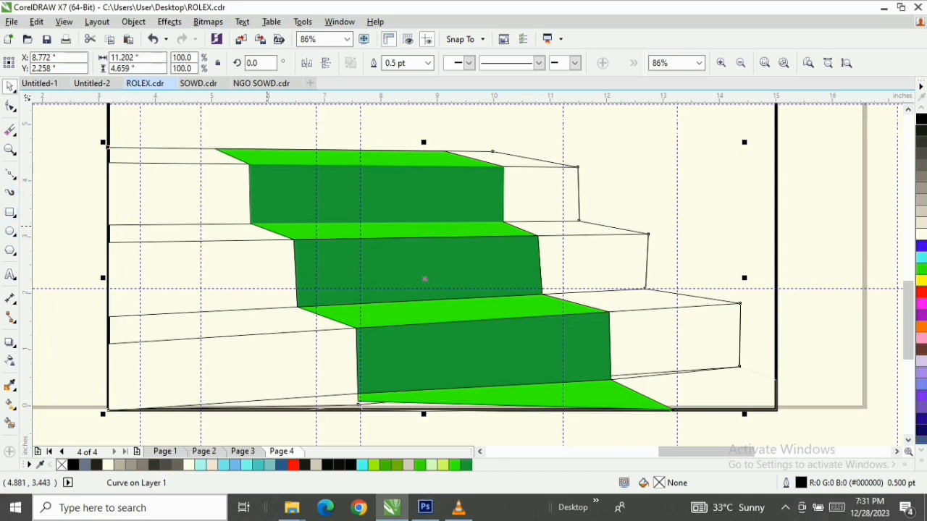
{"action": "left_click", "coordinate": [159, 231]}
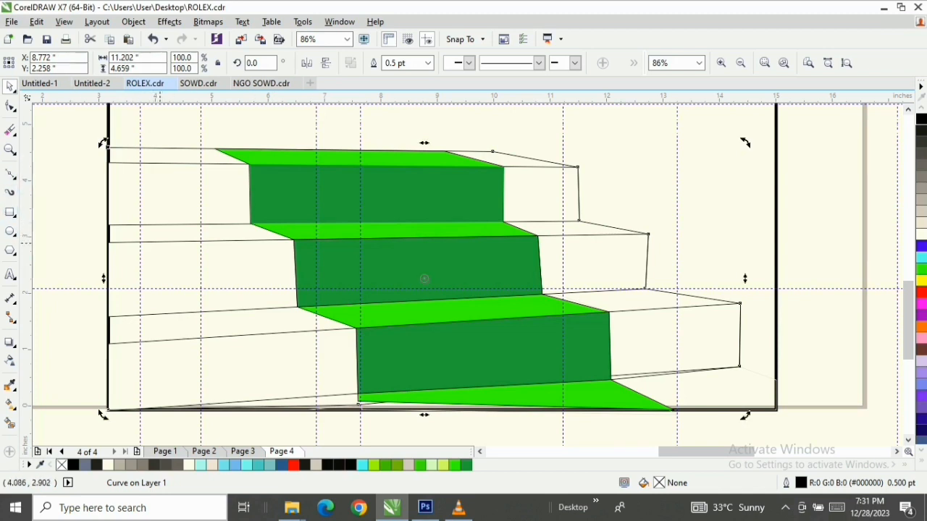
{"action": "left_click", "coordinate": [165, 241]}
{"action": "left_click", "coordinate": [361, 195]}
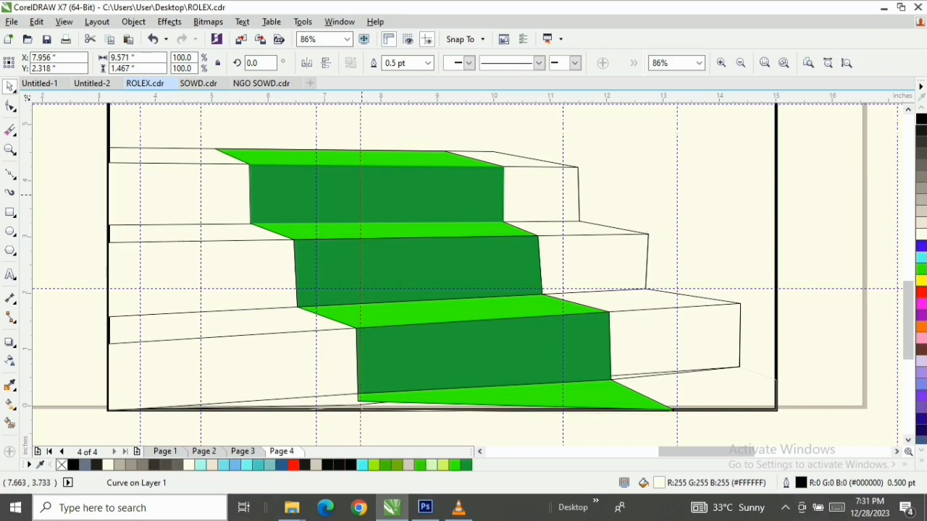
{"action": "left_click", "coordinate": [361, 196]}
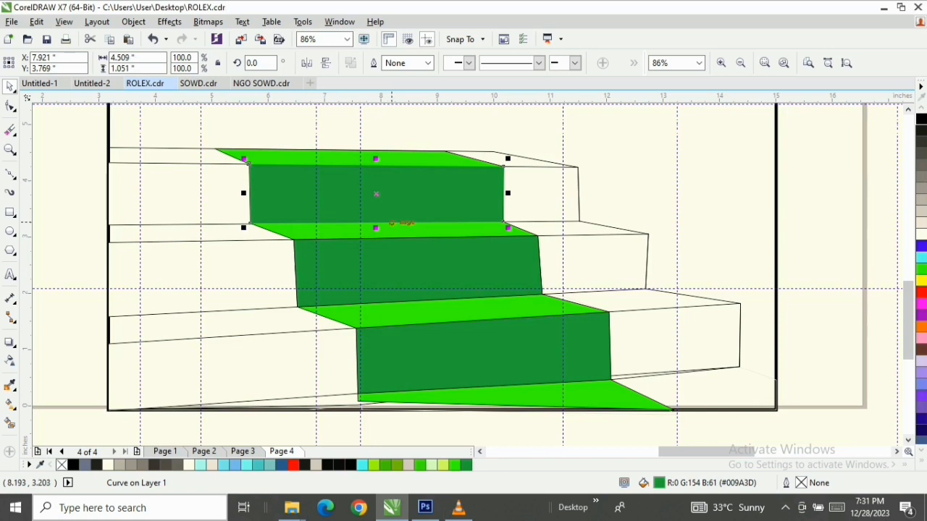
Move the palm-and-sky image from the far side of the workspace to just beside the poster frame, overlapping the page edge
{"action": "key", "text": "F4"}
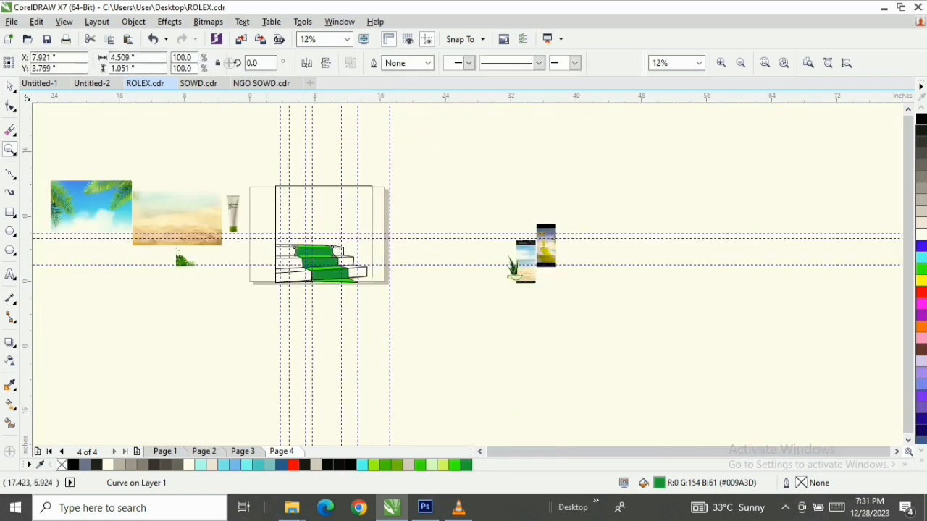
{"action": "key", "text": "F2"}
{"action": "left_click_drag", "start_coordinate": [266, 169], "coordinate": [381, 289]}
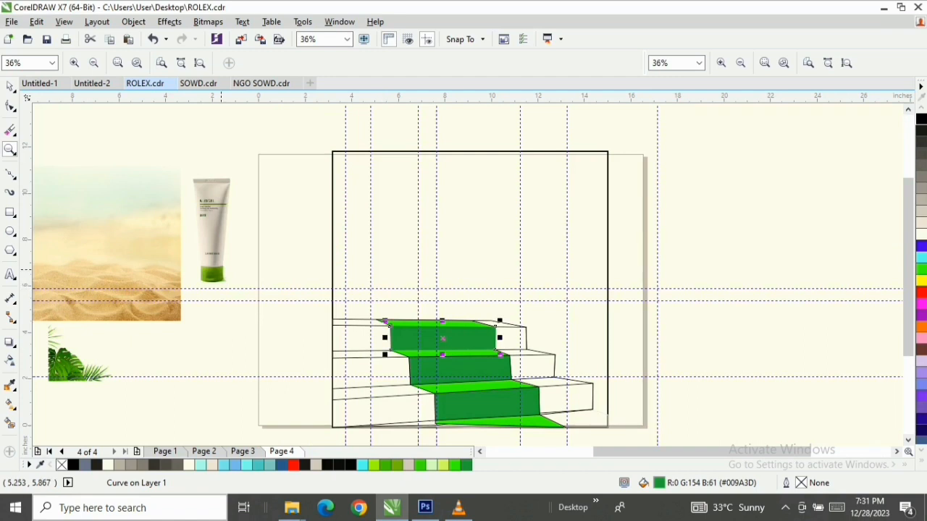
{"action": "key", "text": "F2"}
{"action": "key", "text": "F4"}
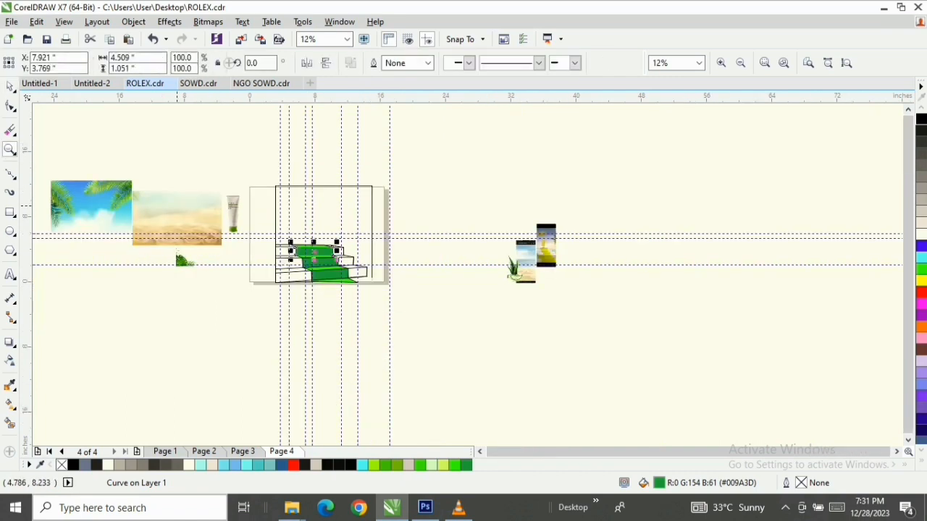
{"action": "left_click_drag", "start_coordinate": [84, 201], "coordinate": [239, 204]}
{"action": "left_click", "coordinate": [147, 215]}
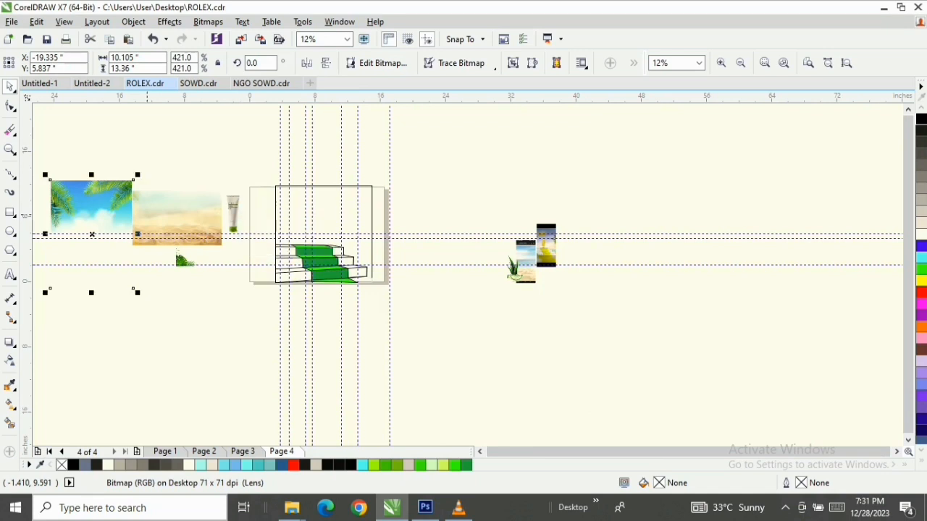
{"action": "left_click_drag", "start_coordinate": [99, 190], "coordinate": [321, 189]}
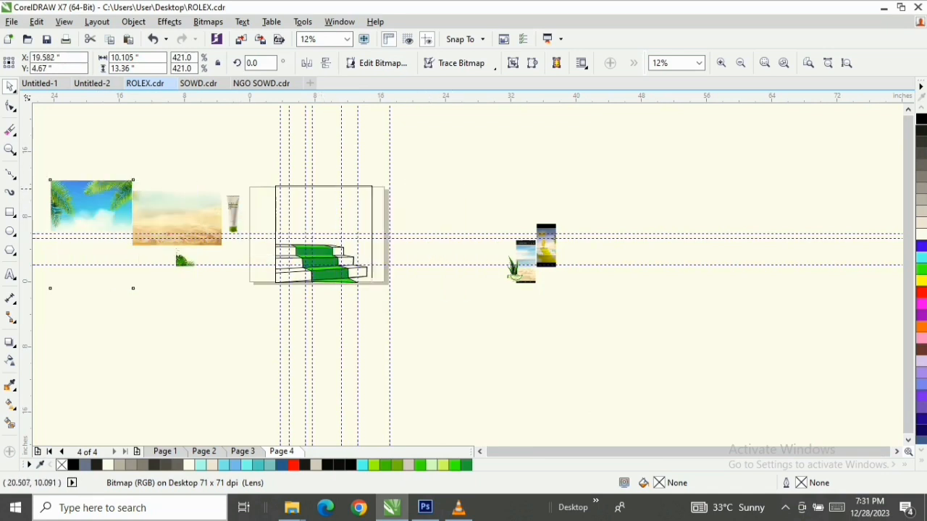
PowerClip the palm-and-sky image inside the poster frame
{"action": "key", "text": "z"}
{"action": "left_click_drag", "start_coordinate": [262, 166], "coordinate": [414, 299]}
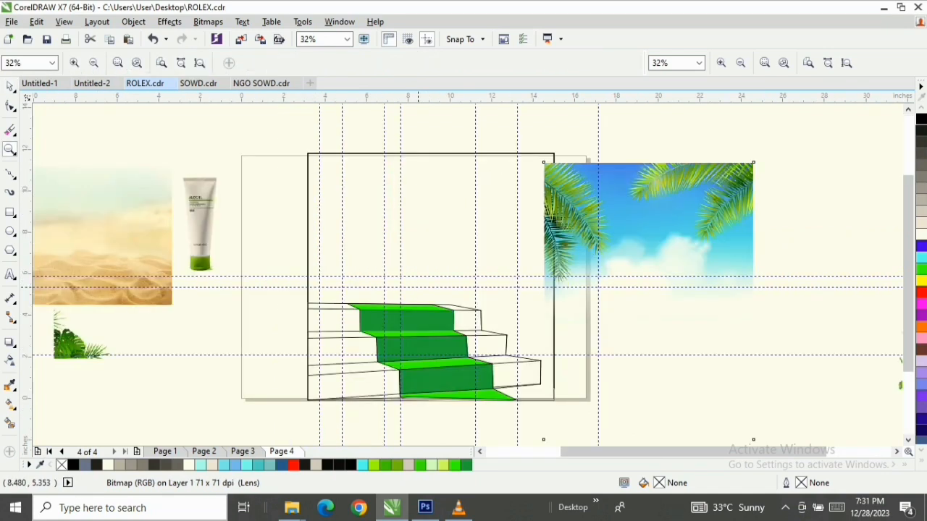
{"action": "key", "text": "space"}
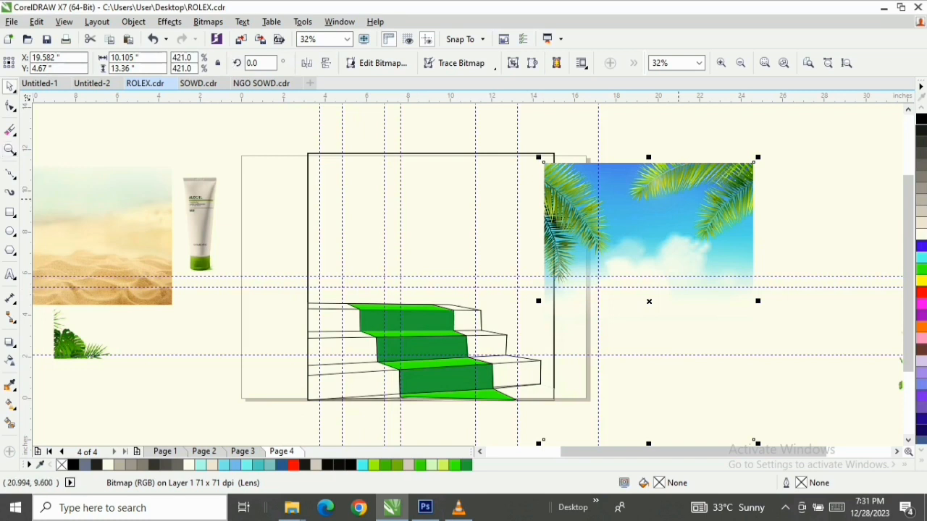
{"action": "left_click_drag", "start_coordinate": [679, 199], "coordinate": [419, 181]}
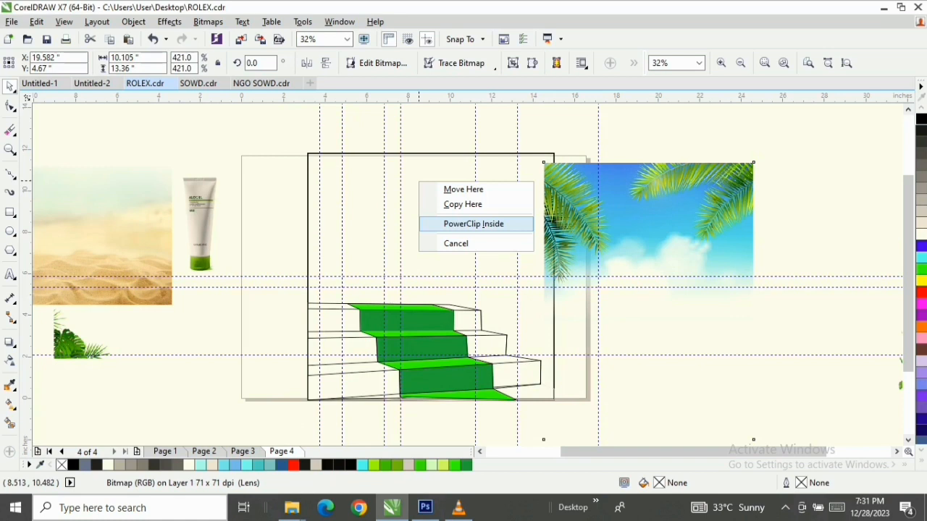
{"action": "left_click", "coordinate": [474, 224]}
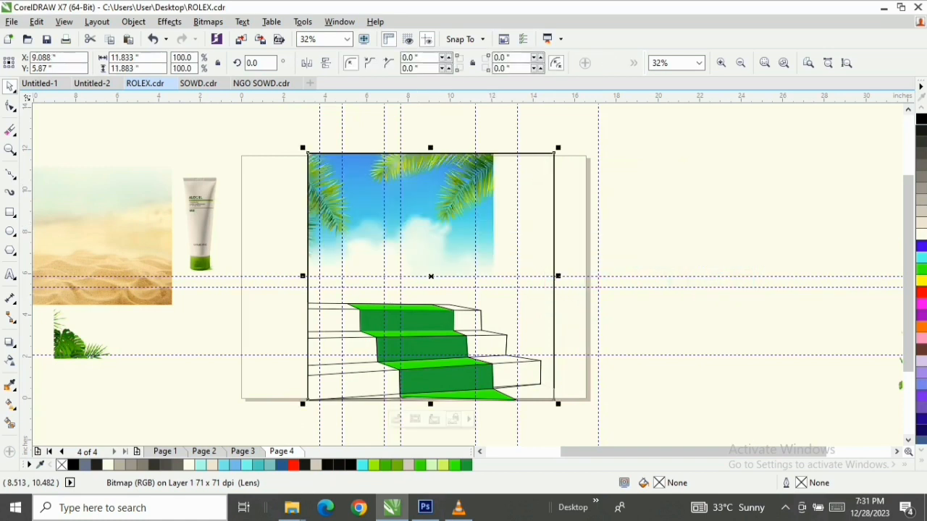
Edit the frame's PowerClip contents, enlarging and repositioning the palm-and-sky image proportionally so it spans the frame's full width
{"action": "left_click", "coordinate": [432, 420]}
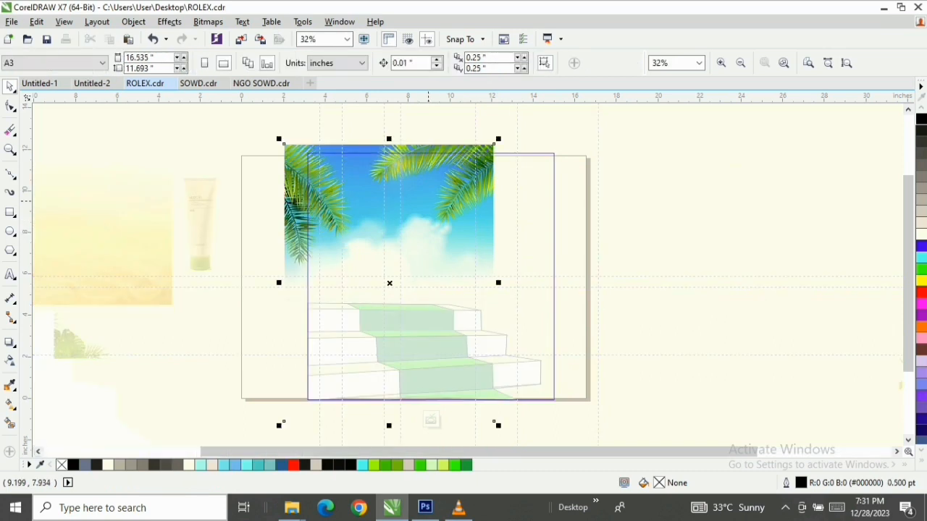
{"action": "left_click_drag", "start_coordinate": [428, 201], "coordinate": [408, 210]}
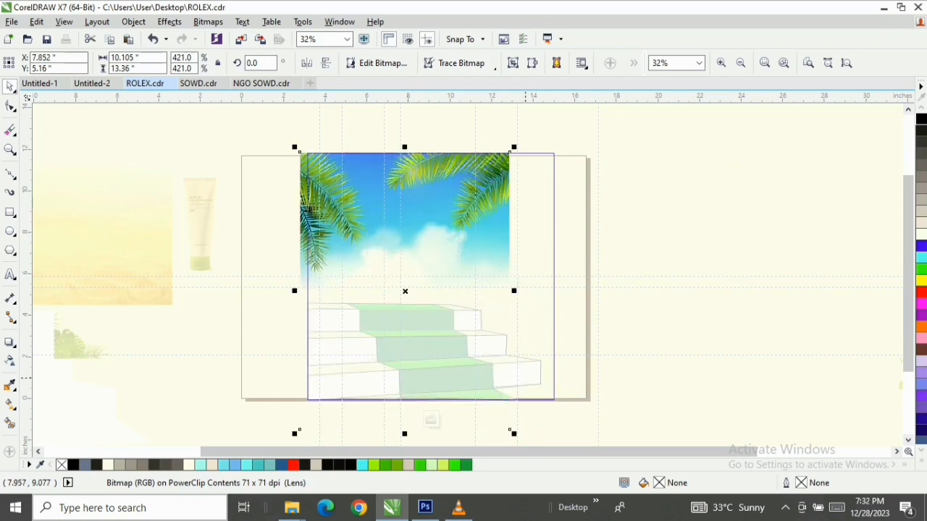
{"action": "left_click_drag", "start_coordinate": [514, 147], "coordinate": [590, 125]}
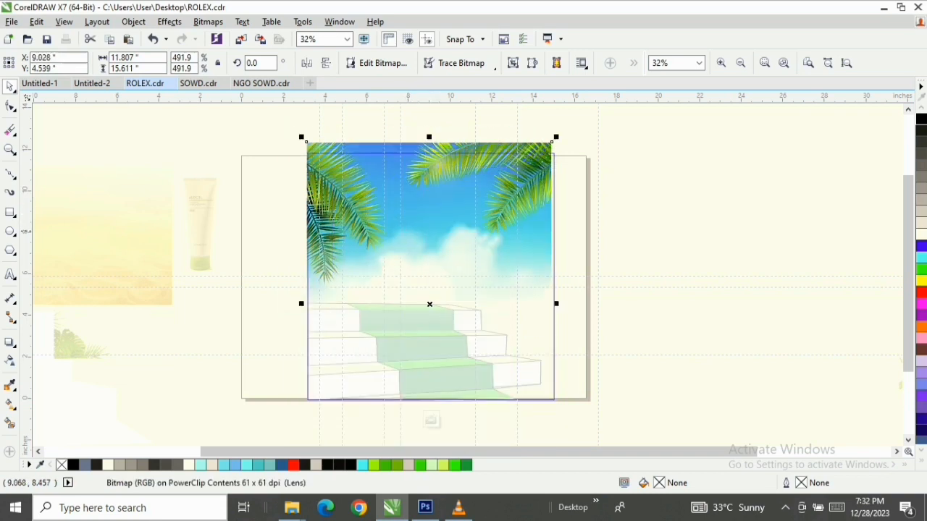
{"action": "left_click_drag", "start_coordinate": [451, 200], "coordinate": [457, 203]}
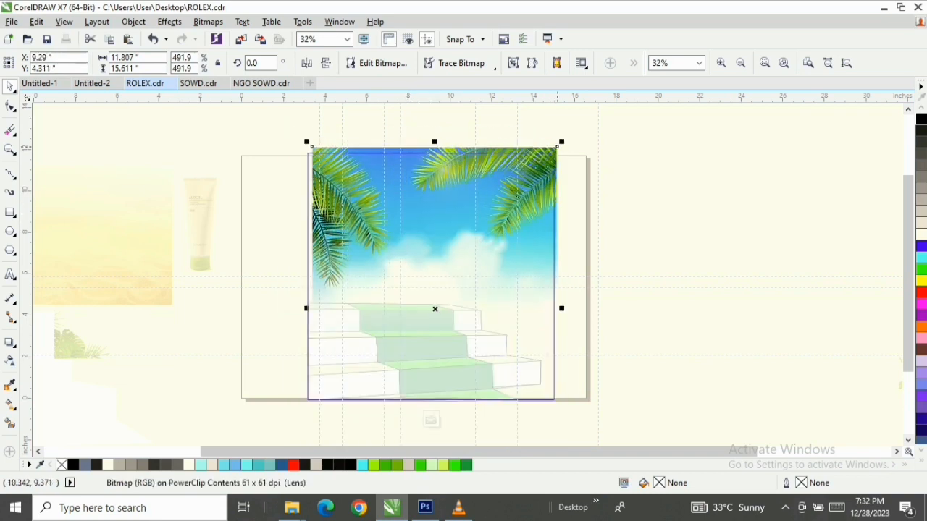
{"action": "left_click_drag", "start_coordinate": [565, 141], "coordinate": [584, 135]}
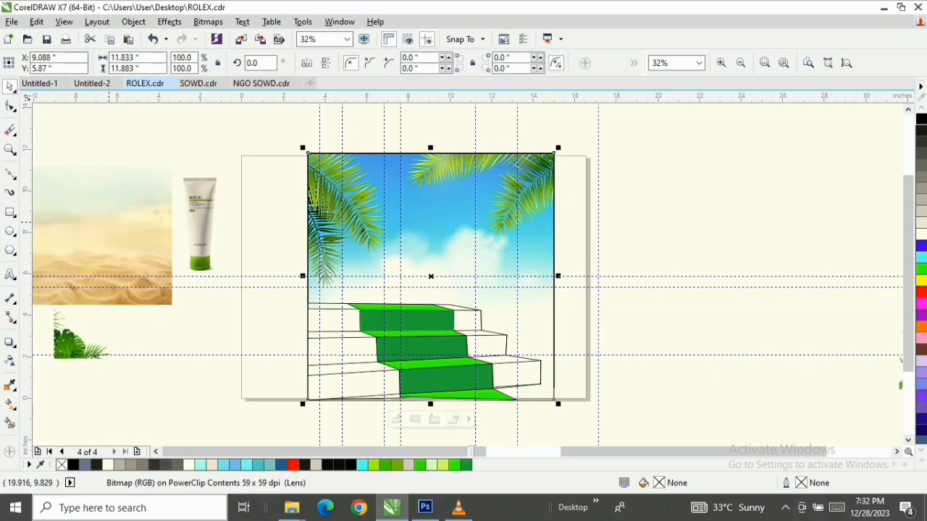
PowerClip the beach sand image inside the poster frame
{"action": "left_click", "coordinate": [173, 164]}
{"action": "left_click_drag", "start_coordinate": [107, 223], "coordinate": [447, 232]}
{"action": "left_click", "coordinate": [487, 275]}
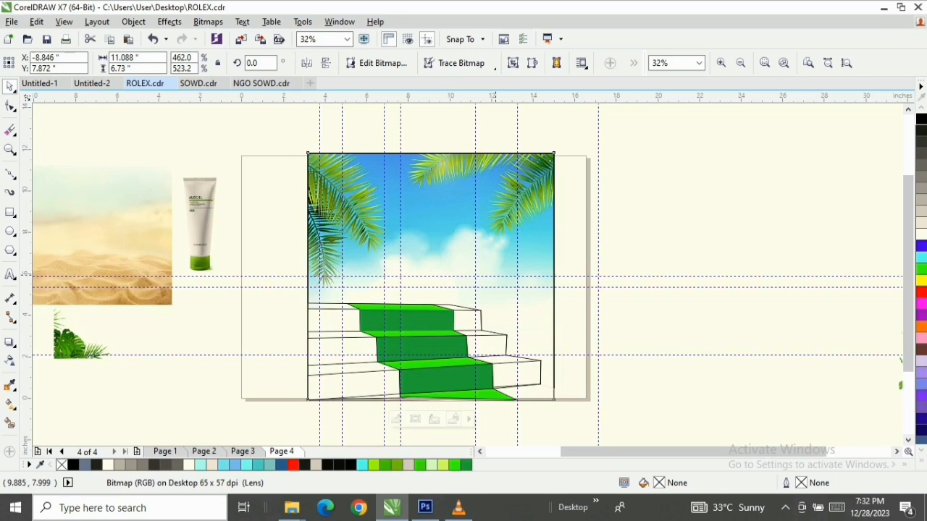
Within the PowerClip contents, move the sand image to the frame's bottom and stretch it to about 13.69 inches wide
{"action": "left_click", "coordinate": [505, 257], "text": "ctrl"}
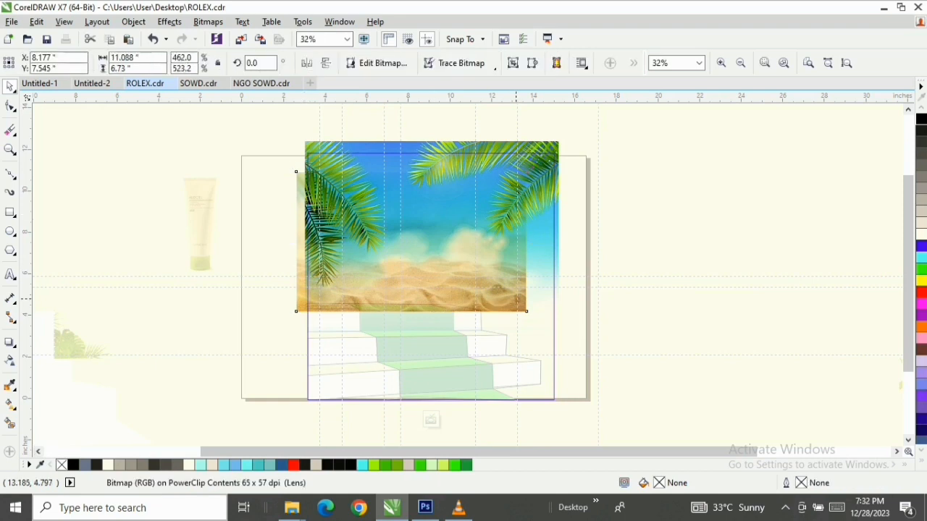
{"action": "left_click_drag", "start_coordinate": [501, 296], "coordinate": [494, 387]}
{"action": "left_click_drag", "start_coordinate": [520, 332], "coordinate": [577, 332]}
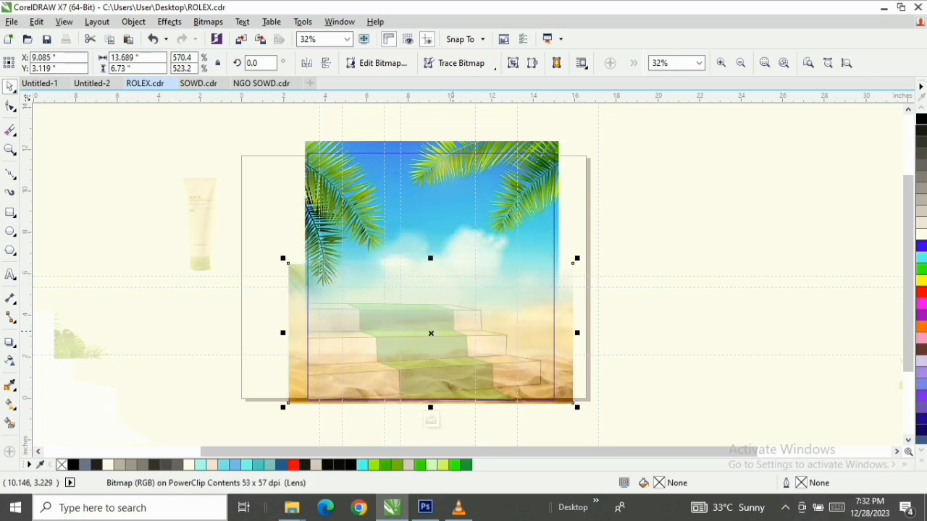
{"action": "left_click", "coordinate": [679, 349], "text": "ctrl"}
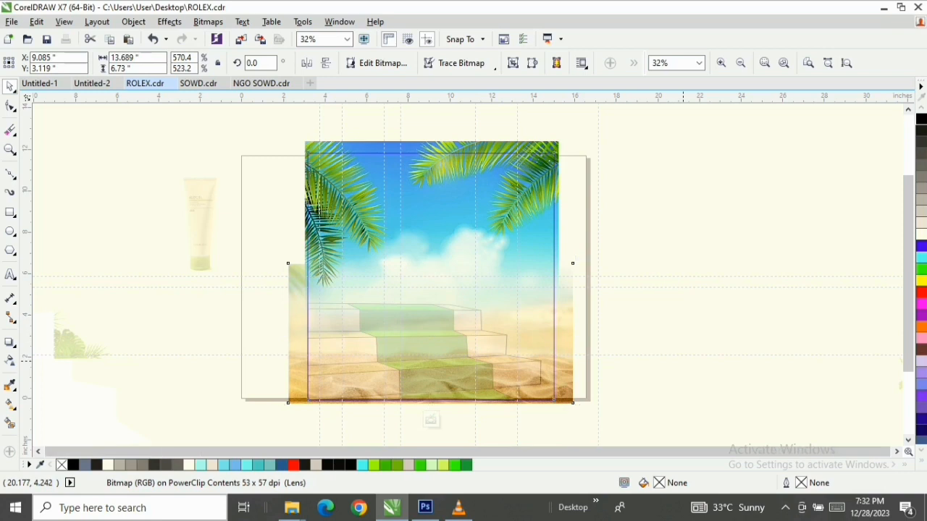
Try filling the full staircase outline with white, then undo the fill
{"action": "key", "text": "z"}
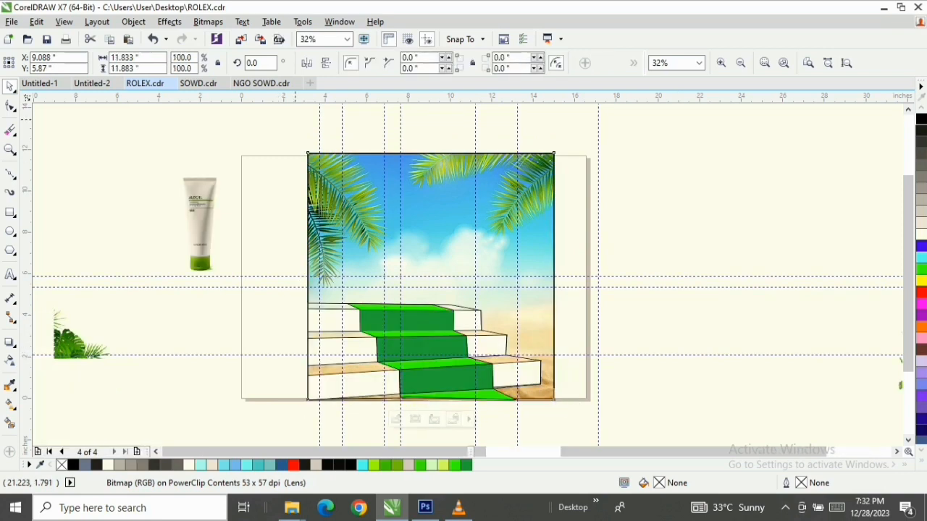
{"action": "left_click_drag", "start_coordinate": [295, 141], "coordinate": [555, 397]}
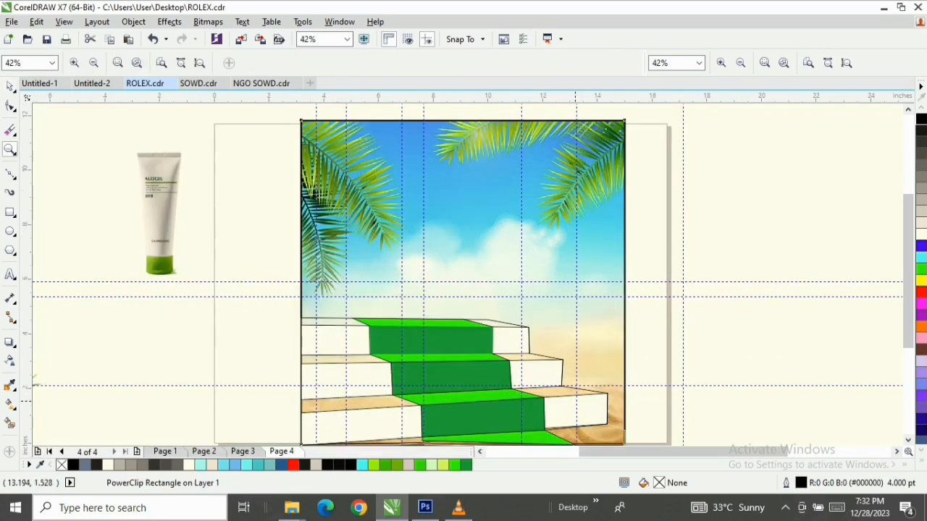
{"action": "key", "text": "space"}
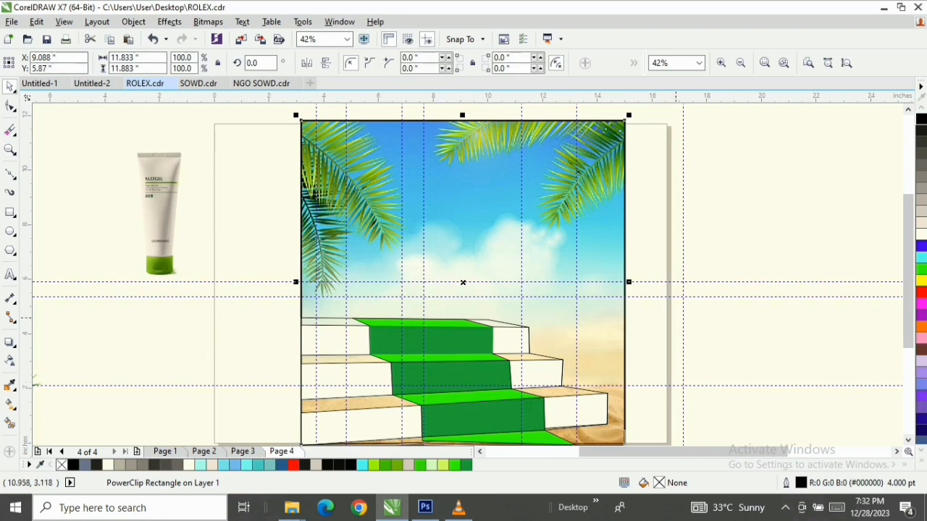
{"action": "left_click", "coordinate": [692, 336]}
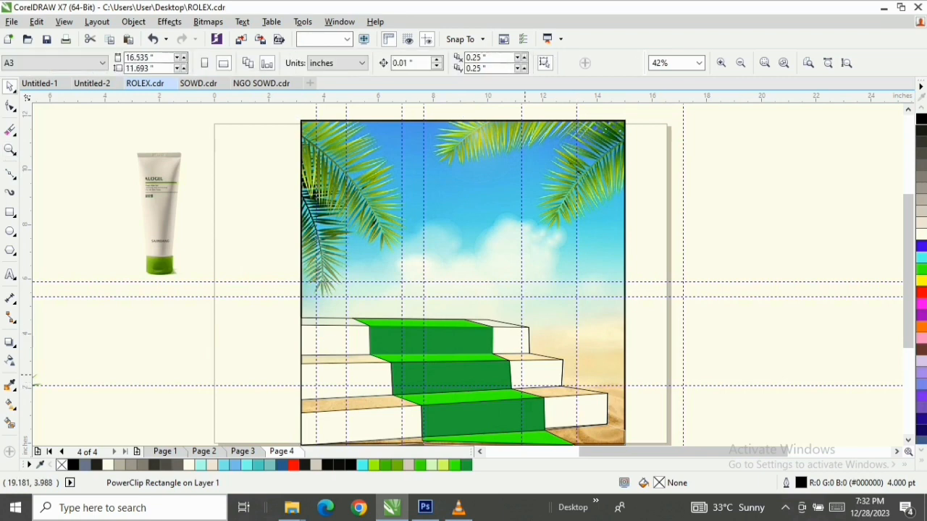
{"action": "left_click", "coordinate": [525, 374]}
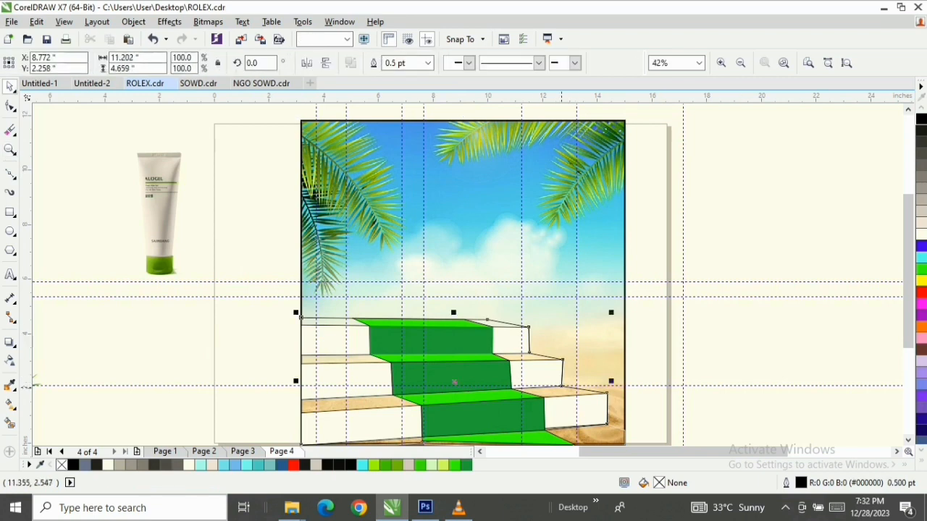
{"action": "left_click", "coordinate": [921, 234]}
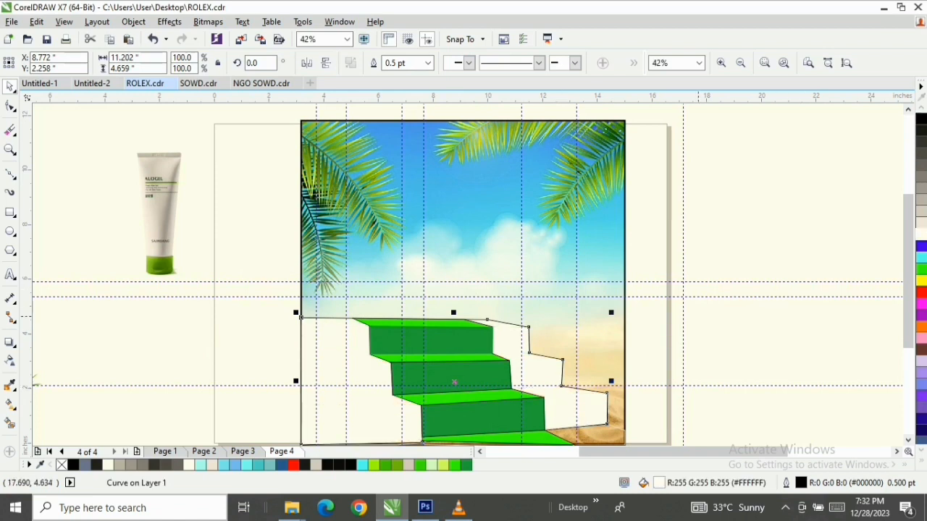
{"action": "key", "text": "ctrl+z"}
{"action": "scroll", "coordinate": [302, 344], "scroll_direction": "up", "scroll_amount": 2}
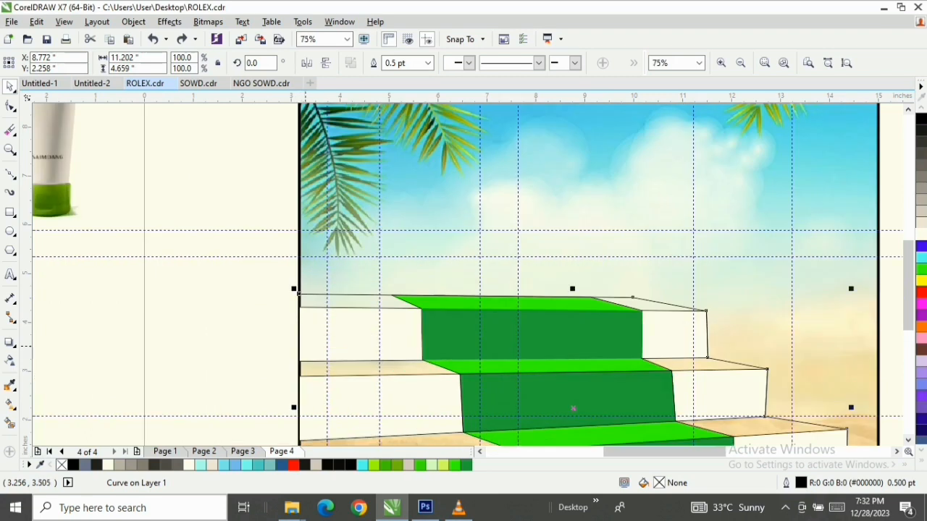
{"action": "left_click", "coordinate": [321, 328]}
{"action": "left_click", "coordinate": [680, 360]}
{"action": "left_click", "coordinate": [680, 360]}
{"action": "left_click", "coordinate": [679, 356]}
{"action": "left_click", "coordinate": [321, 308]}
{"action": "left_click", "coordinate": [674, 330]}
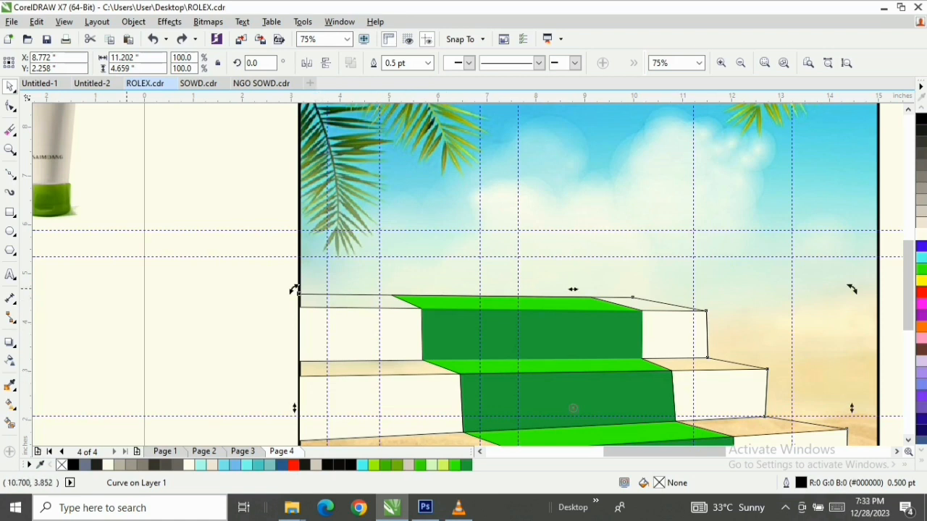
Draw a rectangle about 8.35 by 1.04 inches over the top step's front face and delete it
{"action": "left_click", "coordinate": [10, 212]}
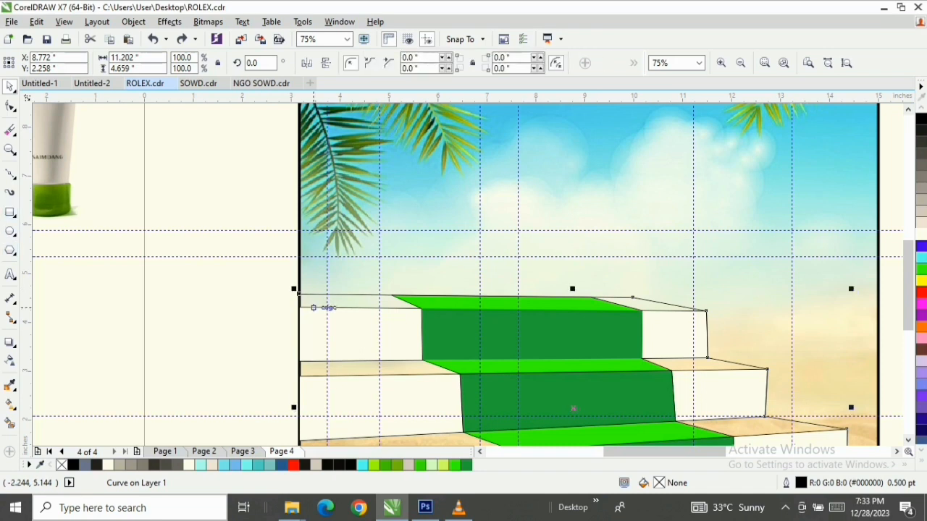
{"action": "left_click_drag", "start_coordinate": [299, 306], "coordinate": [708, 357]}
{"action": "scroll", "coordinate": [377, 333], "scroll_direction": "up", "scroll_amount": 1}
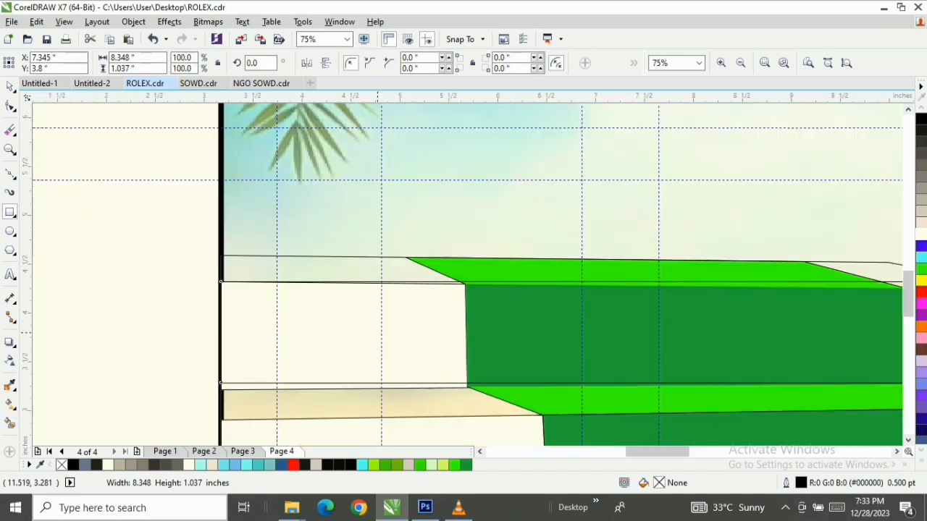
{"action": "key", "text": "space"}
{"action": "key", "text": "Delete"}
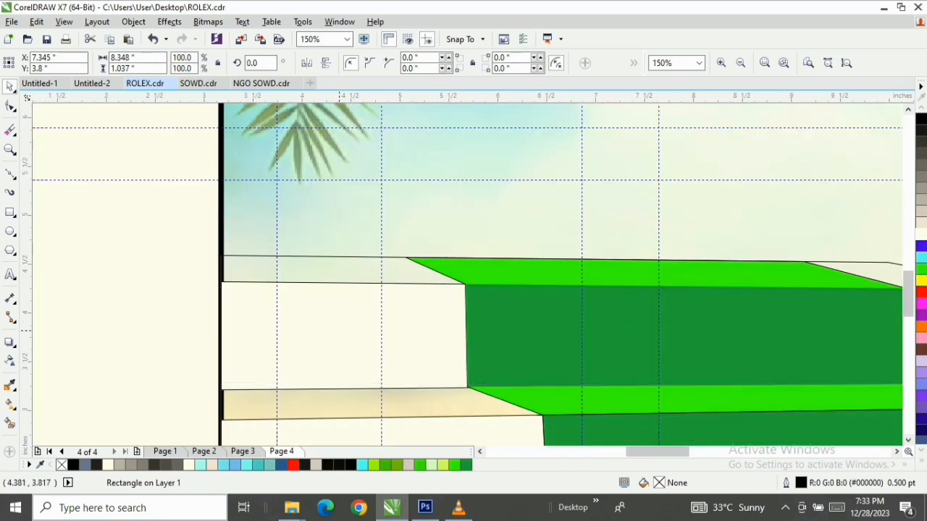
{"action": "scroll", "coordinate": [469, 277], "scroll_direction": "down", "scroll_amount": 1}
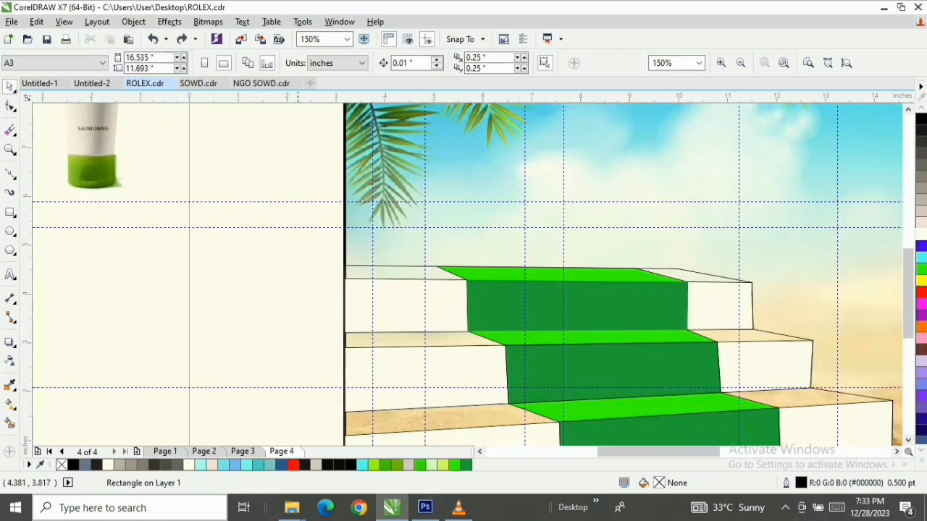
Try moving the full staircase outline downward, and undo the move
{"action": "key", "text": "z"}
{"action": "left_click_drag", "start_coordinate": [327, 239], "coordinate": [832, 377]}
{"action": "key", "text": "space"}
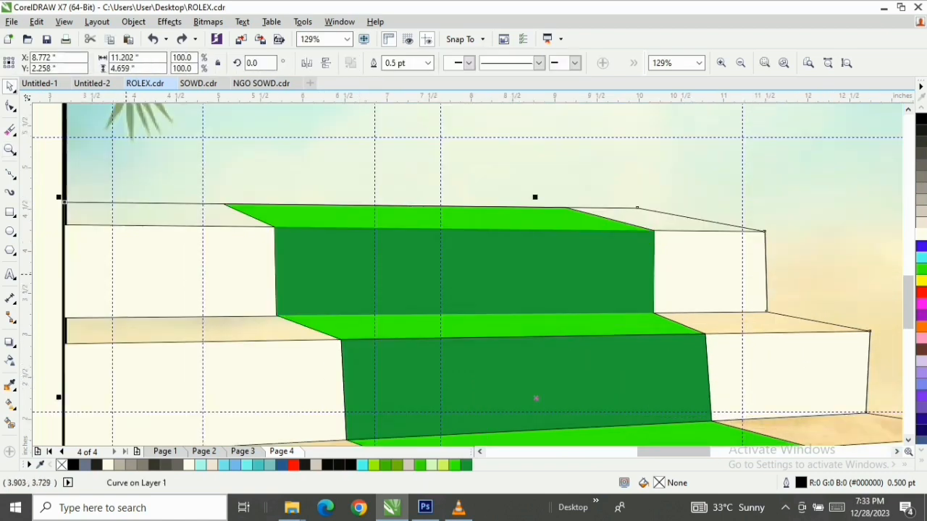
{"action": "left_click", "coordinate": [11, 174]}
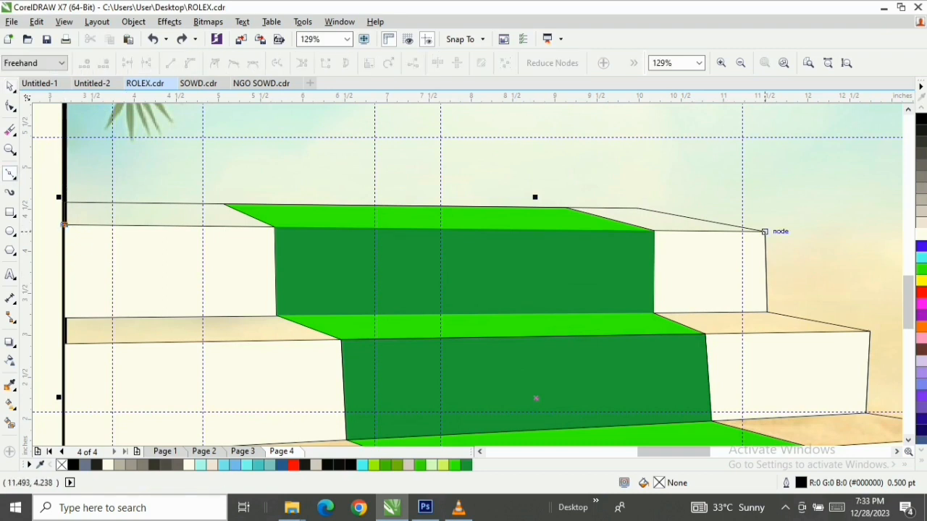
{"action": "key", "text": "space"}
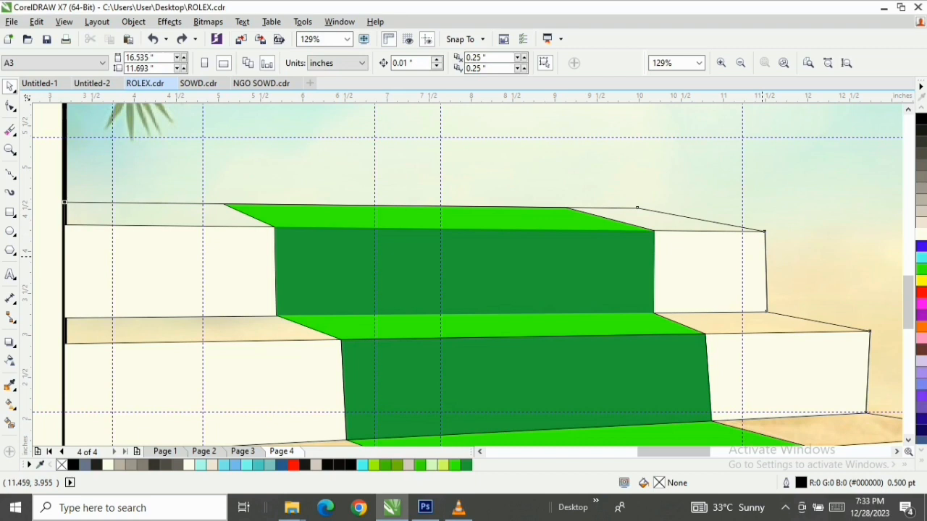
{"action": "left_click_drag", "start_coordinate": [763, 256], "coordinate": [757, 302]}
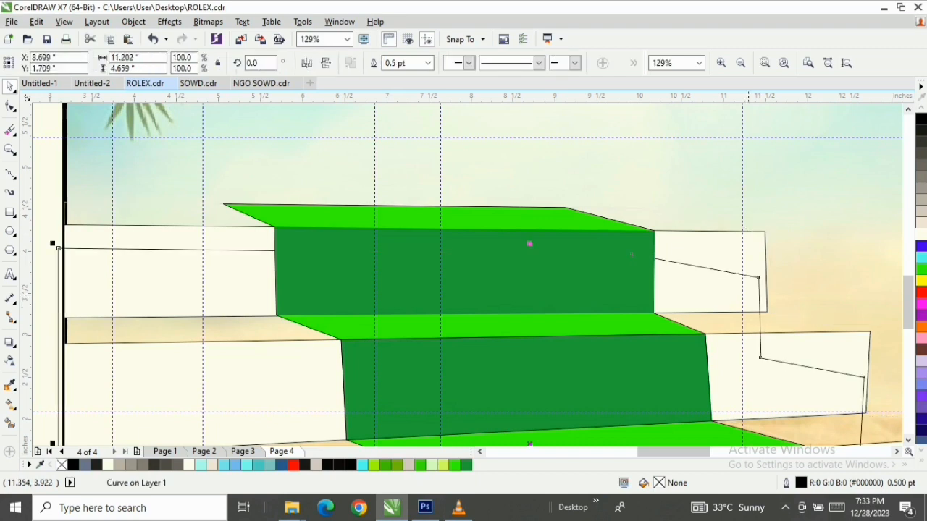
{"action": "key", "text": "ctrl+z"}
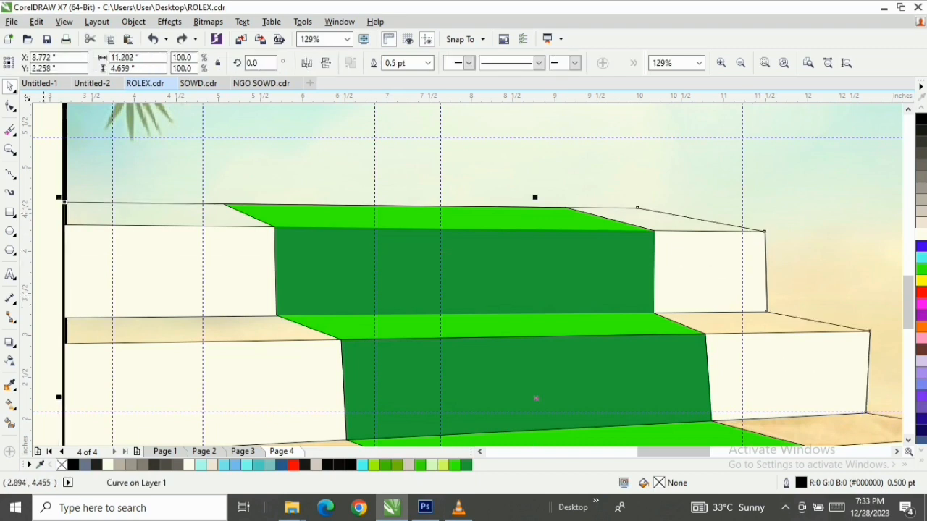
Select the objects that make up the top step's front face, including the dark green carpet panel, and clear the selection
{"action": "left_click_drag", "start_coordinate": [49, 217], "coordinate": [683, 303]}
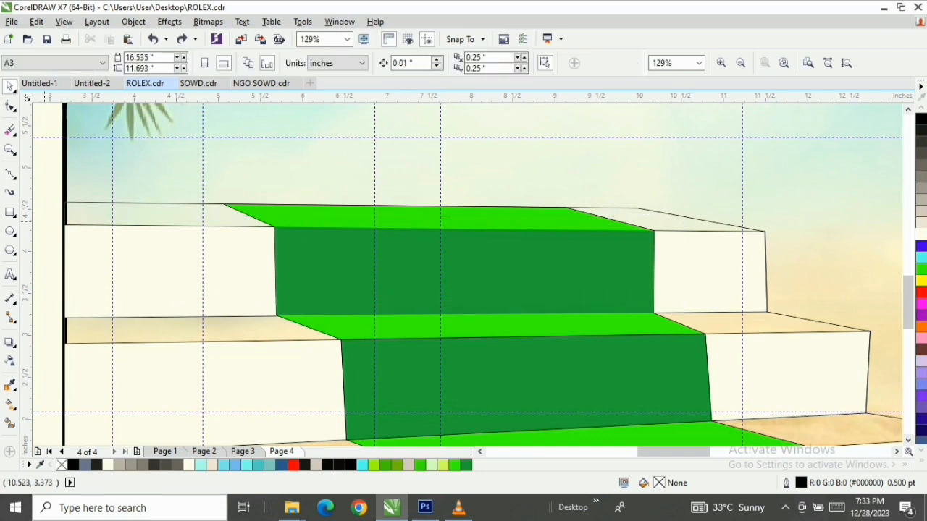
{"action": "left_click", "coordinate": [47, 223]}
{"action": "left_click", "coordinate": [449, 312]}
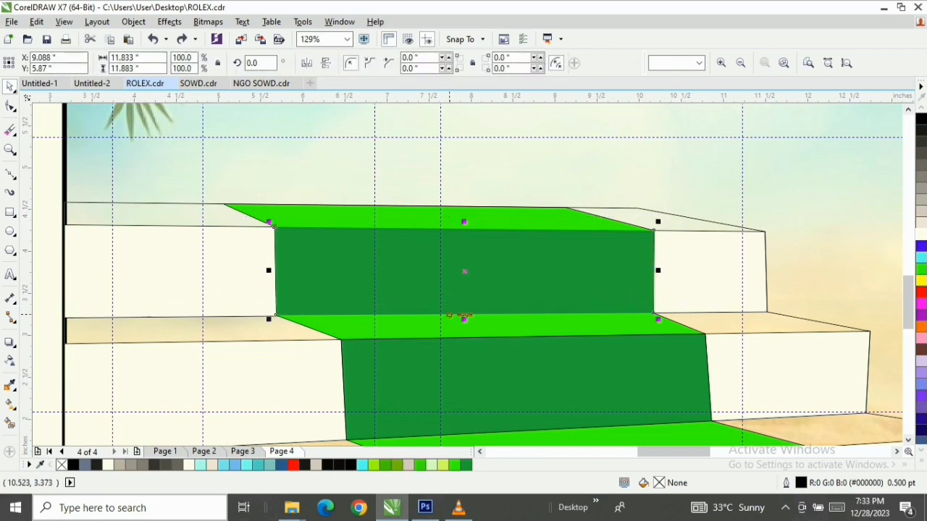
{"action": "left_click_drag", "start_coordinate": [46, 210], "coordinate": [859, 323]}
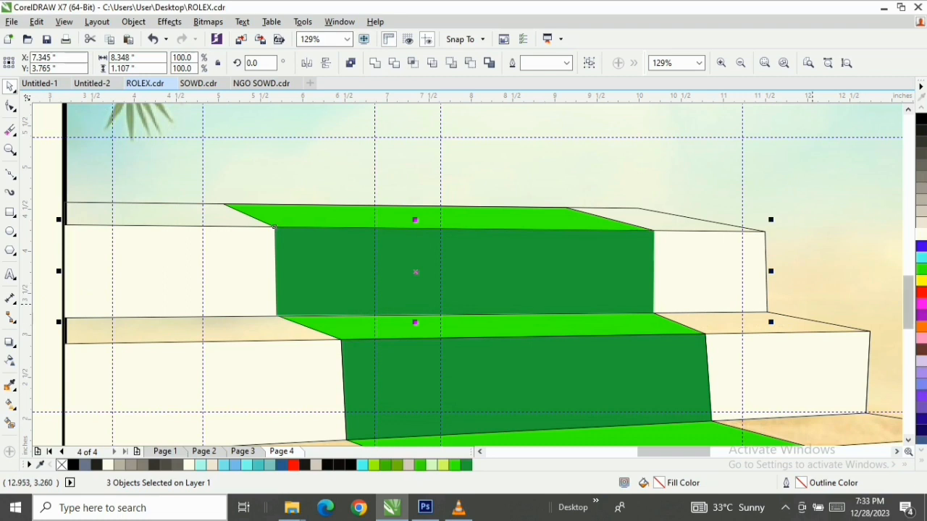
{"action": "left_click", "coordinate": [49, 161]}
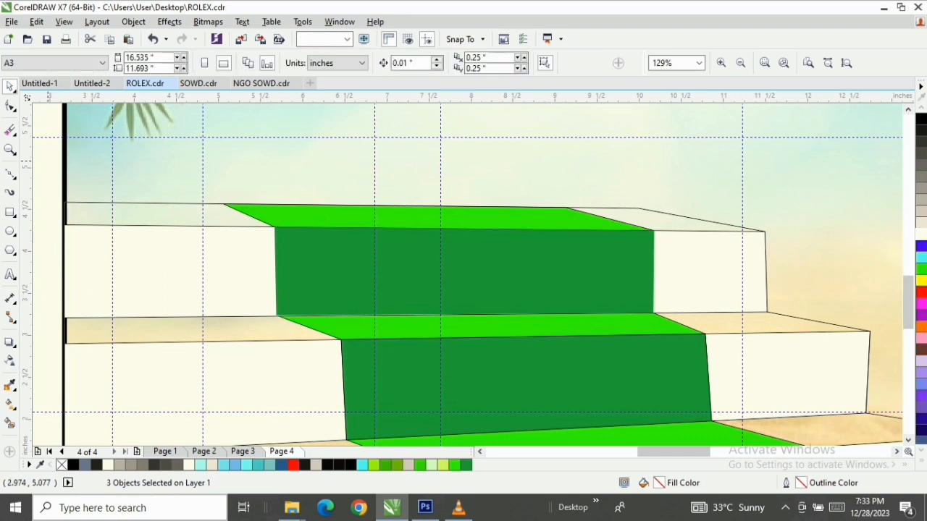
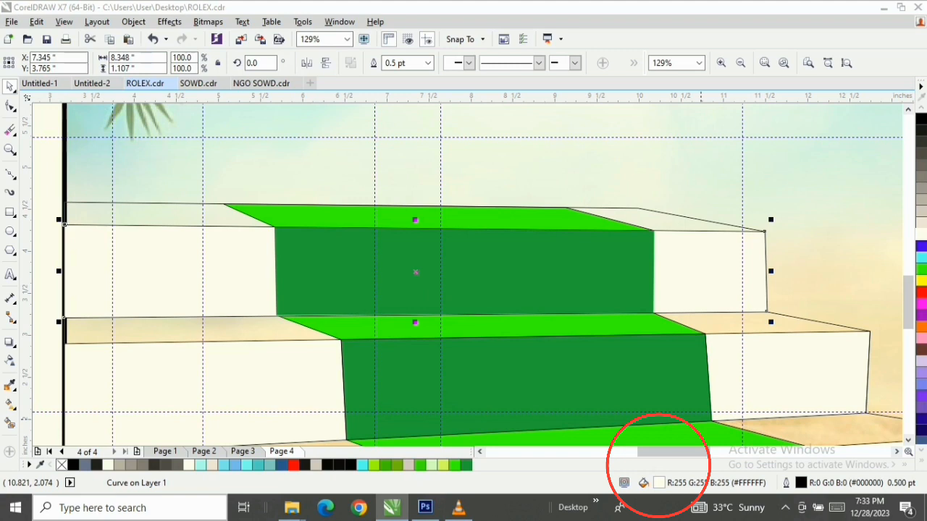
Apply a fountain fill to the top step's front face, blending from white to light grey #E6E6E6
{"action": "double_click", "coordinate": [658, 483]}
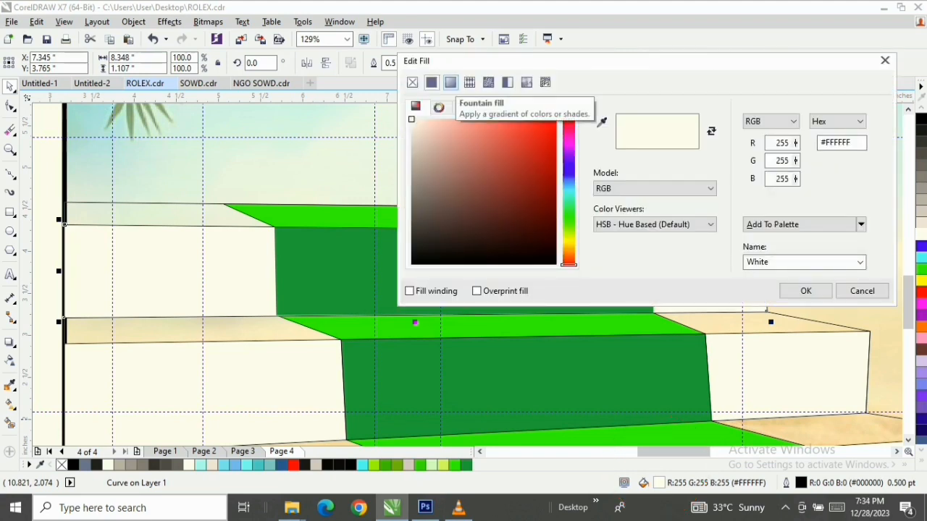
{"action": "left_click", "coordinate": [450, 82]}
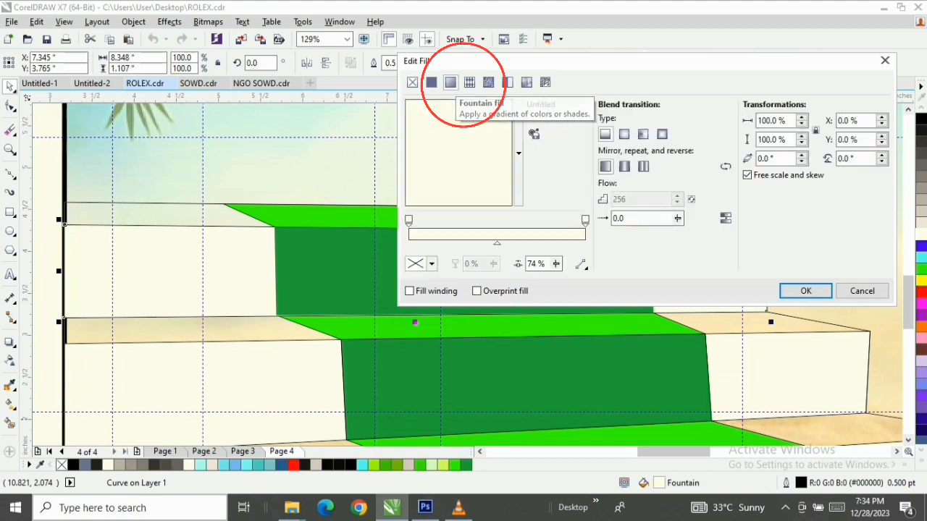
{"action": "left_click", "coordinate": [586, 220]}
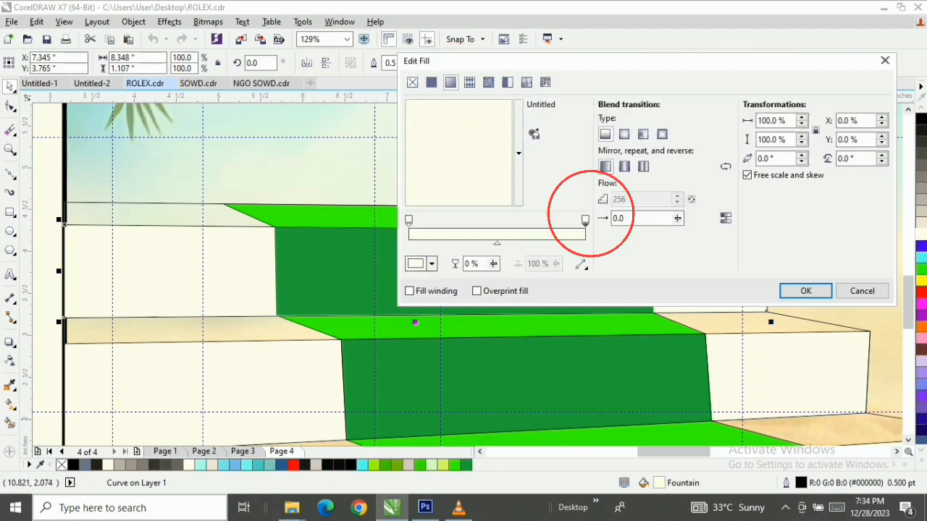
{"action": "left_click", "coordinate": [431, 265]}
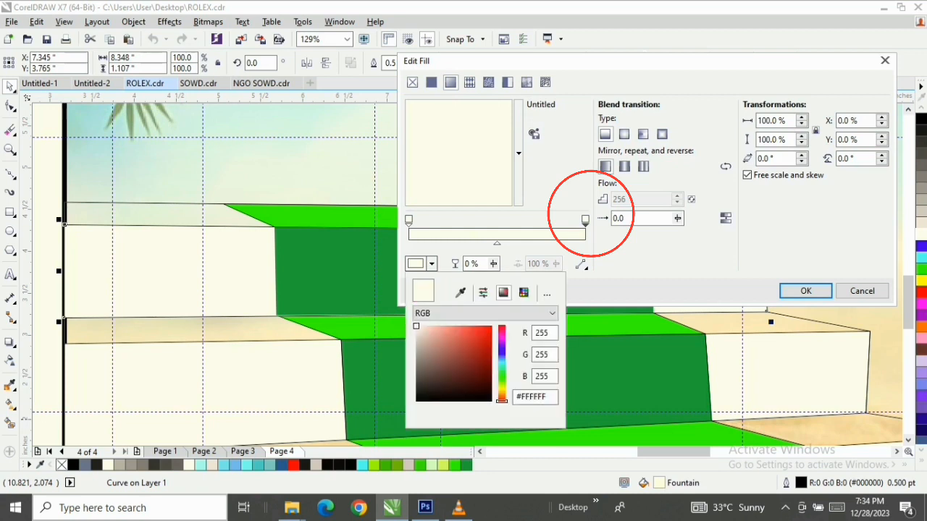
{"action": "left_click", "coordinate": [432, 264]}
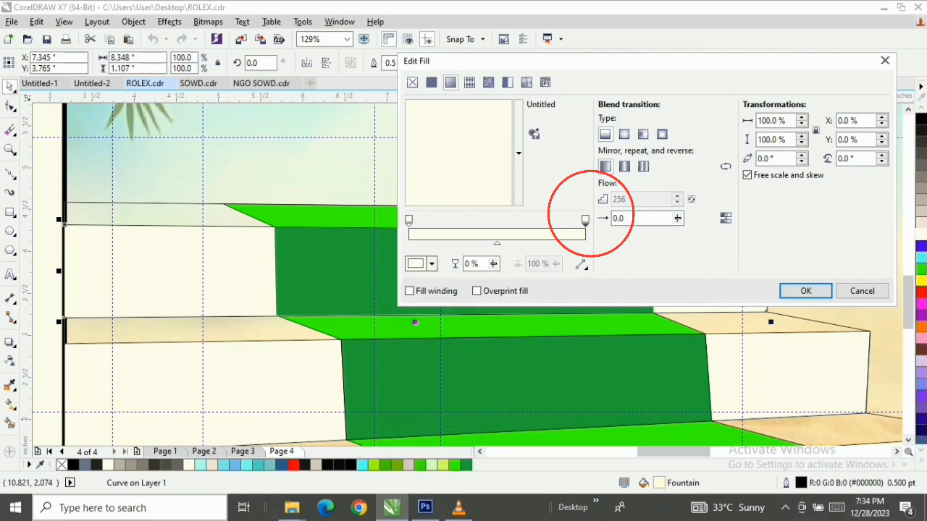
{"action": "double_click", "coordinate": [587, 218]}
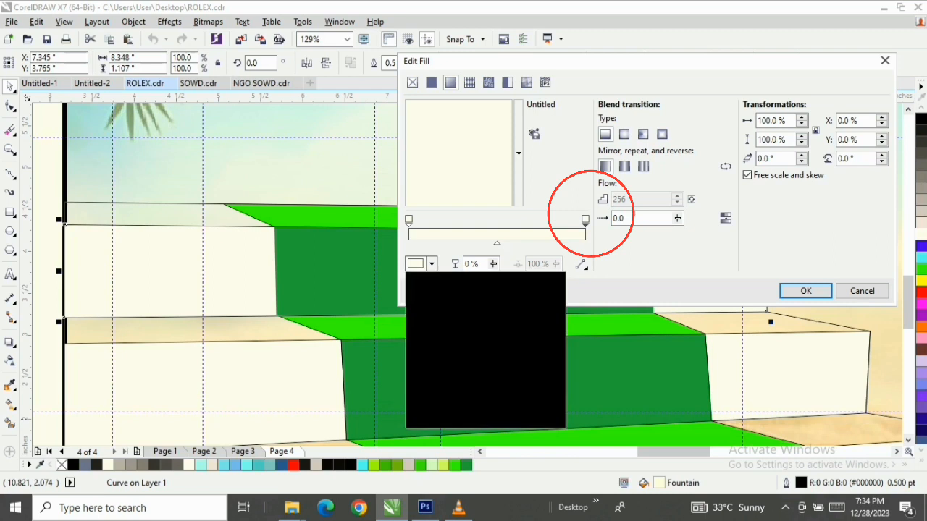
{"action": "left_click", "coordinate": [589, 215]}
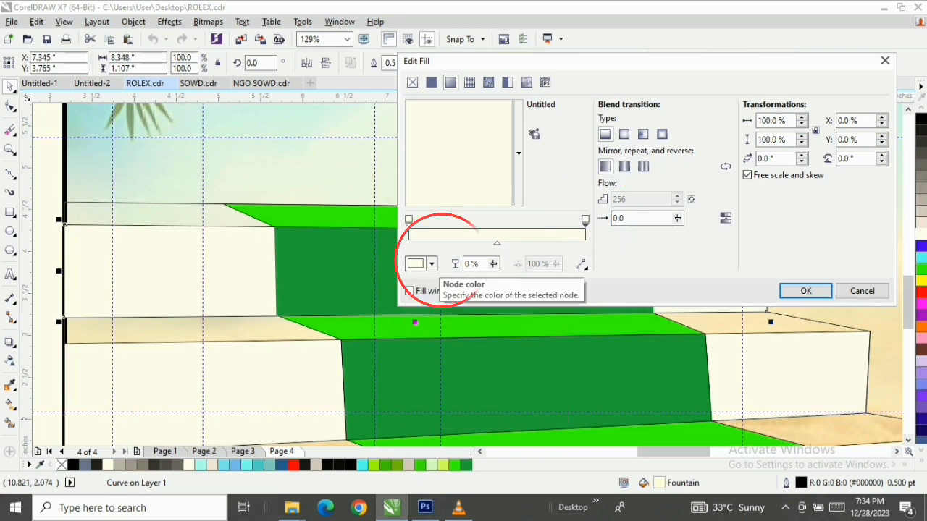
{"action": "left_click", "coordinate": [433, 264]}
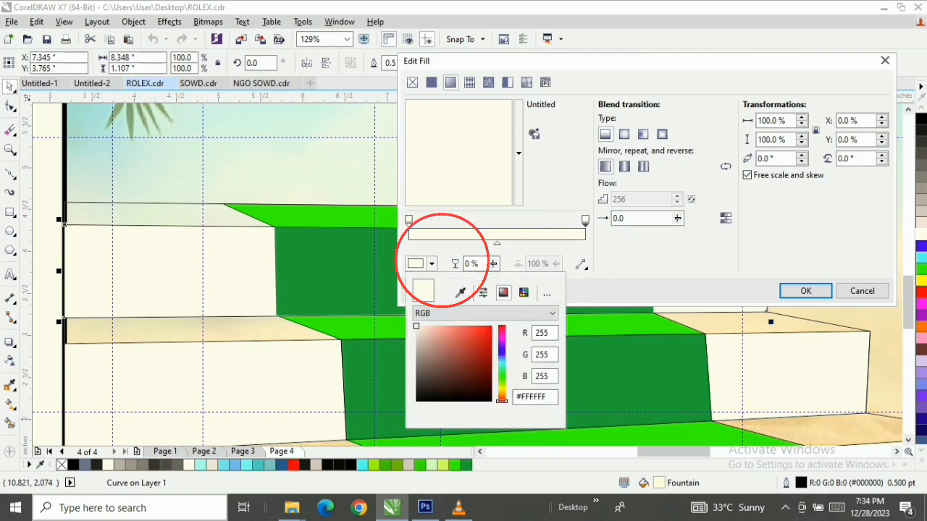
{"action": "left_click", "coordinate": [417, 338]}
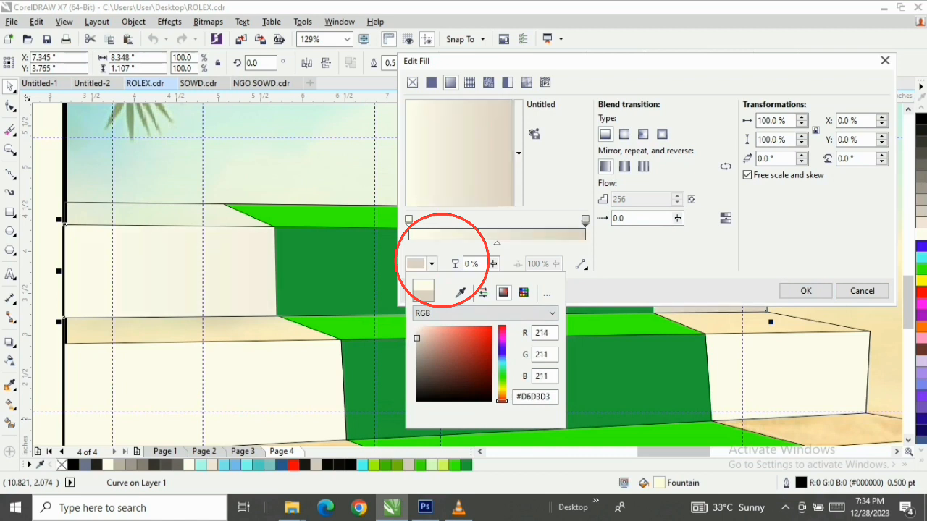
{"action": "left_click_drag", "start_coordinate": [418, 339], "coordinate": [416, 334]}
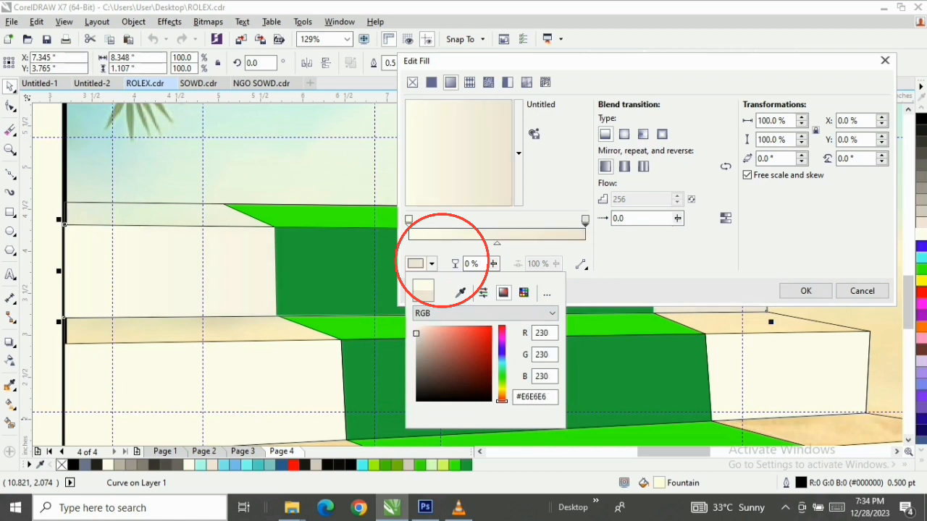
{"action": "left_click", "coordinate": [806, 291]}
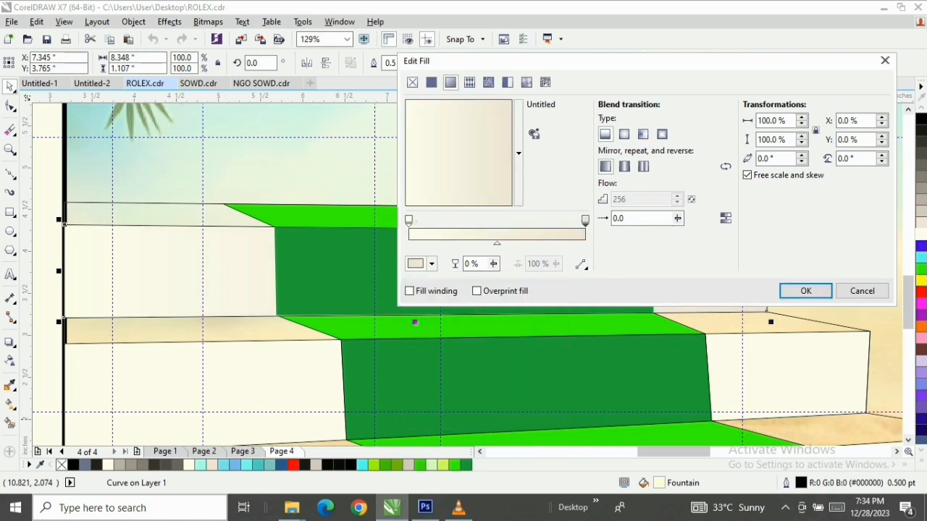
Rotate the top step's fountain fill to 47.7° with its midpoint at 71%, and apply the fill
{"action": "left_click_drag", "start_coordinate": [480, 183], "coordinate": [488, 120]}
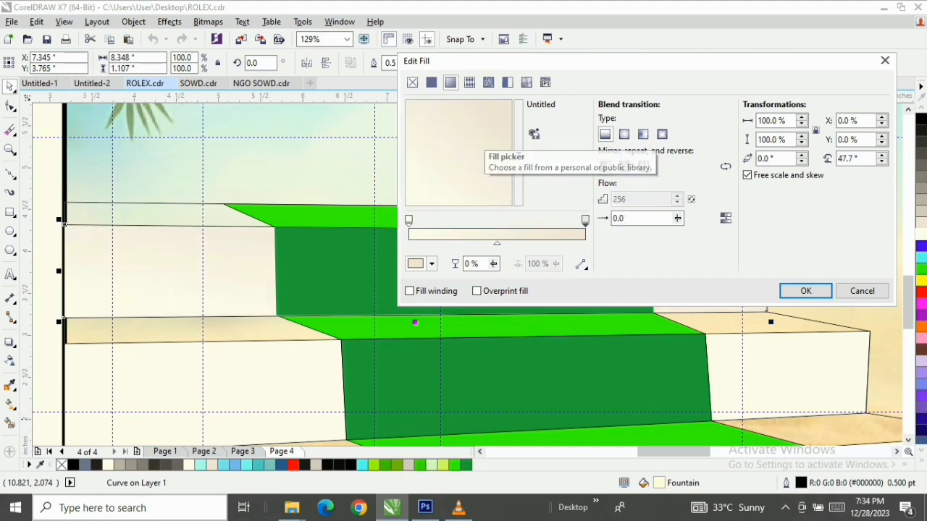
{"action": "left_click_drag", "start_coordinate": [496, 243], "coordinate": [515, 243]}
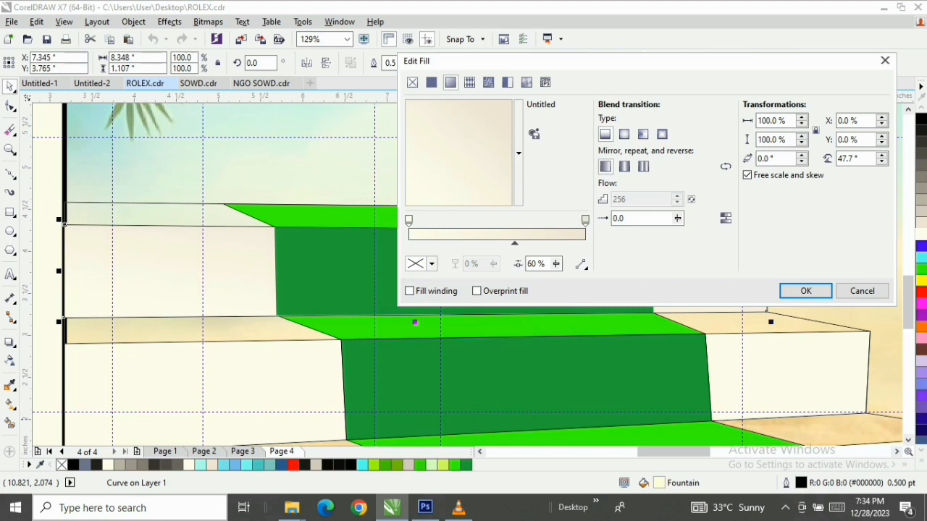
{"action": "left_click_drag", "start_coordinate": [543, 60], "coordinate": [844, 68]}
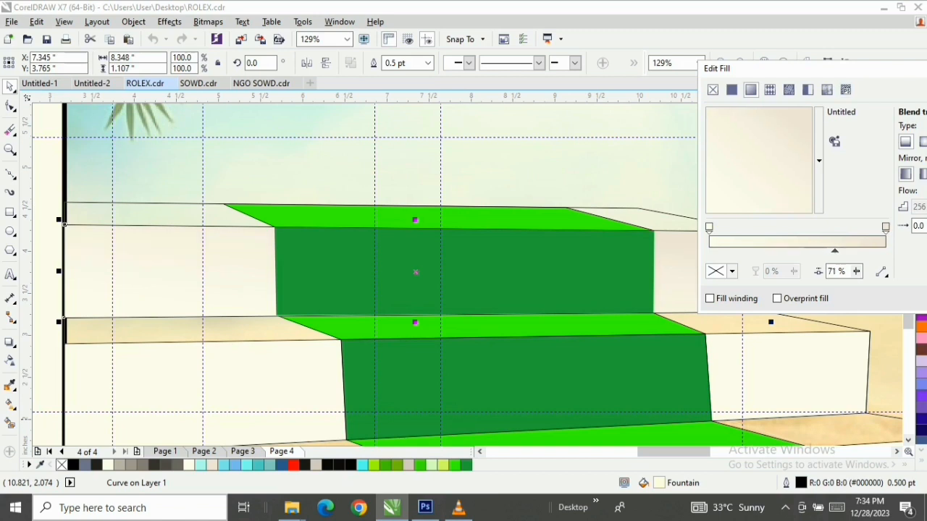
{"action": "left_click_drag", "start_coordinate": [834, 69], "coordinate": [482, 68]}
{"action": "left_click", "coordinate": [755, 299]}
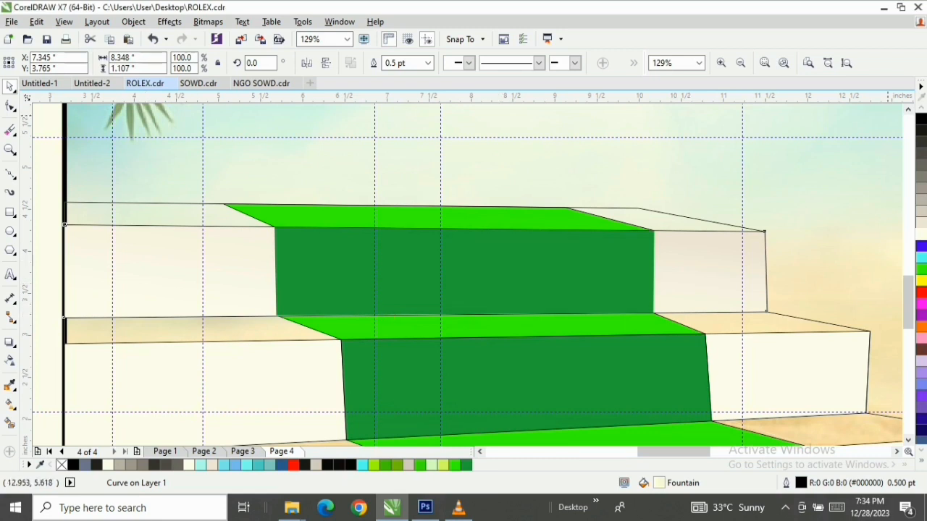
Remove the outline from the top step's gradient-filled front face
{"action": "left_click", "coordinate": [921, 461]}
{"action": "right_click", "coordinate": [876, 108]}
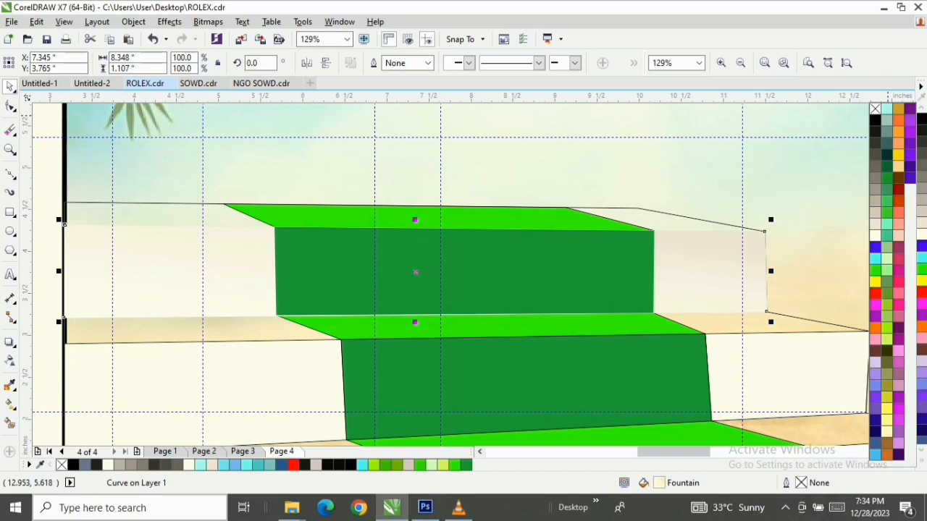
{"action": "left_click", "coordinate": [875, 108]}
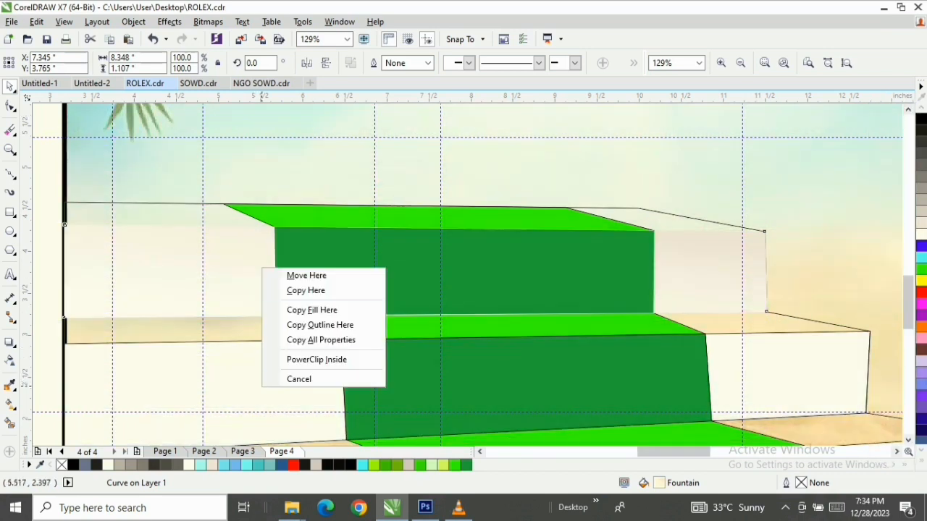
Try copying the top step's gradient fill onto the full staircase outline, and undo the copied fill
{"action": "left_click", "coordinate": [312, 310]}
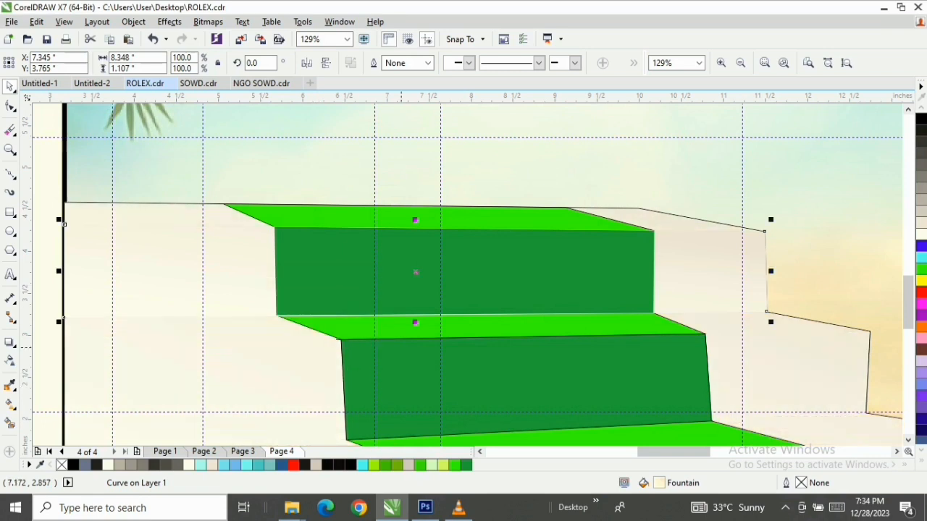
{"action": "key", "text": "ctrl+z"}
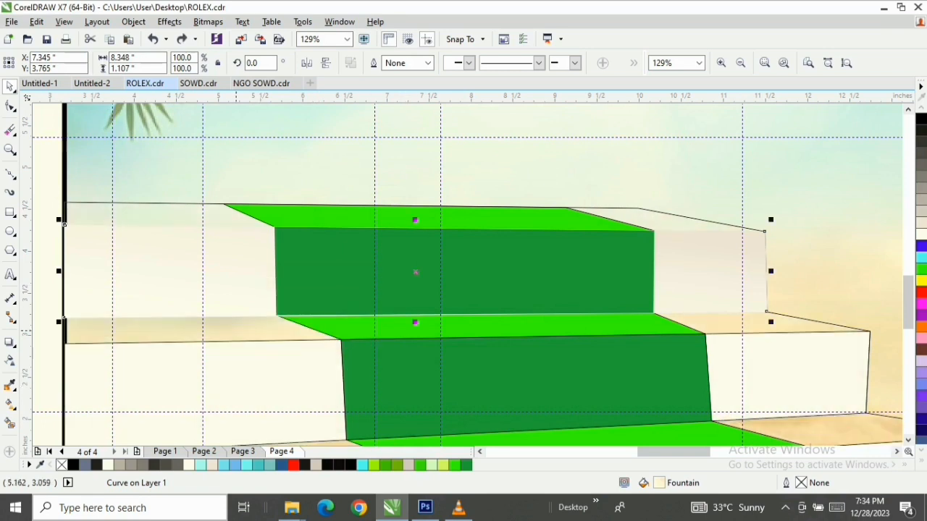
Select the seven objects that make up the two lower steps and bring them to the front
{"action": "scroll", "coordinate": [234, 330], "scroll_direction": "down", "scroll_amount": 1}
{"action": "left_click_drag", "start_coordinate": [113, 328], "coordinate": [621, 442]}
{"action": "key", "text": "shift+Page_Up"}
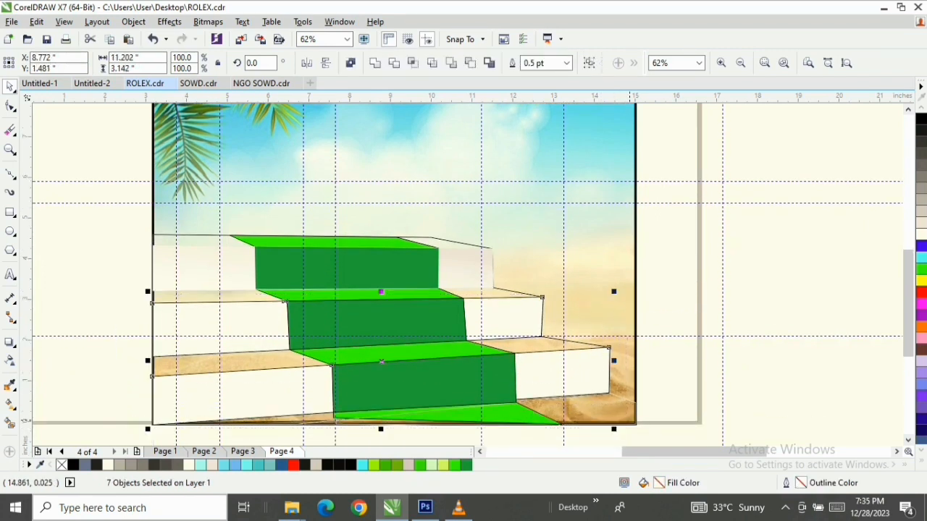
{"action": "scroll", "coordinate": [302, 336], "scroll_direction": "up", "scroll_amount": 1}
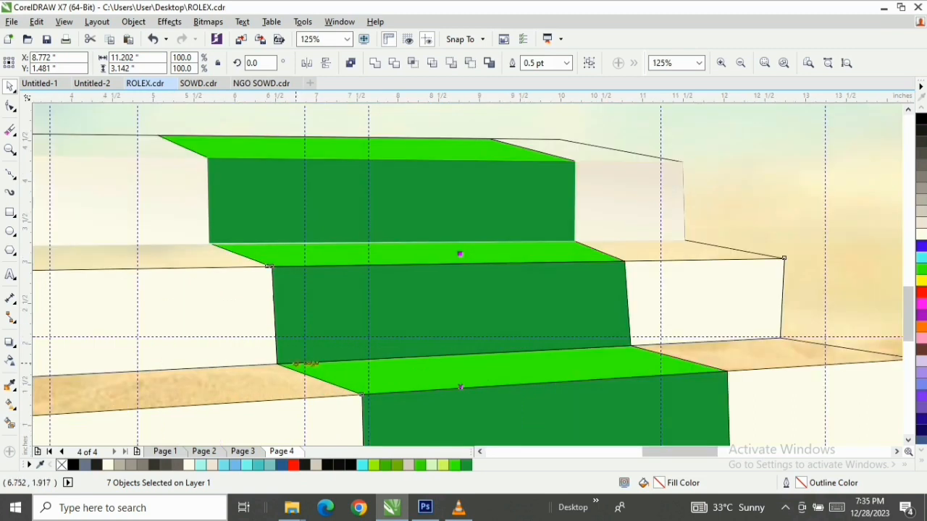
{"action": "scroll", "coordinate": [273, 314], "scroll_direction": "down", "scroll_amount": 1}
Copy the top step's gradient fill onto the middle step's white front face, and clear the selection
{"action": "left_click", "coordinate": [456, 248]}
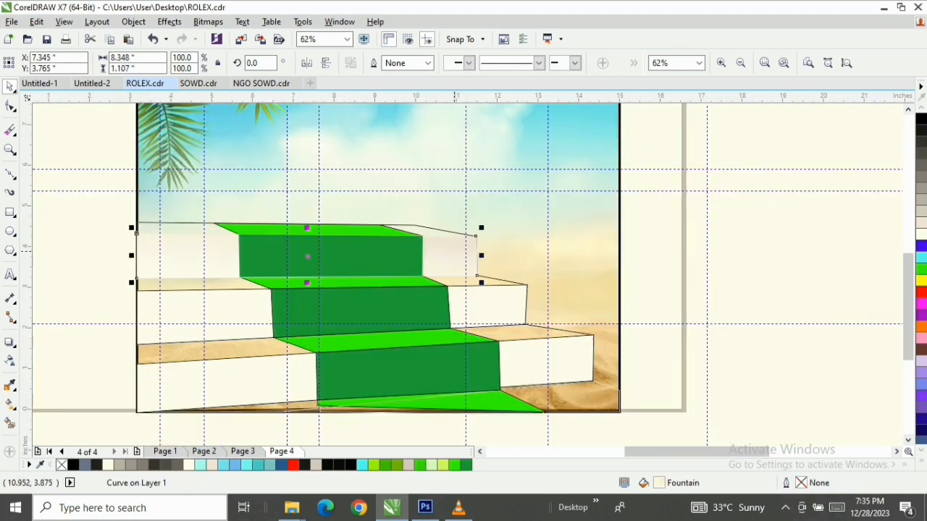
{"action": "left_click_drag", "start_coordinate": [455, 250], "coordinate": [485, 303]}
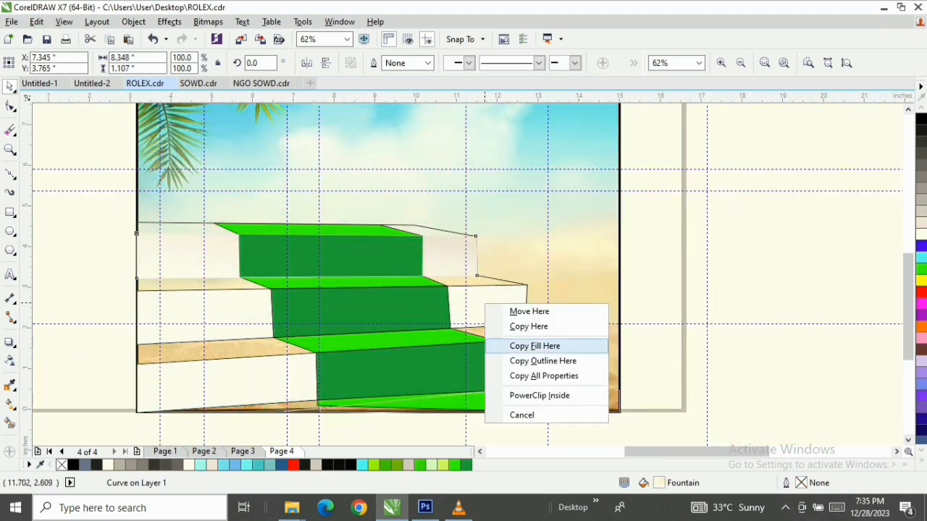
{"action": "left_click", "coordinate": [534, 346]}
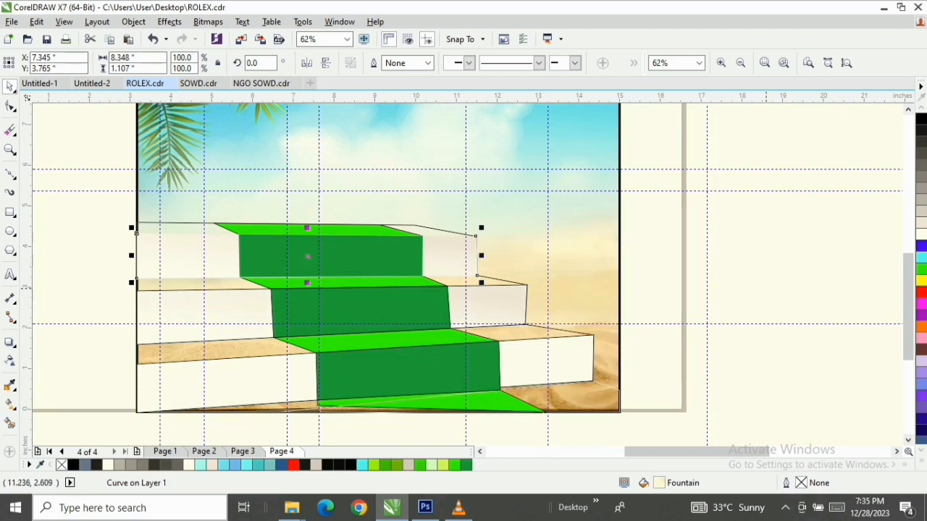
{"action": "left_click", "coordinate": [767, 288]}
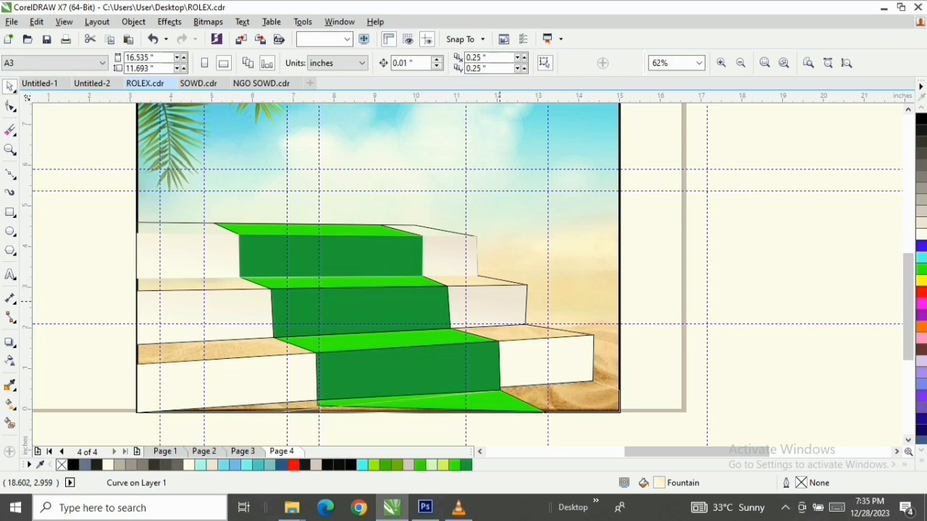
Copy the top step's gradient fill onto the bottom step's white front face
{"action": "double_click", "coordinate": [499, 301]}
{"action": "scroll", "coordinate": [498, 302], "scroll_direction": "up", "scroll_amount": 1}
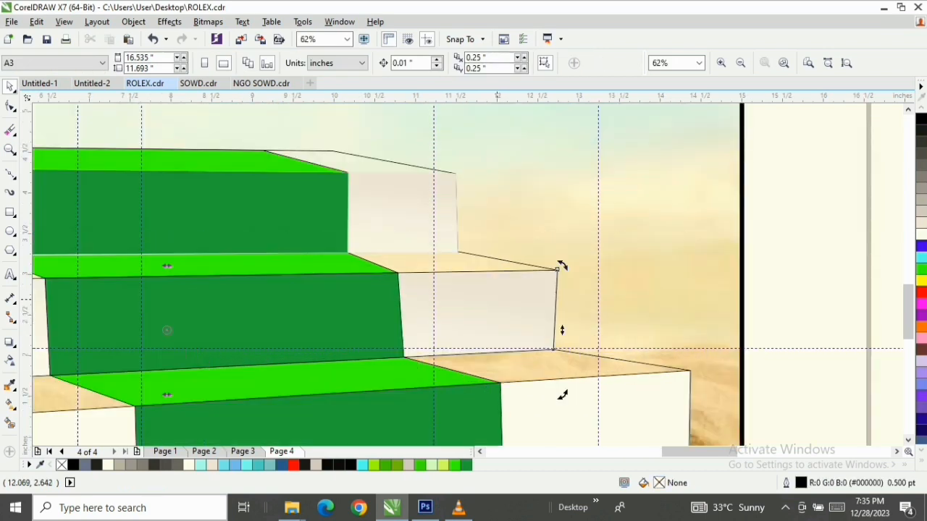
{"action": "scroll", "coordinate": [554, 402], "scroll_direction": "down", "scroll_amount": 1}
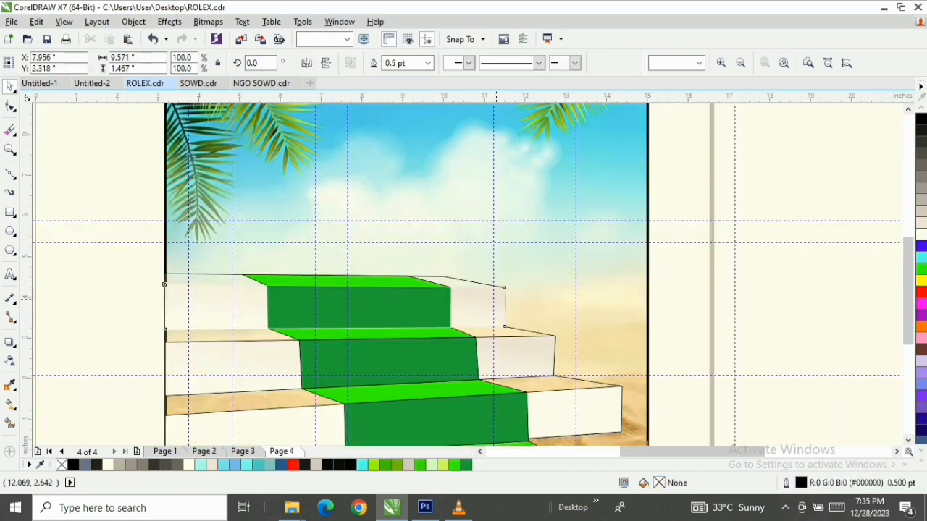
{"action": "left_click_drag", "start_coordinate": [497, 301], "coordinate": [565, 410]}
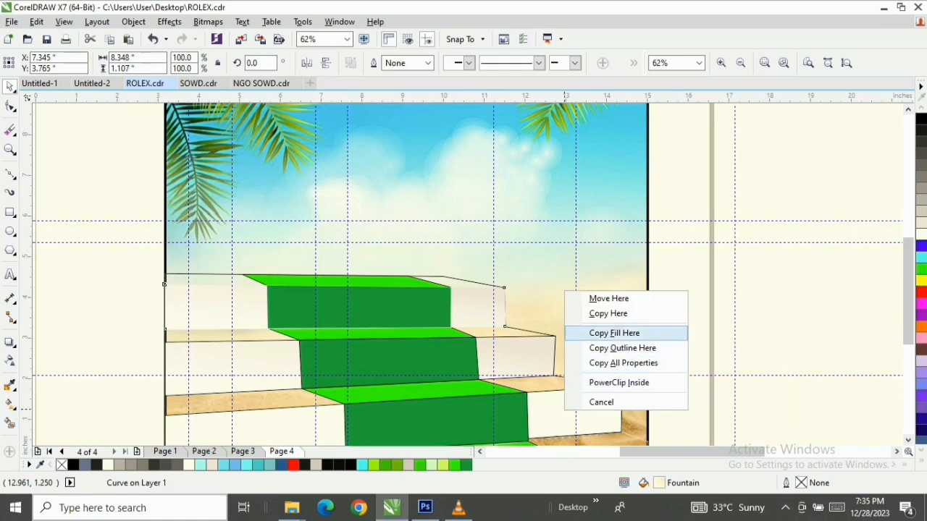
{"action": "left_click", "coordinate": [614, 333]}
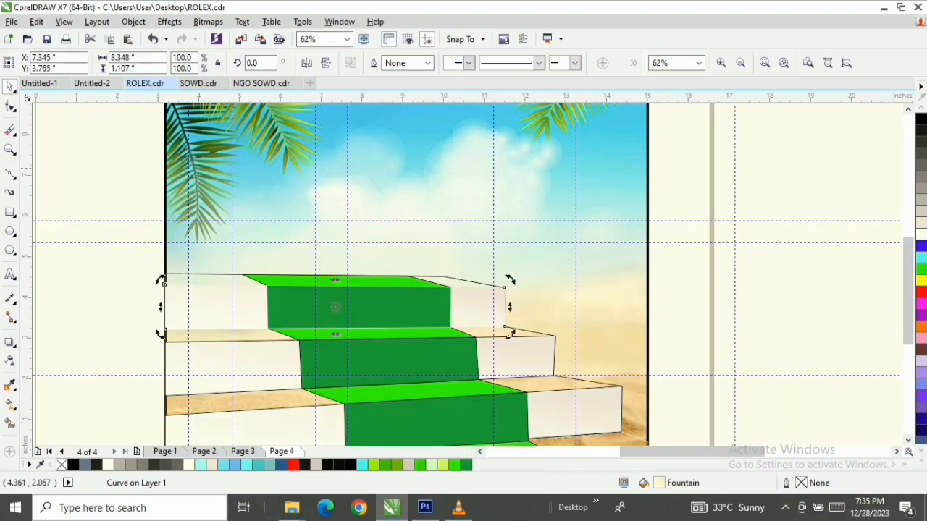
Fill the full staircase outline with white so the uncarpeted treads are covered
{"action": "left_click", "coordinate": [10, 150]}
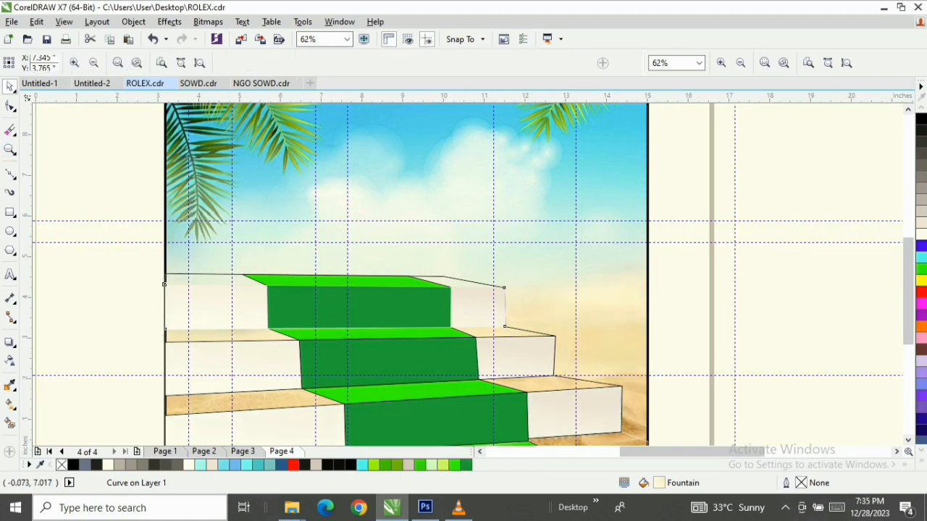
{"action": "left_click_drag", "start_coordinate": [153, 375], "coordinate": [293, 420]}
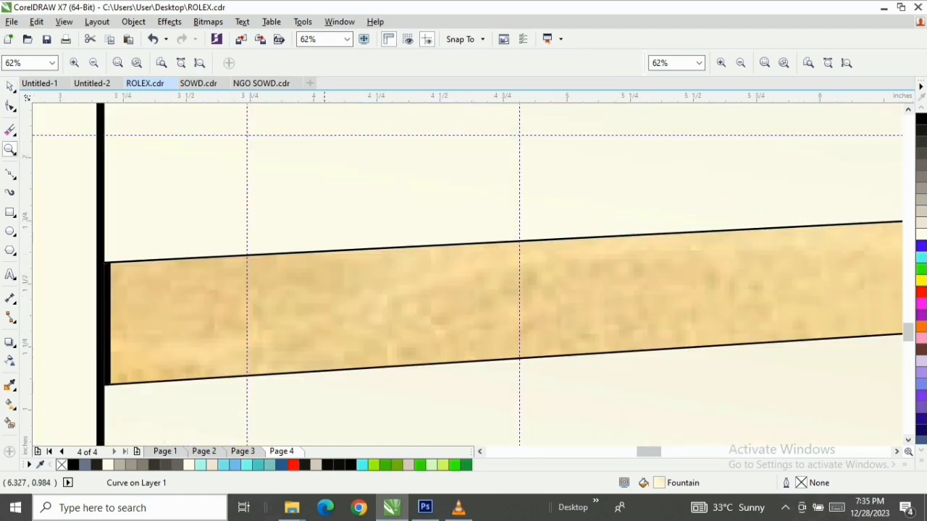
{"action": "key", "text": "F3"}
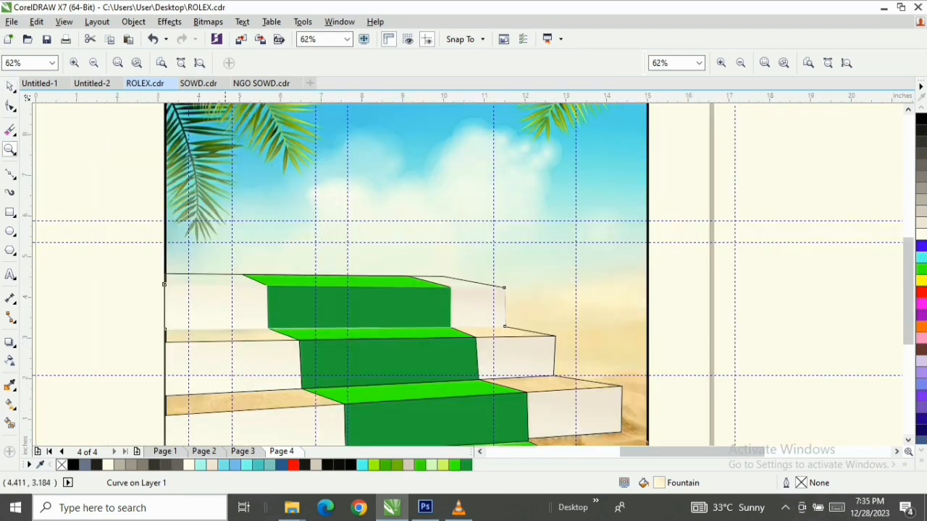
{"action": "left_click", "coordinate": [10, 85]}
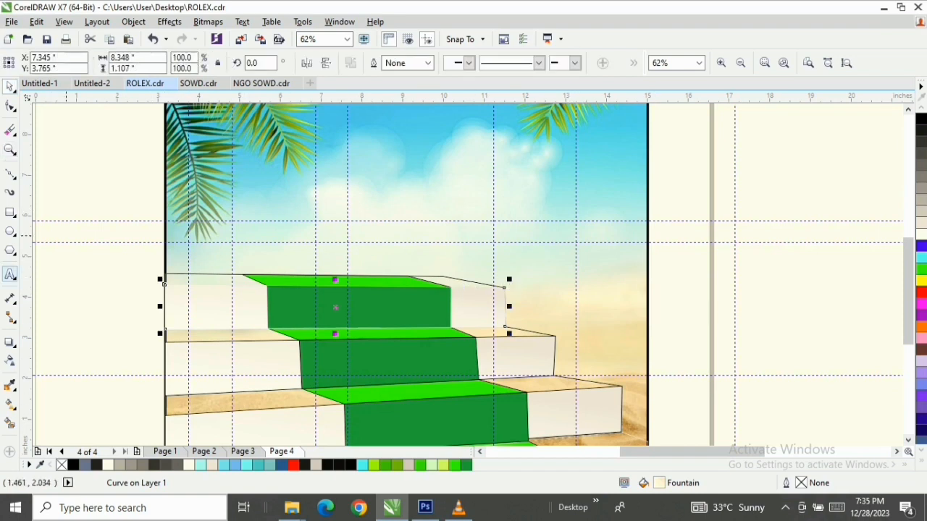
{"action": "left_click", "coordinate": [536, 332]}
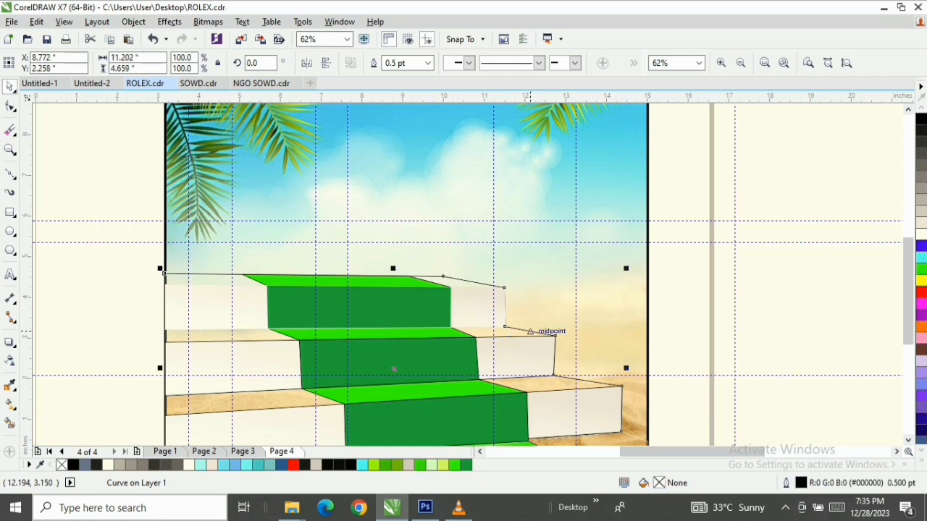
{"action": "left_click", "coordinate": [921, 234]}
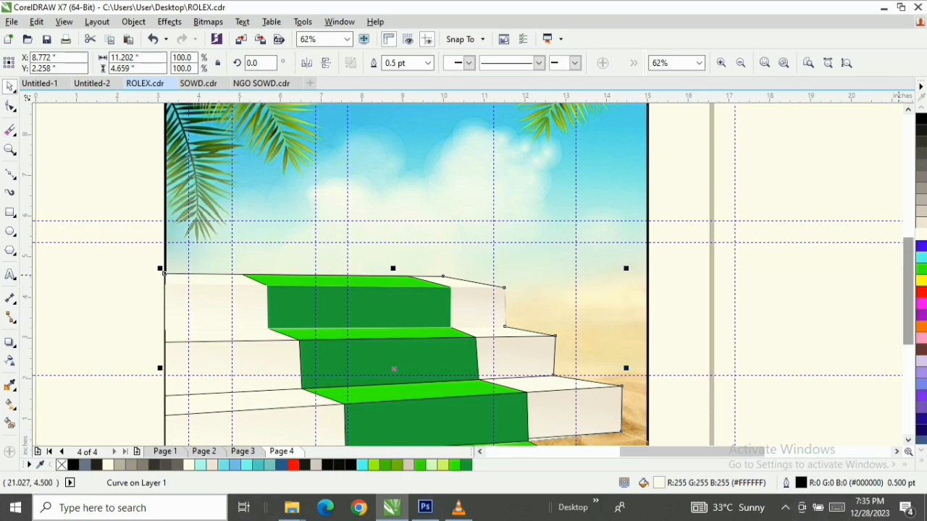
Reshape the light green carpet outline by moving its lower-left corner node down onto the poster's bottom edge
{"action": "left_click_drag", "start_coordinate": [908, 275], "coordinate": [908, 288]}
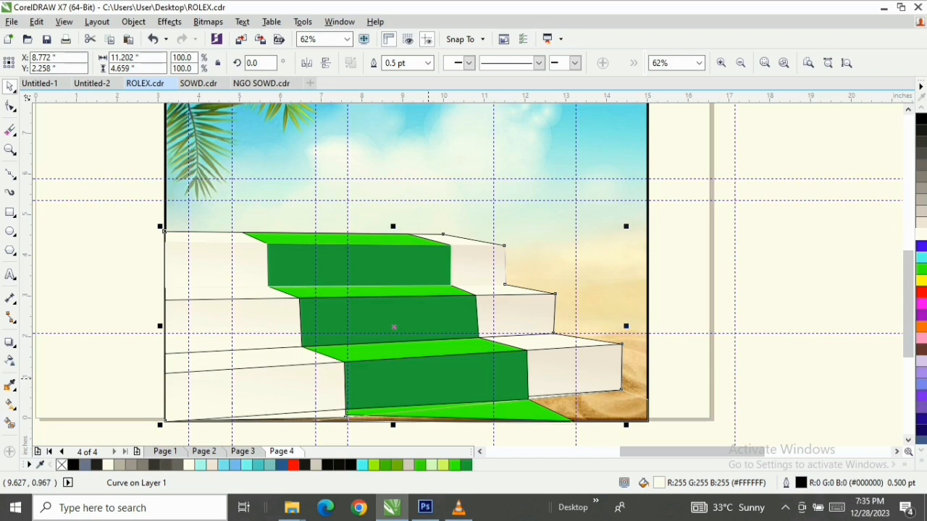
{"action": "double_click", "coordinate": [386, 413]}
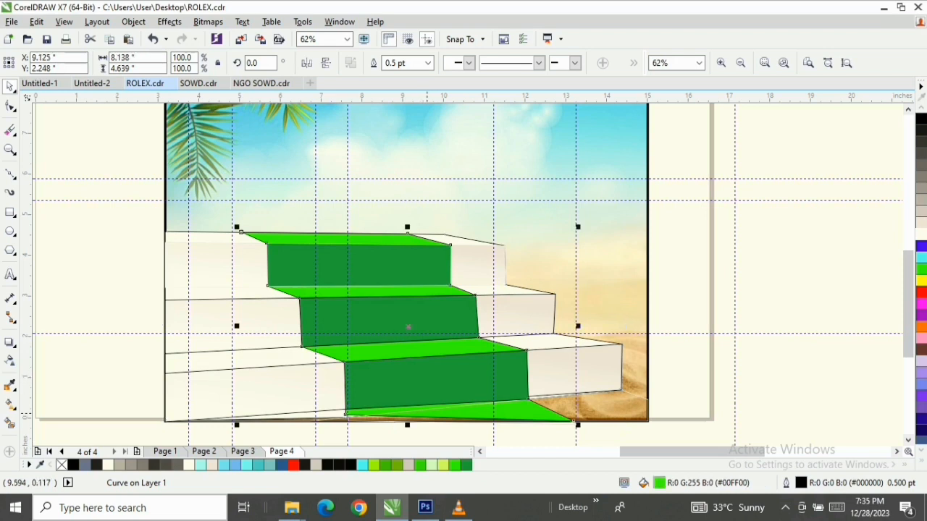
{"action": "scroll", "coordinate": [357, 418], "scroll_direction": "up", "scroll_amount": 1}
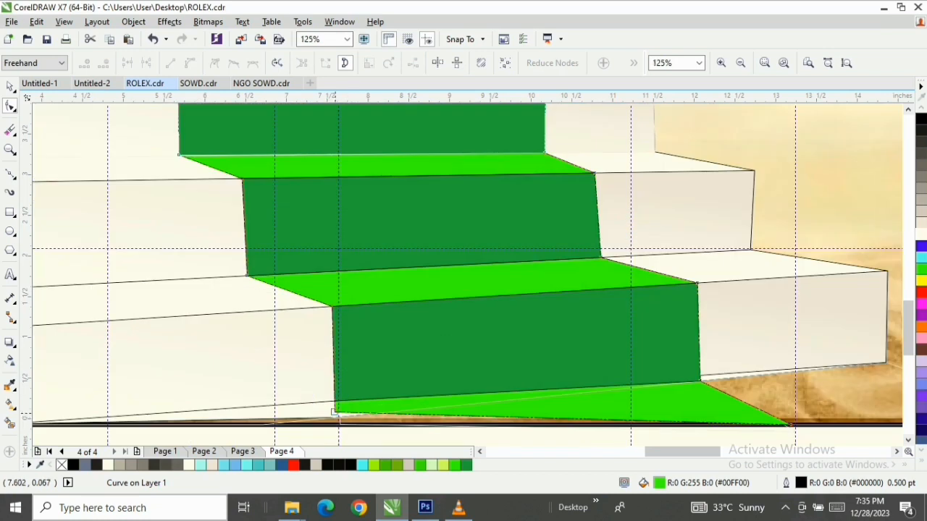
{"action": "left_click_drag", "start_coordinate": [334, 412], "coordinate": [335, 424]}
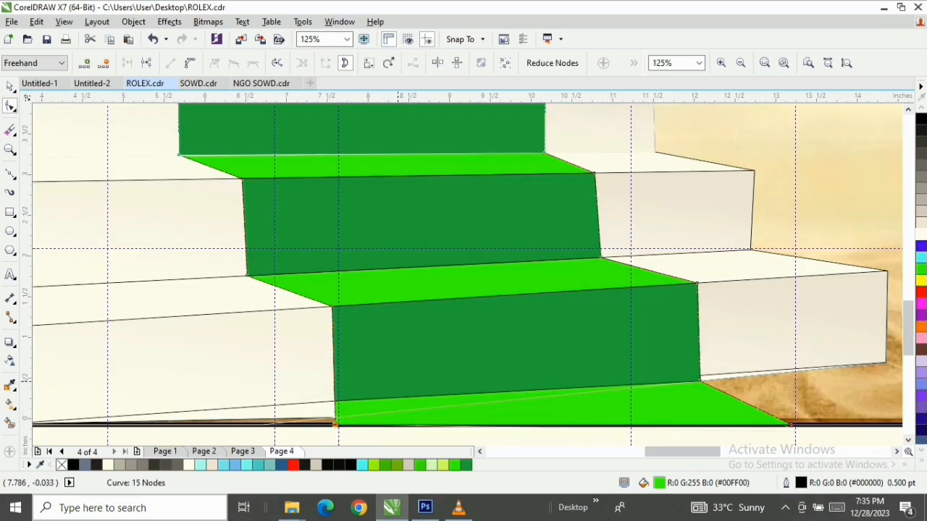
{"action": "key", "text": "F3"}
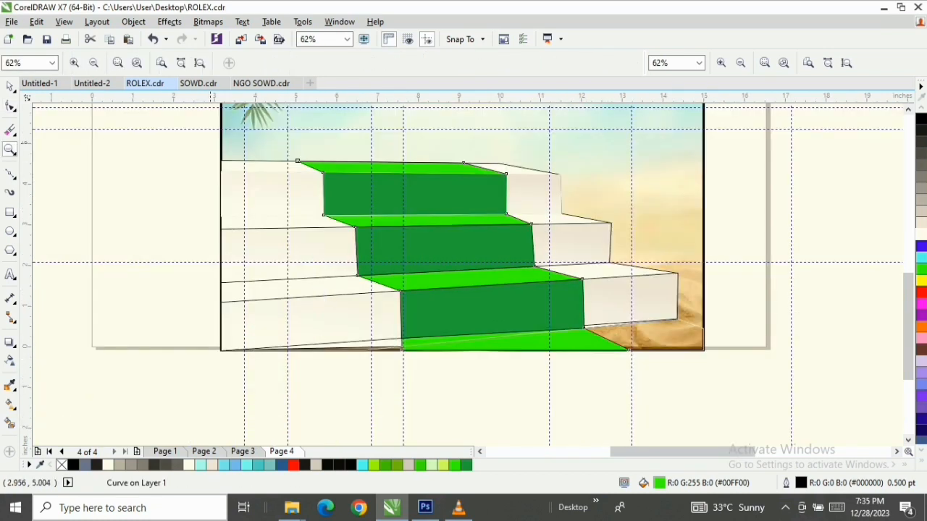
{"action": "left_click_drag", "start_coordinate": [191, 142], "coordinate": [726, 364]}
{"action": "key", "text": "space"}
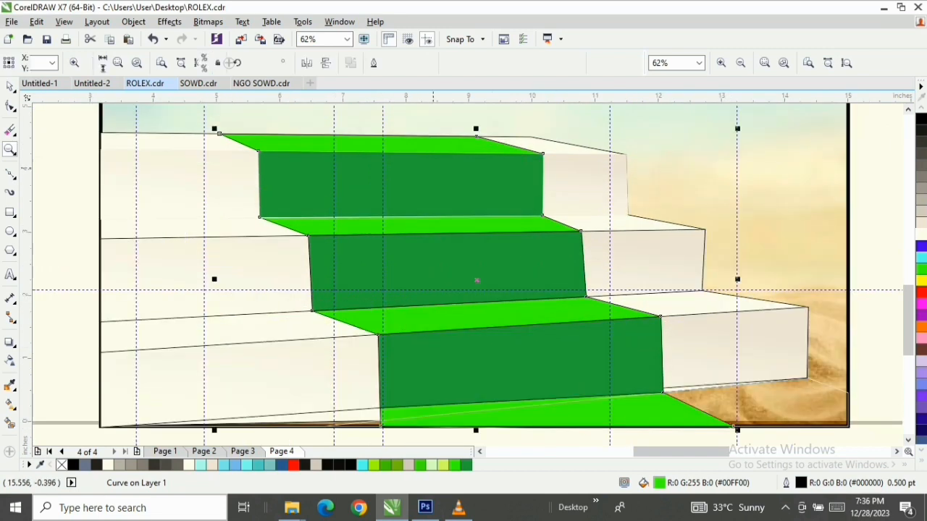
Try a linear transparency rising diagonally across the top step's dark green riser, and undo it
{"action": "left_click", "coordinate": [429, 174]}
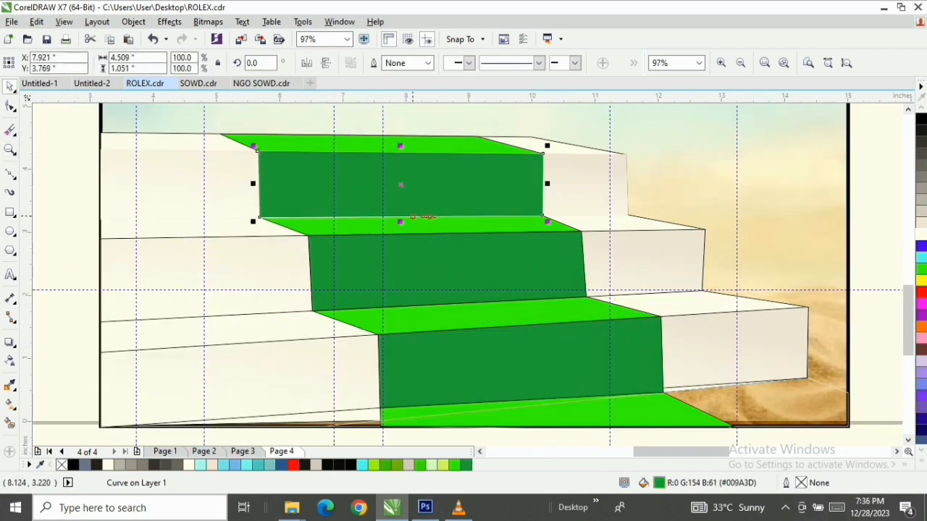
{"action": "left_click", "coordinate": [9, 360]}
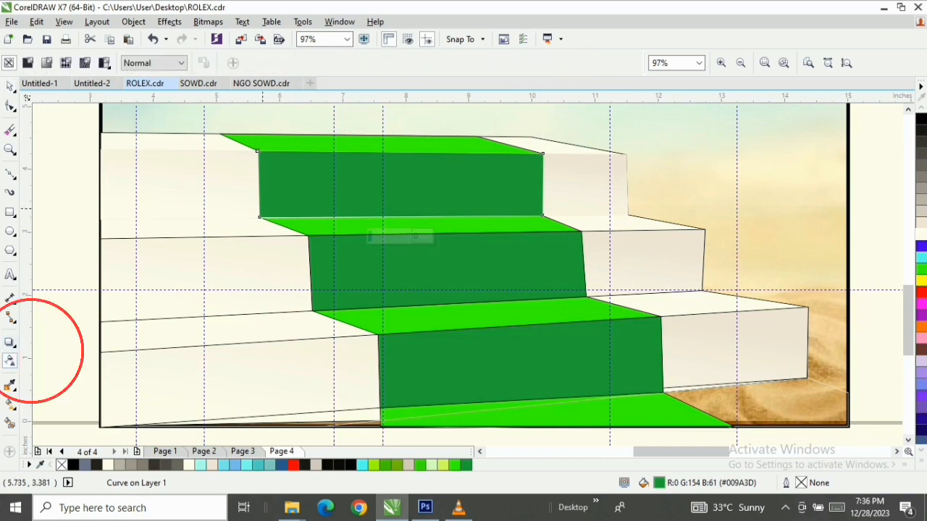
{"action": "left_click_drag", "start_coordinate": [262, 210], "coordinate": [419, 129]}
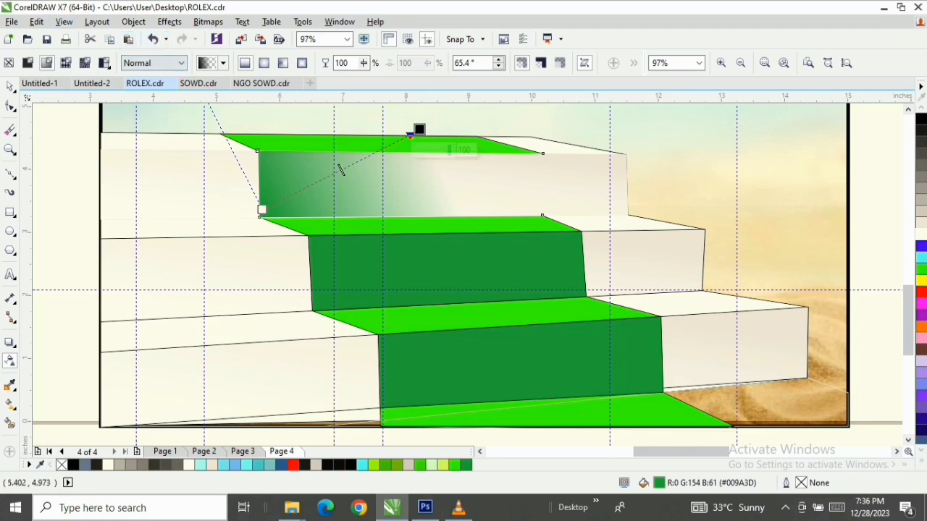
{"action": "left_click", "coordinate": [153, 39]}
{"action": "left_click", "coordinate": [10, 87]}
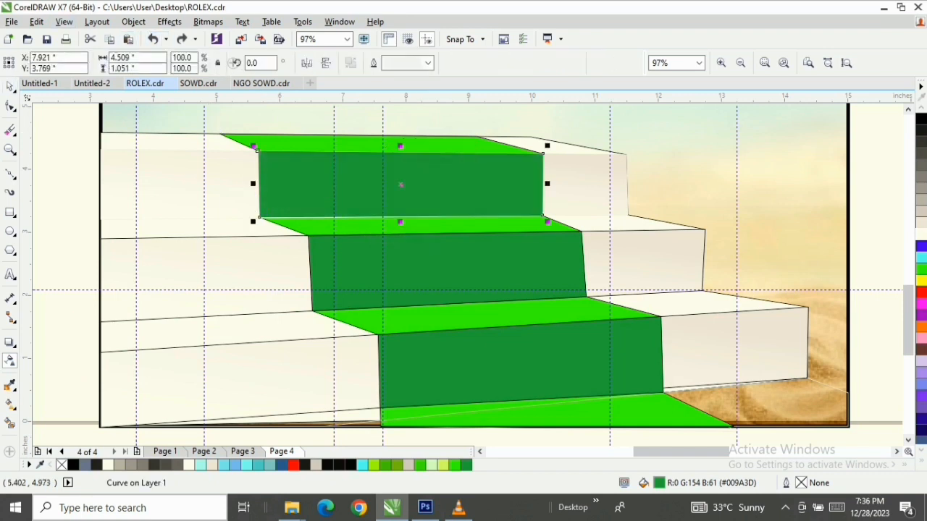
Move the top step's dark green riser down to check what lies behind it, and undo the move
{"action": "double_click", "coordinate": [312, 181]}
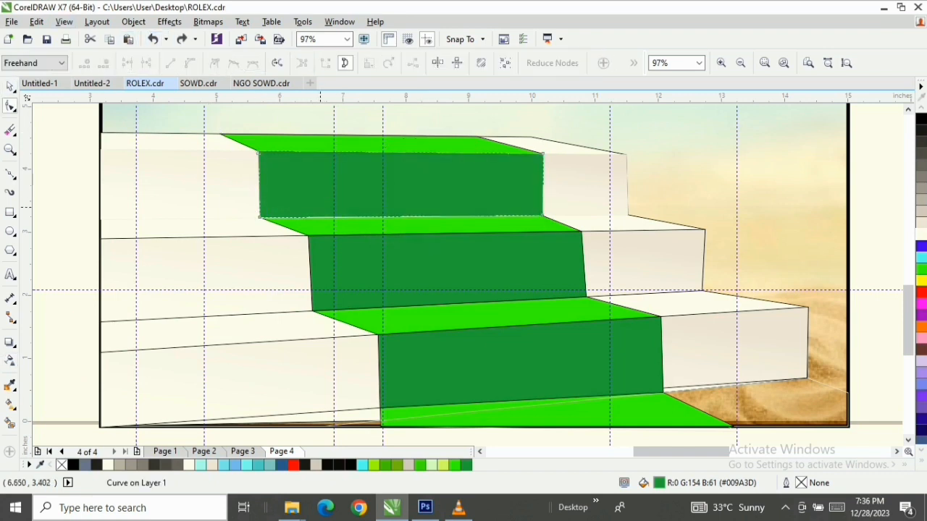
{"action": "key", "text": "space"}
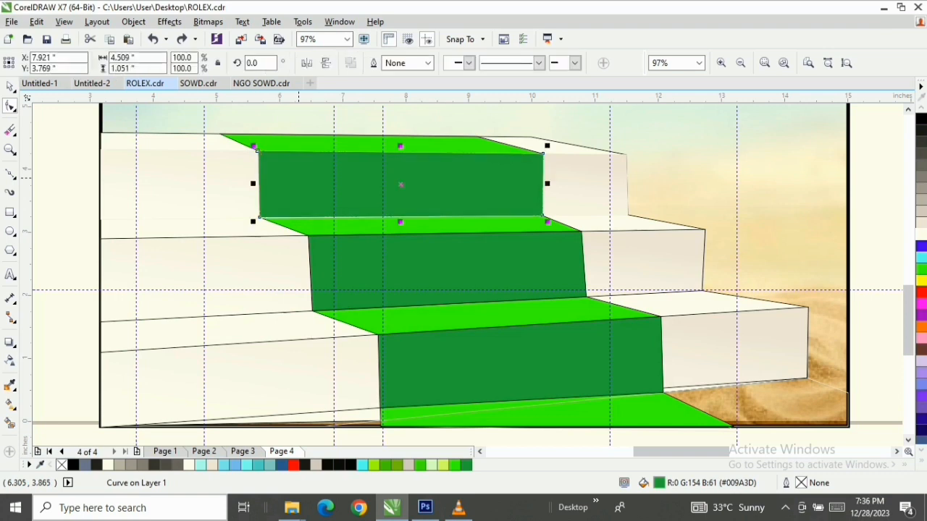
{"action": "left_click_drag", "start_coordinate": [298, 183], "coordinate": [299, 216]}
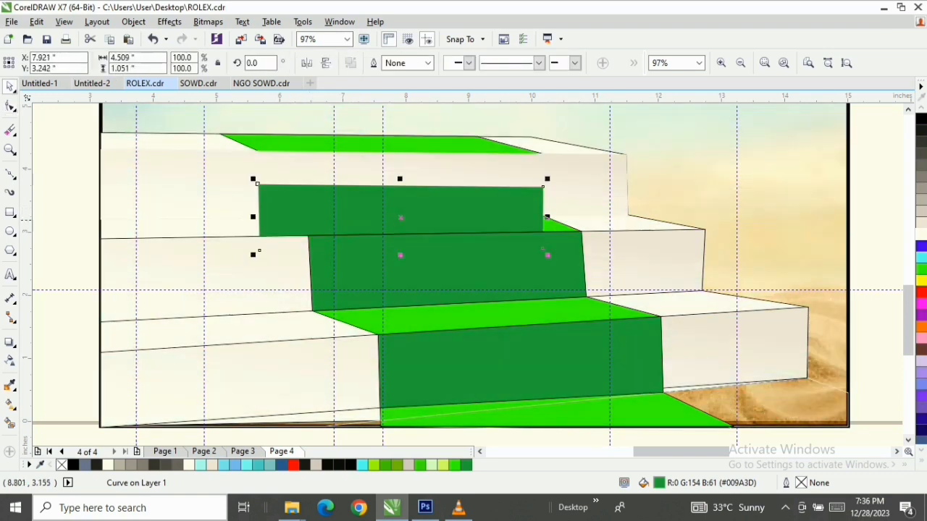
{"action": "key", "text": "ctrl+z"}
{"action": "key", "text": "space"}
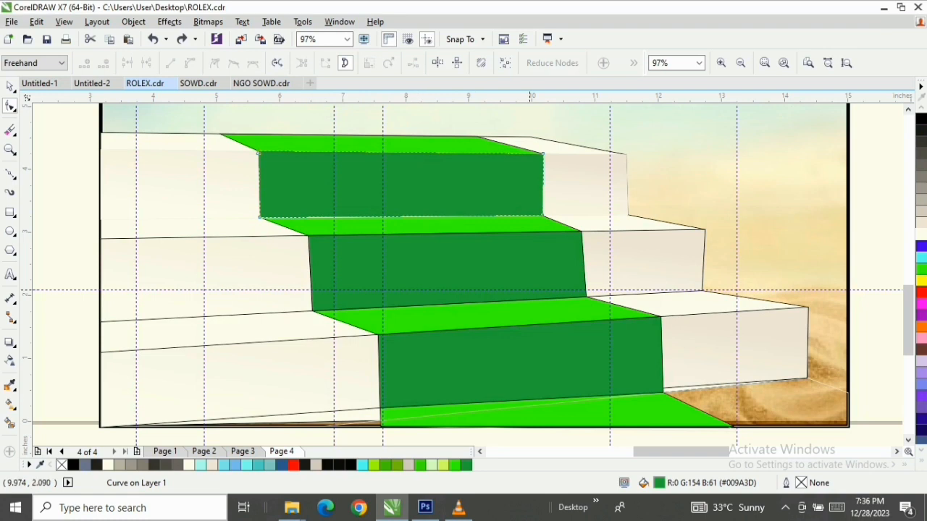
{"action": "key", "text": "space"}
Bring the light green carpet shape to the front, followed by the two upper steps' five face objects and the bottom dark green riser
{"action": "left_click", "coordinate": [317, 142]}
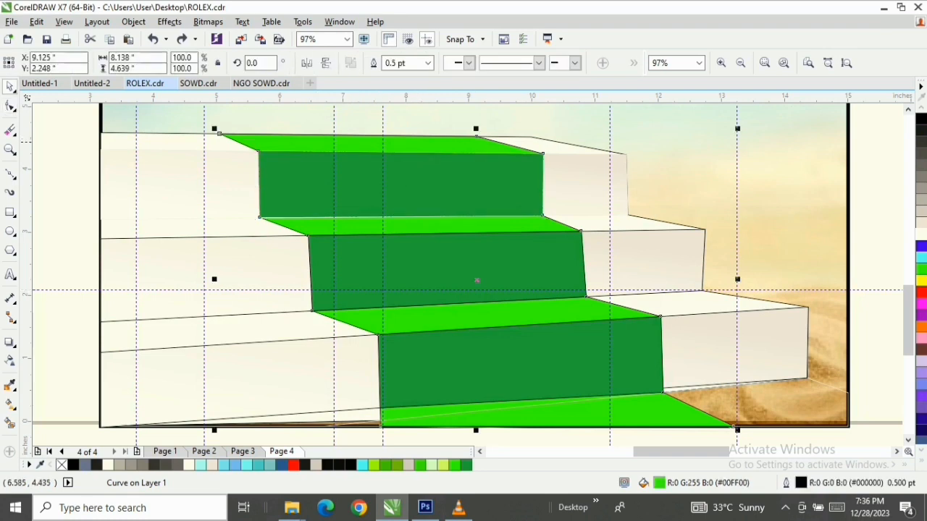
{"action": "key", "text": "shift+Page_Up"}
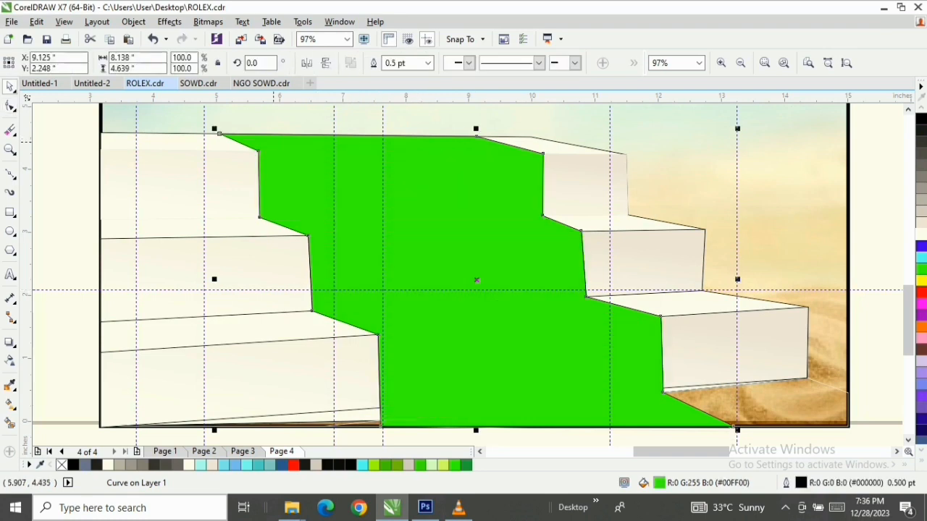
{"action": "left_click_drag", "start_coordinate": [49, 143], "coordinate": [686, 382]}
{"action": "key", "text": "shift+Page_Up"}
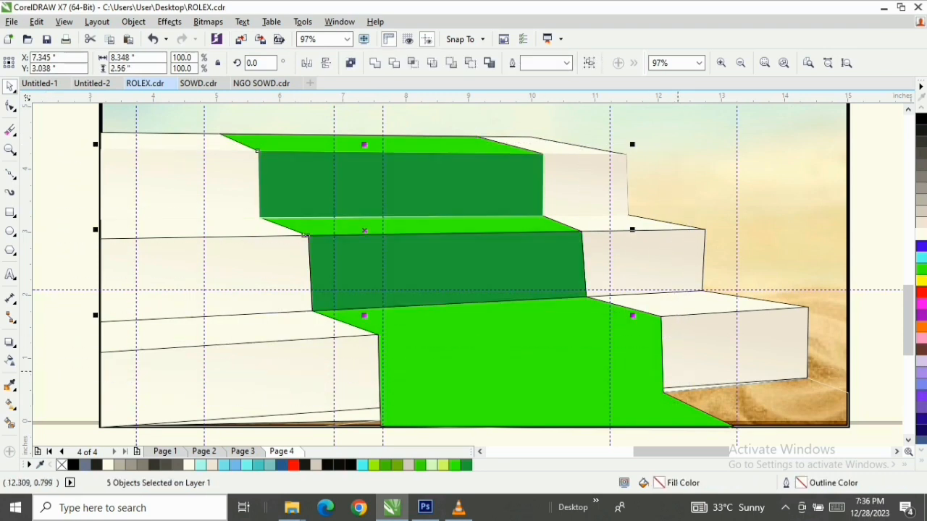
{"action": "left_click", "coordinate": [66, 346]}
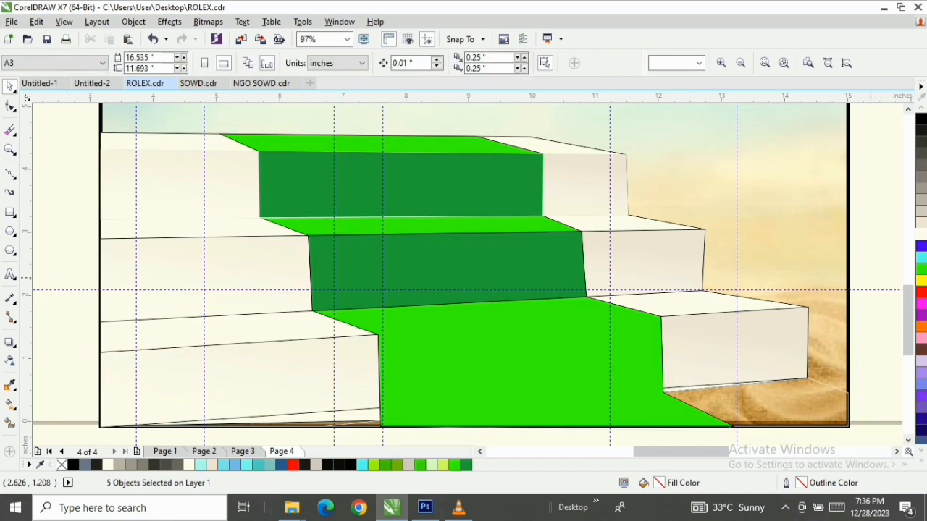
{"action": "left_click_drag", "start_coordinate": [872, 269], "coordinate": [347, 433]}
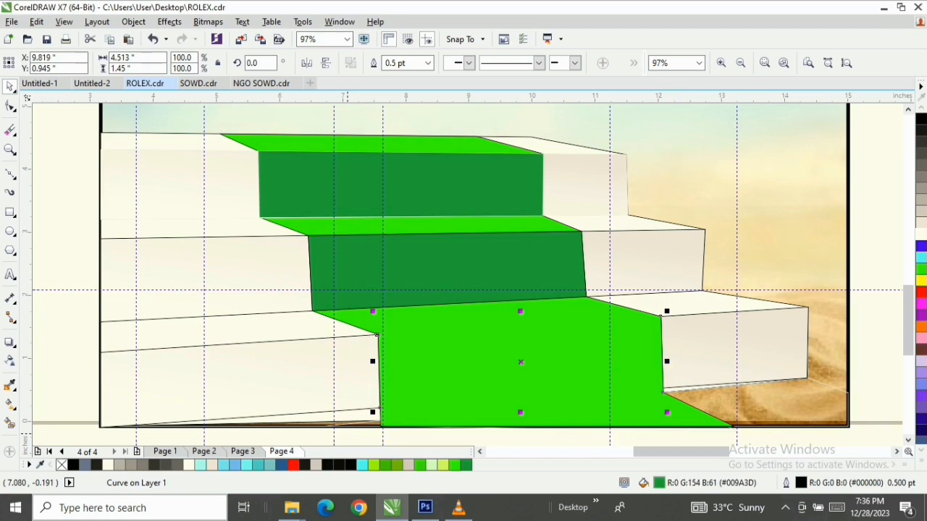
{"action": "key", "text": "shift+Page_Up"}
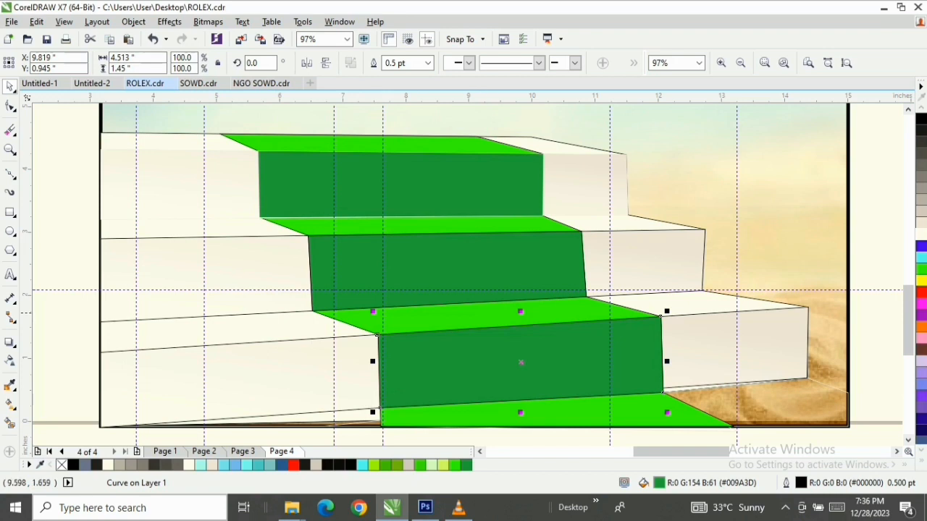
Try a short linear transparency from the middle of the top step's dark green riser, and undo it
{"action": "left_click_drag", "start_coordinate": [908, 321], "coordinate": [908, 315]}
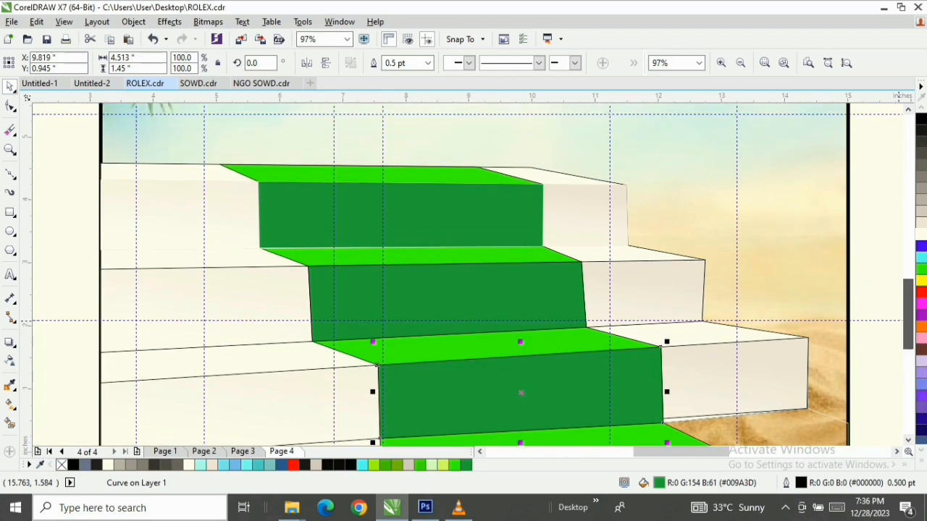
{"action": "left_click", "coordinate": [401, 215]}
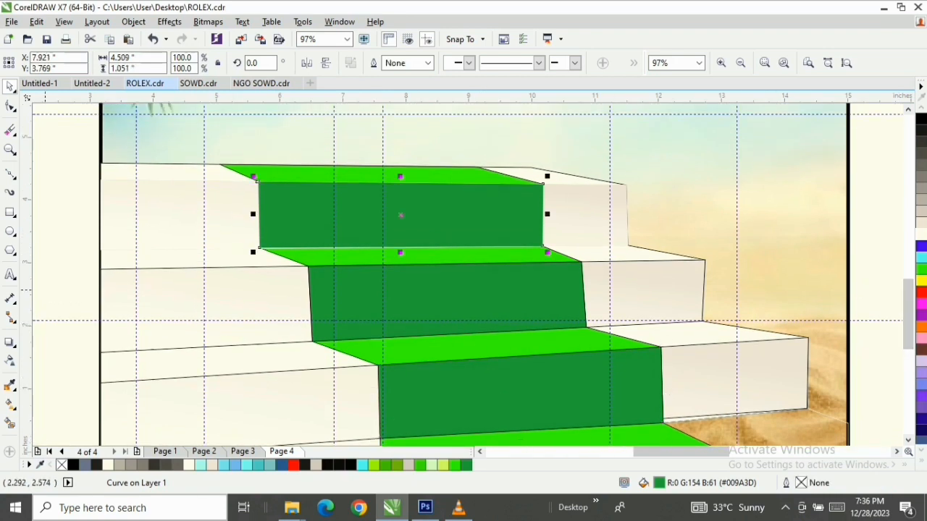
{"action": "left_click", "coordinate": [11, 360]}
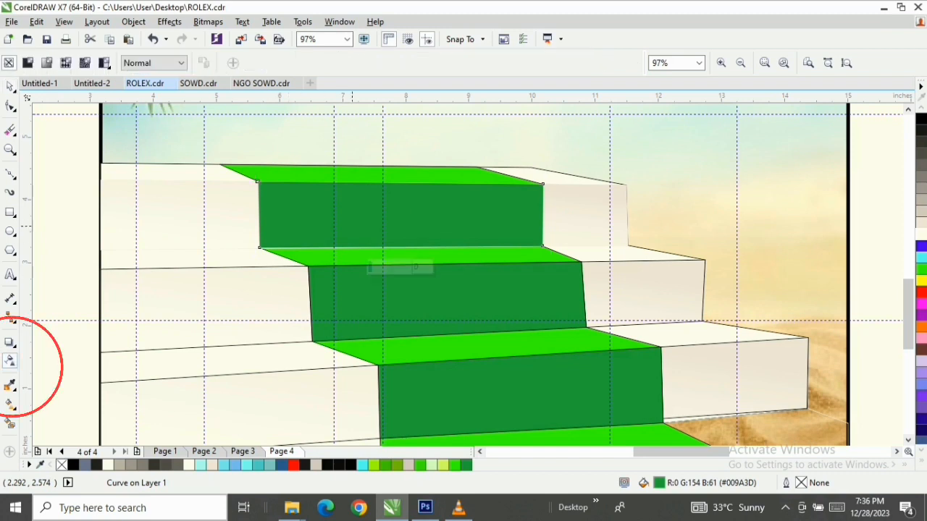
{"action": "left_click_drag", "start_coordinate": [385, 226], "coordinate": [412, 172]}
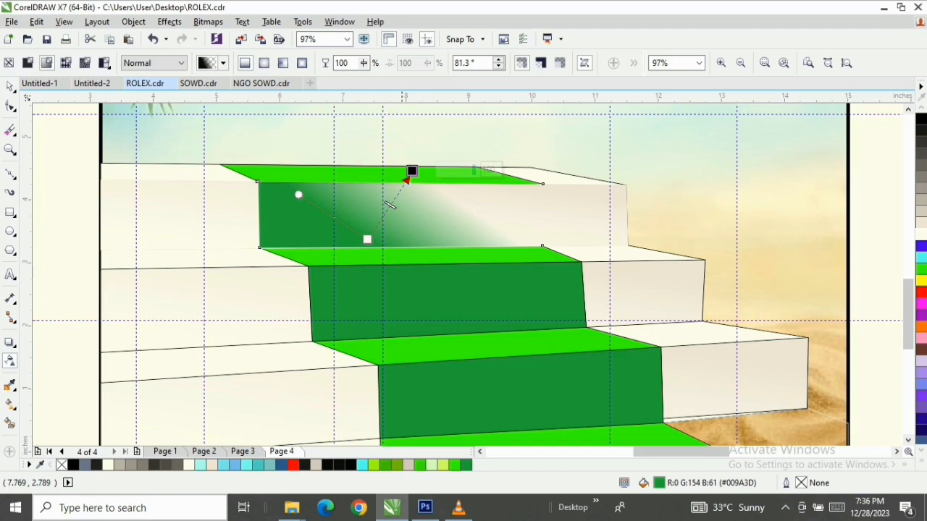
{"action": "key", "text": "ctrl+z"}
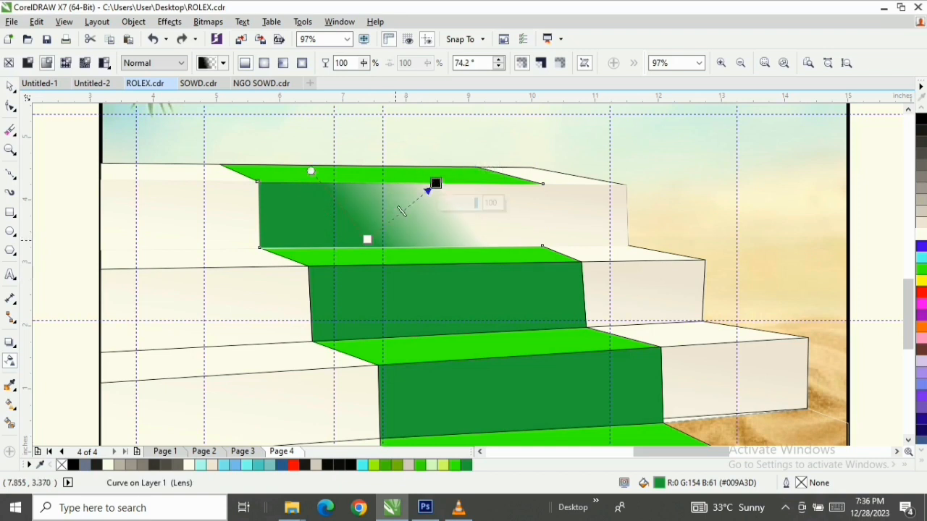
{"action": "key", "text": "ctrl+z"}
Move the top dark green riser down over the middle step to inspect the area behind it, and undo the move
{"action": "key", "text": "space"}
{"action": "left_click_drag", "start_coordinate": [411, 217], "coordinate": [417, 306]}
{"action": "key", "text": "ctrl+z"}
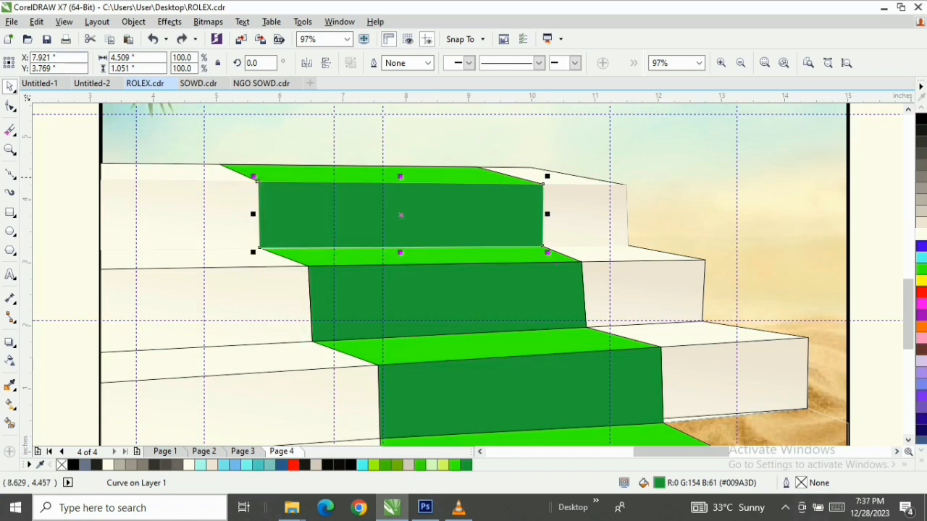
Bring the light green carpet shape to the front, and stack only the dark green risers of the three steps above it
{"action": "left_click", "coordinate": [283, 168]}
{"action": "key", "text": "shift+Page_Up"}
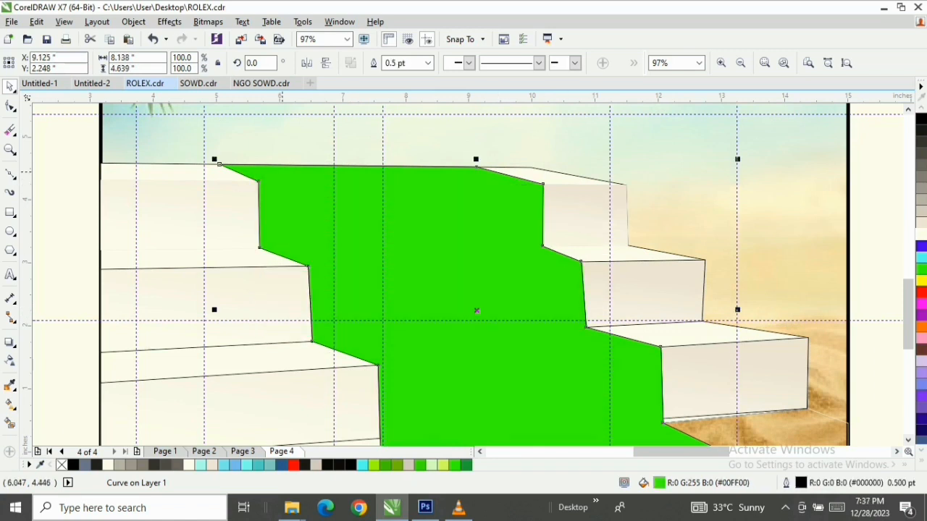
{"action": "left_click_drag", "start_coordinate": [62, 166], "coordinate": [612, 344]}
{"action": "key", "text": "shift+Page_Up"}
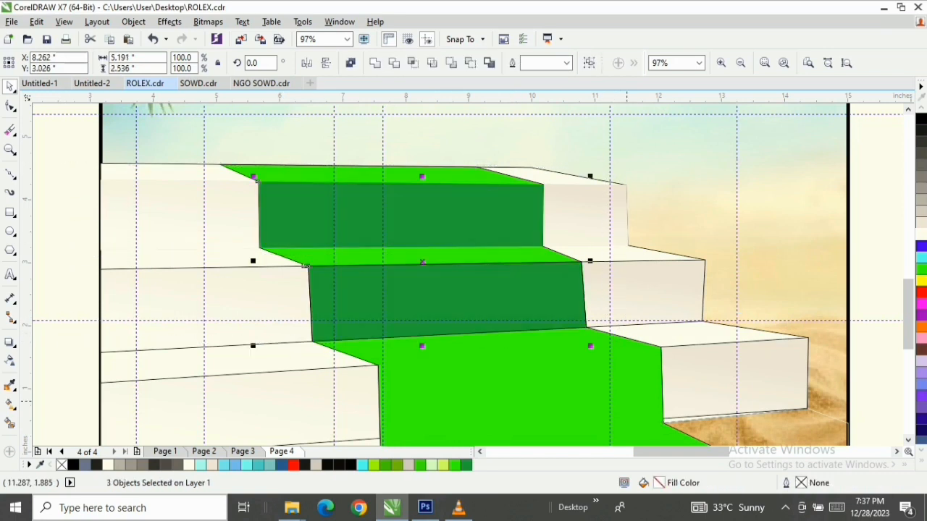
{"action": "scroll", "coordinate": [341, 289], "scroll_direction": "down", "scroll_amount": 2}
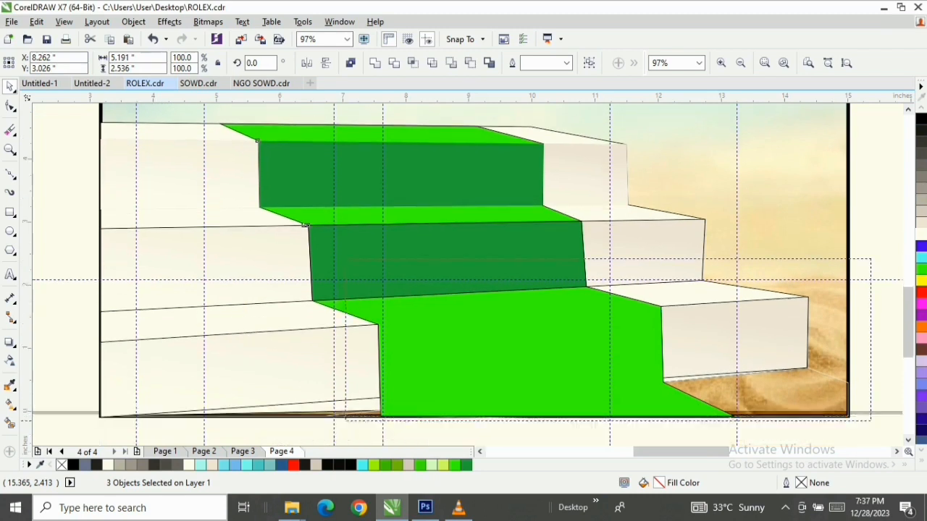
{"action": "left_click", "coordinate": [376, 326]}
{"action": "key", "text": "shift+Page_Up"}
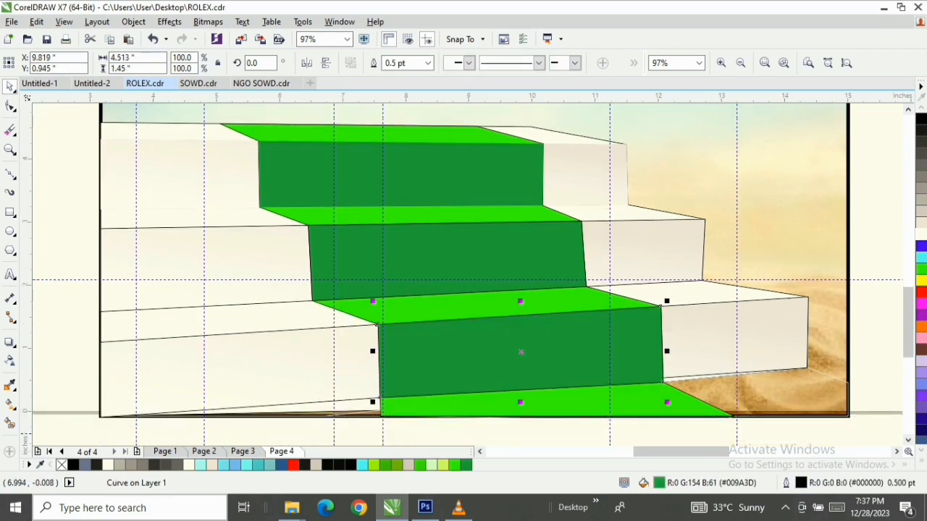
Apply a linear transparency at about 61° to the top step's dark green riser, fading toward its upper-right corner
{"action": "scroll", "coordinate": [908, 319], "scroll_direction": "up", "scroll_amount": 2}
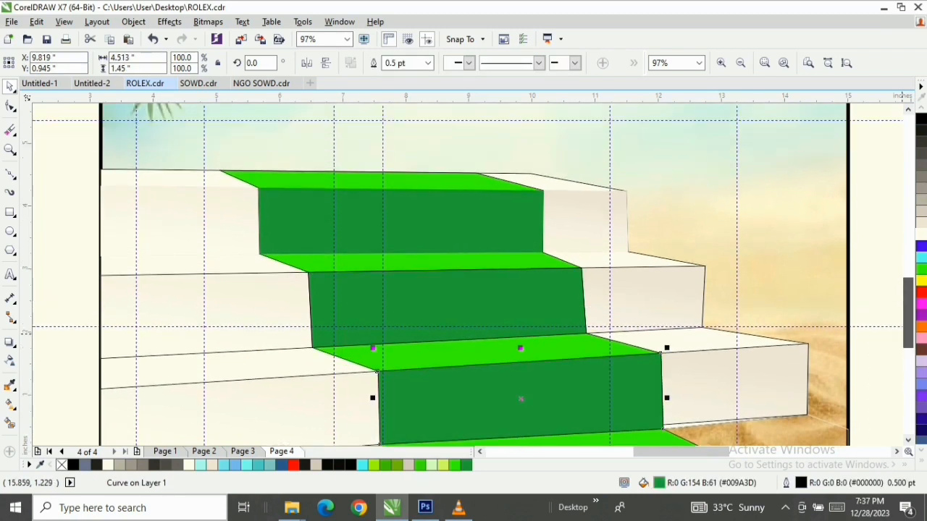
{"action": "scroll", "coordinate": [902, 380], "scroll_direction": "up", "scroll_amount": 1}
{"action": "left_click", "coordinate": [412, 233]}
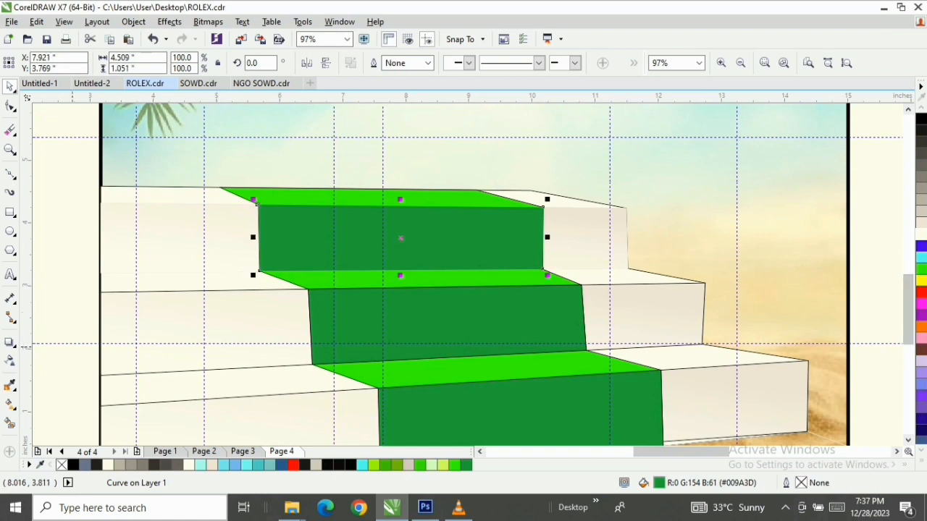
{"action": "left_click", "coordinate": [10, 360]}
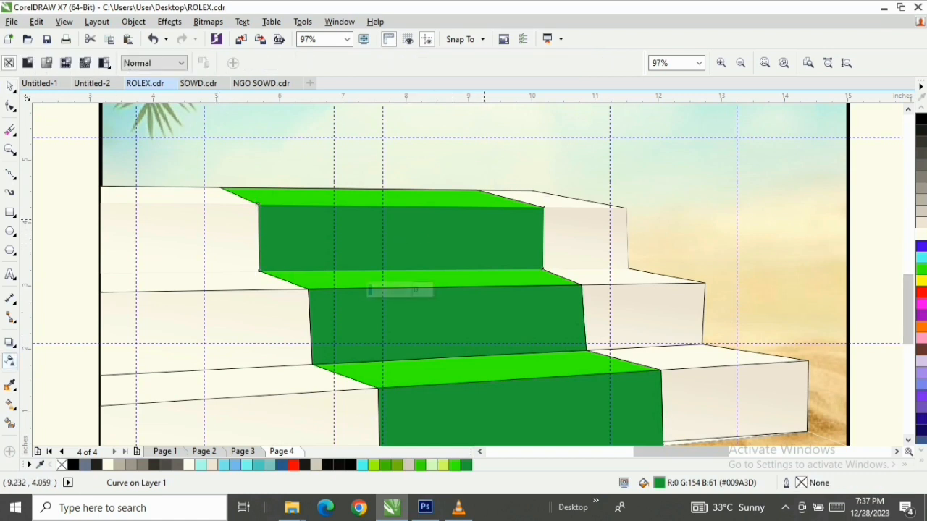
{"action": "left_click_drag", "start_coordinate": [482, 218], "coordinate": [542, 229]}
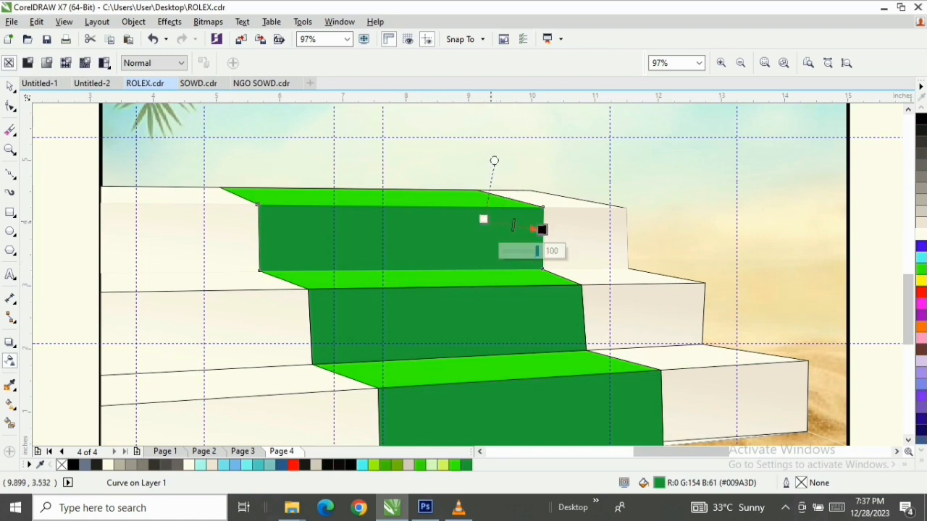
{"action": "left_click_drag", "start_coordinate": [484, 219], "coordinate": [370, 302]}
{"action": "left_click_drag", "start_coordinate": [533, 233], "coordinate": [522, 212]}
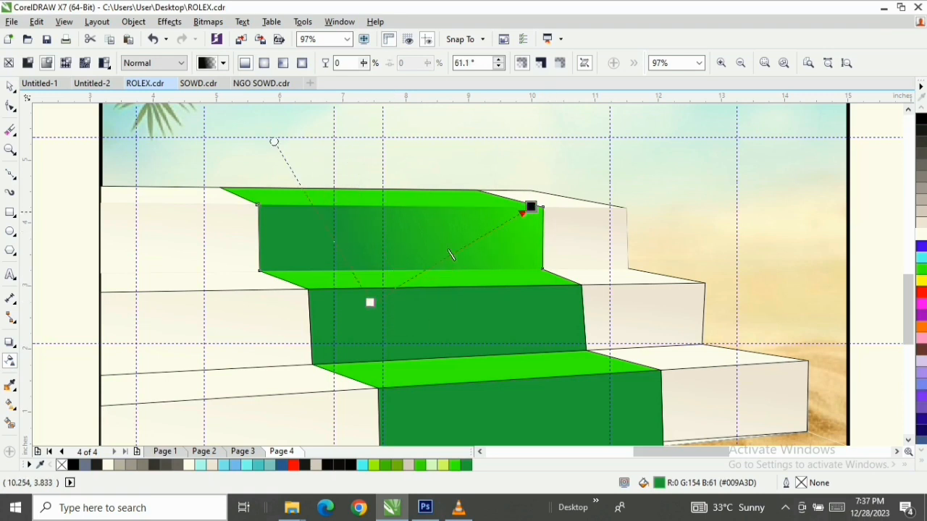
Adjust the top riser's linear transparency to about 75.5°, starting below its lower edge and fading past its upper-right corner
{"action": "left_click_drag", "start_coordinate": [370, 303], "coordinate": [411, 300]}
{"action": "left_click_drag", "start_coordinate": [316, 178], "coordinate": [291, 156]}
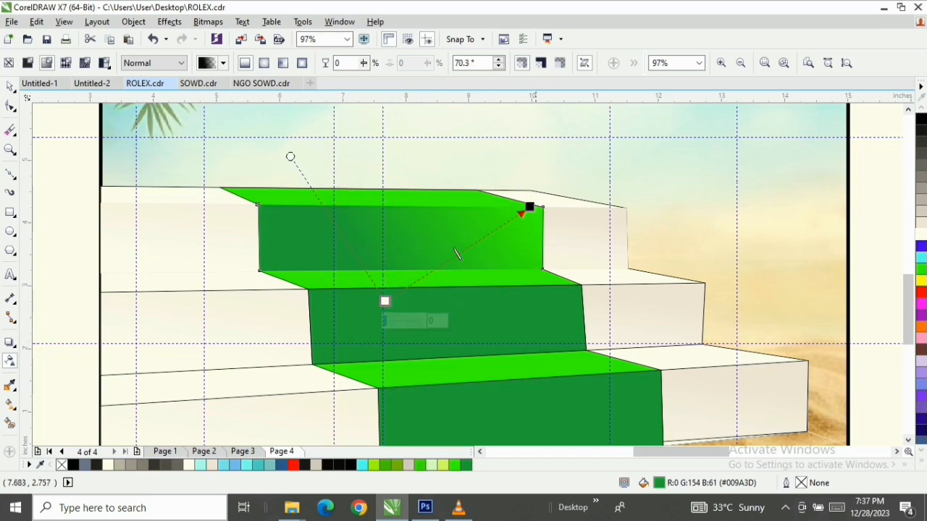
{"action": "left_click_drag", "start_coordinate": [530, 207], "coordinate": [530, 189]}
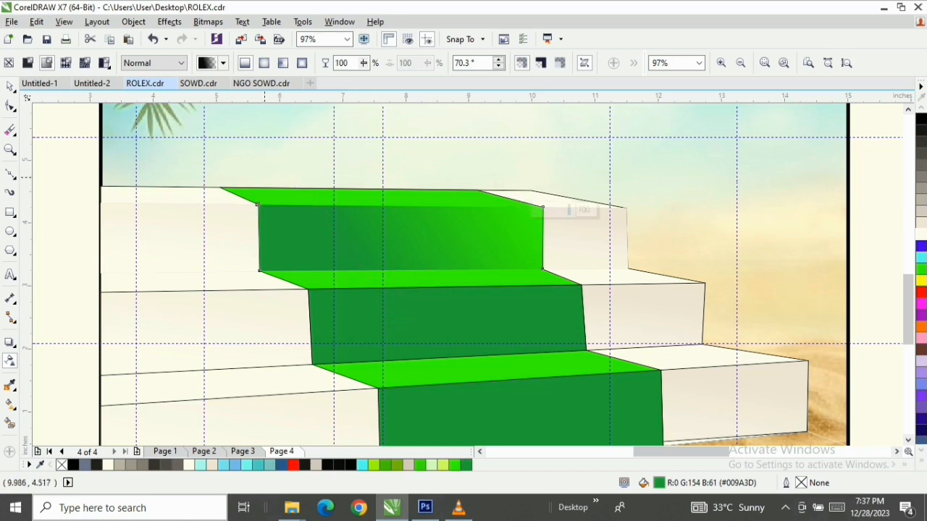
{"action": "left_click_drag", "start_coordinate": [273, 156], "coordinate": [255, 171]}
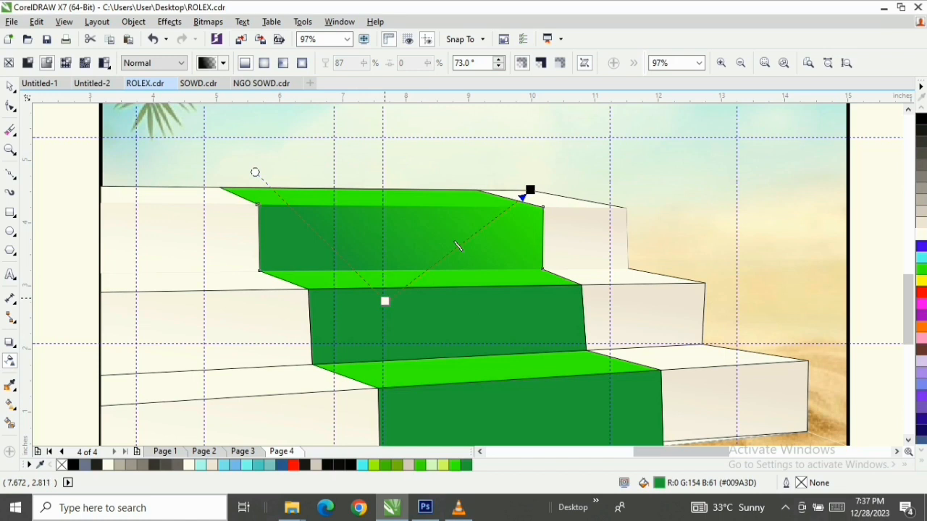
{"action": "left_click_drag", "start_coordinate": [385, 300], "coordinate": [397, 311]}
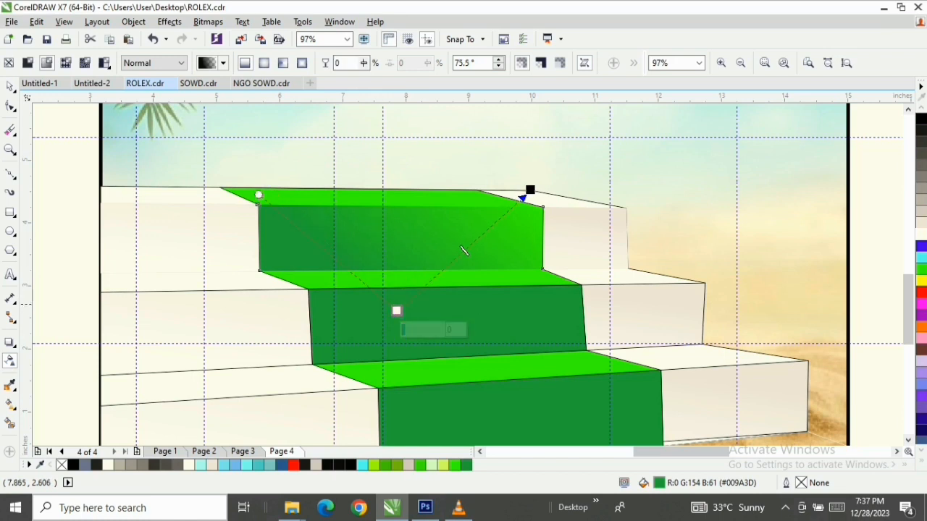
{"action": "key", "text": "space"}
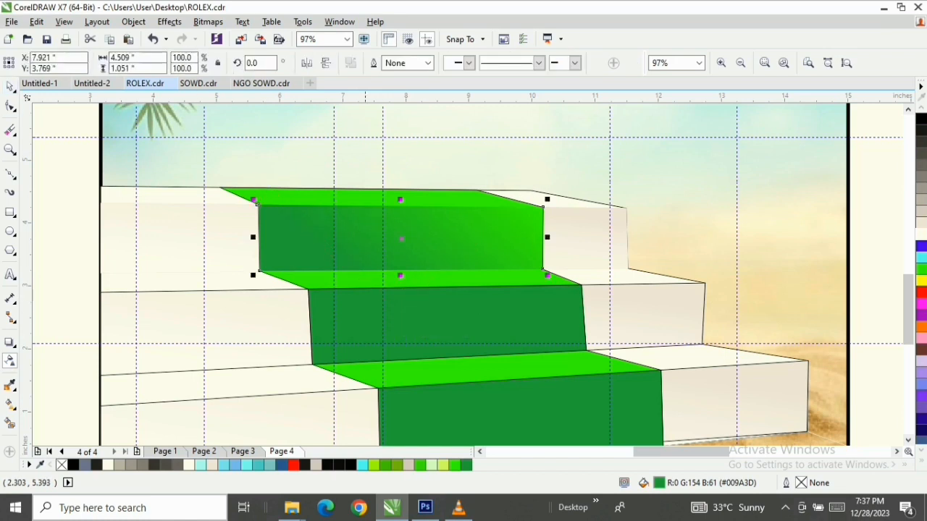
Remove the outline of the second step's dark green riser and apply a linear transparency at about 81° fading up to the right
{"action": "left_click", "coordinate": [426, 311]}
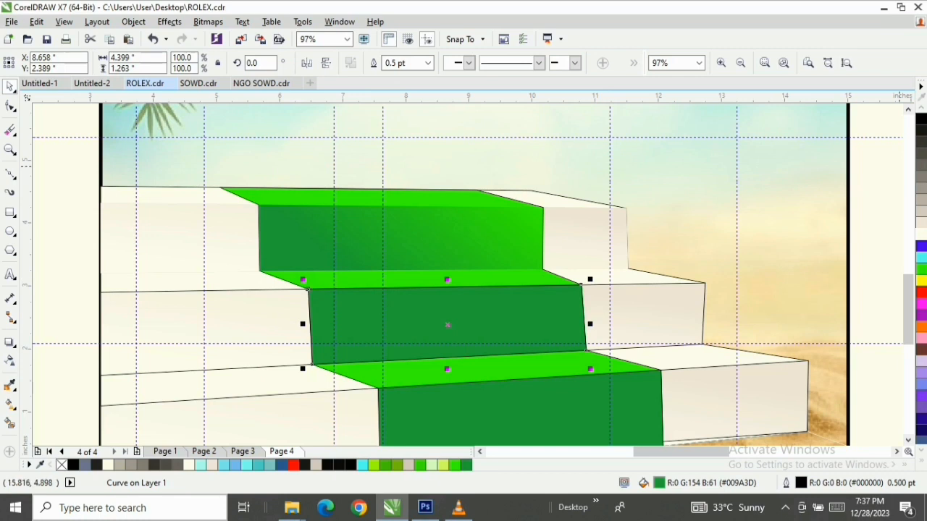
{"action": "left_click", "coordinate": [921, 462]}
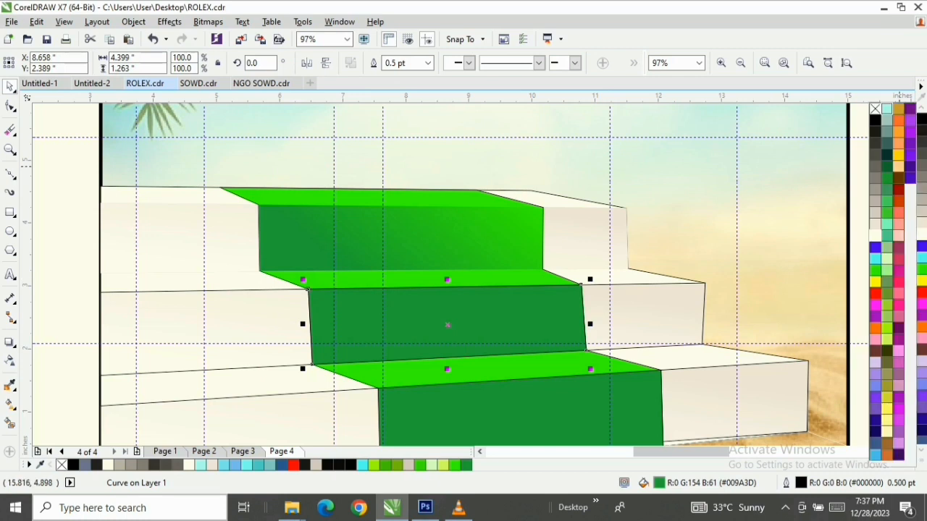
{"action": "right_click", "coordinate": [875, 109]}
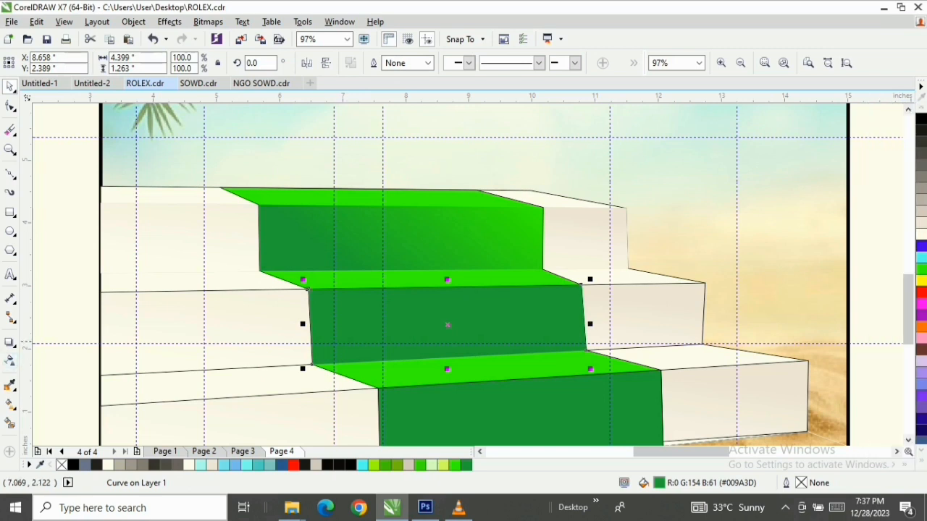
{"action": "left_click", "coordinate": [10, 360]}
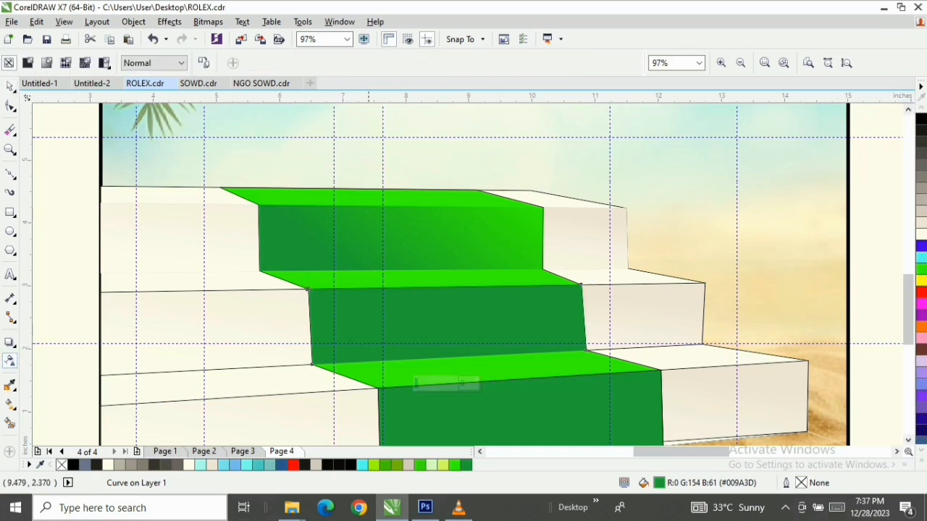
{"action": "left_click_drag", "start_coordinate": [345, 353], "coordinate": [495, 254]}
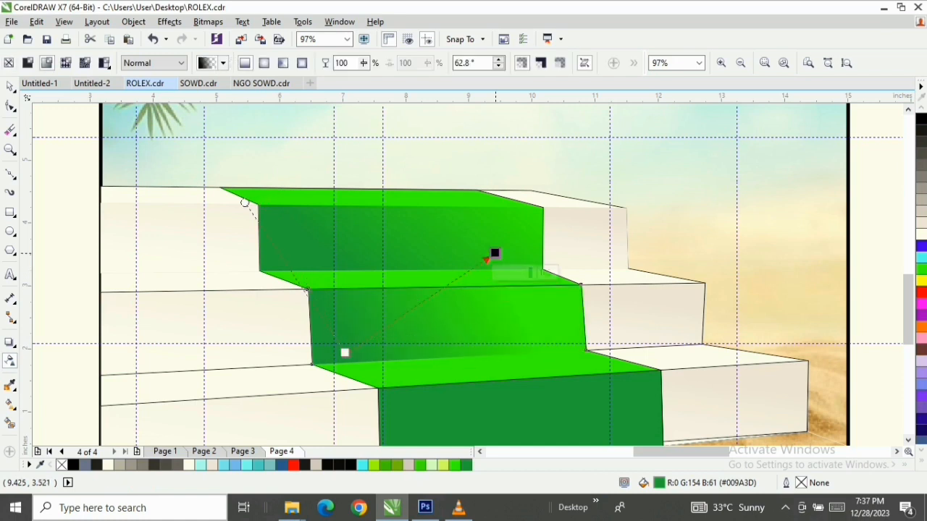
{"action": "left_click_drag", "start_coordinate": [345, 353], "coordinate": [439, 358]}
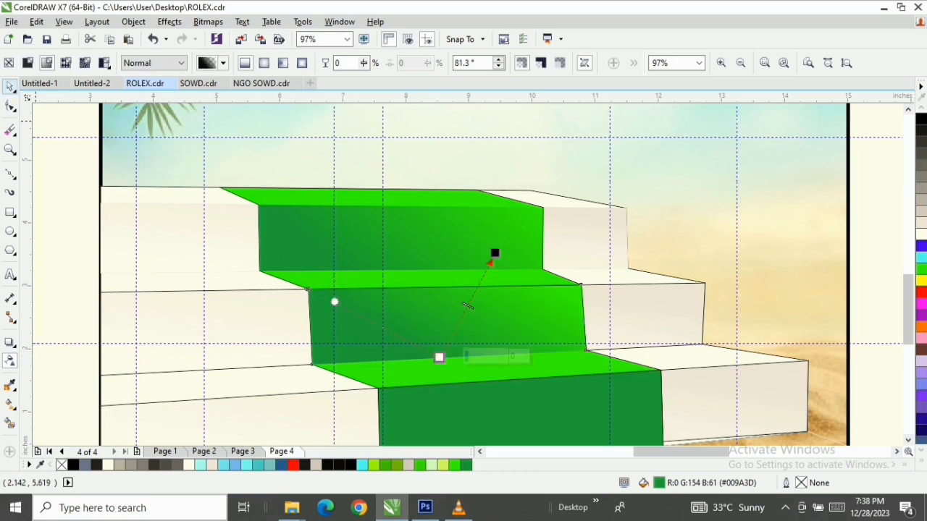
{"action": "left_click", "coordinate": [10, 87]}
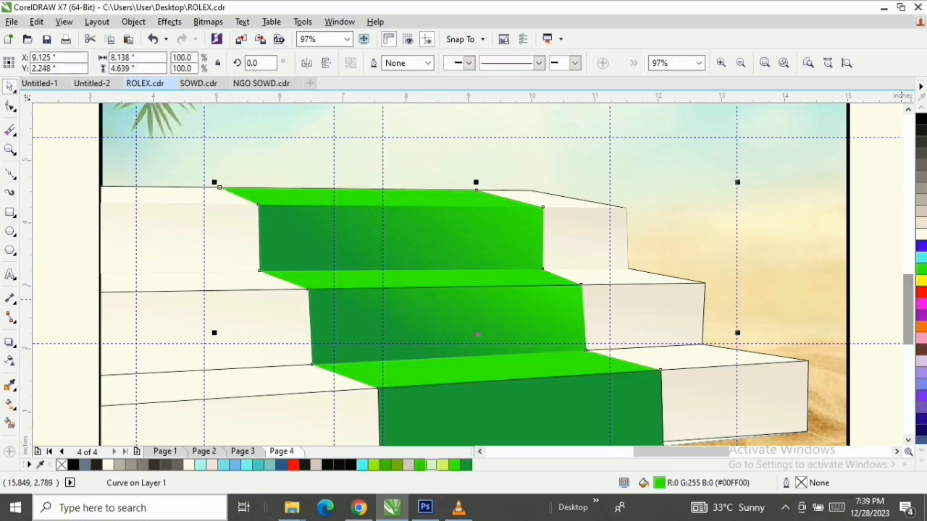
Remove the outline from the third step's dark green riser
{"action": "left_click_drag", "start_coordinate": [908, 300], "coordinate": [908, 311]}
{"action": "left_click", "coordinate": [627, 354]}
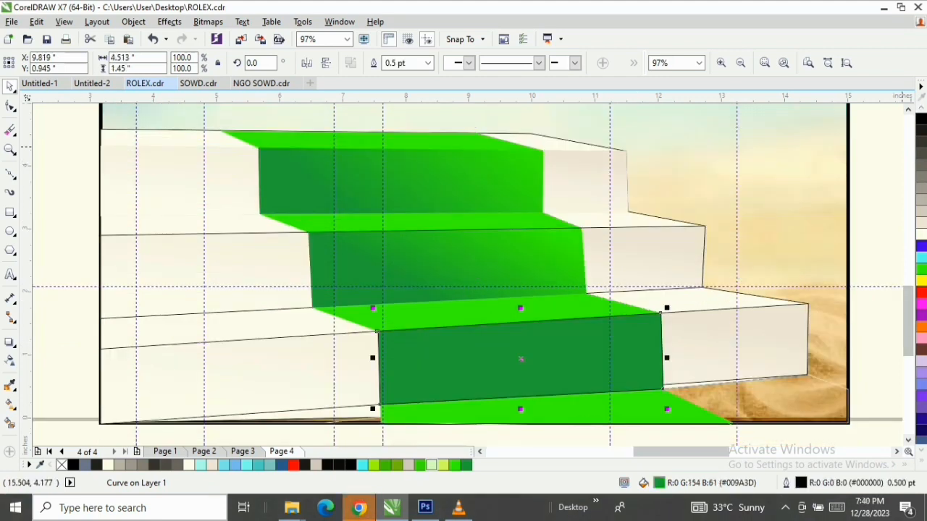
{"action": "left_click", "coordinate": [921, 461]}
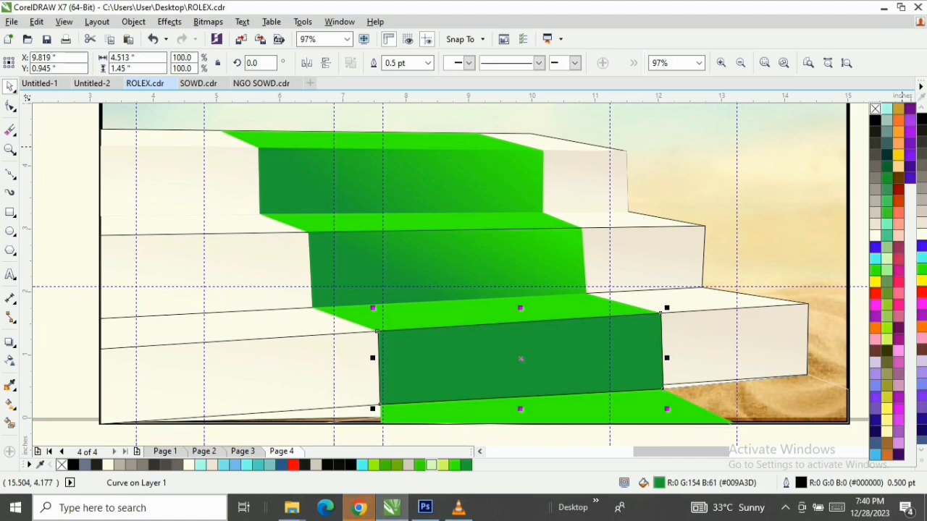
{"action": "right_click", "coordinate": [875, 109]}
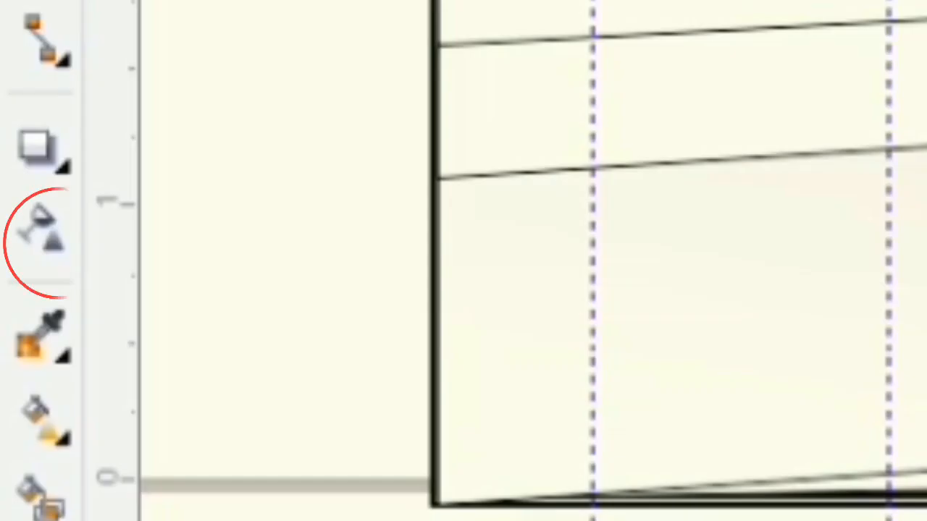
Apply a linear transparency at about 87° to the third step's dark green riser, fading from its lower edge upward
{"action": "left_click", "coordinate": [10, 361]}
{"action": "left_click_drag", "start_coordinate": [515, 383], "coordinate": [552, 317]}
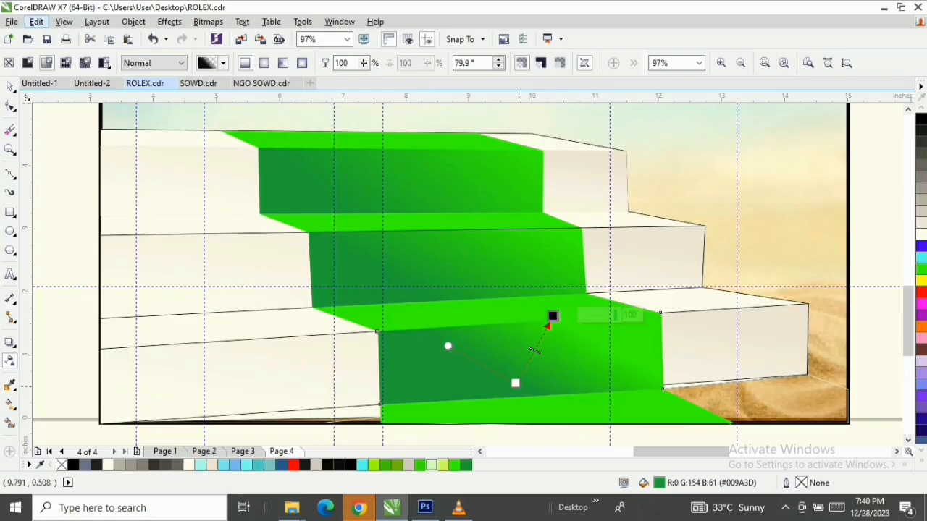
{"action": "left_click_drag", "start_coordinate": [515, 383], "coordinate": [522, 396]}
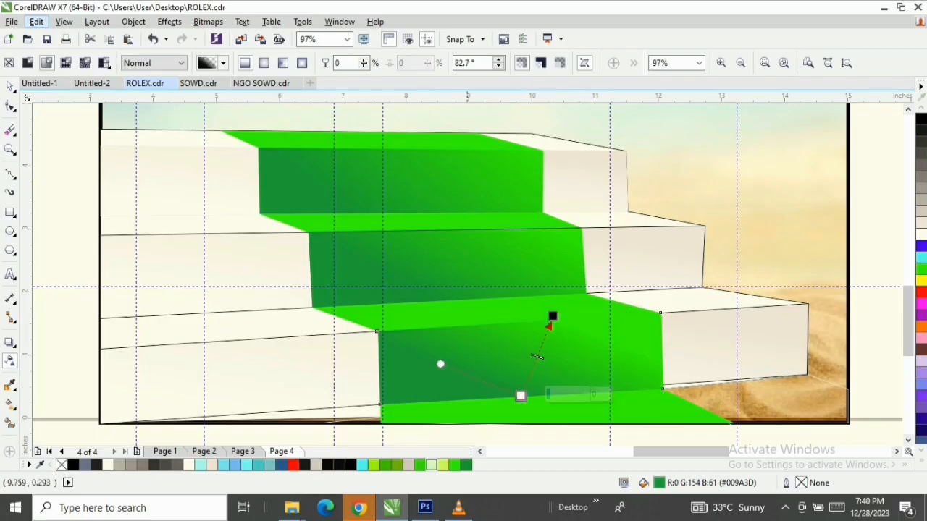
{"action": "left_click_drag", "start_coordinate": [436, 366], "coordinate": [423, 377]}
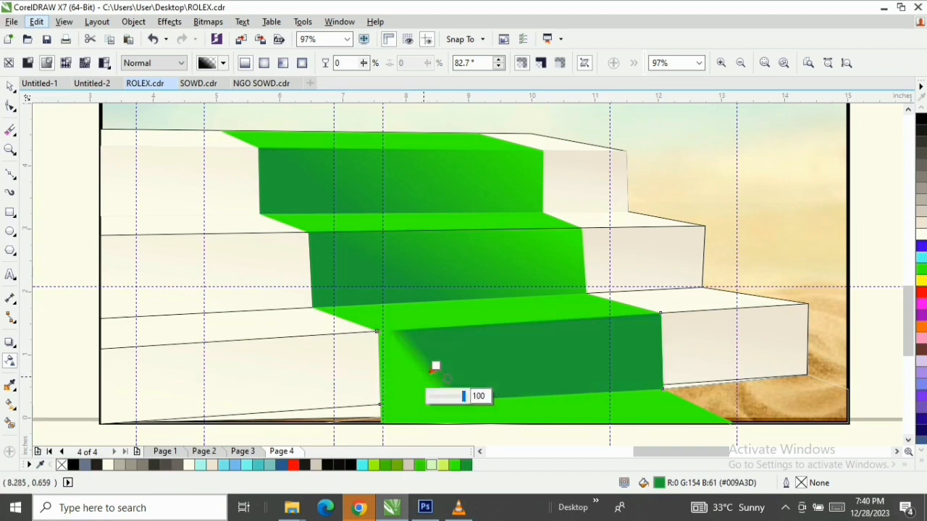
{"action": "key", "text": "ctrl+z"}
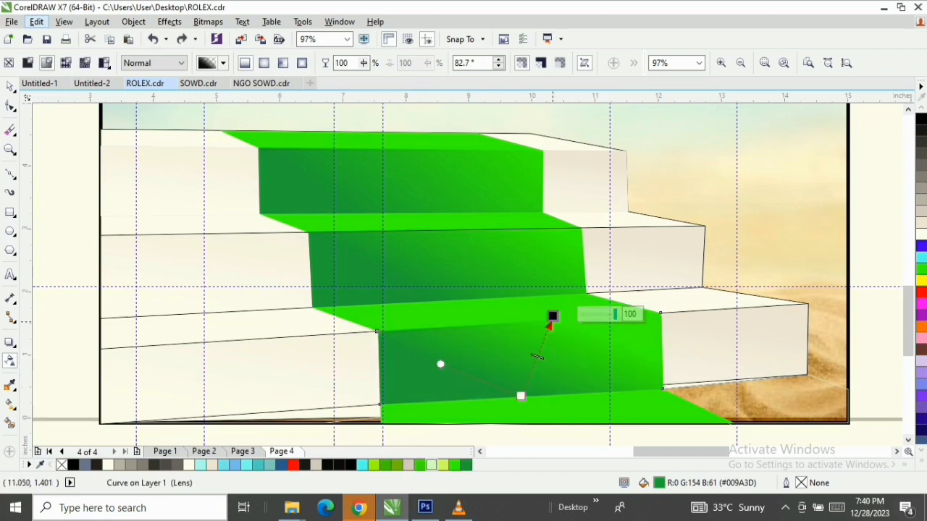
{"action": "left_click", "coordinate": [537, 308]}
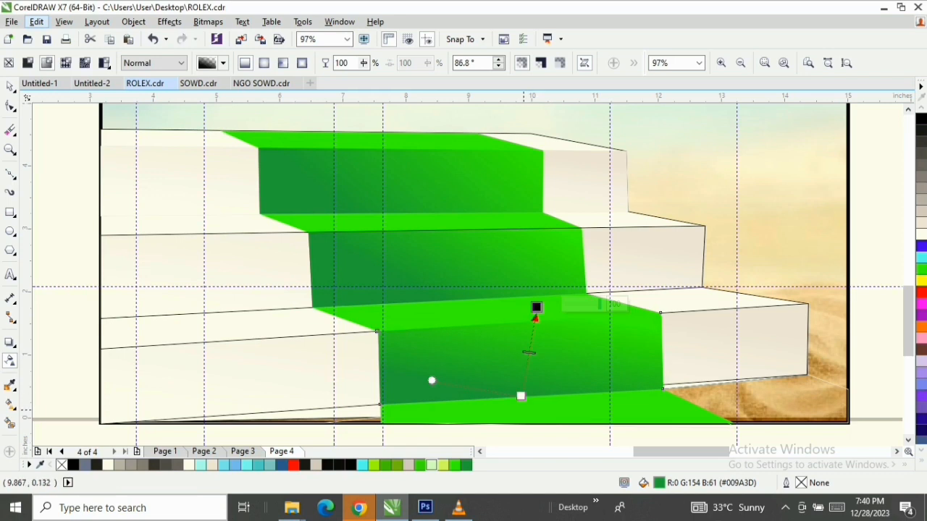
{"action": "key", "text": "space"}
Draw a nearly horizontal line about 6.6 in long along the top step's front edge, ending near the riser's upper-right corner
{"action": "key", "text": "z"}
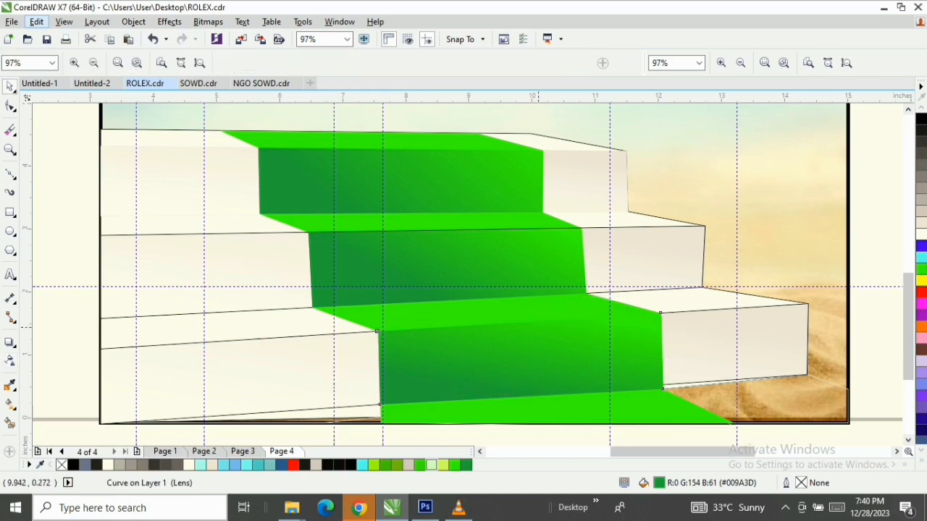
{"action": "scroll", "coordinate": [464, 279], "scroll_direction": "down", "scroll_amount": 2}
{"action": "left_click_drag", "start_coordinate": [177, 131], "coordinate": [730, 356]}
{"action": "key", "text": "space"}
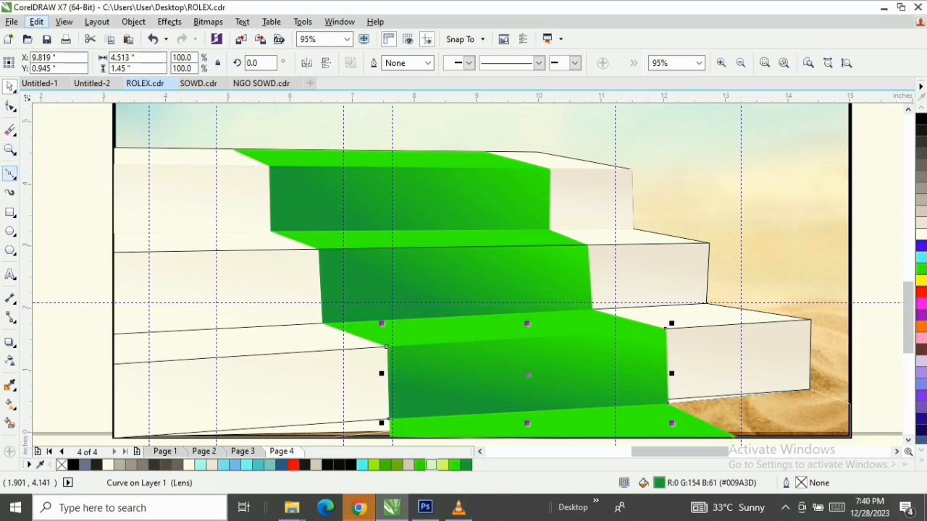
{"action": "key", "text": "F10"}
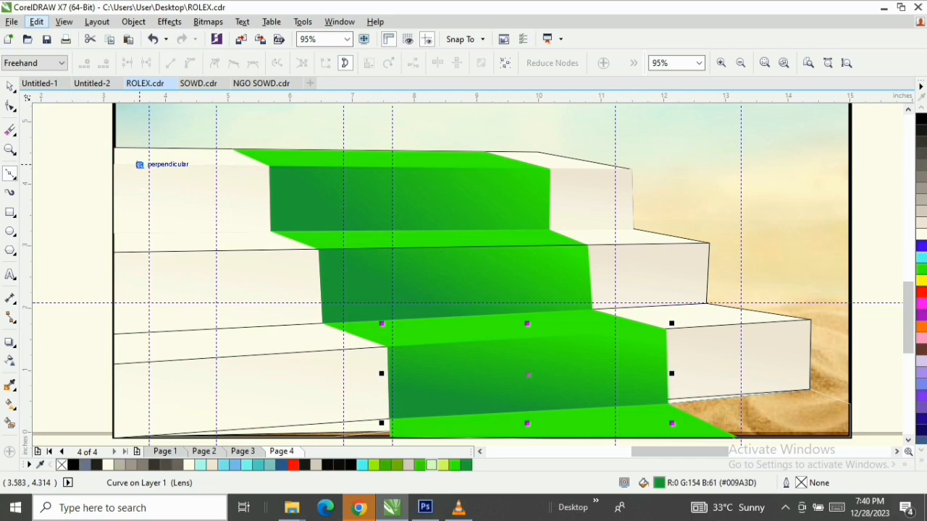
{"action": "left_click_drag", "start_coordinate": [138, 164], "coordinate": [550, 166]}
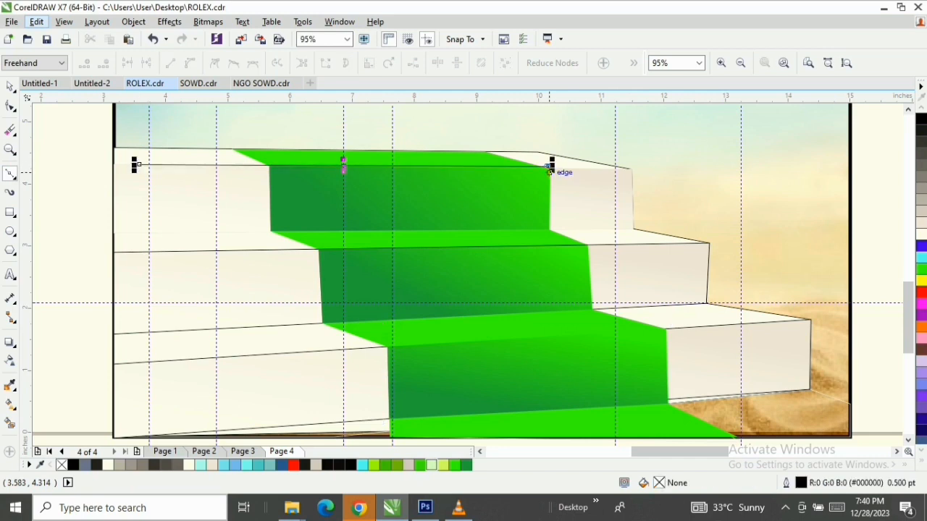
Extend the line to the riser's upper-right corner and close it into a thin strip about 0.06 in high
{"action": "scroll", "coordinate": [549, 169], "scroll_direction": "up", "scroll_amount": 2}
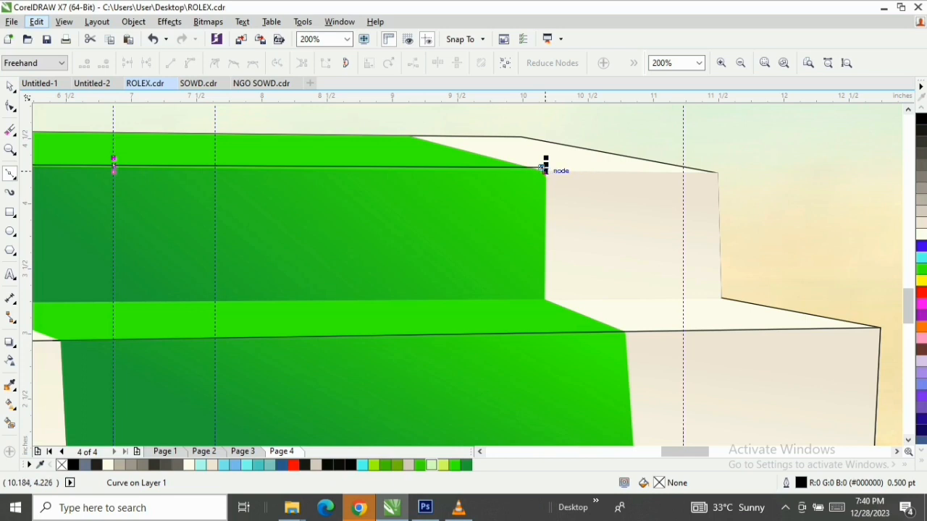
{"action": "scroll", "coordinate": [545, 169], "scroll_direction": "up", "scroll_amount": 2}
{"action": "left_click", "coordinate": [546, 161]}
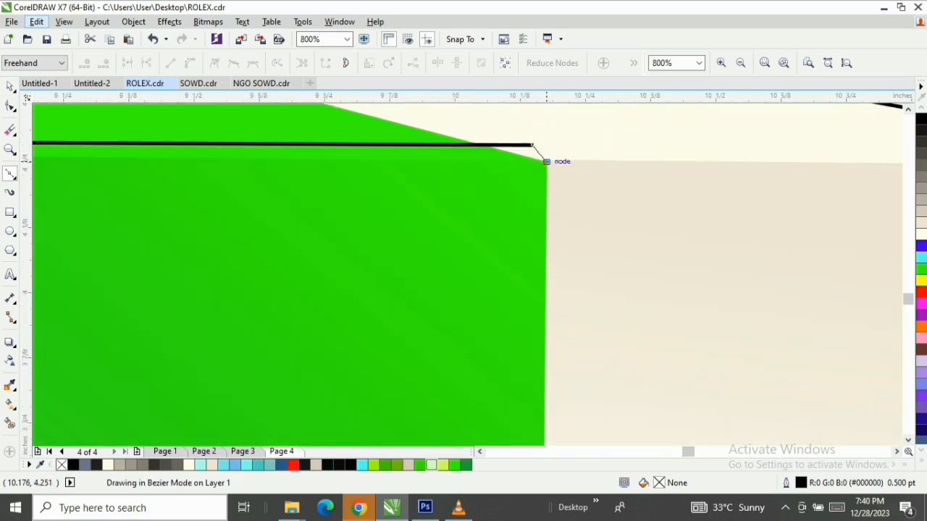
{"action": "left_click", "coordinate": [533, 144]}
{"action": "scroll", "coordinate": [532, 145], "scroll_direction": "down", "scroll_amount": 4}
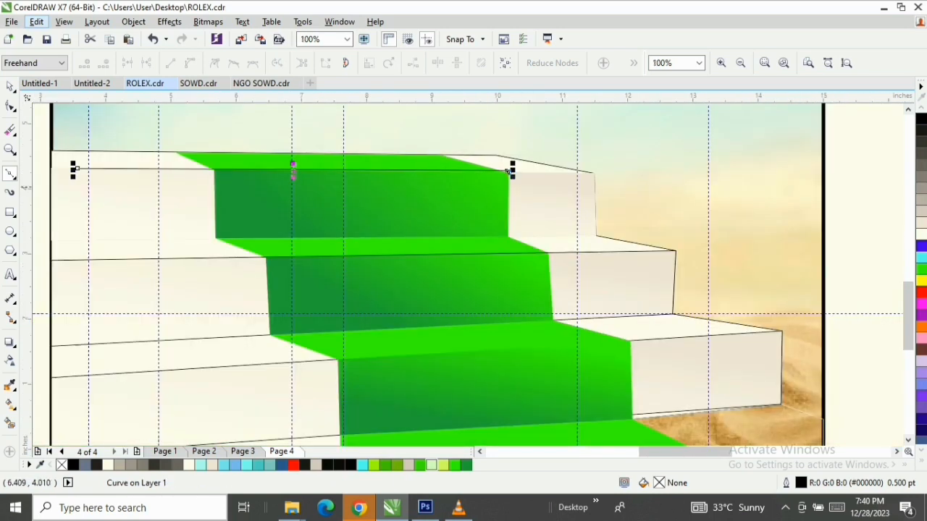
{"action": "scroll", "coordinate": [92, 152], "scroll_direction": "up", "scroll_amount": 2}
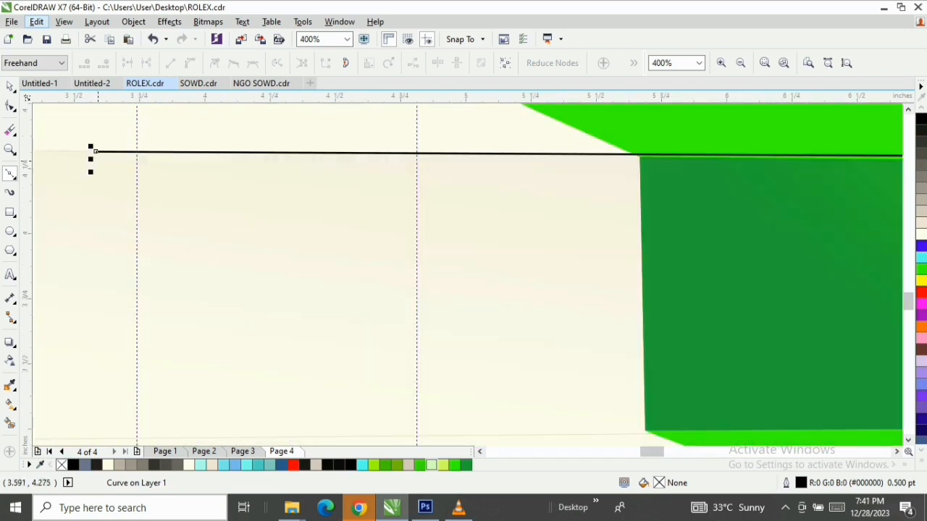
{"action": "left_click", "coordinate": [98, 159]}
{"action": "left_click", "coordinate": [96, 151]}
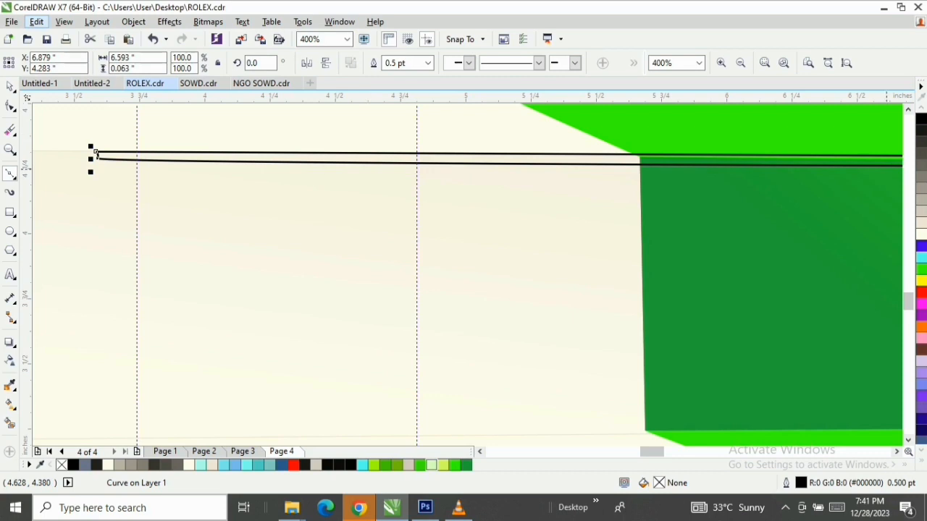
Give the thin strip along the top step's edge a white fill and a white outline
{"action": "key", "text": "space"}
{"action": "left_click", "coordinate": [921, 234]}
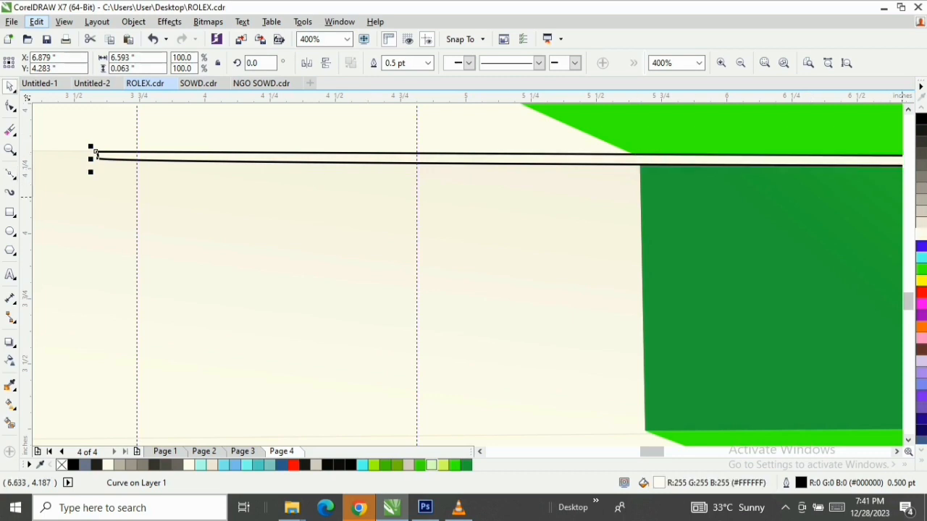
{"action": "right_click", "coordinate": [921, 234]}
Convert the white edge strip to a 300 dpi RGB bitmap with anti-aliasing and a transparent background
{"action": "key", "text": "z"}
{"action": "key", "text": "F3"}
{"action": "key", "text": "F3"}
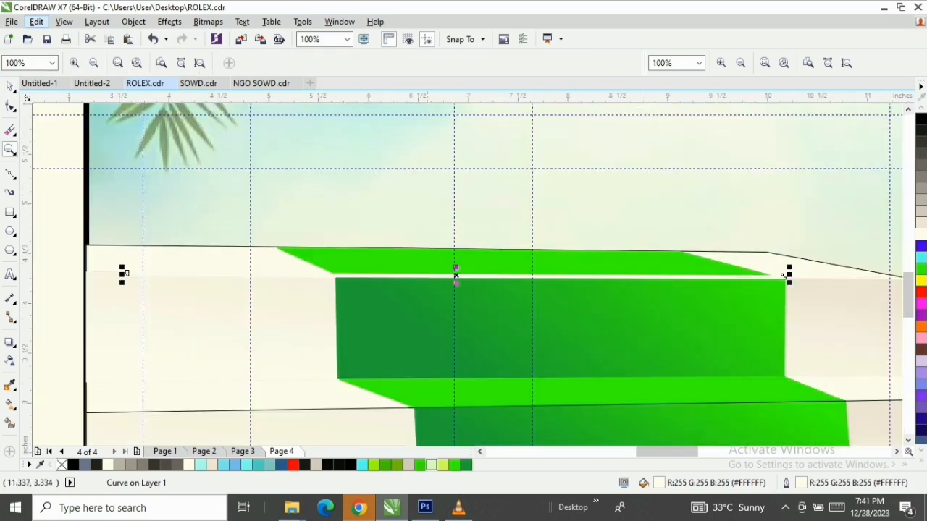
{"action": "key", "text": "space"}
{"action": "left_click", "coordinate": [208, 22]}
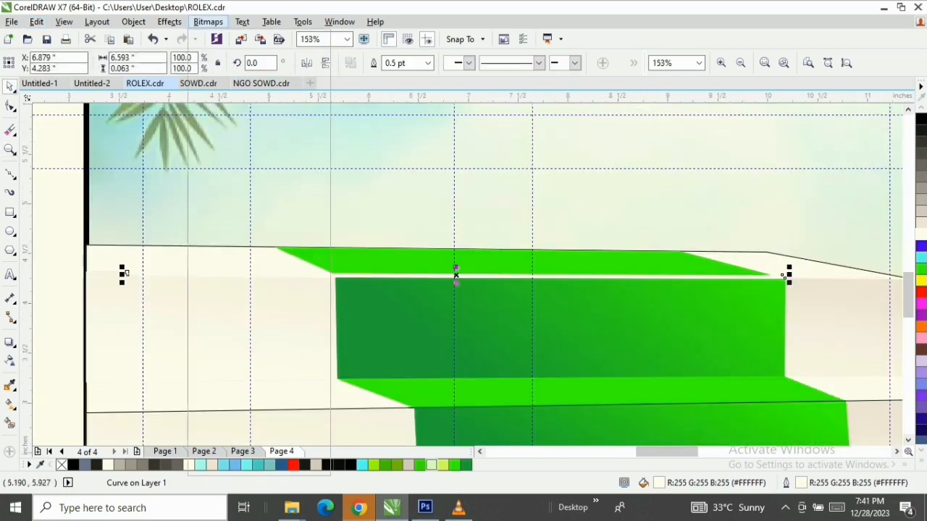
{"action": "left_click", "coordinate": [245, 36]}
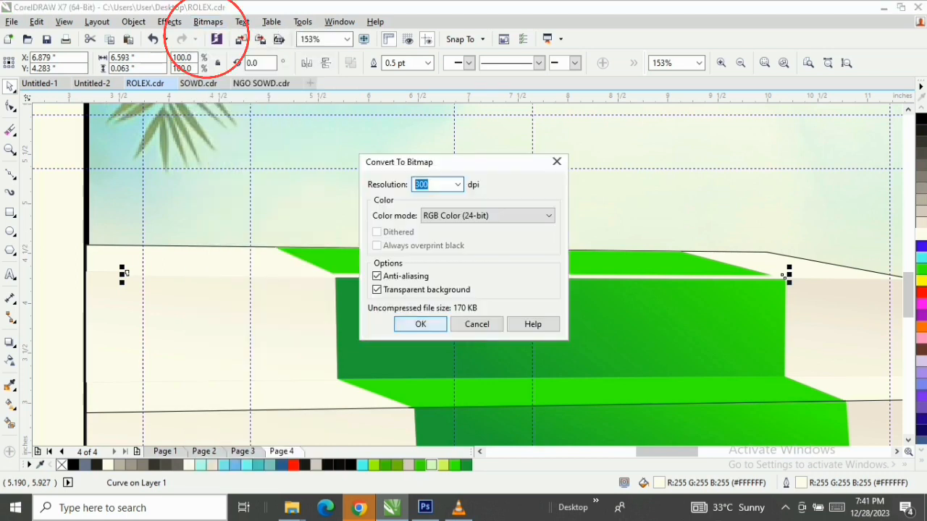
{"action": "left_click", "coordinate": [420, 324]}
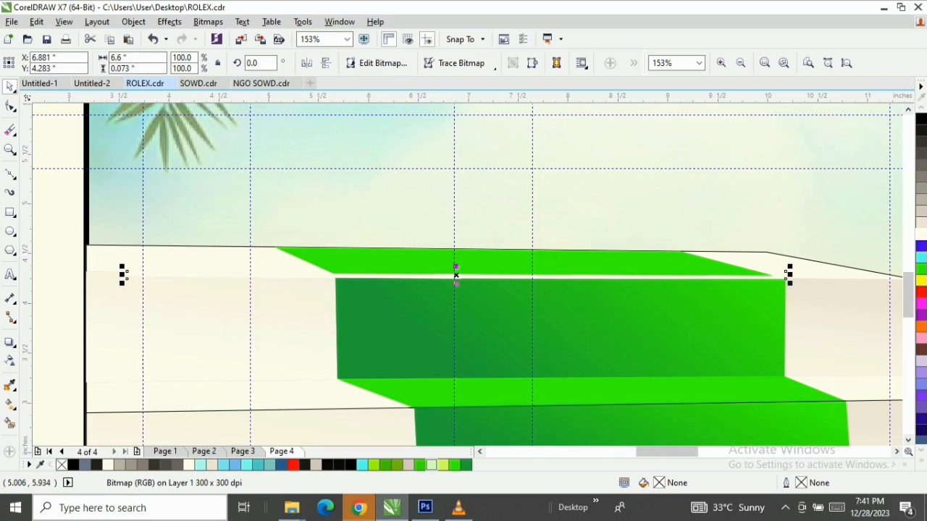
Apply a Gaussian blur with a 3.9-pixel radius to the white edge strip on the top step
{"action": "left_click", "coordinate": [208, 22]}
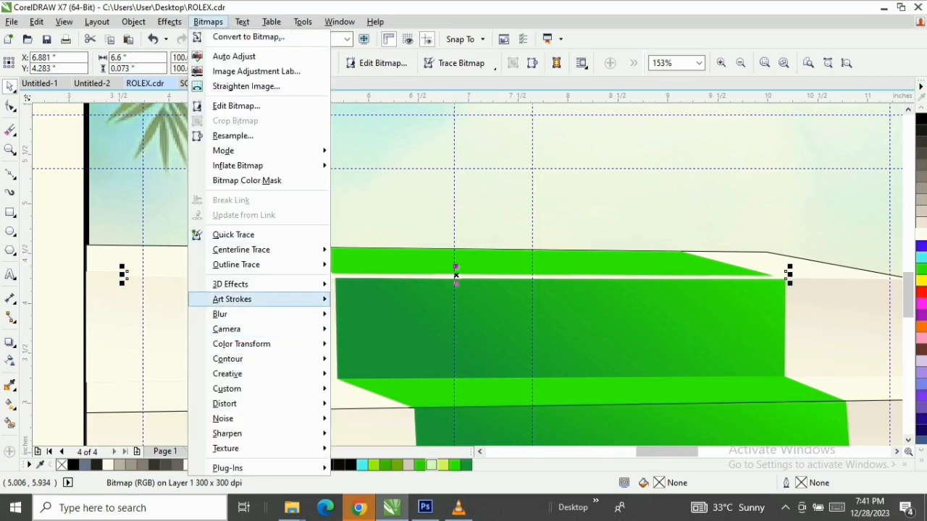
{"action": "mouse_move", "coordinate": [232, 314]}
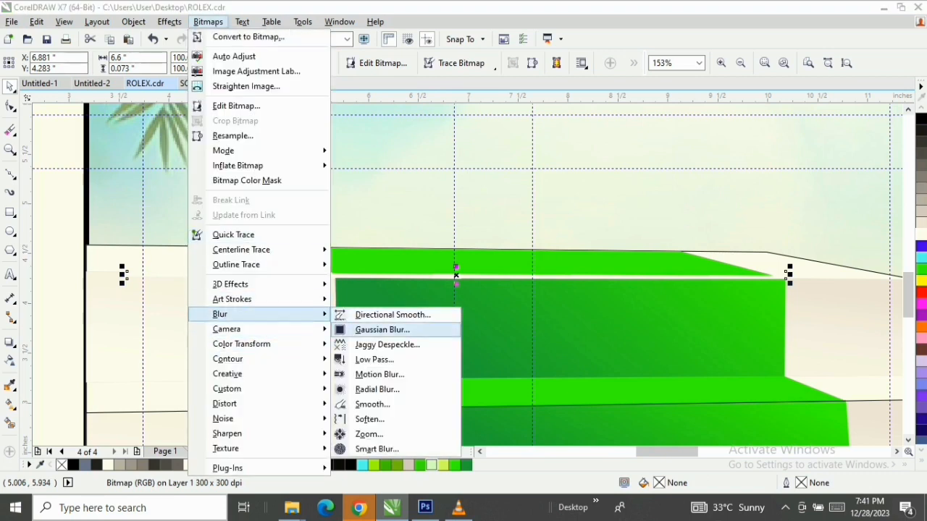
{"action": "left_click", "coordinate": [382, 330]}
{"action": "left_click_drag", "start_coordinate": [435, 201], "coordinate": [513, 134]}
{"action": "left_click", "coordinate": [579, 172]}
{"action": "key", "text": "BackSpace"}
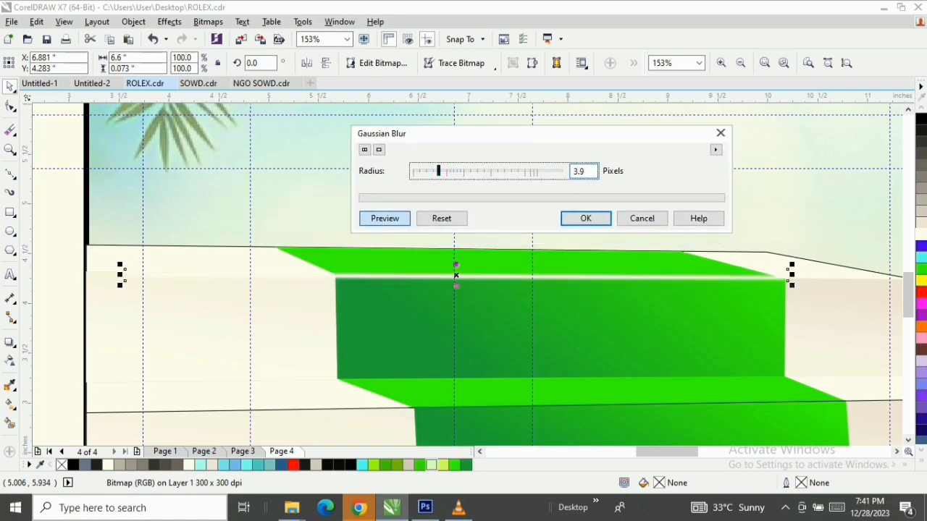
{"action": "left_click", "coordinate": [586, 218]}
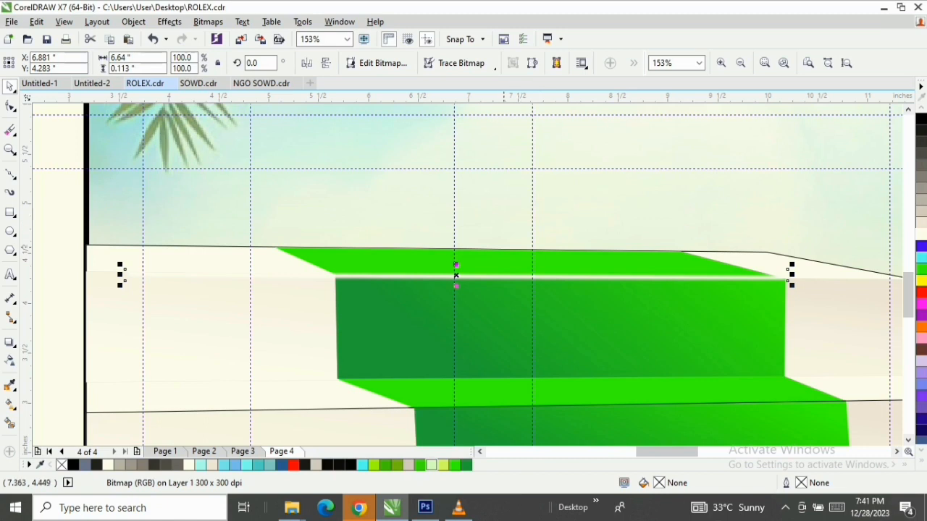
Duplicate the blurred white highlight onto the second step's front edge
{"action": "left_click_drag", "start_coordinate": [456, 274], "coordinate": [459, 407]}
{"action": "right_click", "coordinate": [457, 407]}
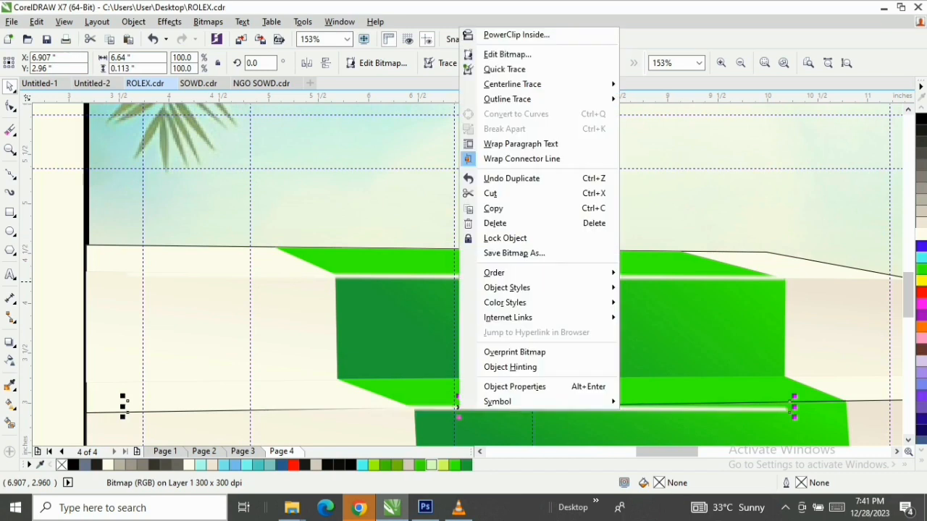
{"action": "key", "text": "Escape"}
{"action": "left_click", "coordinate": [751, 405]}
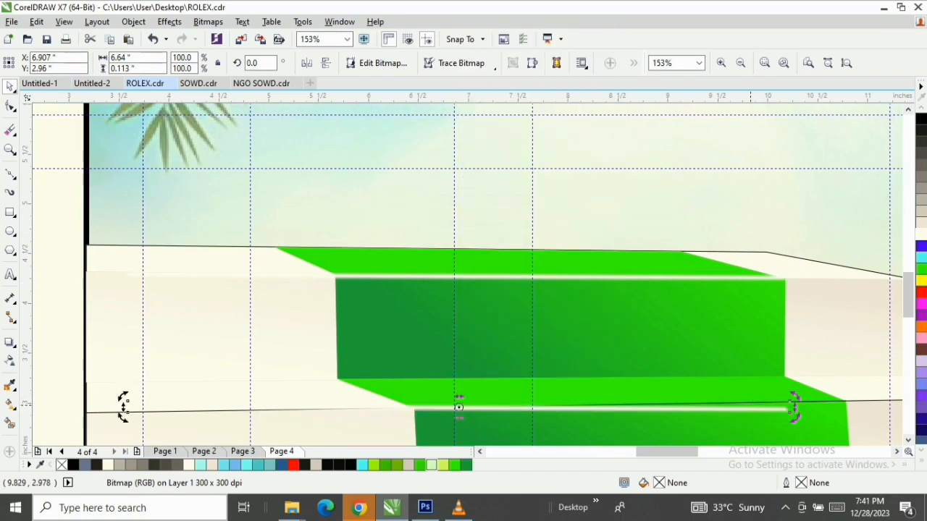
Rotate the second step's highlight to about 1.4°, nudge it onto the edge and stretch it to about 7.39 in wide
{"action": "left_click_drag", "start_coordinate": [795, 396], "coordinate": [796, 388]}
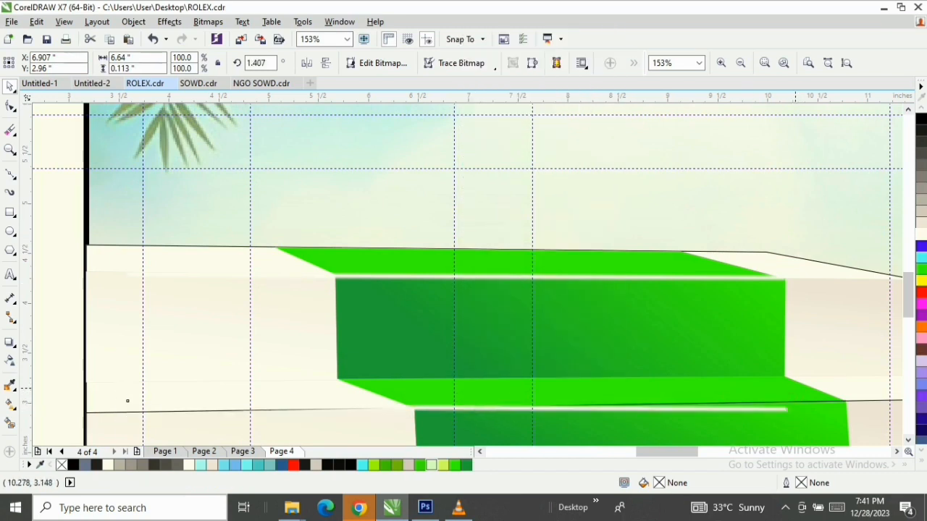
{"action": "left_click", "coordinate": [413, 413]}
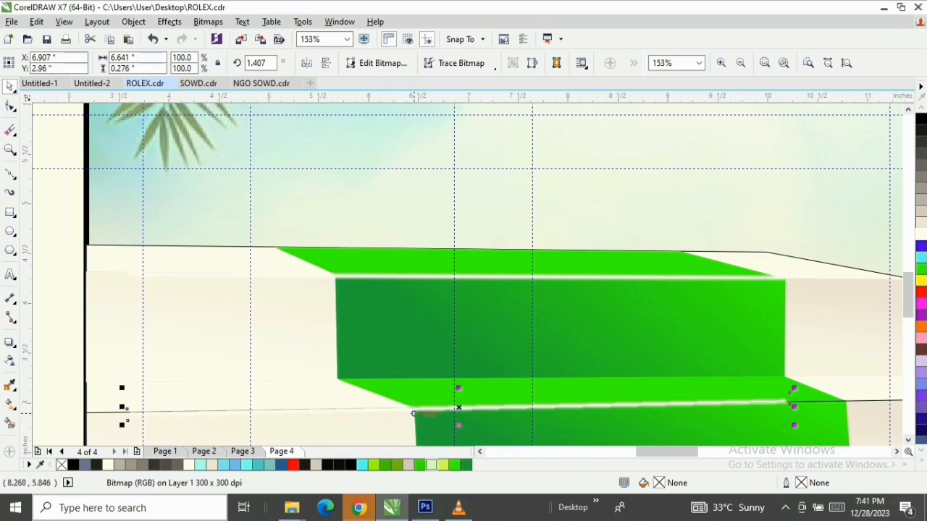
{"action": "left_click_drag", "start_coordinate": [458, 407], "coordinate": [456, 406]}
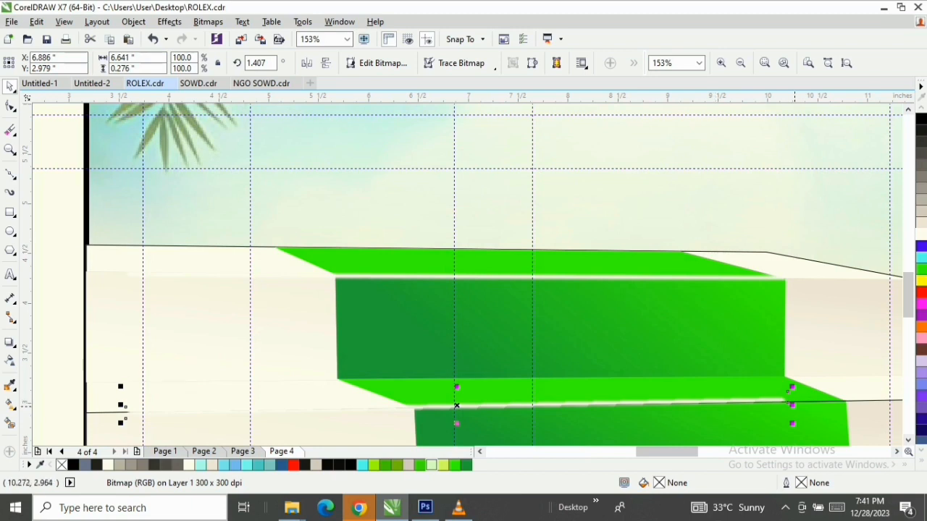
{"action": "left_click_drag", "start_coordinate": [794, 405], "coordinate": [863, 400]}
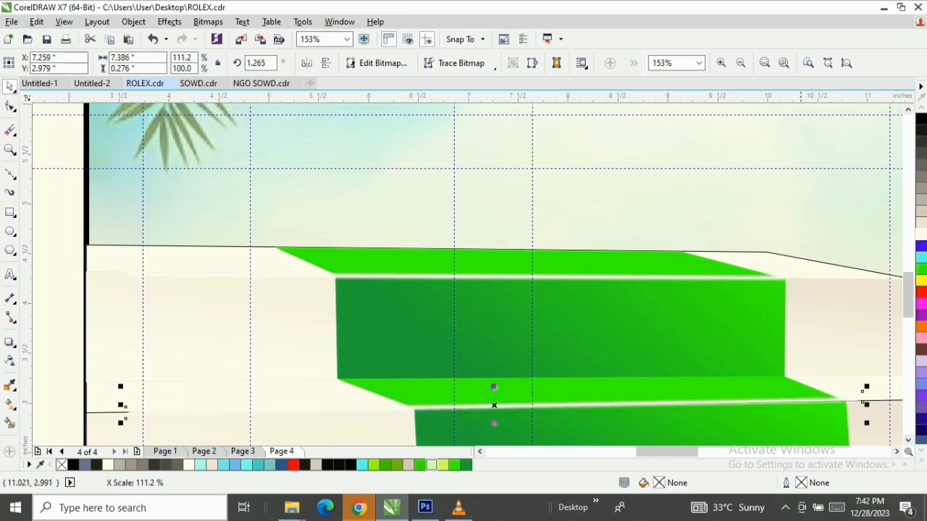
Duplicate the second step's highlight onto the third step's front edge, starting at the carpet's left corner
{"action": "scroll", "coordinate": [493, 276], "scroll_direction": "down", "scroll_amount": 4}
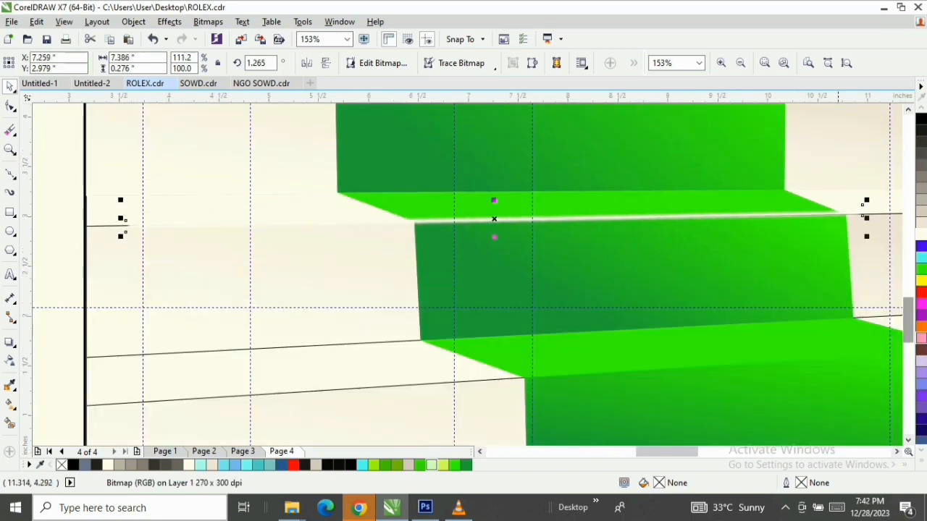
{"action": "left_click_drag", "start_coordinate": [493, 218], "coordinate": [512, 374]}
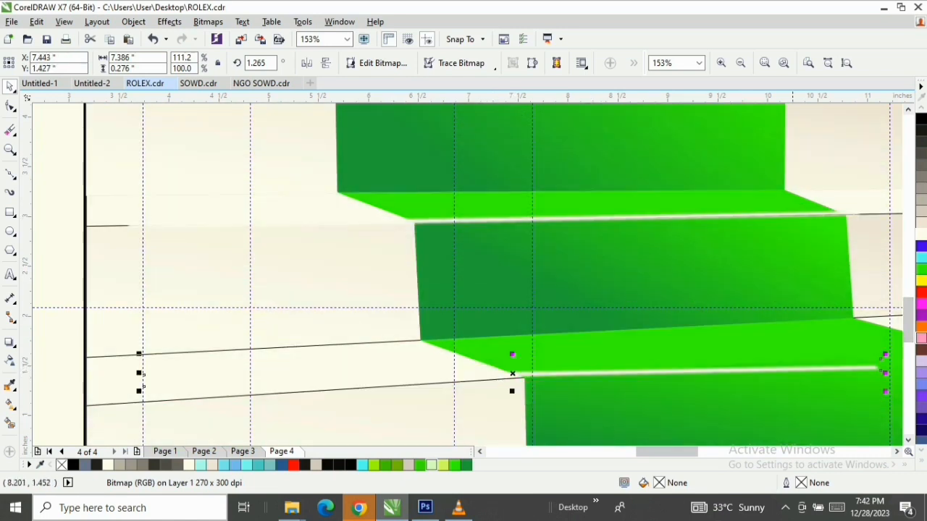
{"action": "left_click_drag", "start_coordinate": [677, 451], "coordinate": [689, 452]}
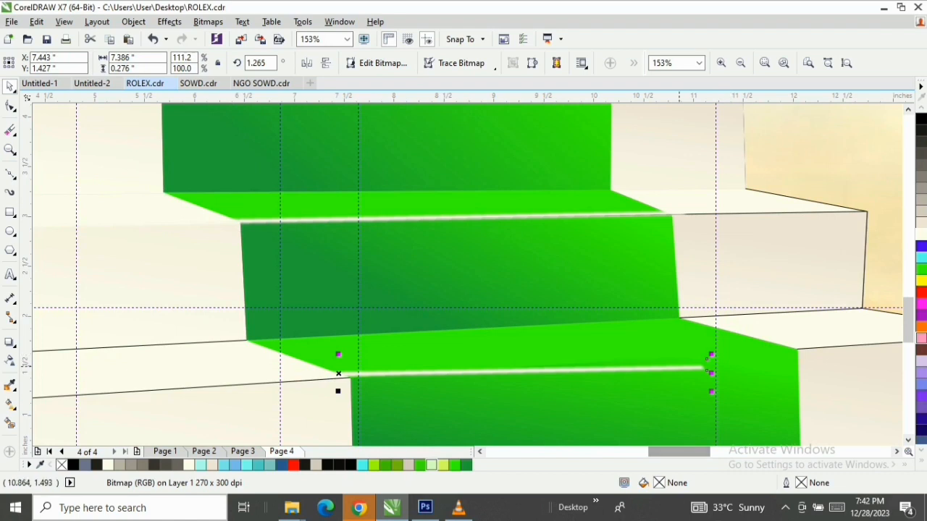
{"action": "left_click", "coordinate": [678, 367]}
{"action": "left_click", "coordinate": [717, 355]}
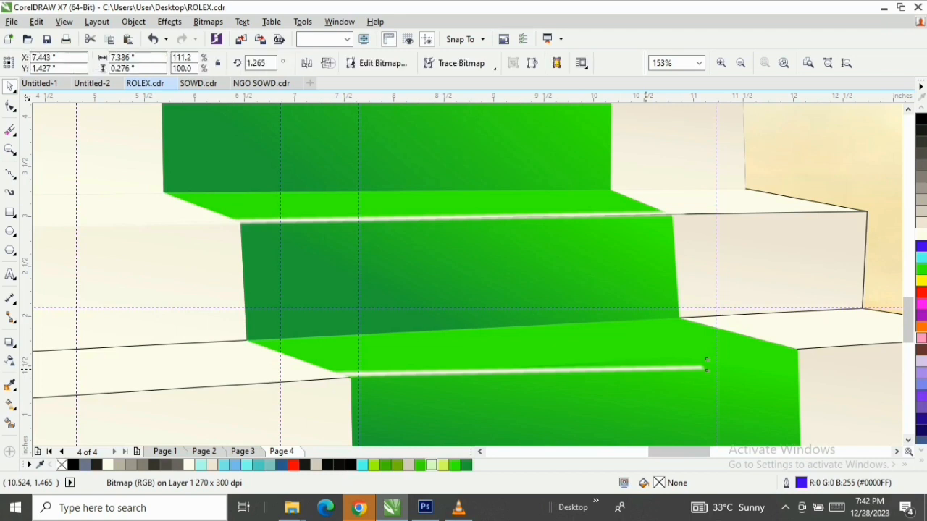
{"action": "key", "text": "z"}
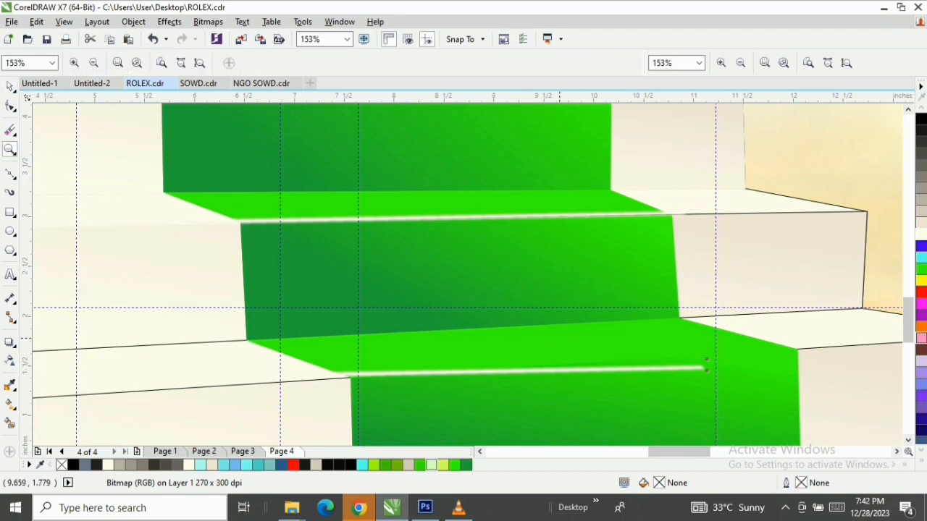
{"action": "left_click_drag", "start_coordinate": [560, 338], "coordinate": [609, 361]}
{"action": "key", "text": "space"}
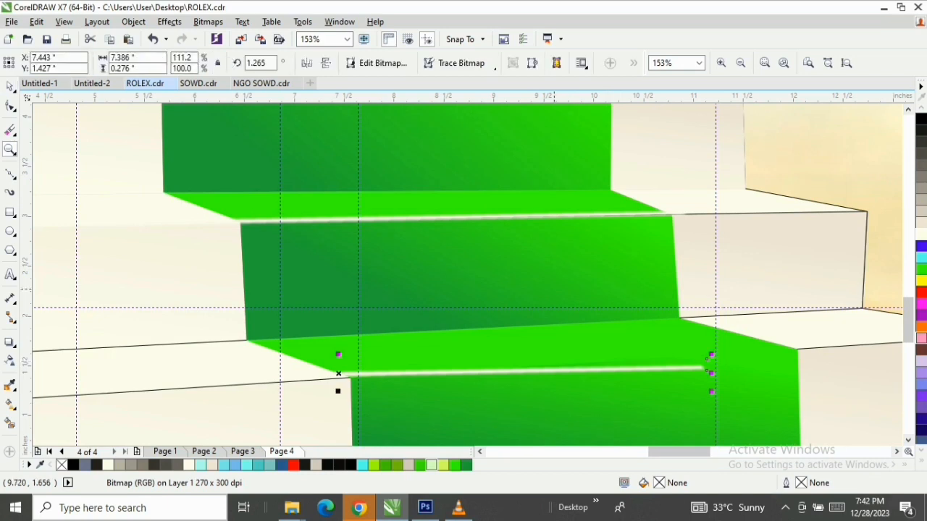
{"action": "left_click", "coordinate": [338, 373]}
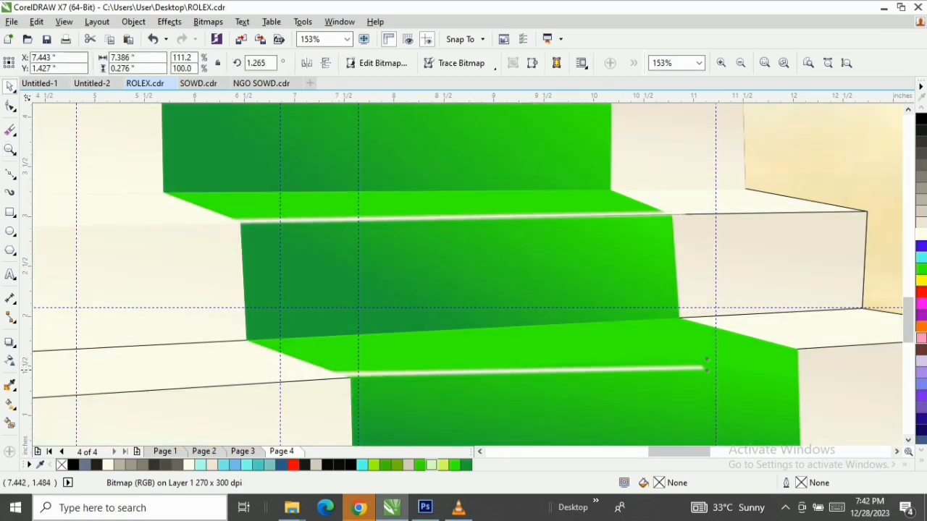
Rotate the third step's highlight to about 3.1° and move it rightward to span the green carpet's front edge
{"action": "left_click", "coordinate": [706, 368]}
{"action": "left_click_drag", "start_coordinate": [711, 355], "coordinate": [711, 343]}
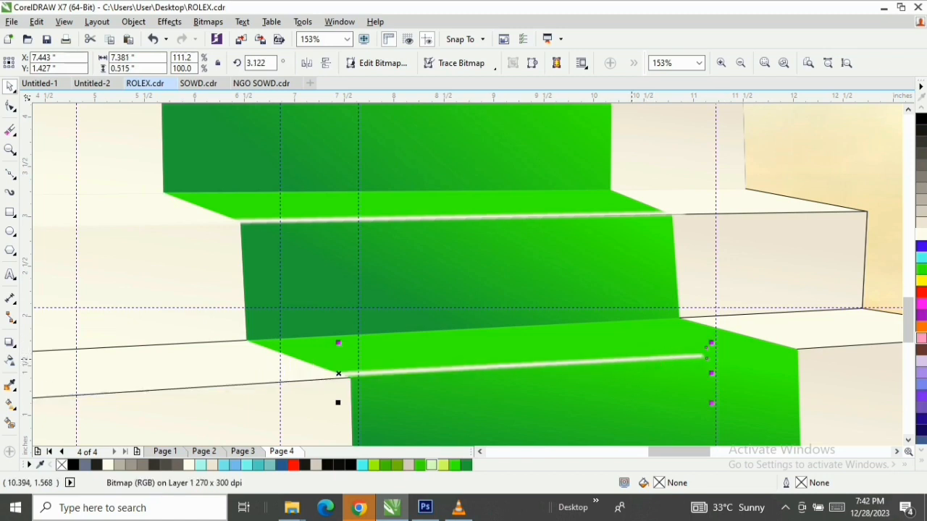
{"action": "left_click_drag", "start_coordinate": [634, 362], "coordinate": [747, 357]}
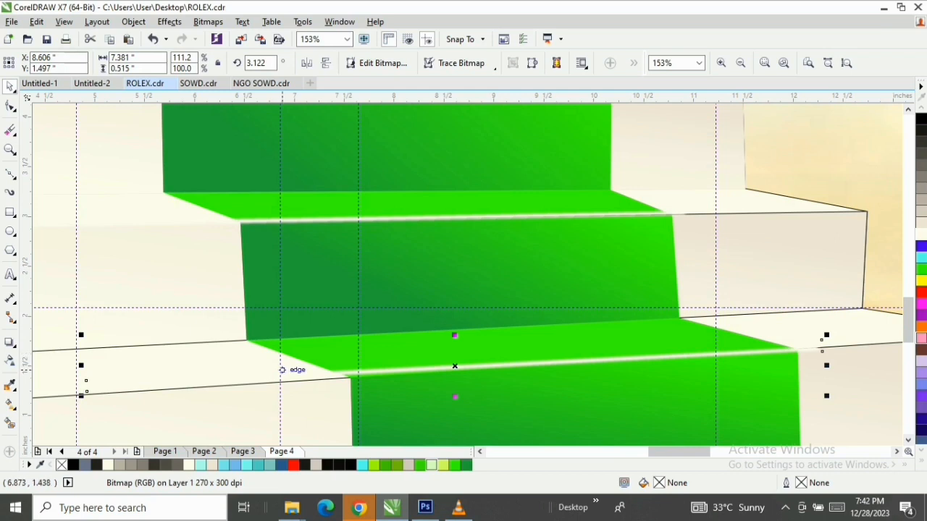
Rotate the third step's highlight to about 4° and nudge it into line with the step's front edge
{"action": "left_click", "coordinate": [189, 375]}
{"action": "left_click_drag", "start_coordinate": [79, 397], "coordinate": [77, 395]}
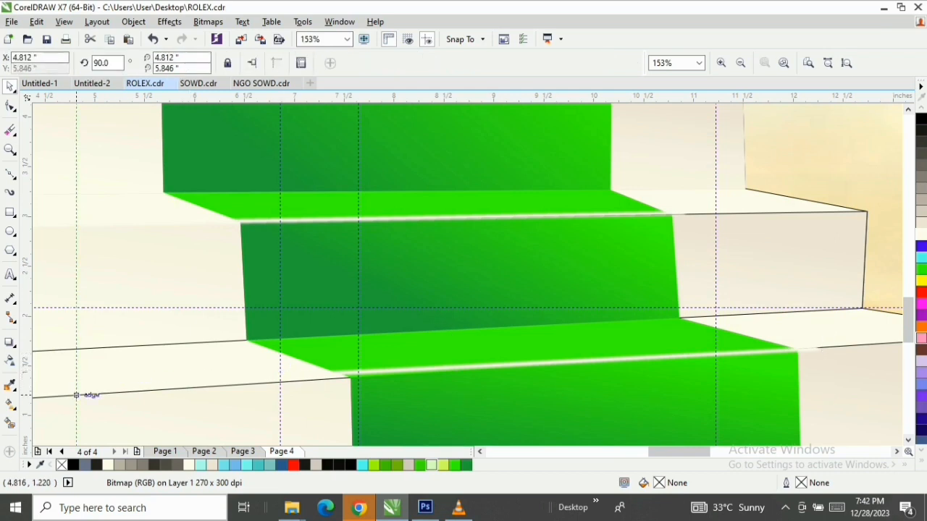
{"action": "left_click", "coordinate": [76, 396]}
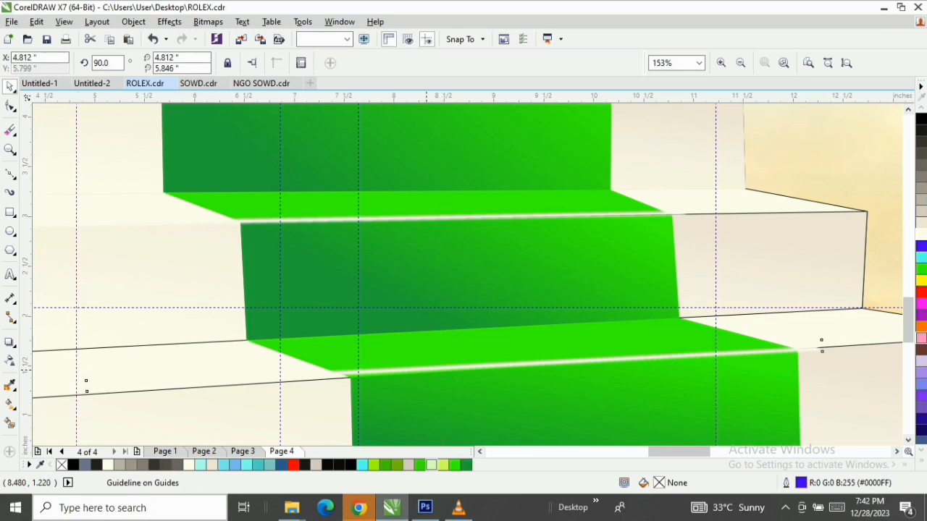
{"action": "key", "text": "F2"}
{"action": "left_click", "coordinate": [426, 372]}
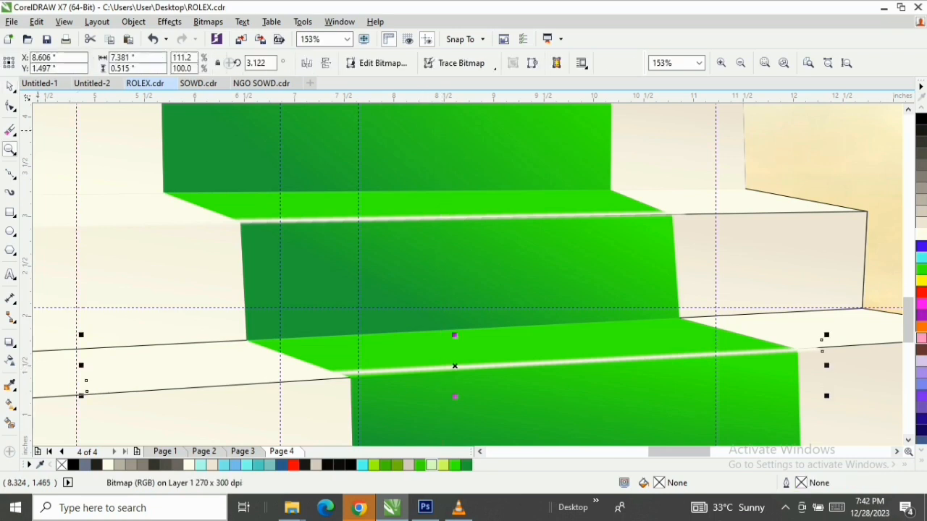
{"action": "left_click_drag", "start_coordinate": [452, 364], "coordinate": [456, 367]}
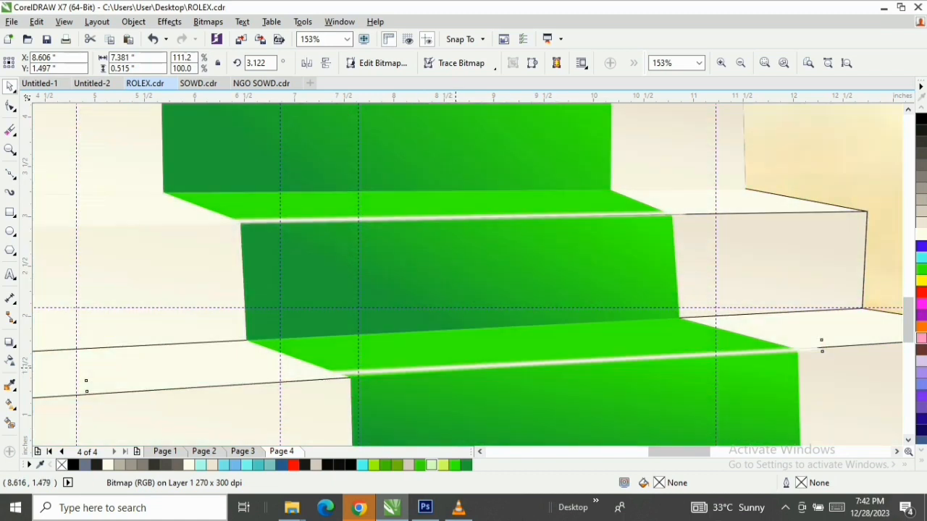
{"action": "left_click", "coordinate": [455, 365]}
{"action": "left_click_drag", "start_coordinate": [82, 389], "coordinate": [80, 400]}
{"action": "left_click", "coordinate": [536, 366]}
{"action": "left_click_drag", "start_coordinate": [536, 366], "coordinate": [541, 366]}
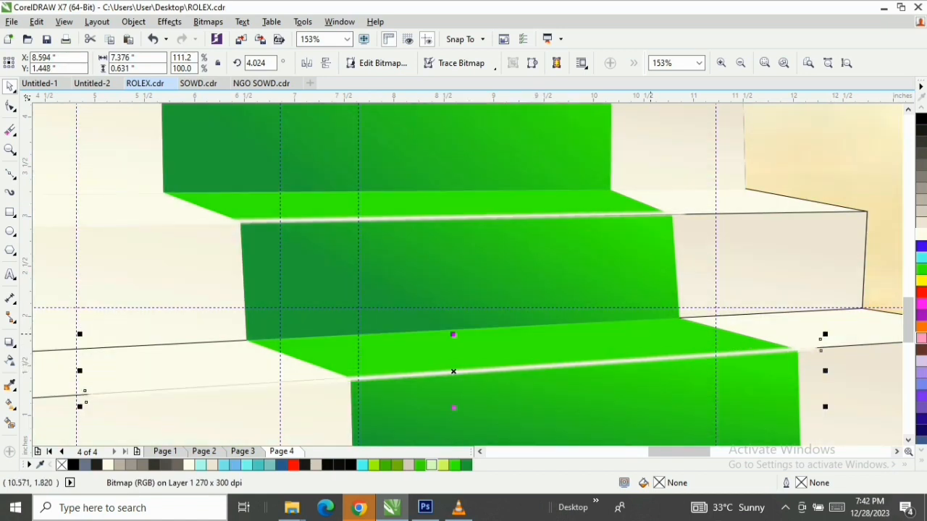
Set the fountain fill of the cream riser behind the top carpet section to a linear gradient at 81°
{"action": "key", "text": "z"}
{"action": "right_click", "coordinate": [613, 299]}
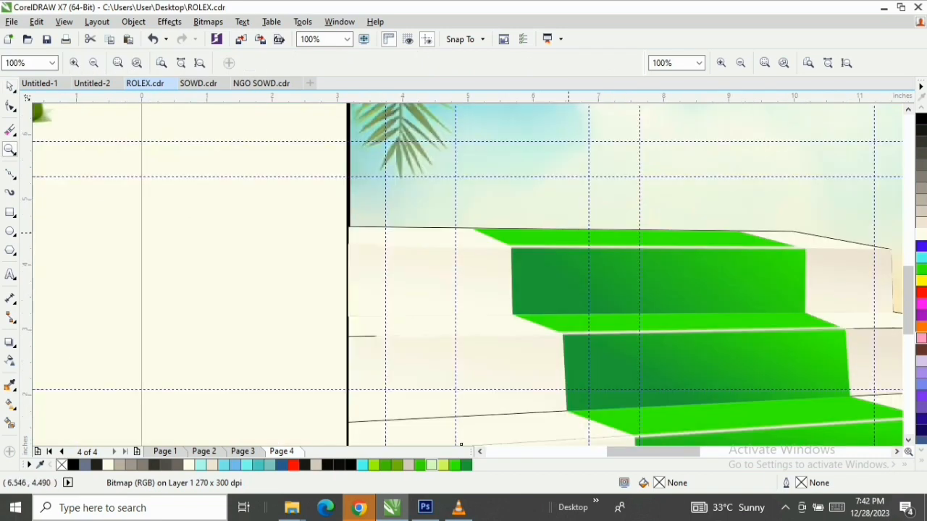
{"action": "key", "text": "F3"}
{"action": "left_click_drag", "start_coordinate": [359, 216], "coordinate": [845, 413]}
{"action": "key", "text": "space"}
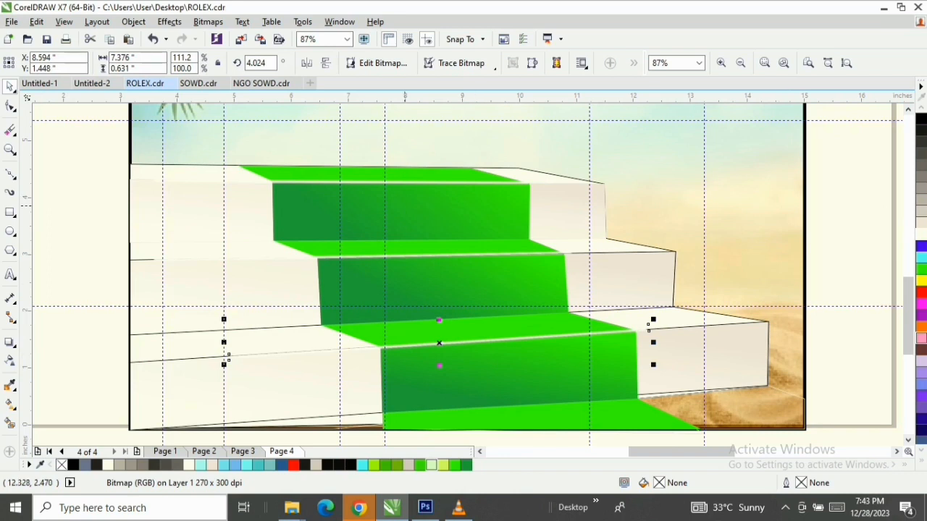
{"action": "left_click", "coordinate": [270, 209]}
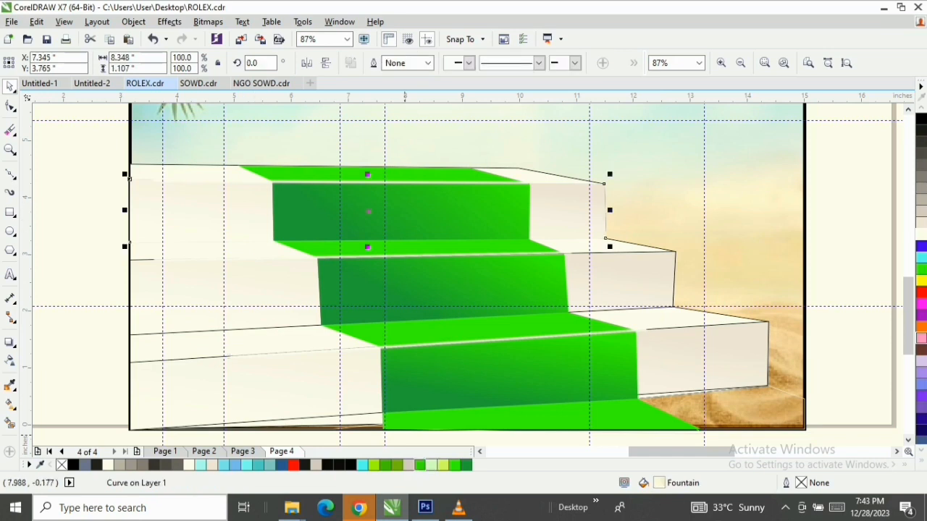
{"action": "double_click", "coordinate": [659, 483]}
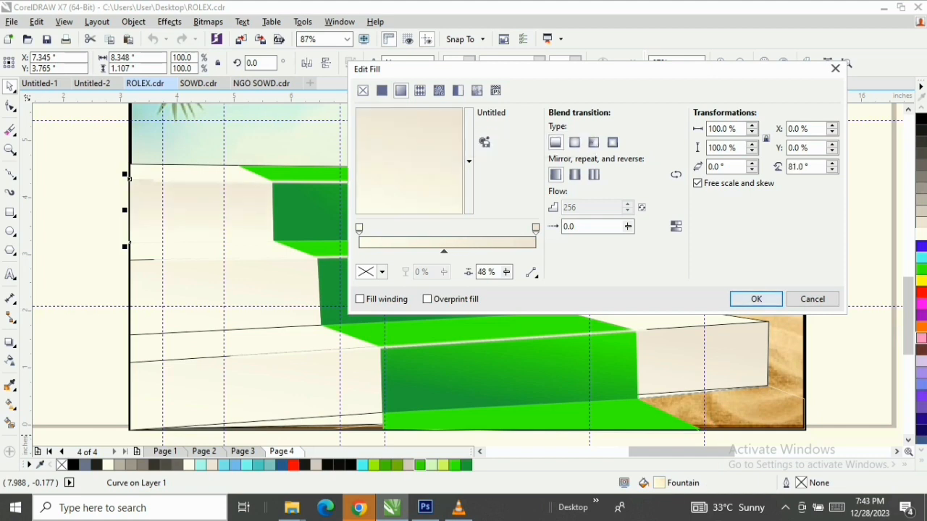
{"action": "key", "text": "Return"}
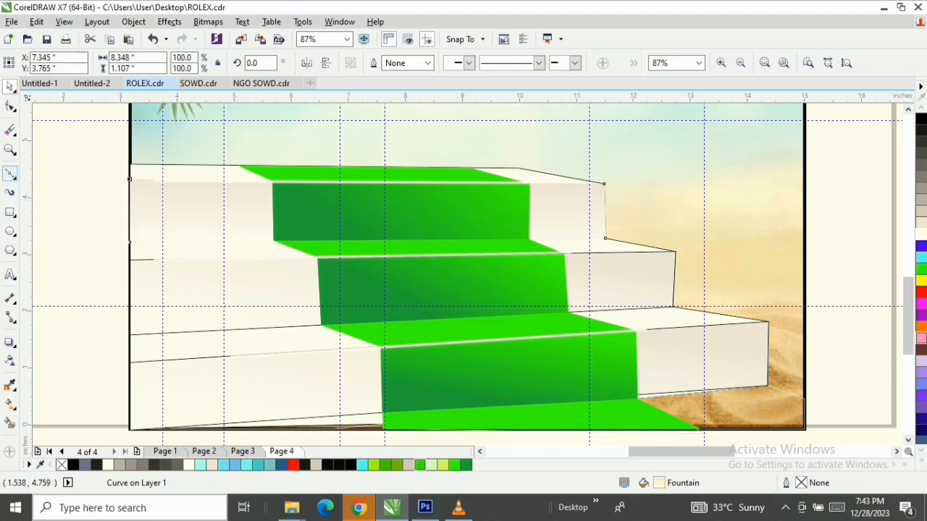
Draw a straight Bezier line from the top carpet riser's lower-left corner to the step's right end and back to the poster's left border
{"action": "left_click", "coordinate": [10, 174]}
{"action": "left_click", "coordinate": [275, 241]}
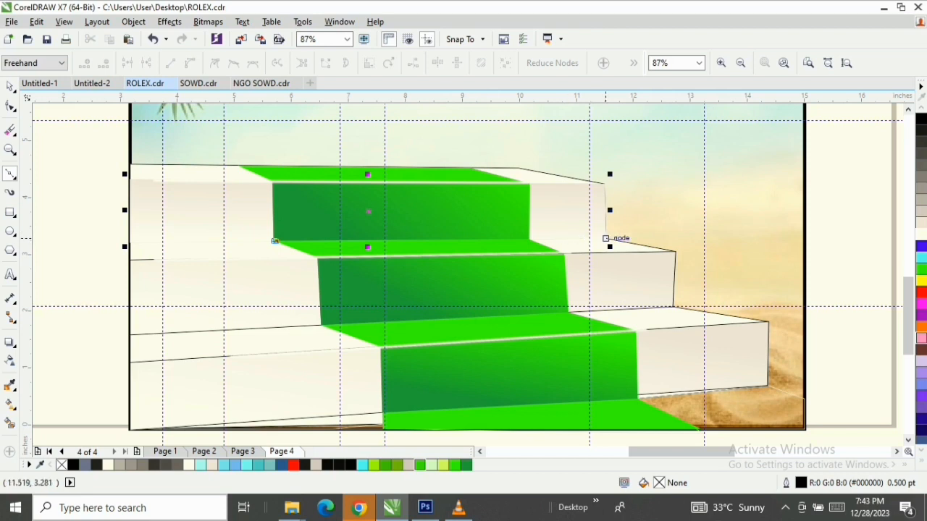
{"action": "left_click", "coordinate": [607, 238]}
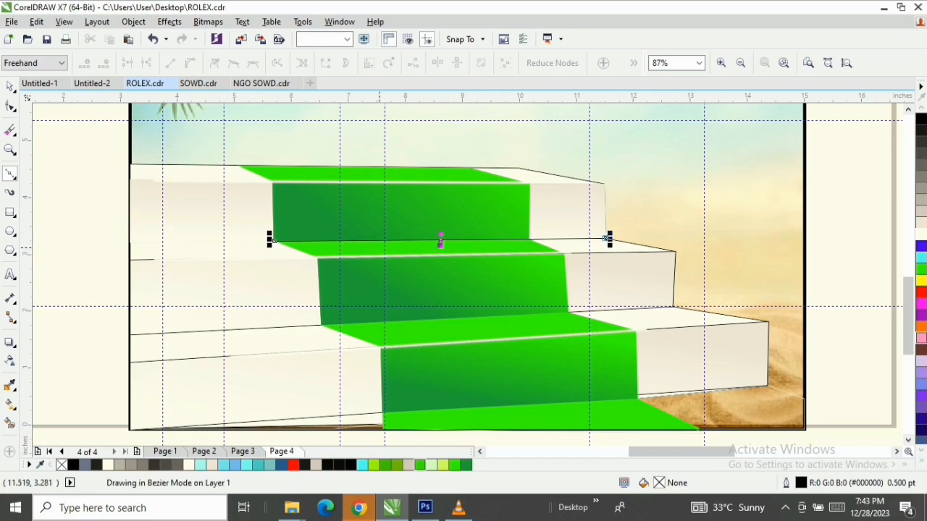
{"action": "scroll", "coordinate": [607, 238], "scroll_direction": "up", "scroll_amount": 2}
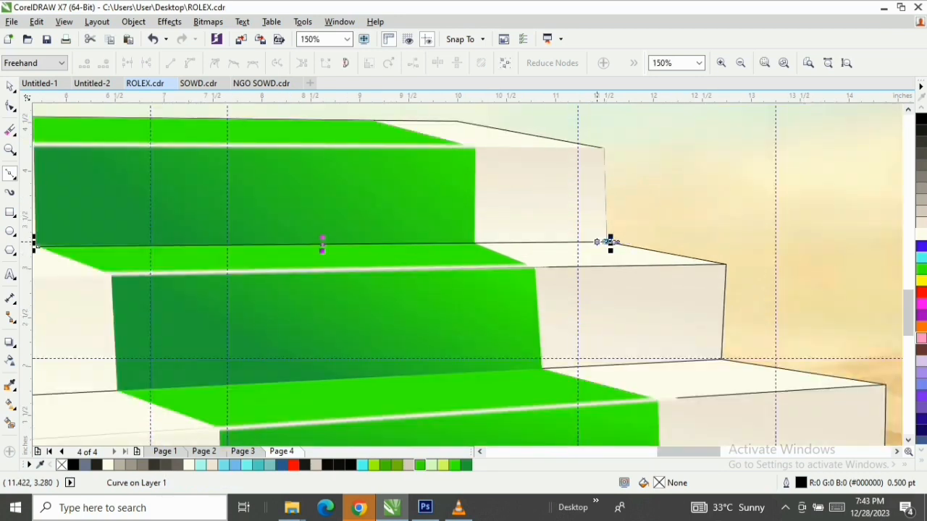
{"action": "scroll", "coordinate": [606, 241], "scroll_direction": "up", "scroll_amount": 8}
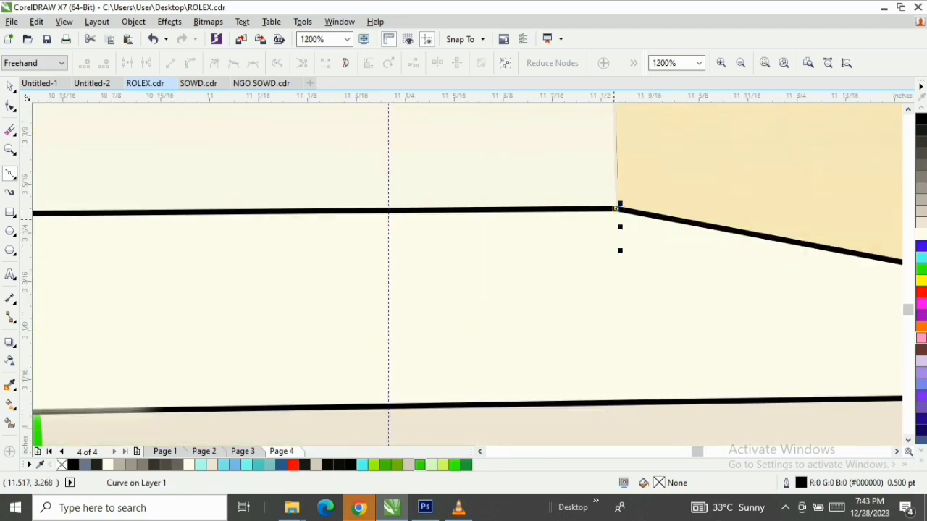
{"action": "scroll", "coordinate": [616, 208], "scroll_direction": "down", "scroll_amount": 8}
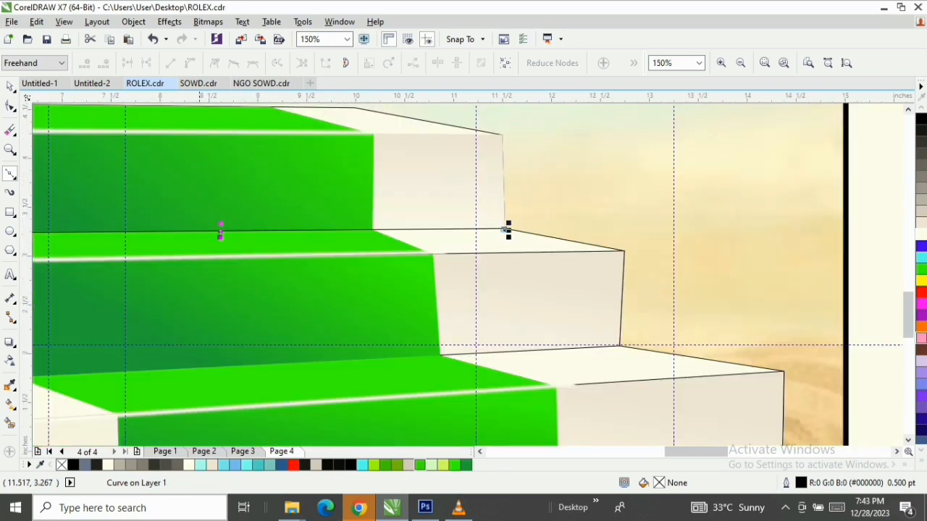
{"action": "scroll", "coordinate": [508, 231], "scroll_direction": "down", "scroll_amount": 2}
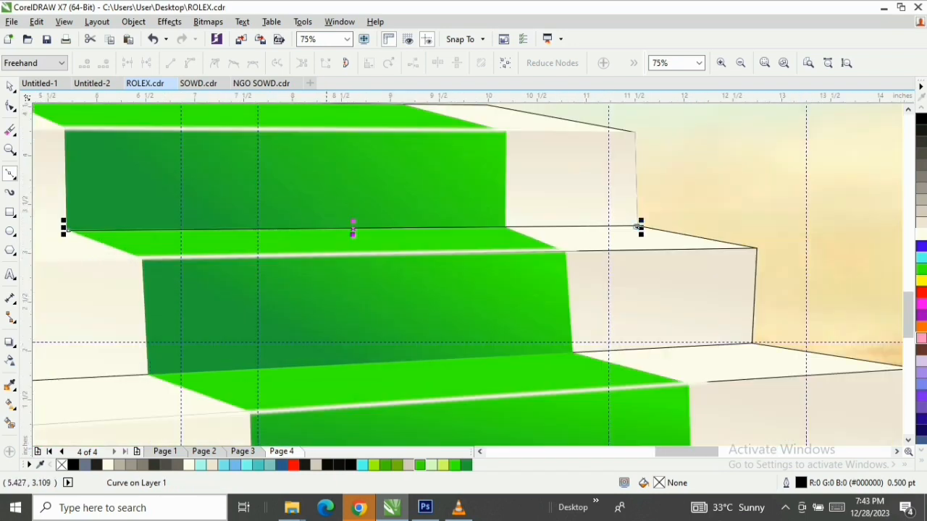
{"action": "left_click", "coordinate": [479, 452]}
{"action": "left_click", "coordinate": [480, 452]}
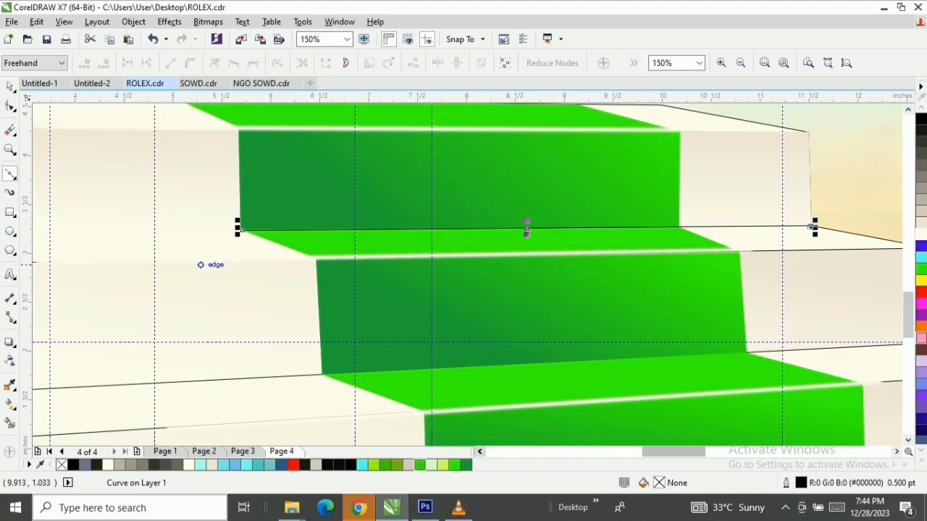
{"action": "scroll", "coordinate": [168, 253], "scroll_direction": "down", "scroll_amount": 1}
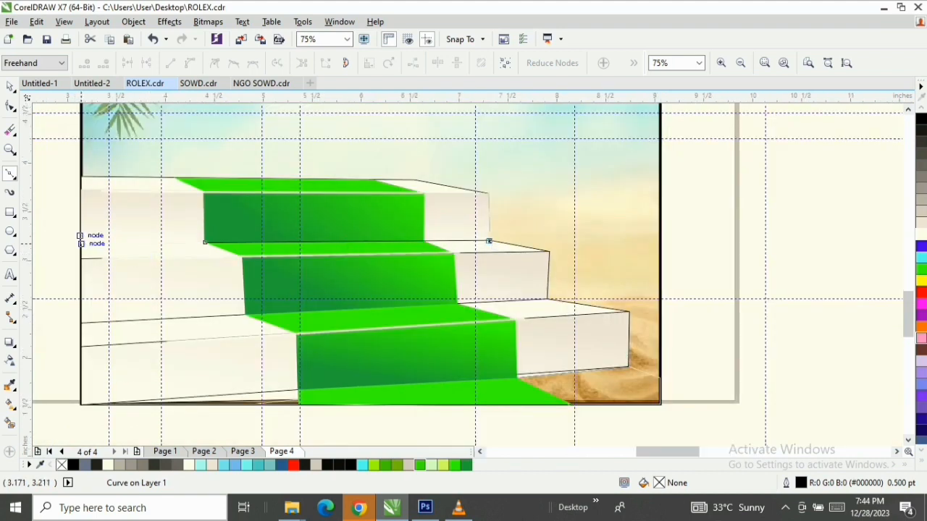
{"action": "scroll", "coordinate": [83, 242], "scroll_direction": "up", "scroll_amount": 1}
{"action": "left_click", "coordinate": [84, 243]}
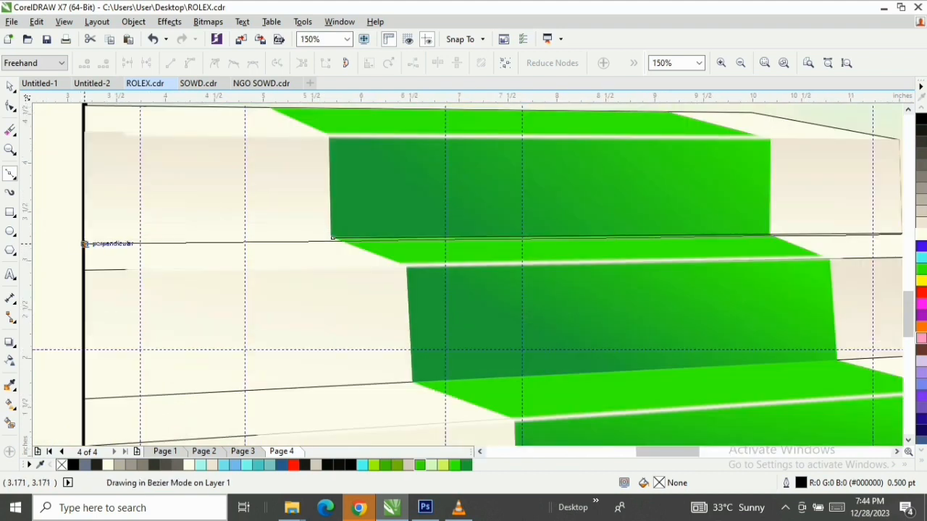
Close the thin sliver back at the carpet riser's lower-left corner and delete the stray node that makes its upper edge bulge
{"action": "left_click", "coordinate": [83, 241]}
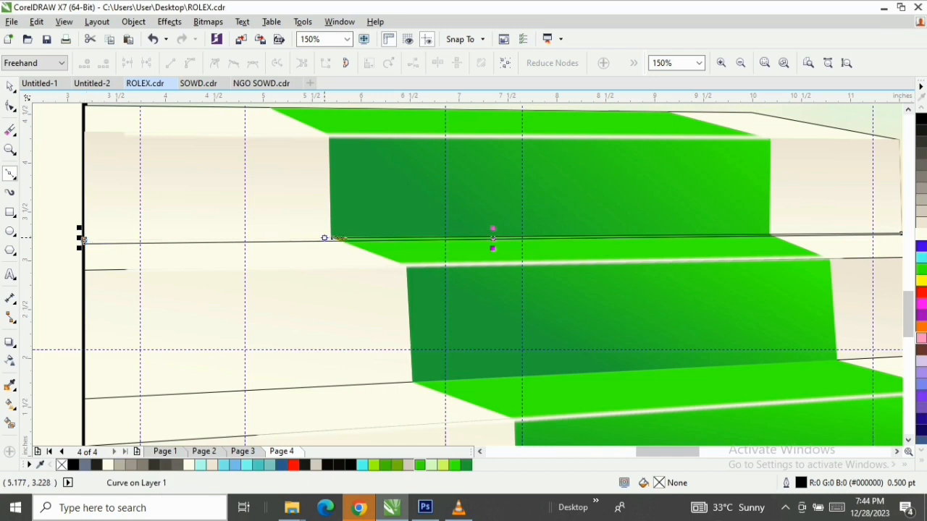
{"action": "left_click", "coordinate": [330, 236]}
{"action": "left_click", "coordinate": [330, 236]}
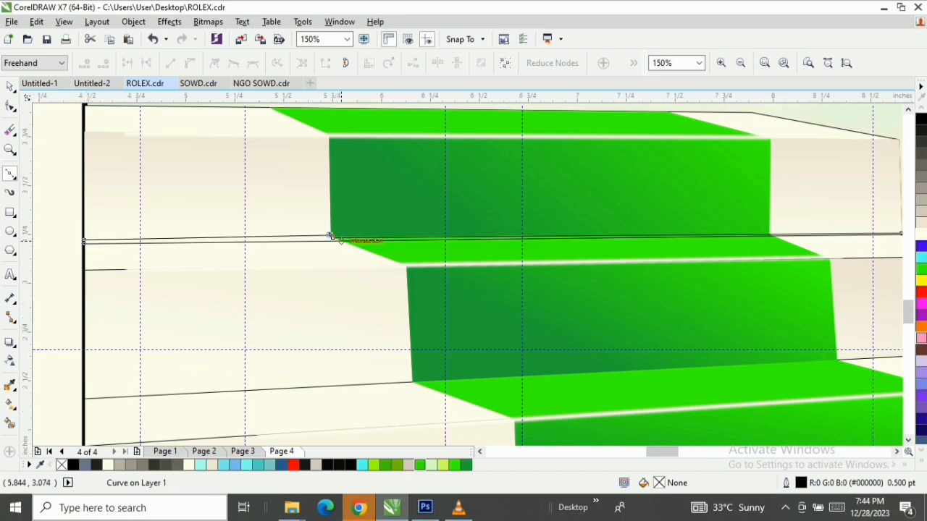
{"action": "scroll", "coordinate": [330, 236], "scroll_direction": "up", "scroll_amount": 2}
{"action": "left_click", "coordinate": [308, 238]}
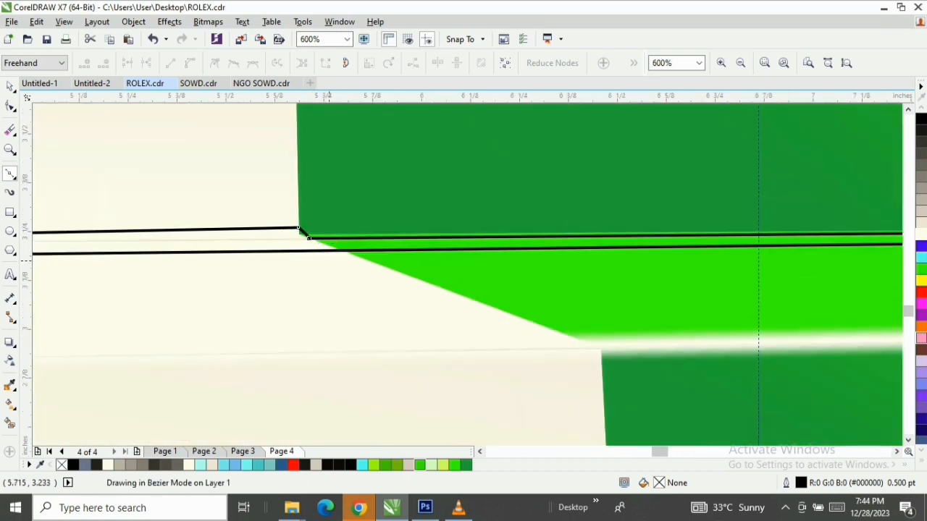
{"action": "key", "text": "space"}
{"action": "key", "text": "F10"}
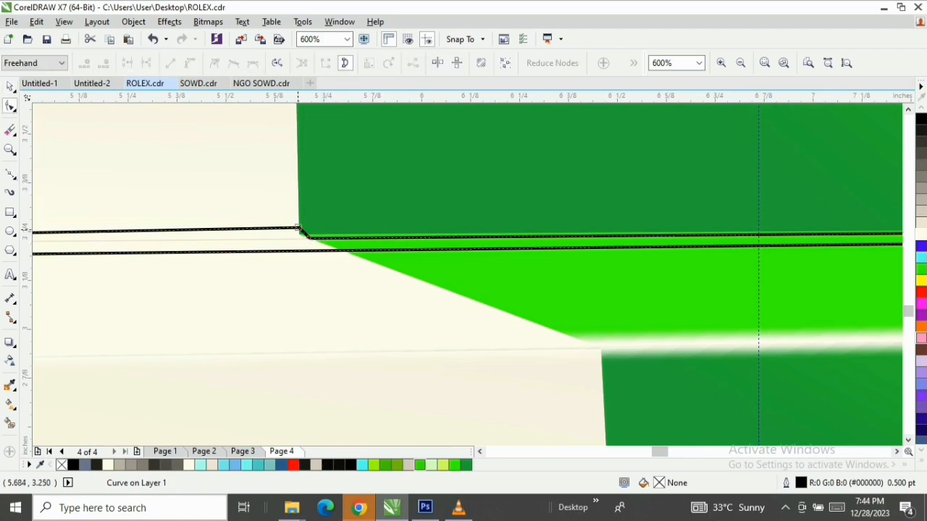
{"action": "key", "text": "space"}
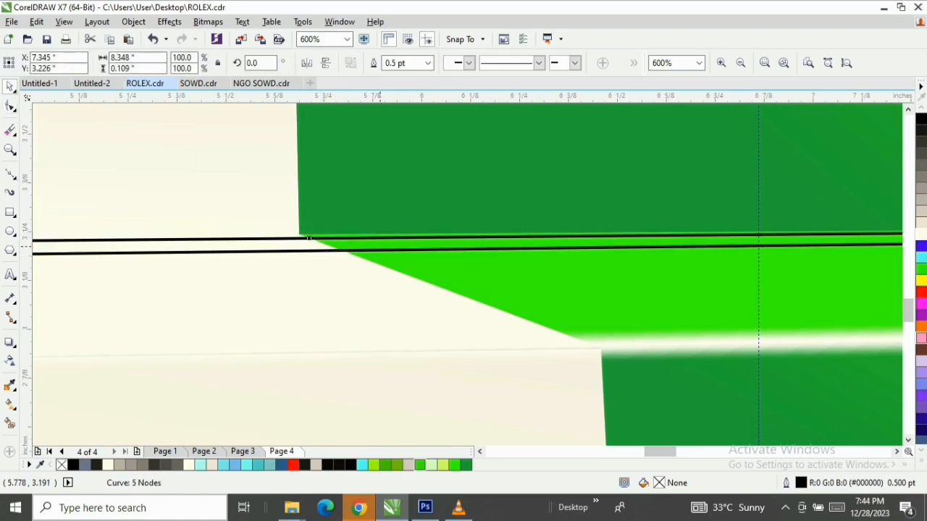
Fill the thin sliver under the top riser with black and move it slightly up onto the riser's base
{"action": "key", "text": "F3"}
{"action": "key", "text": "F3"}
{"action": "key", "text": "space"}
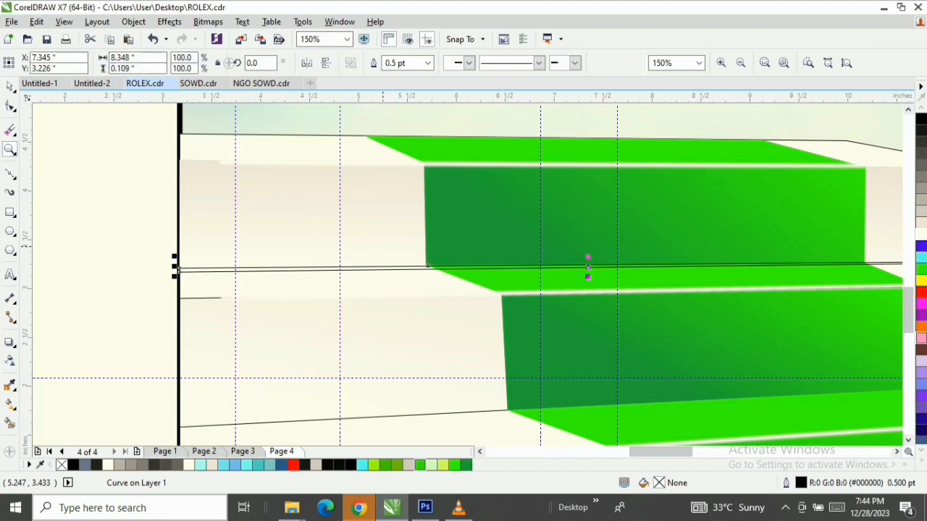
{"action": "left_click", "coordinate": [921, 119]}
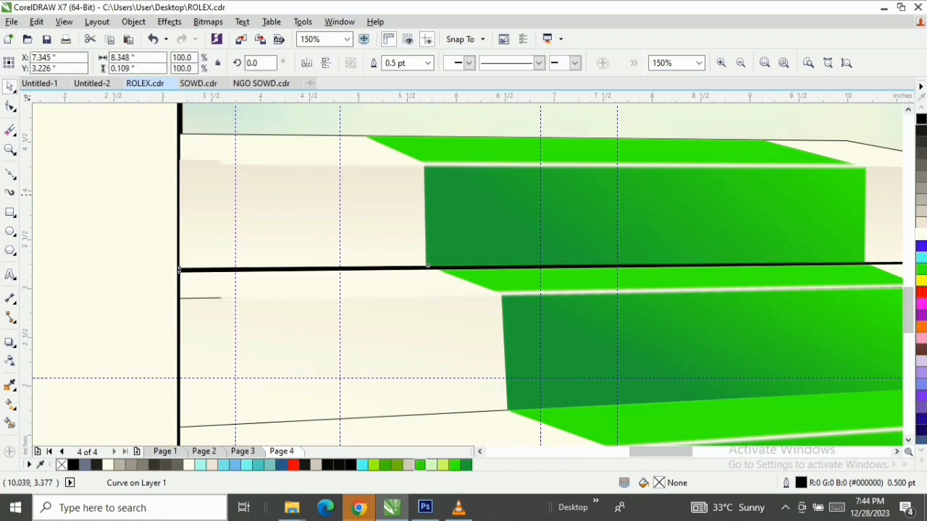
{"action": "key", "text": "F3"}
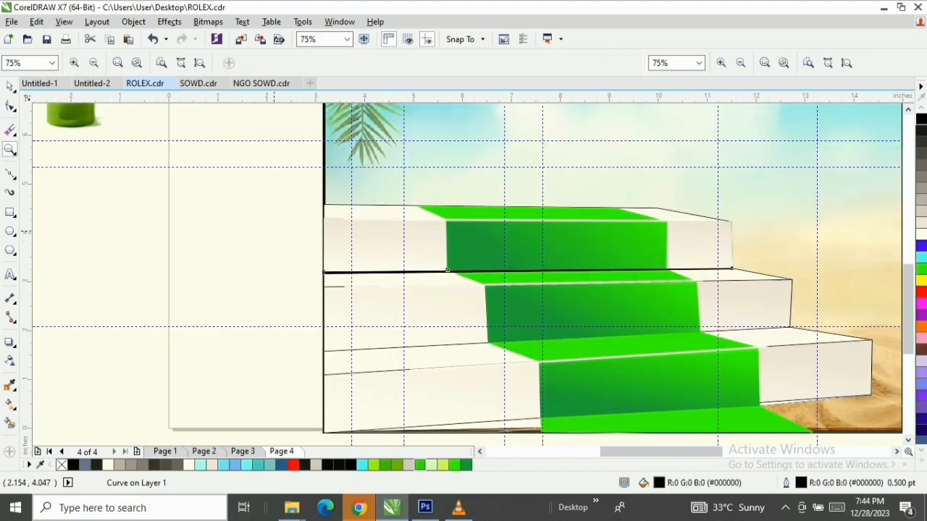
{"action": "left_click_drag", "start_coordinate": [270, 226], "coordinate": [781, 339]}
{"action": "key", "text": "space"}
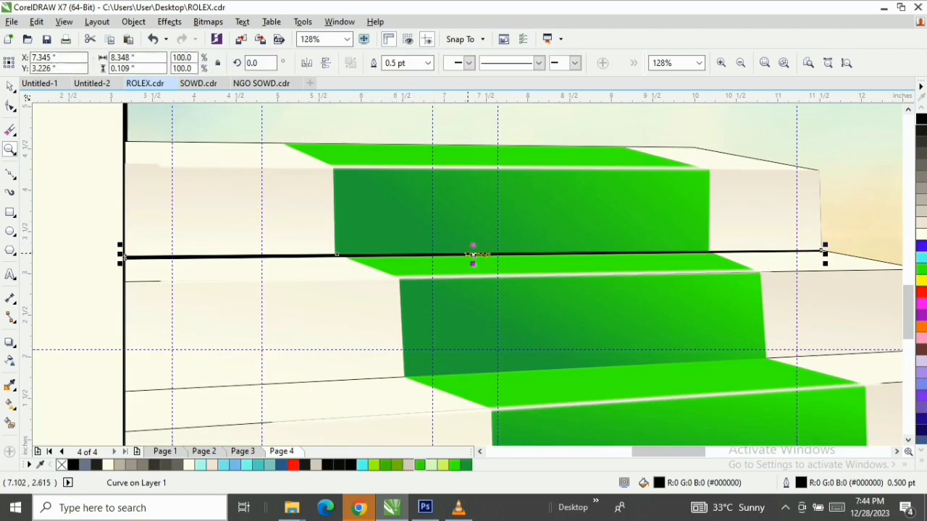
{"action": "left_click_drag", "start_coordinate": [474, 254], "coordinate": [474, 252]}
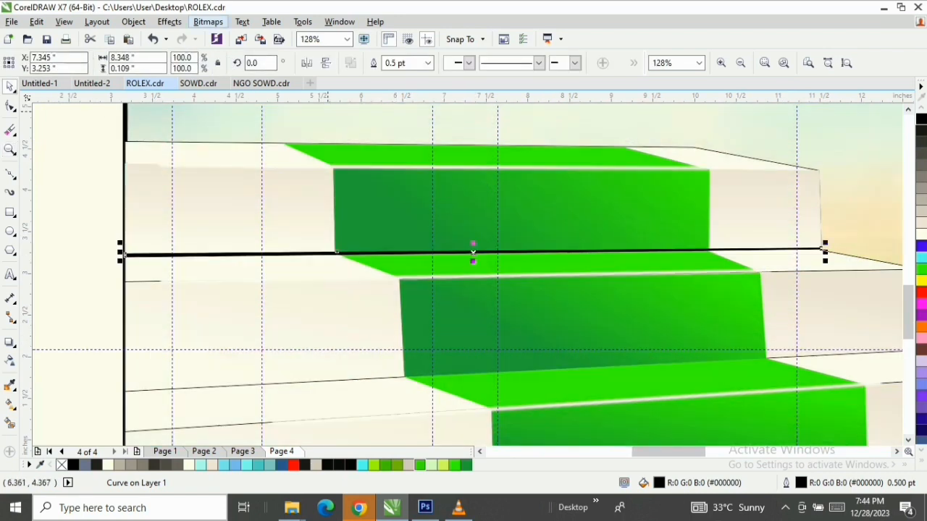
Convert the black sliver to a 300 dpi RGB bitmap with anti-aliasing and a transparent background
{"action": "left_click", "coordinate": [208, 21]}
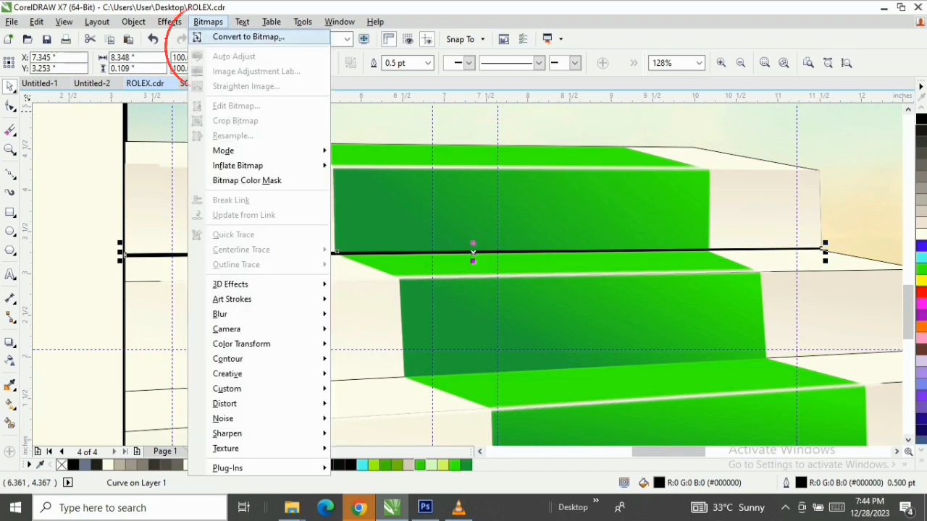
{"action": "left_click", "coordinate": [242, 37]}
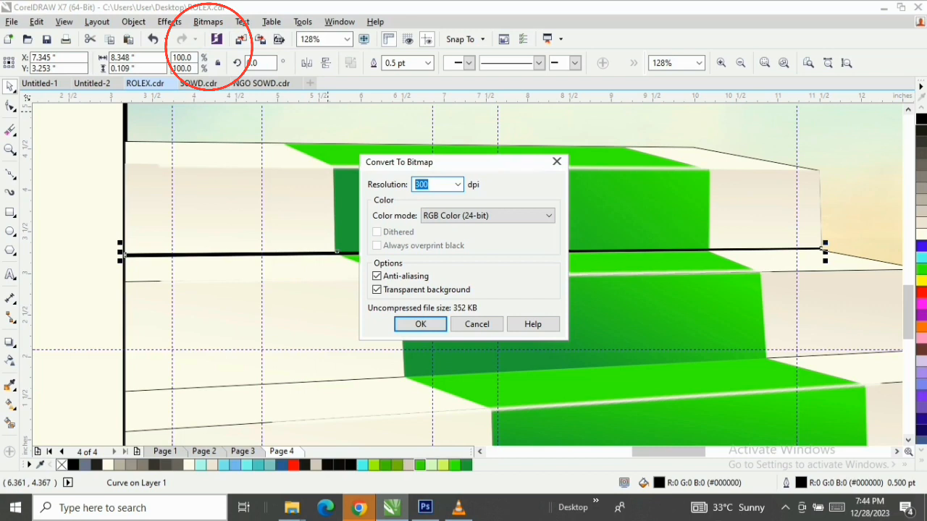
{"action": "left_click", "coordinate": [420, 323]}
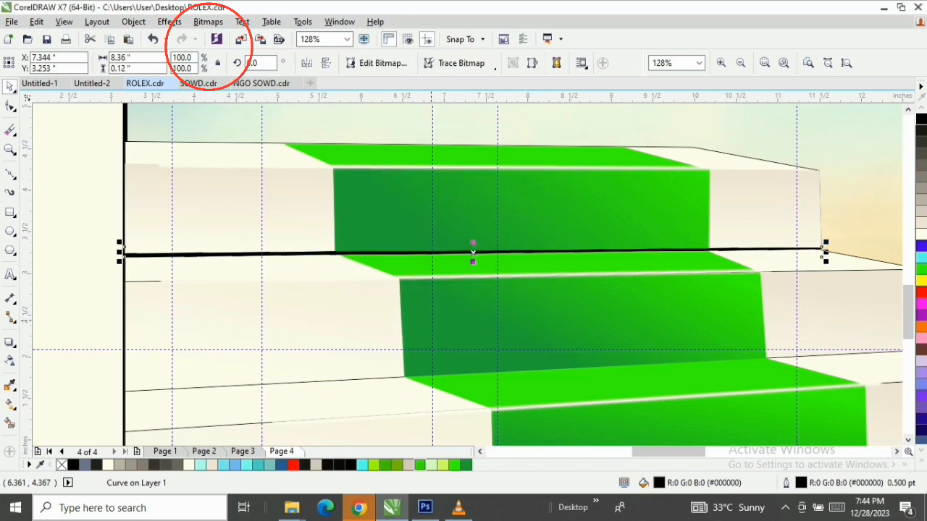
Apply a Gaussian Blur with a radius of 6.2 pixels to the black strip at the top riser's base
{"action": "left_click", "coordinate": [208, 22]}
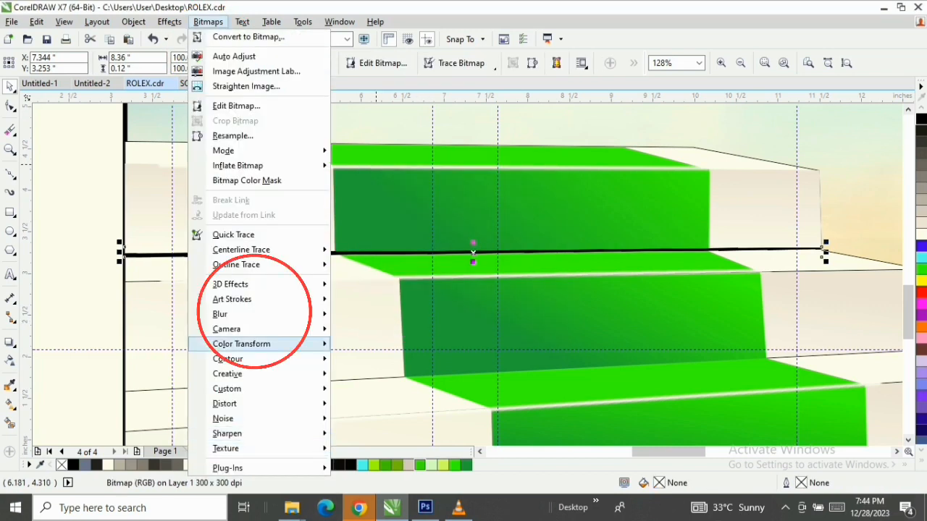
{"action": "mouse_move", "coordinate": [261, 314]}
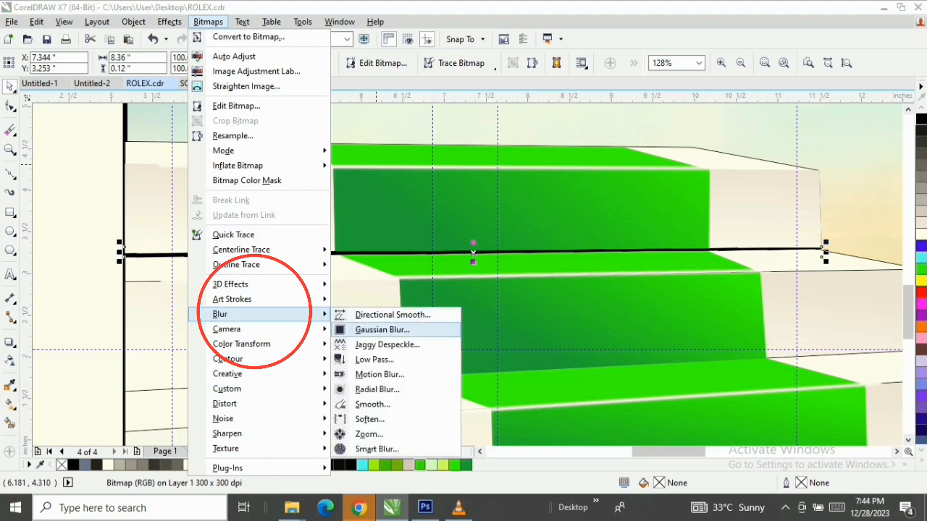
{"action": "left_click", "coordinate": [366, 328]}
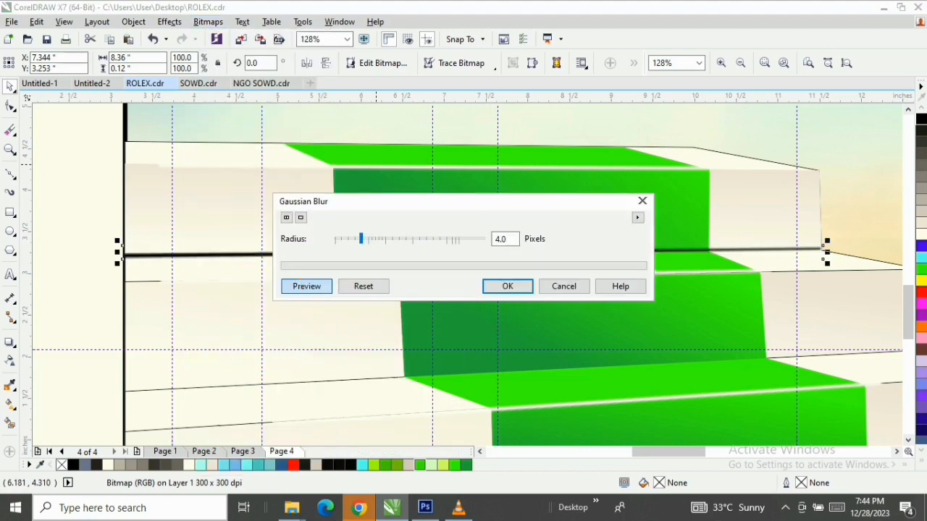
{"action": "left_click_drag", "start_coordinate": [435, 202], "coordinate": [552, 117]}
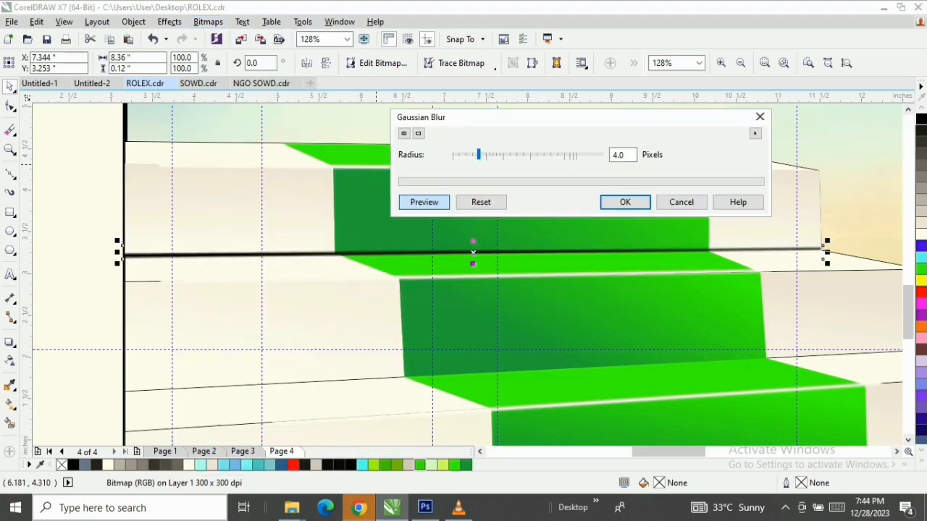
{"action": "left_click", "coordinate": [489, 155]}
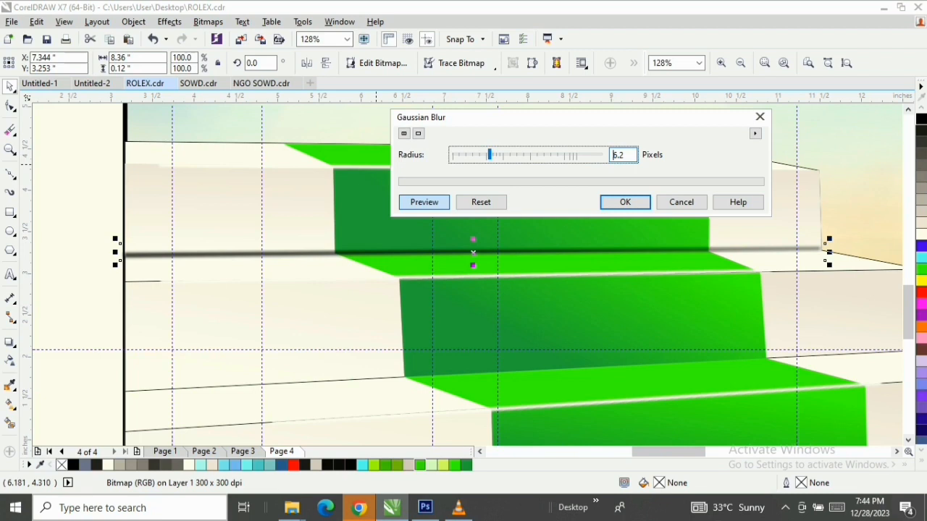
{"action": "key", "text": "Return"}
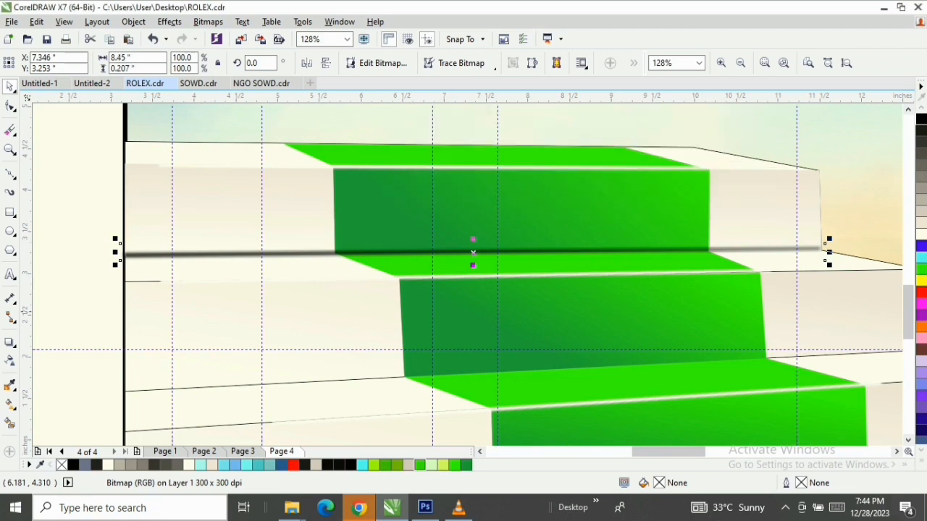
Fade the shadow strip's left end with a linear transparency that reaches 100% just inside the poster's left border
{"action": "left_click", "coordinate": [10, 361]}
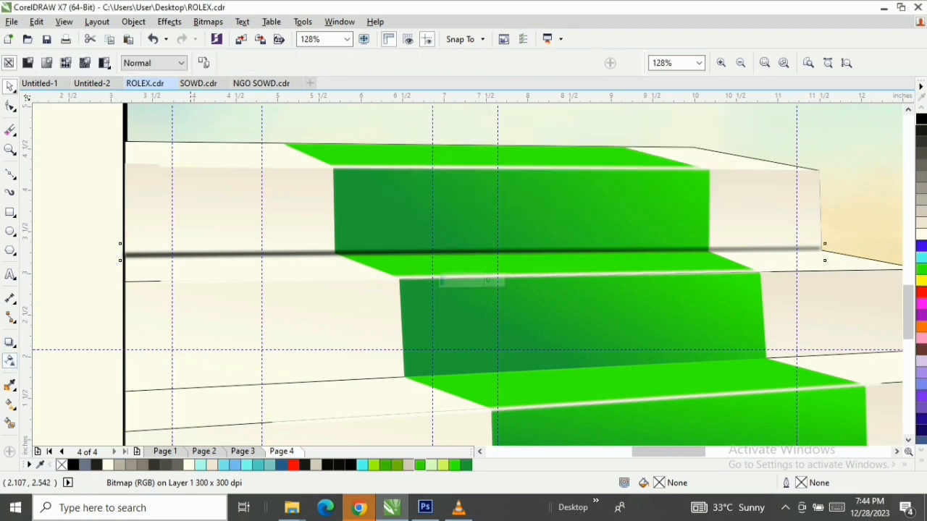
{"action": "left_click_drag", "start_coordinate": [231, 254], "coordinate": [102, 236]}
{"action": "left_click_drag", "start_coordinate": [231, 254], "coordinate": [288, 249]}
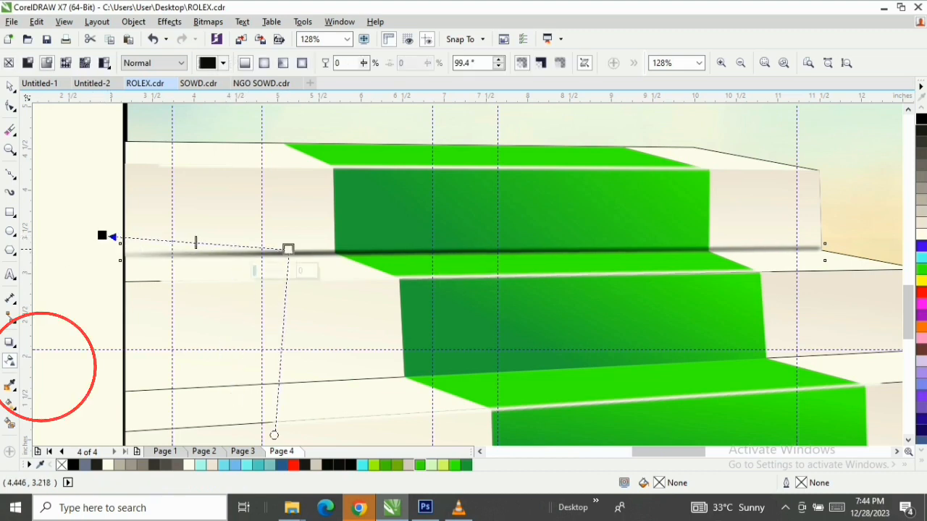
{"action": "left_click_drag", "start_coordinate": [102, 236], "coordinate": [145, 244]}
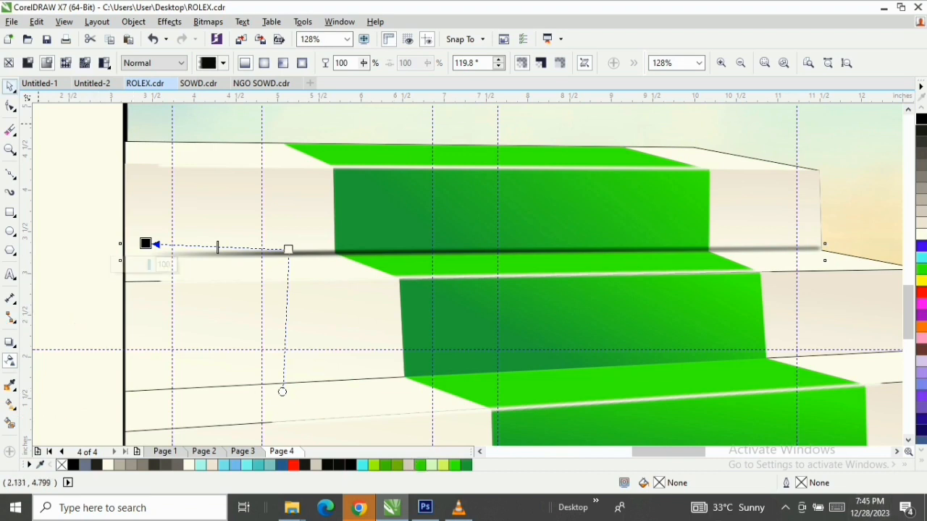
{"action": "left_click", "coordinate": [10, 87]}
{"action": "left_click", "coordinate": [85, 236]}
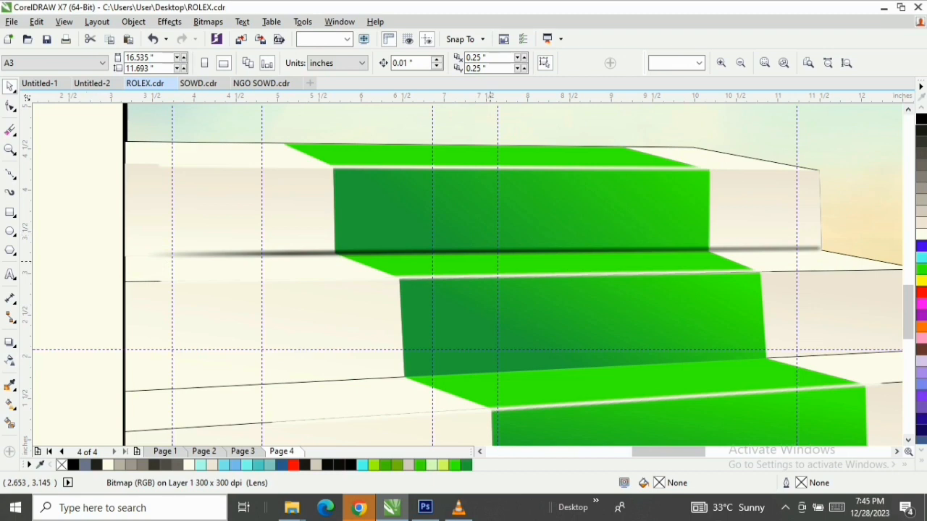
Compress the blurred shadow strip at the top riser's base to about half its height, 0.103 inches
{"action": "scroll", "coordinate": [289, 252], "scroll_direction": "up", "scroll_amount": 3}
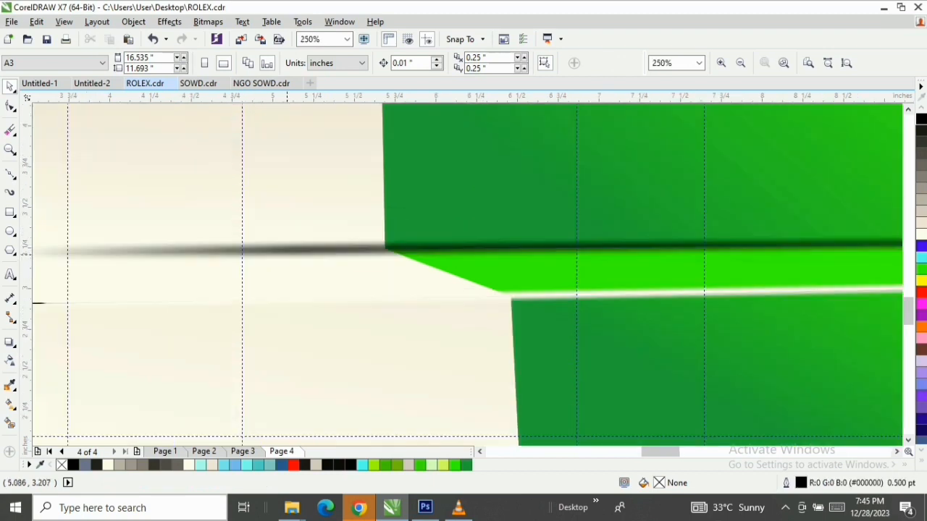
{"action": "left_click", "coordinate": [288, 252]}
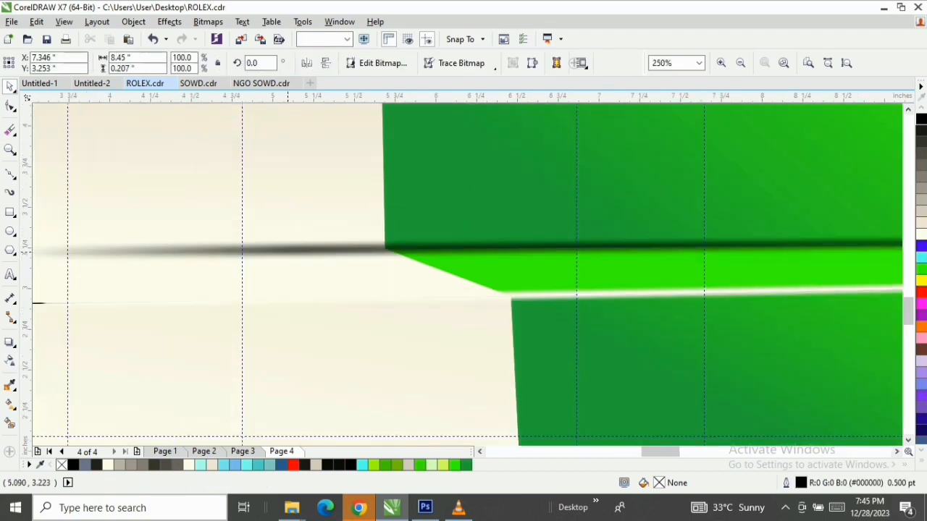
{"action": "scroll", "coordinate": [533, 246], "scroll_direction": "down", "scroll_amount": 3}
{"action": "scroll", "coordinate": [533, 244], "scroll_direction": "up", "scroll_amount": 3}
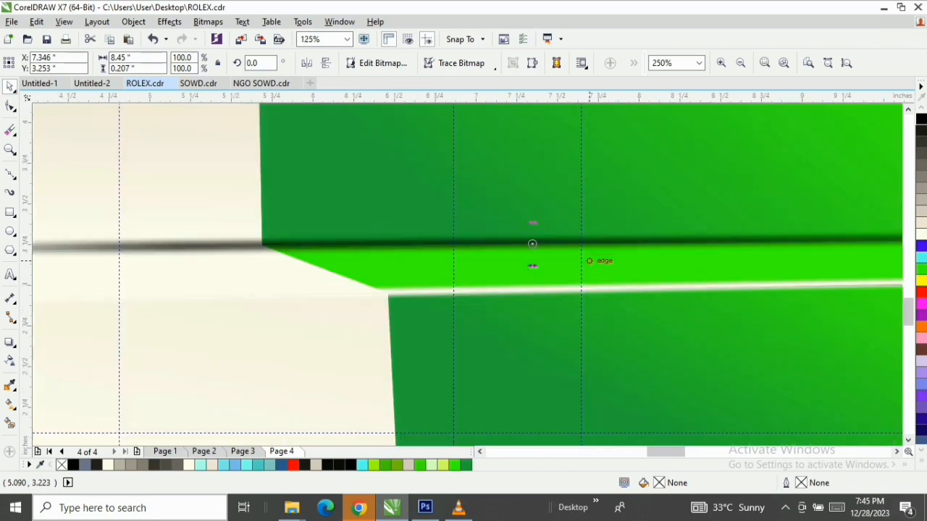
{"action": "left_click", "coordinate": [532, 244]}
{"action": "scroll", "coordinate": [533, 265], "scroll_direction": "up", "scroll_amount": 2}
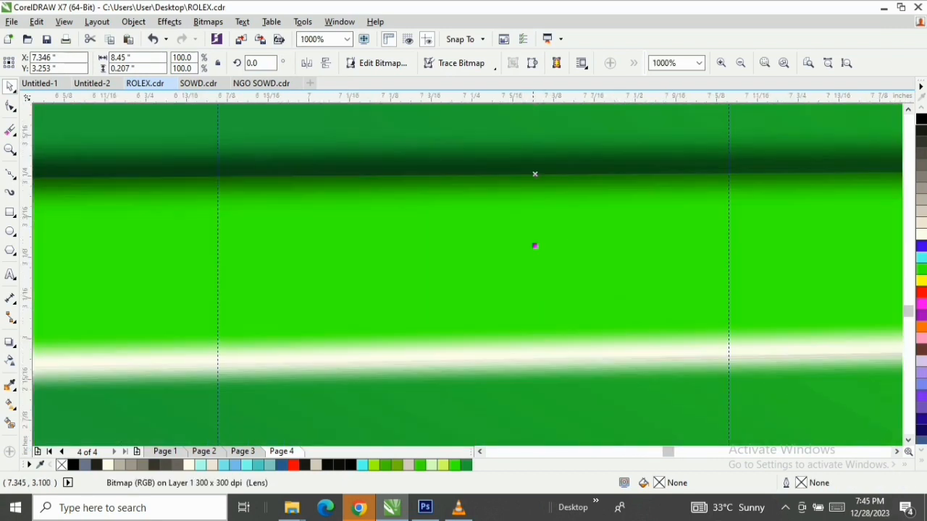
{"action": "left_click_drag", "start_coordinate": [532, 217], "coordinate": [537, 174]}
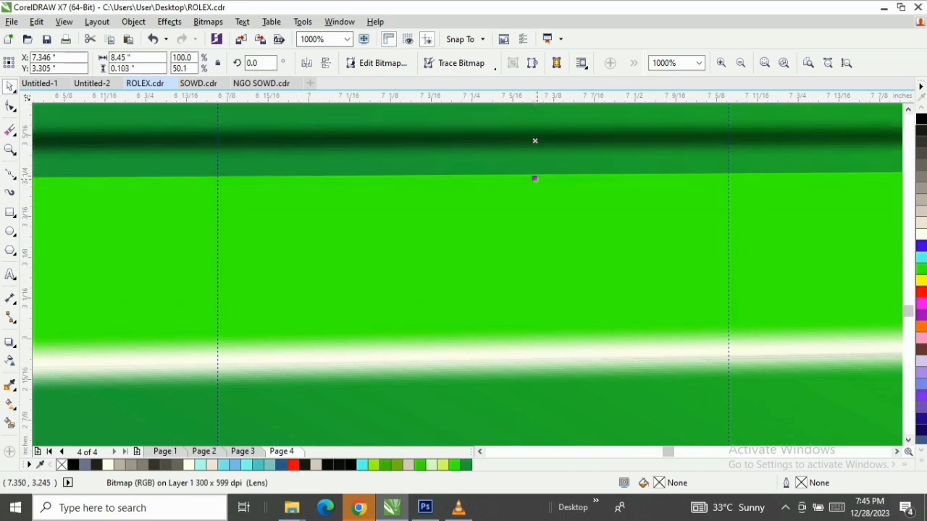
{"action": "scroll", "coordinate": [537, 180], "scroll_direction": "down", "scroll_amount": 3}
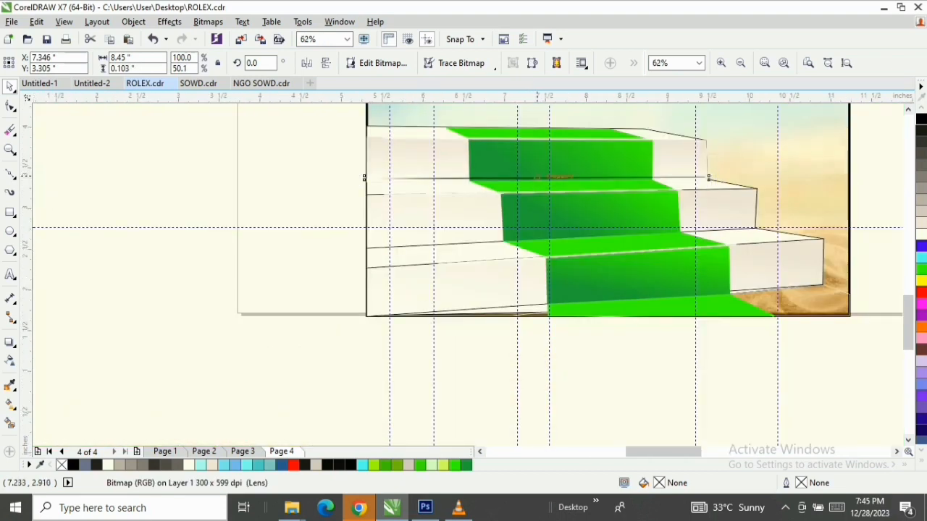
Move the thinned shadow strip down onto the seam between the top riser and the tread below it
{"action": "scroll", "coordinate": [538, 181], "scroll_direction": "up", "scroll_amount": 2}
{"action": "scroll", "coordinate": [564, 181], "scroll_direction": "up", "scroll_amount": 2}
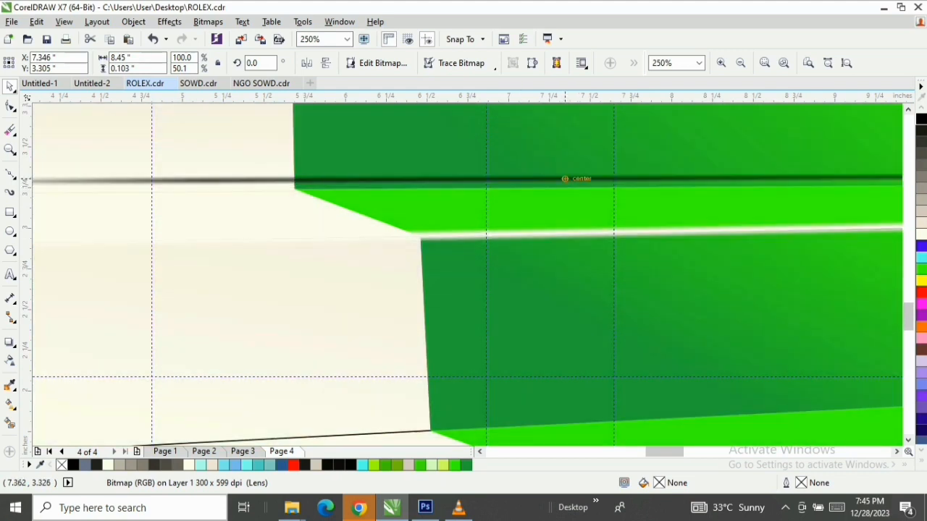
{"action": "scroll", "coordinate": [568, 181], "scroll_direction": "up", "scroll_amount": 2}
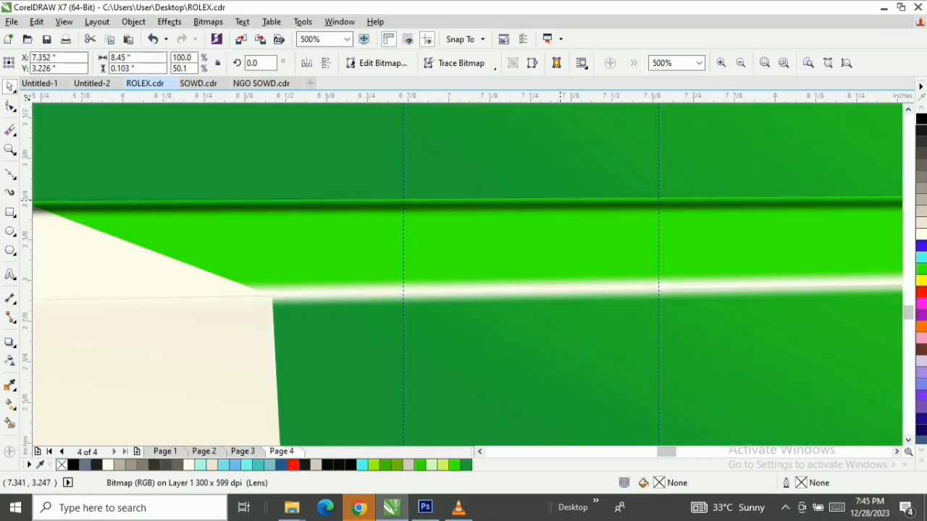
{"action": "scroll", "coordinate": [560, 201], "scroll_direction": "up", "scroll_amount": 2}
{"action": "left_click_drag", "start_coordinate": [563, 206], "coordinate": [560, 188]}
{"action": "key", "text": "F3"}
{"action": "key", "text": "F3"}
{"action": "key", "text": "F3"}
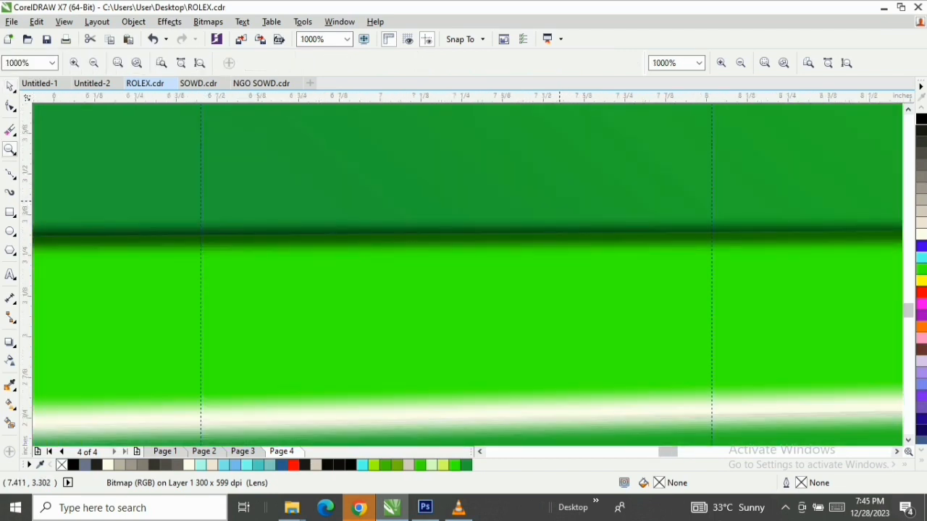
{"action": "key", "text": "F3"}
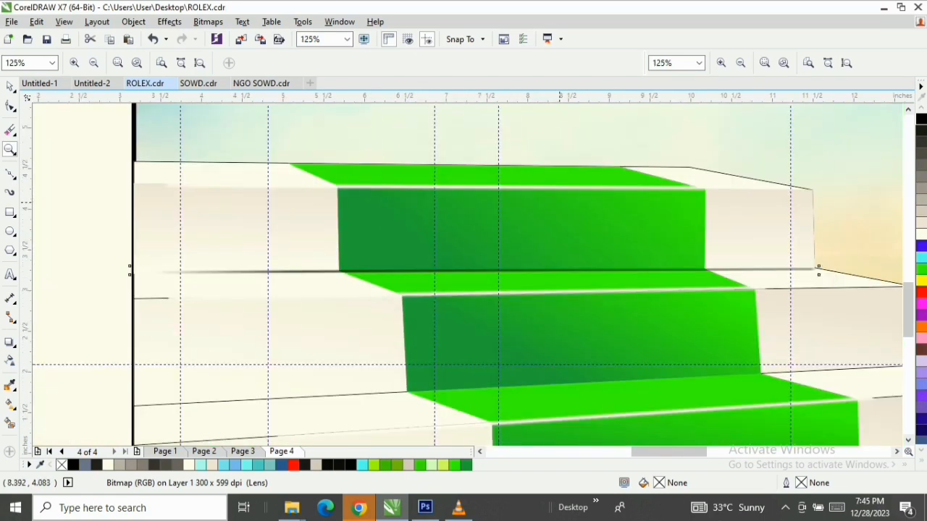
{"action": "key", "text": "space"}
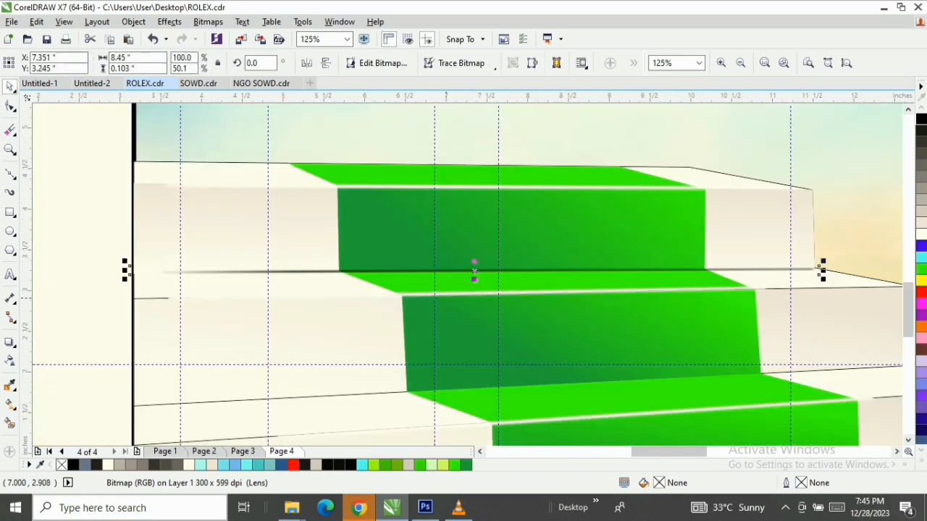
{"action": "left_click", "coordinate": [98, 211]}
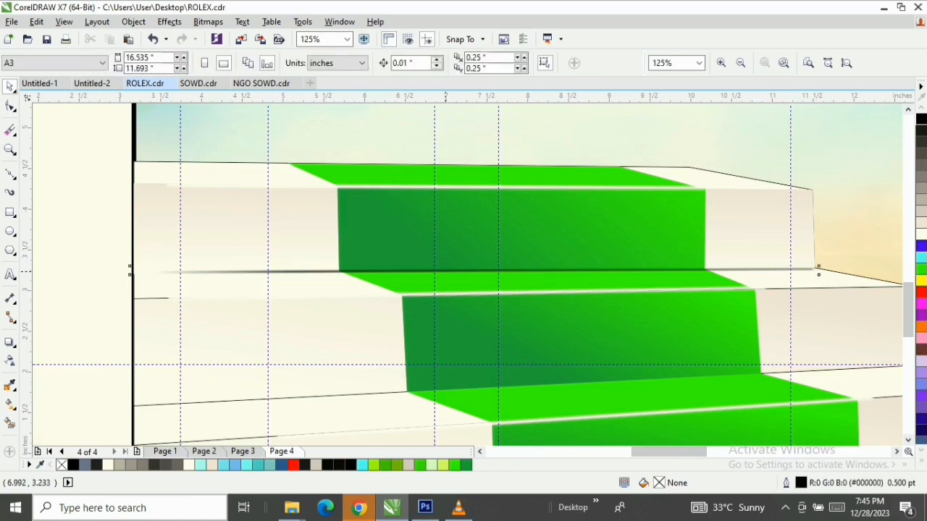
{"action": "left_click", "coordinate": [819, 270]}
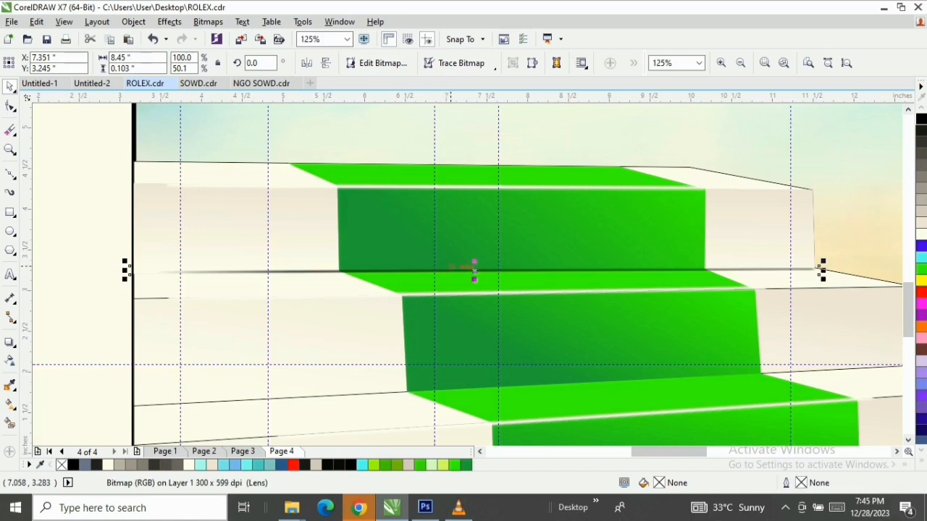
Copy the top riser's fountain fill onto the second riser
{"action": "left_click", "coordinate": [210, 331]}
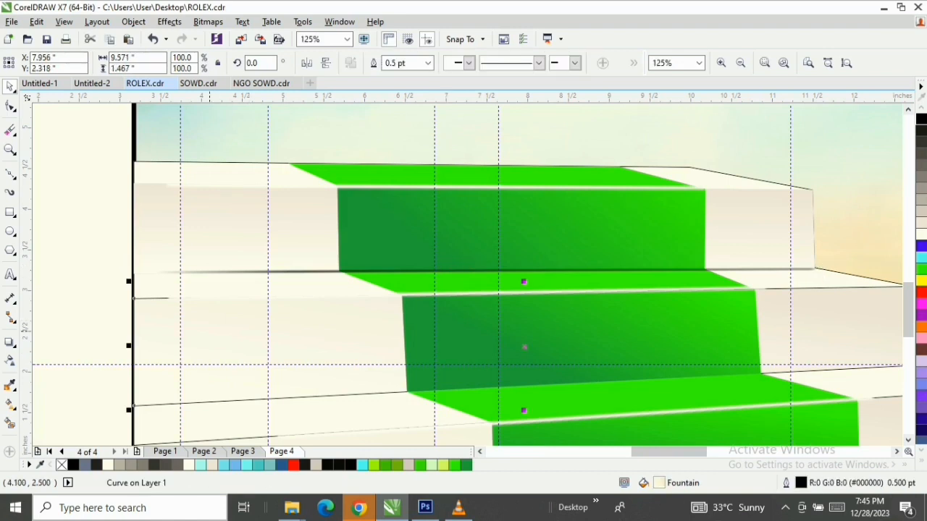
{"action": "left_click_drag", "start_coordinate": [208, 208], "coordinate": [221, 339]}
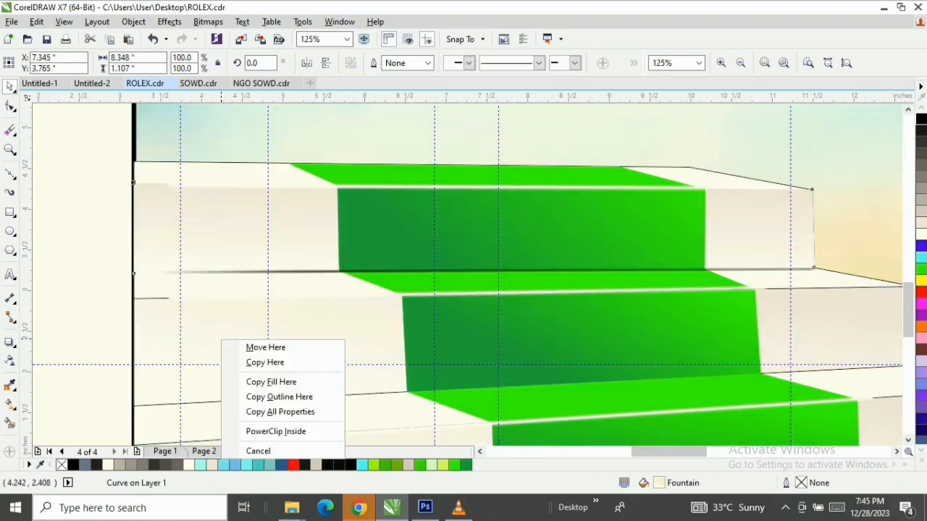
{"action": "left_click", "coordinate": [271, 381]}
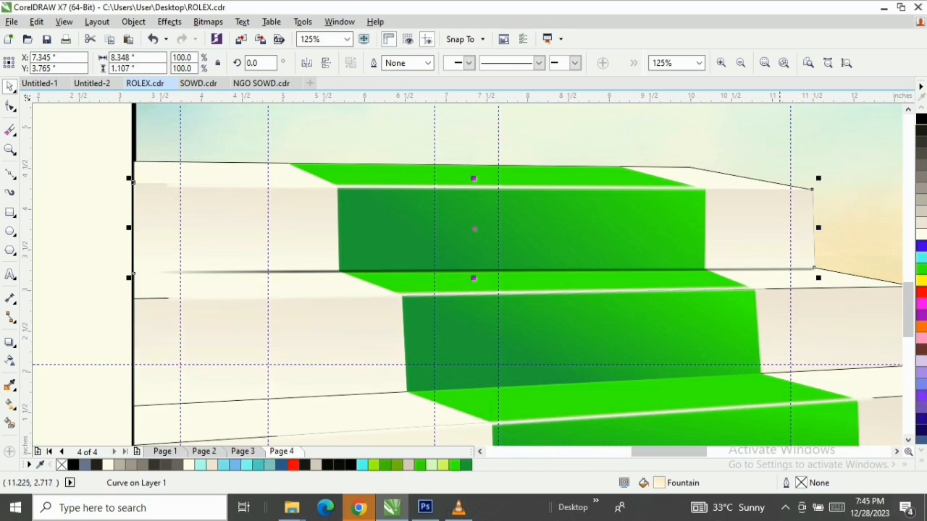
Duplicate the top riser's shadow strip and place the copy at the second riser's base
{"action": "scroll", "coordinate": [464, 275], "scroll_direction": "down", "scroll_amount": 1}
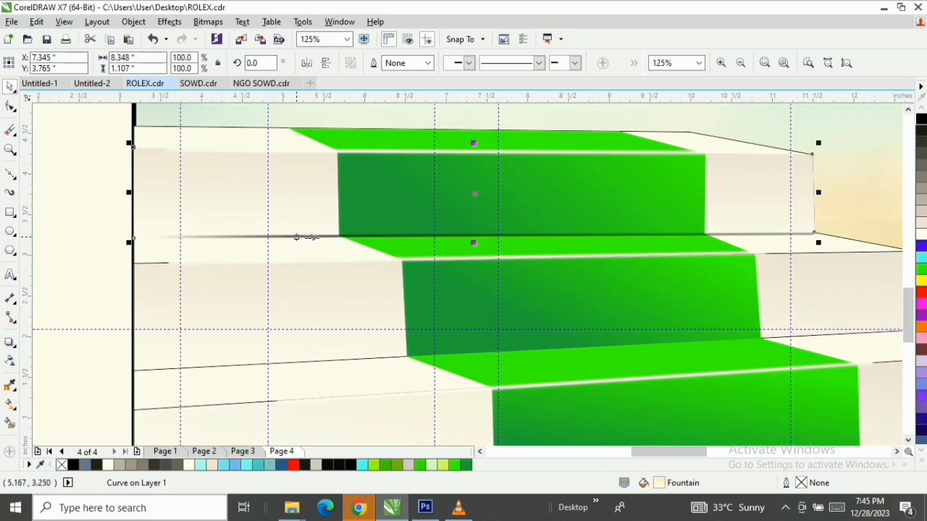
{"action": "left_click", "coordinate": [297, 236]}
{"action": "left_click", "coordinate": [435, 236]}
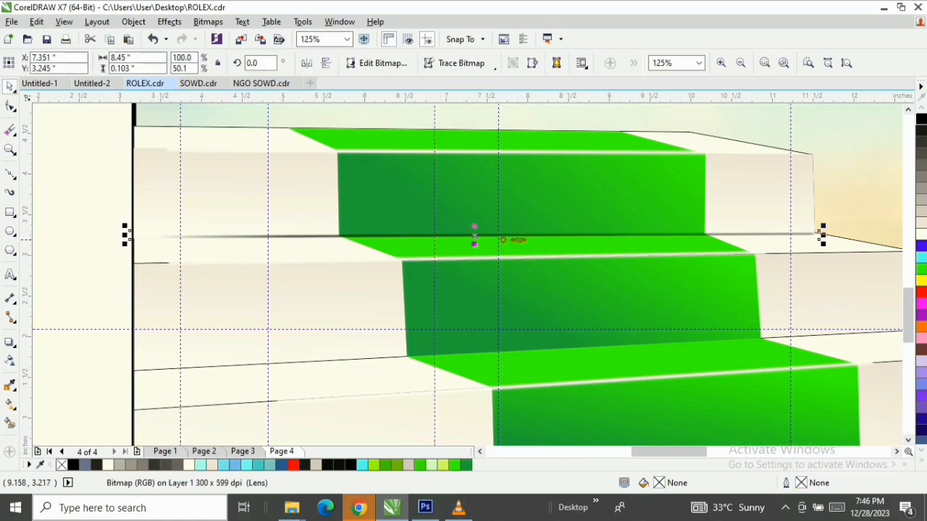
{"action": "left_click_drag", "start_coordinate": [474, 239], "coordinate": [490, 356]}
{"action": "right_click", "coordinate": [488, 357]}
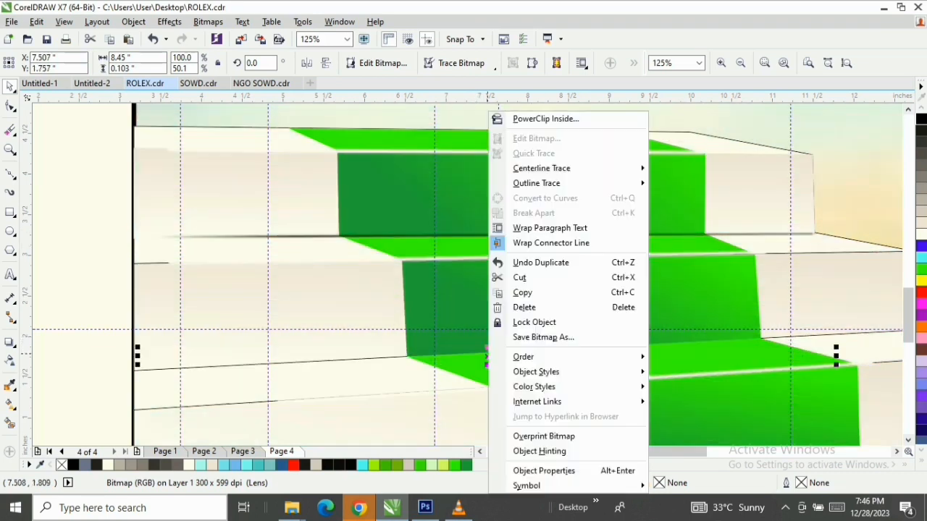
{"action": "key", "text": "Escape"}
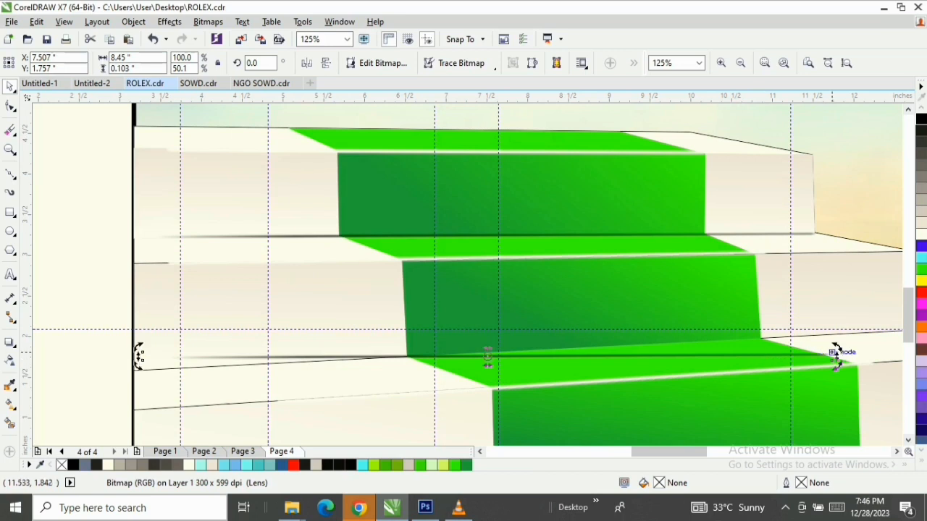
Rotate the duplicated shadow strip to about 2.33 degrees and shift it slightly up to follow the second riser's sloping base edge
{"action": "left_click_drag", "start_coordinate": [835, 354], "coordinate": [831, 329]}
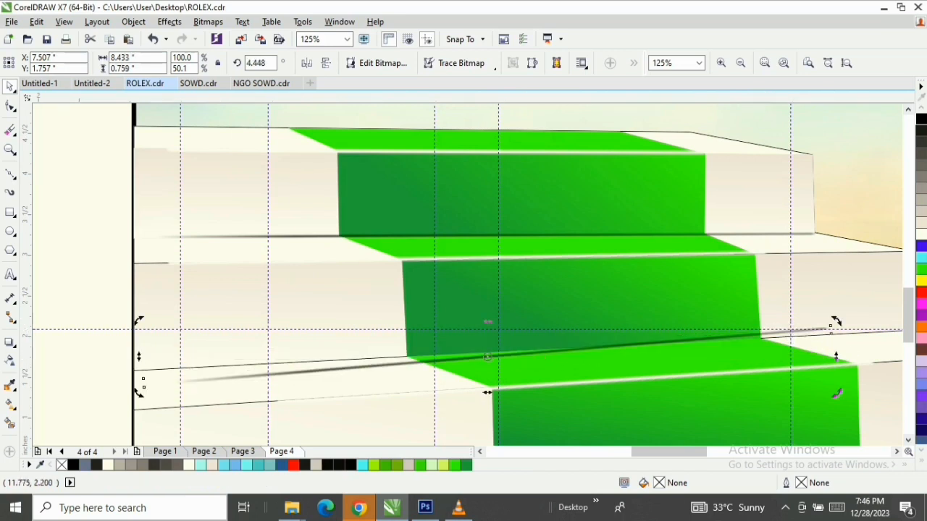
{"action": "left_click", "coordinate": [494, 353]}
{"action": "left_click_drag", "start_coordinate": [493, 353], "coordinate": [492, 347]}
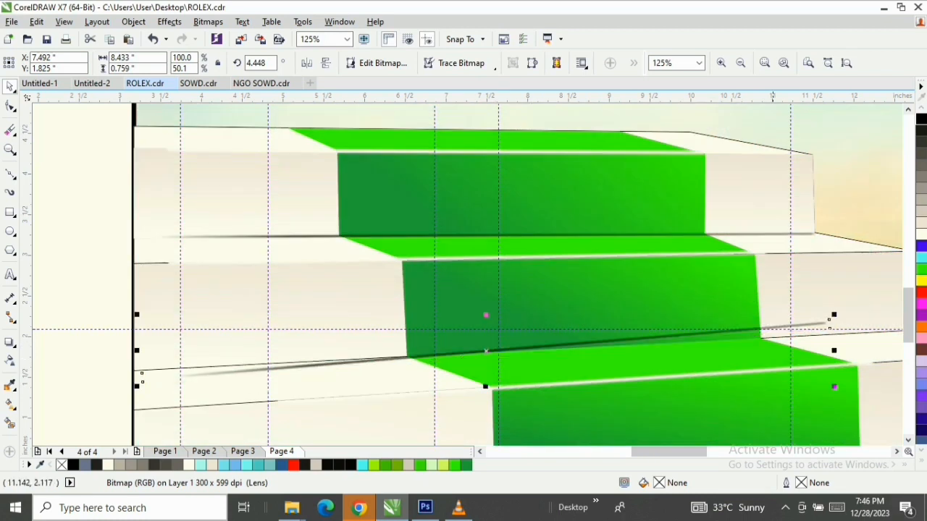
{"action": "left_click", "coordinate": [755, 327]}
{"action": "left_click_drag", "start_coordinate": [834, 316], "coordinate": [834, 328]}
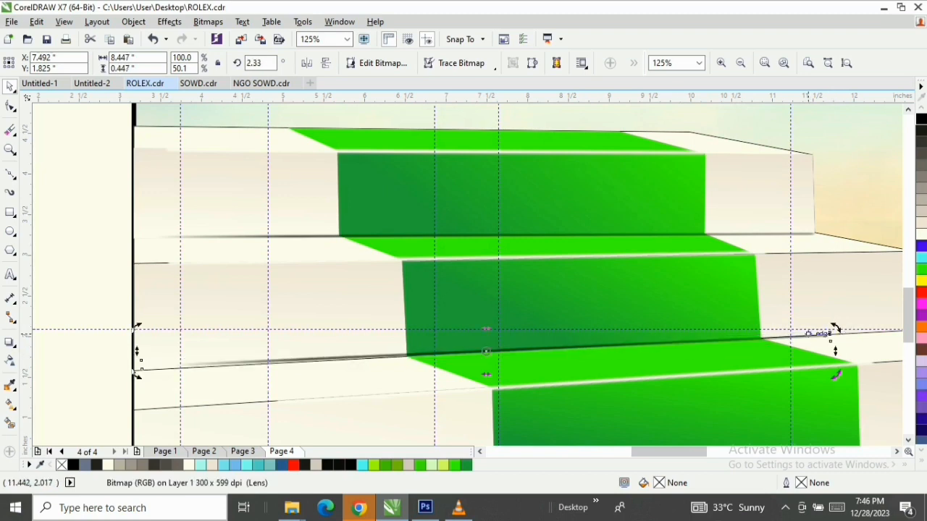
Remove the outline from the white staircase shape behind the risers
{"action": "left_click", "coordinate": [149, 368]}
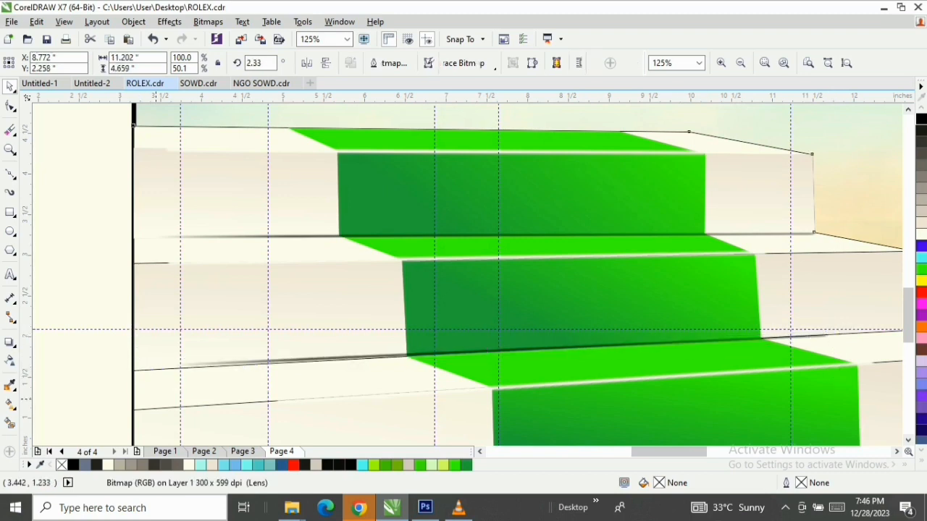
{"action": "left_click", "coordinate": [147, 366]}
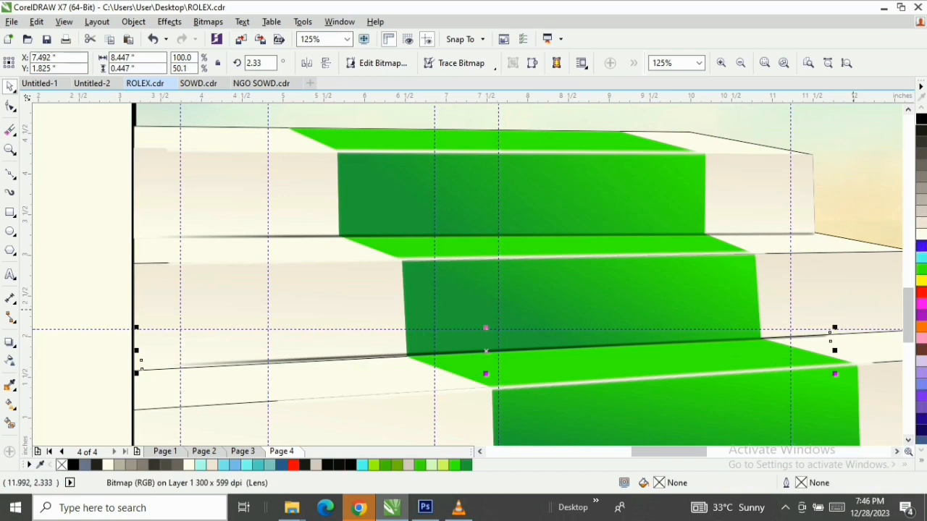
{"action": "left_click", "coordinate": [922, 460]}
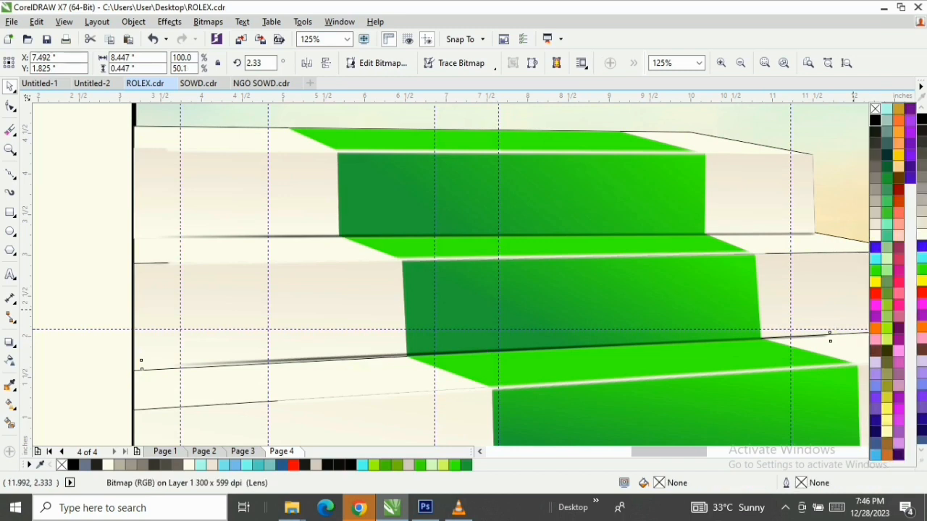
{"action": "left_click", "coordinate": [730, 139]}
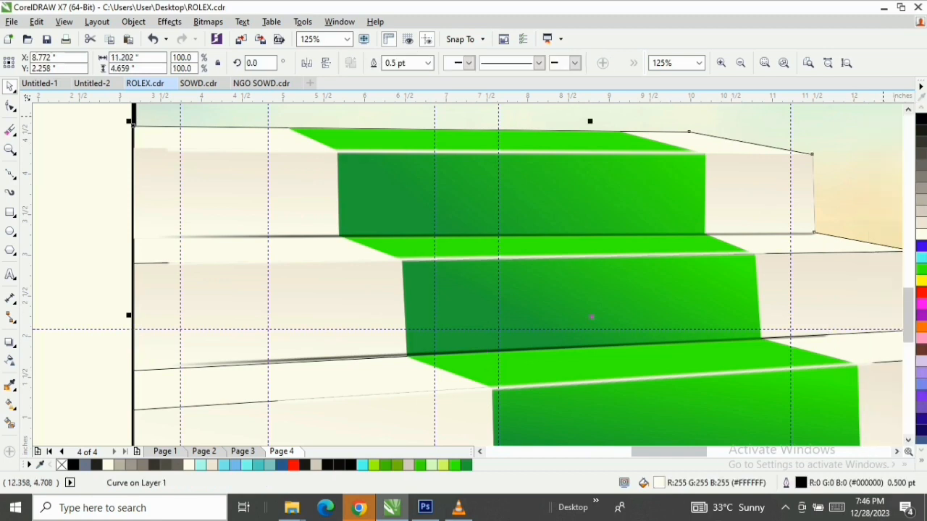
{"action": "left_click", "coordinate": [921, 460]}
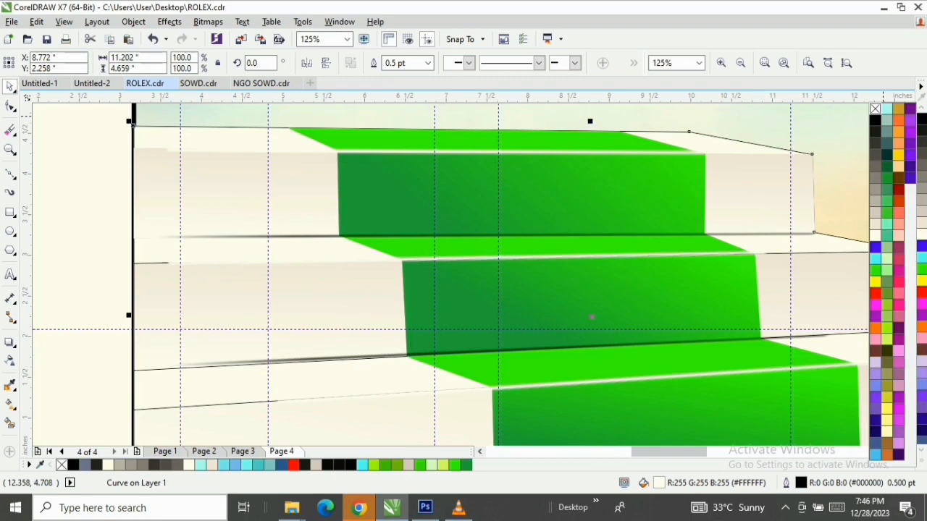
{"action": "right_click", "coordinate": [875, 109]}
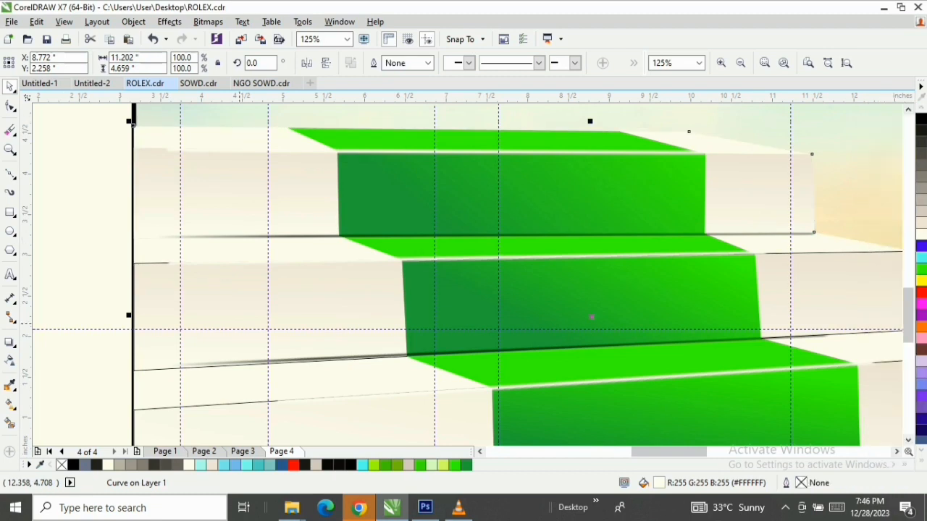
Remove the outline from the second riser
{"action": "left_click", "coordinate": [143, 263]}
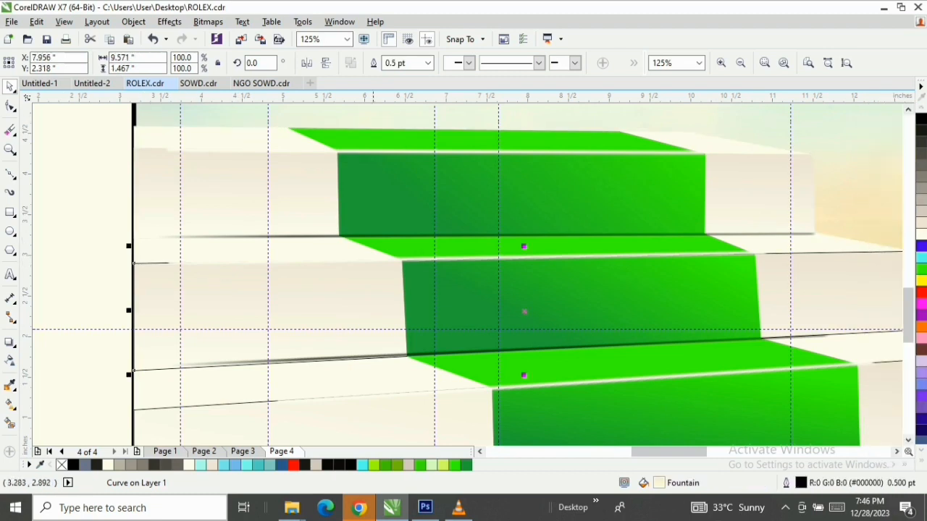
{"action": "left_click", "coordinate": [921, 461]}
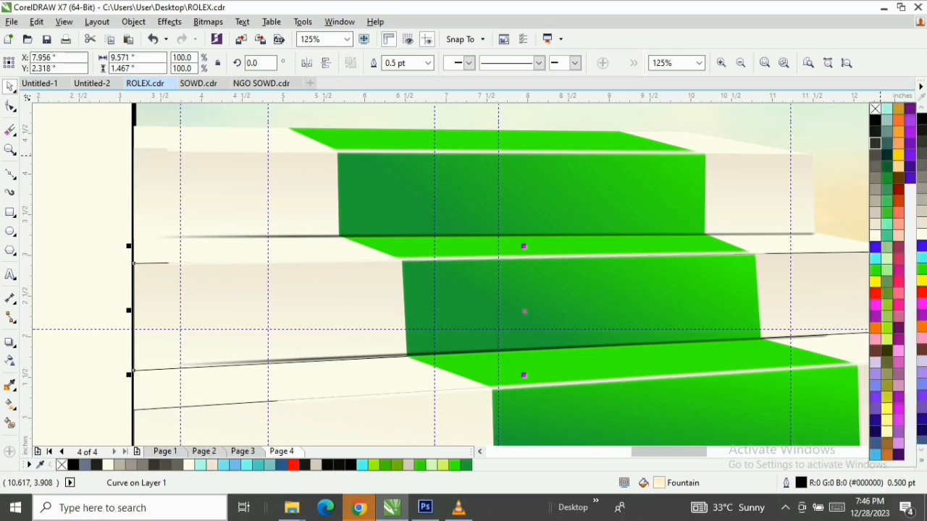
{"action": "right_click", "coordinate": [875, 108]}
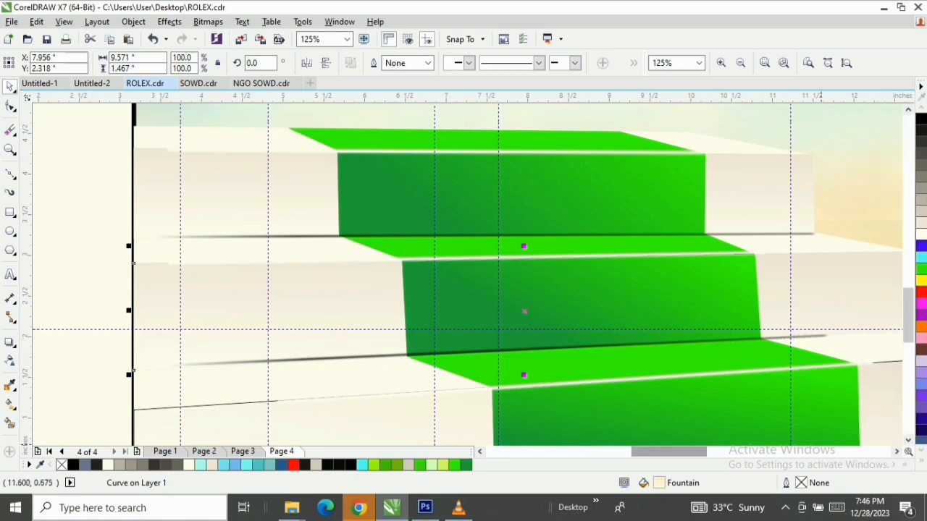
{"action": "left_click_drag", "start_coordinate": [677, 452], "coordinate": [690, 452]}
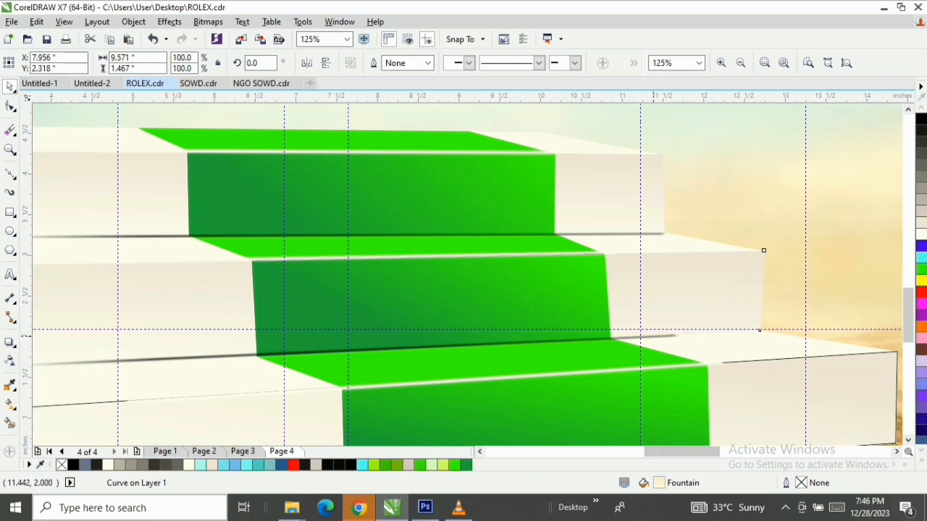
{"action": "left_click", "coordinate": [669, 336]}
{"action": "left_click", "coordinate": [503, 343]}
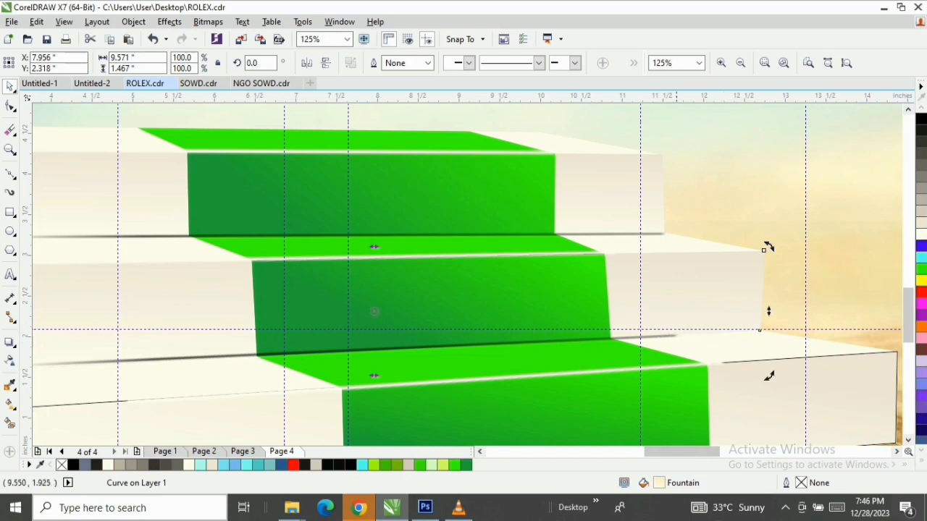
{"action": "left_click", "coordinate": [662, 335]}
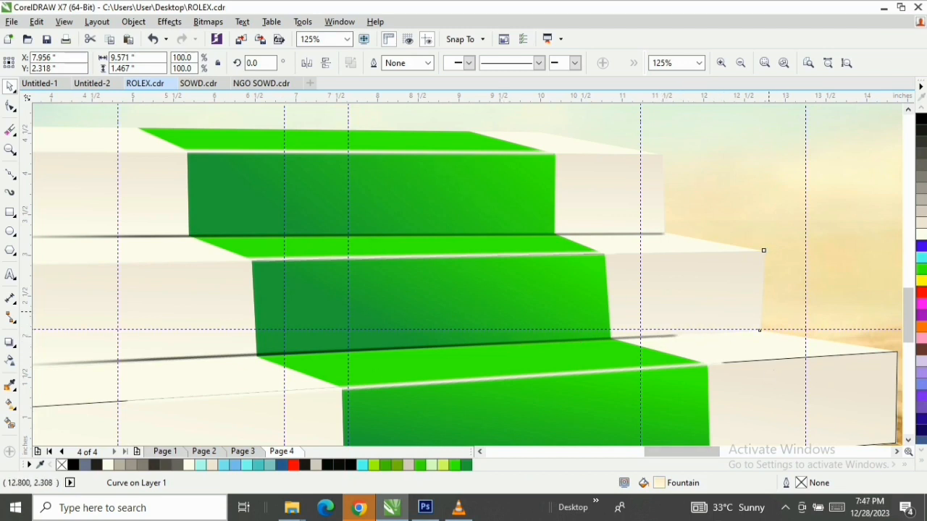
{"action": "left_click_drag", "start_coordinate": [765, 248], "coordinate": [819, 250]}
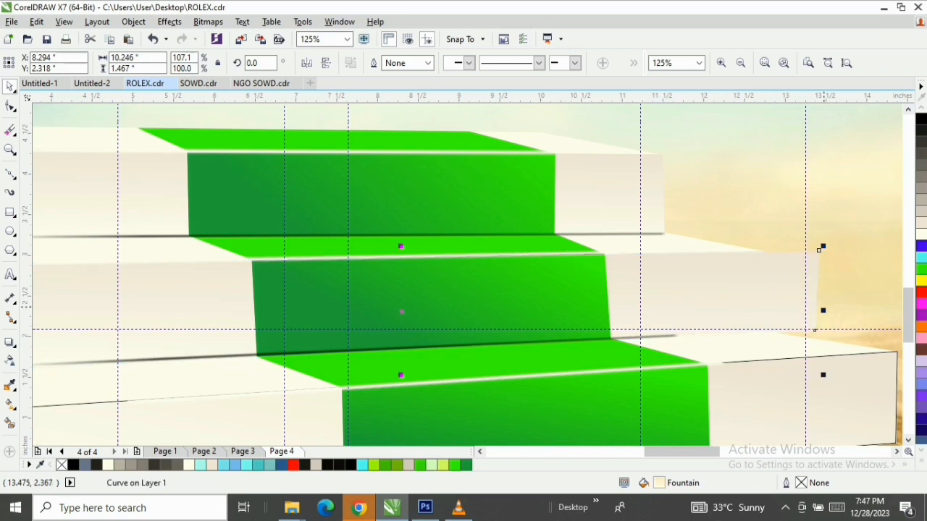
{"action": "key", "text": "ctrl+z"}
Stretch the second riser's shadow strip to about 9.64 inches wide, reaching the riser's right end, and shift it slightly down and left
{"action": "left_click", "coordinate": [680, 332]}
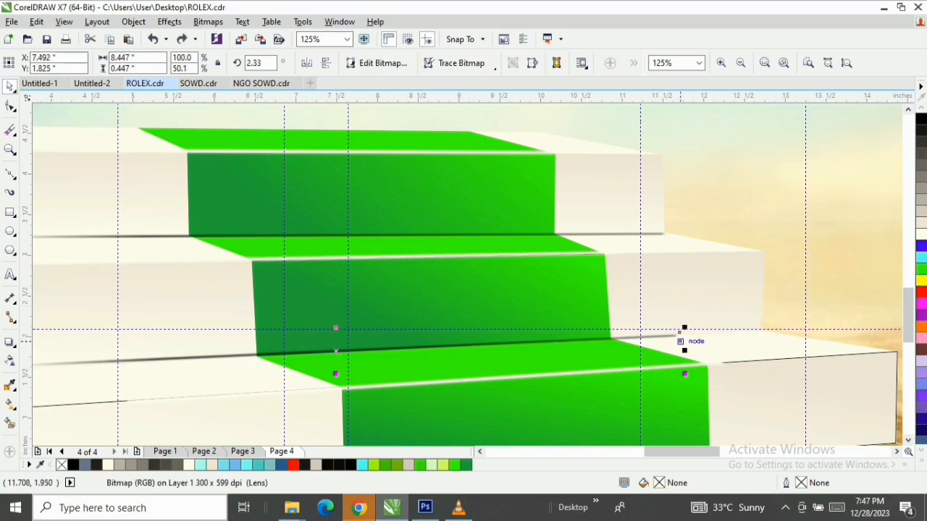
{"action": "left_click_drag", "start_coordinate": [680, 332], "coordinate": [747, 331]}
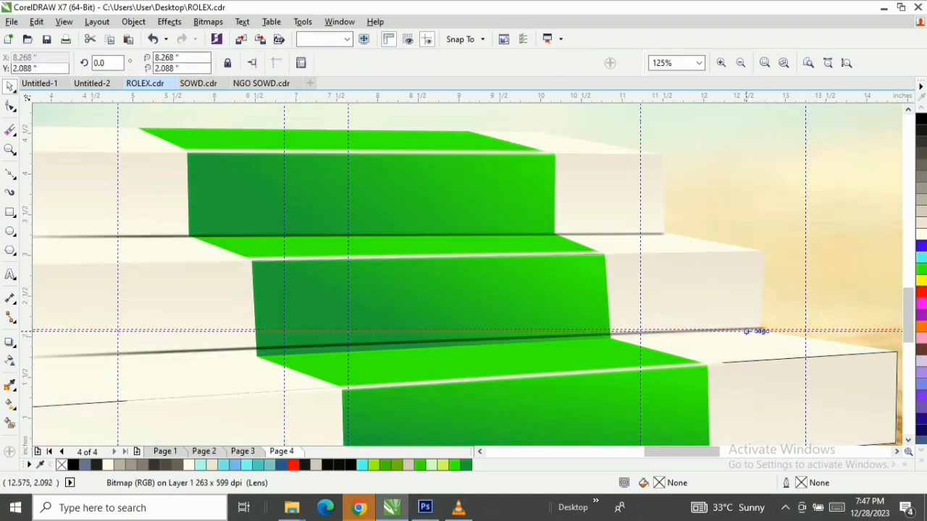
{"action": "scroll", "coordinate": [747, 331], "scroll_direction": "up", "scroll_amount": 2}
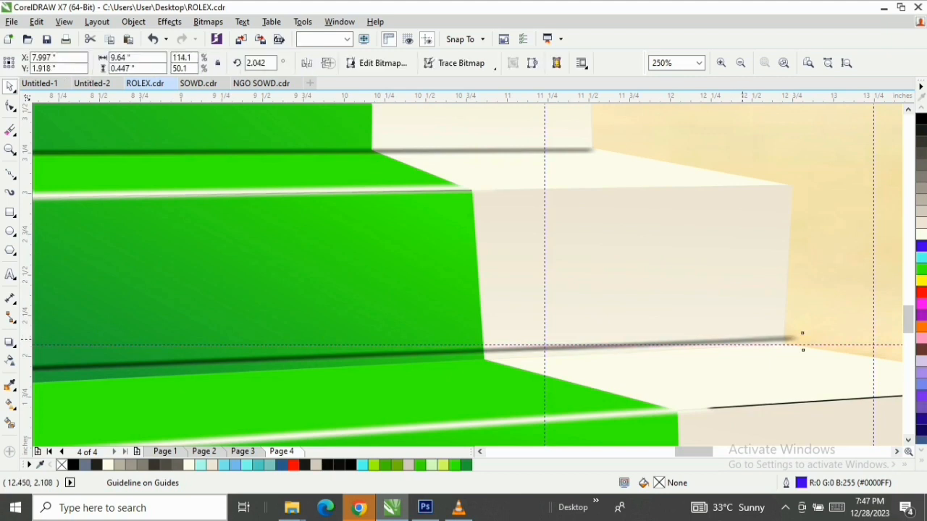
{"action": "left_click", "coordinate": [805, 331]}
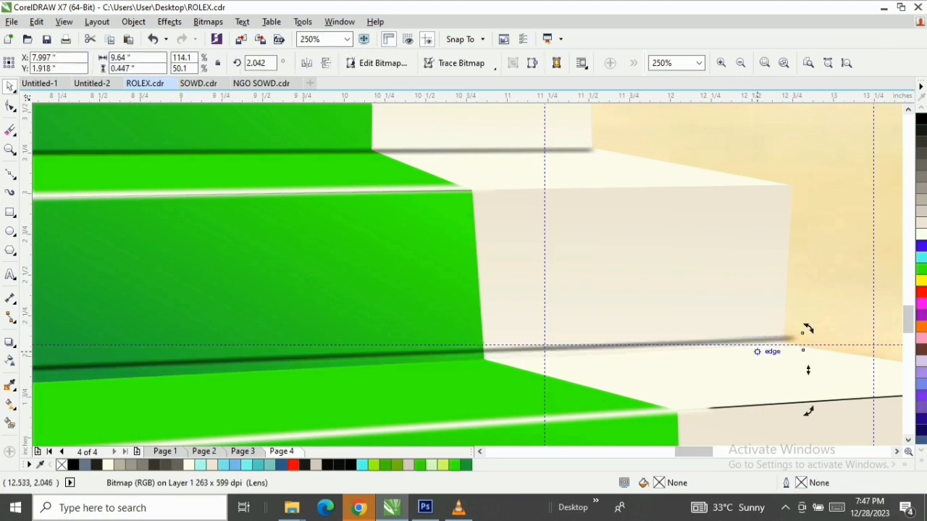
{"action": "left_click", "coordinate": [765, 344]}
{"action": "left_click_drag", "start_coordinate": [766, 343], "coordinate": [756, 347]}
{"action": "scroll", "coordinate": [793, 340], "scroll_direction": "down", "scroll_amount": 1}
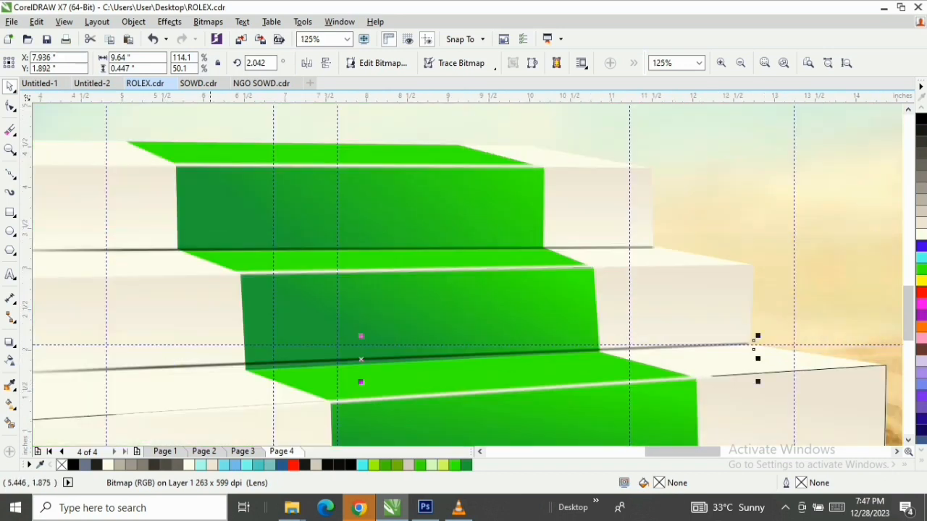
Rotate the second riser's shadow strip to about 2.72 degrees and lower it slightly onto the riser's base edge
{"action": "left_click", "coordinate": [479, 452]}
{"action": "left_click", "coordinate": [480, 452]}
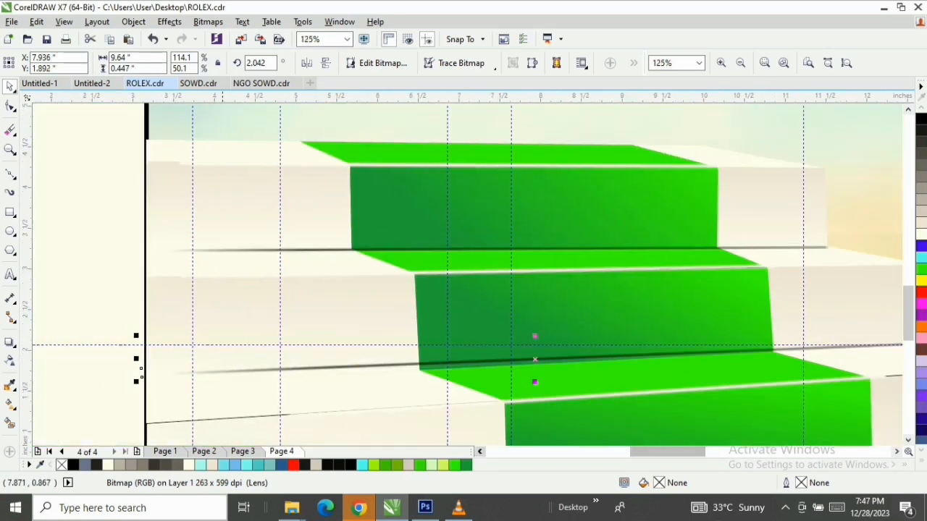
{"action": "left_click", "coordinate": [156, 377]}
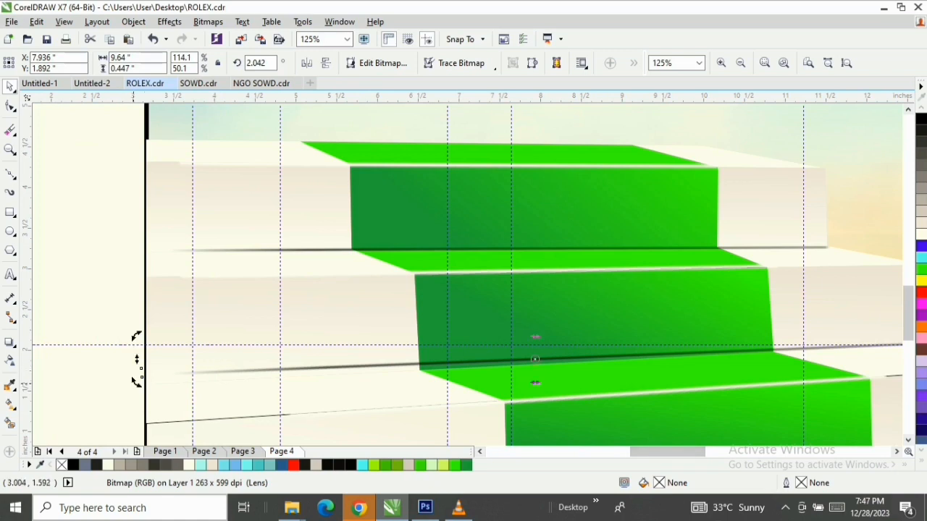
{"action": "left_click_drag", "start_coordinate": [136, 381], "coordinate": [137, 387]}
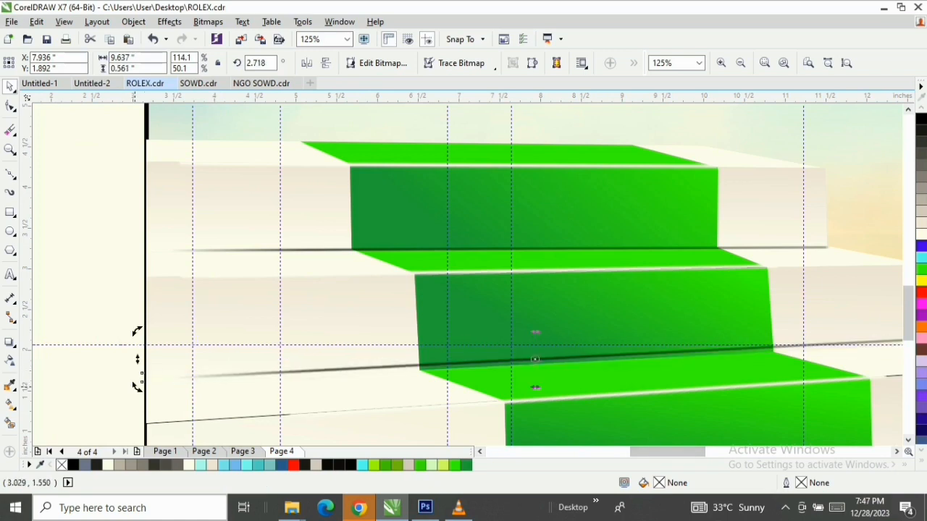
{"action": "left_click", "coordinate": [539, 362]}
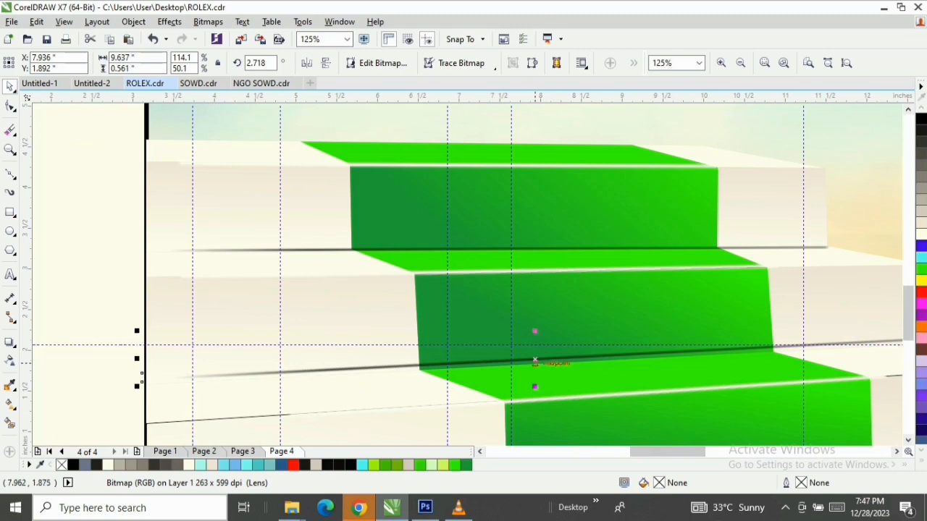
{"action": "left_click_drag", "start_coordinate": [540, 360], "coordinate": [539, 365]}
{"action": "scroll", "coordinate": [632, 362], "scroll_direction": "down", "scroll_amount": 1}
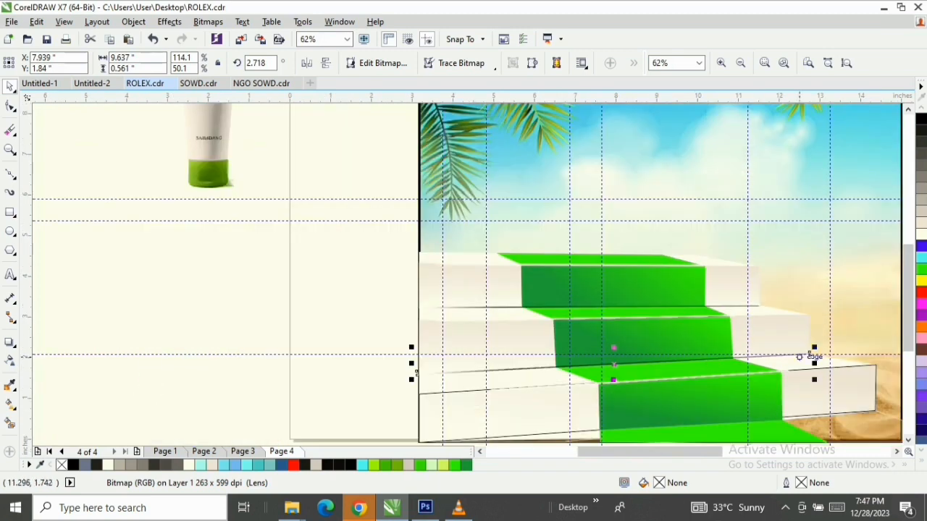
{"action": "scroll", "coordinate": [803, 356], "scroll_direction": "up", "scroll_amount": 1}
{"action": "left_click", "coordinate": [678, 359]}
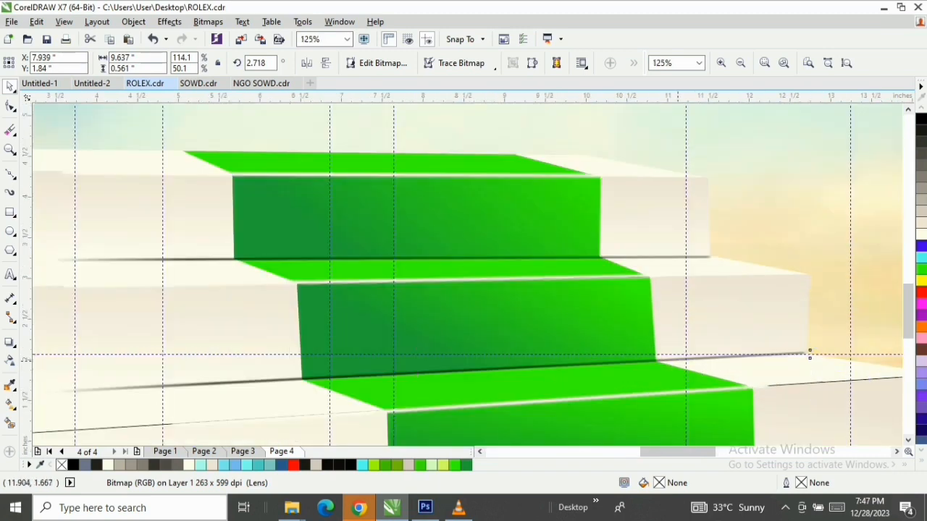
Remove the outline from the bottom riser of the staircase
{"action": "key", "text": "F3"}
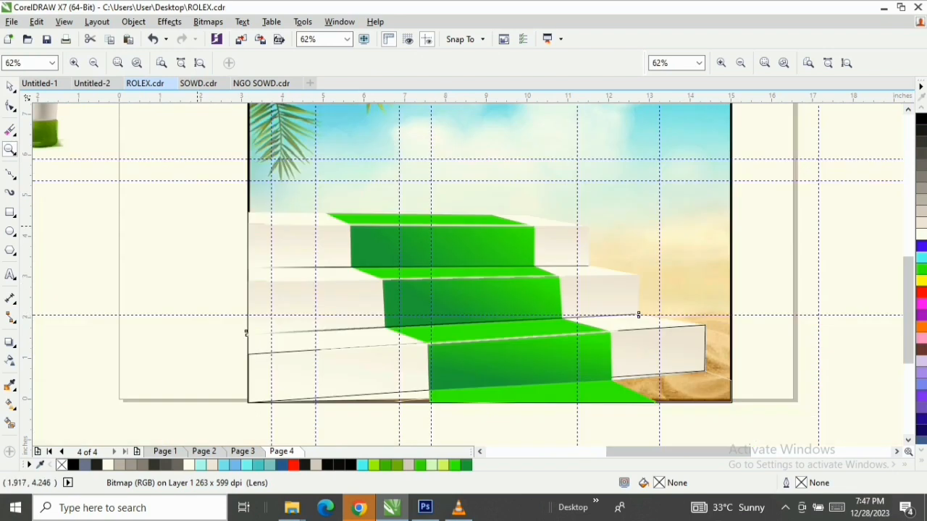
{"action": "left_click_drag", "start_coordinate": [197, 227], "coordinate": [760, 431]}
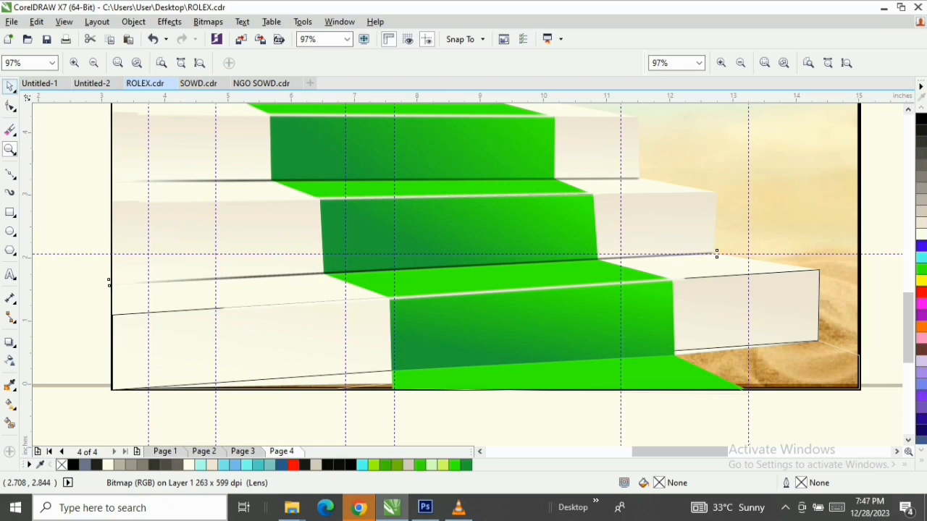
{"action": "left_click", "coordinate": [10, 87]}
{"action": "left_click", "coordinate": [228, 315]}
{"action": "left_click", "coordinate": [156, 313]}
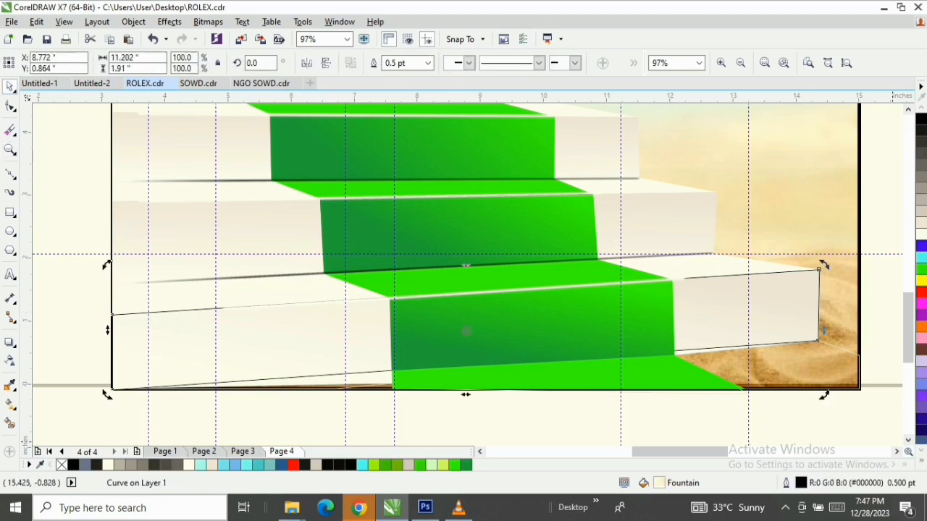
{"action": "left_click", "coordinate": [921, 460]}
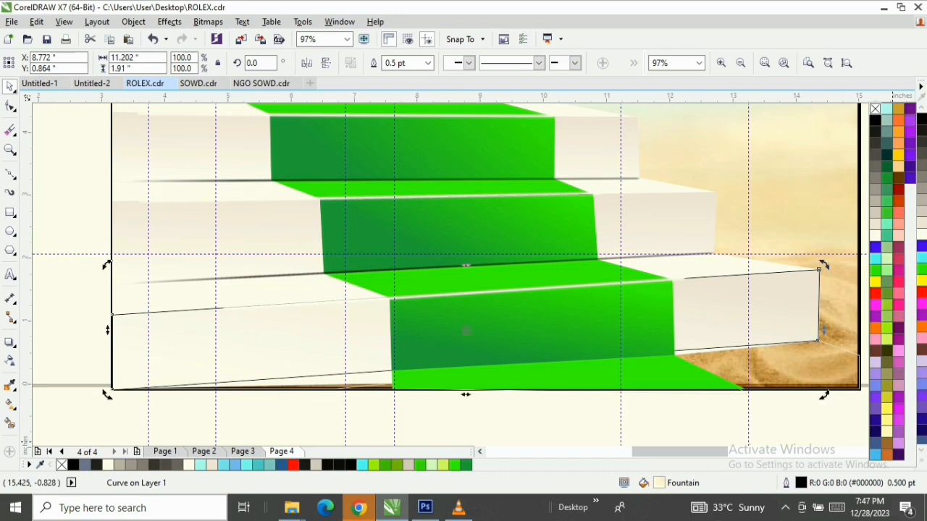
{"action": "right_click", "coordinate": [875, 109]}
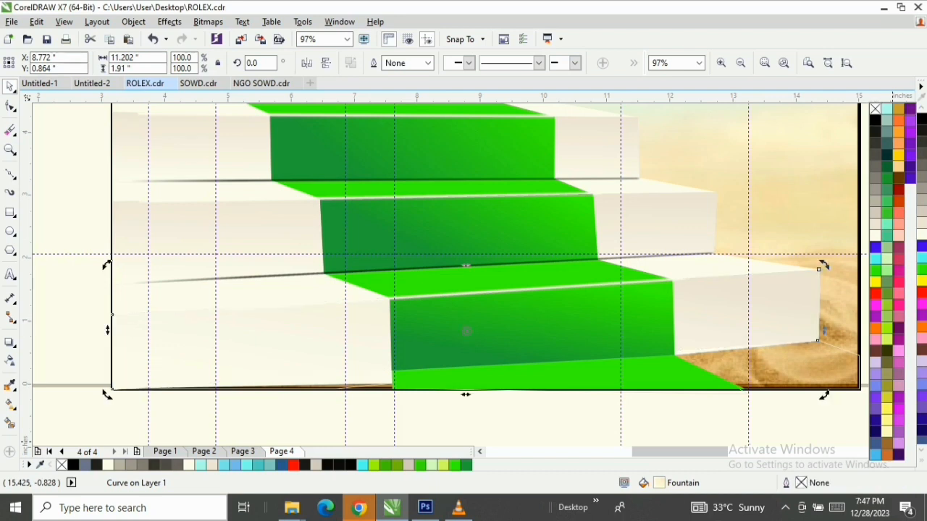
Reshape the bottom riser by pulling its lower edge beside the carpet's left side down to the poster's bottom edge
{"action": "key", "text": "F10"}
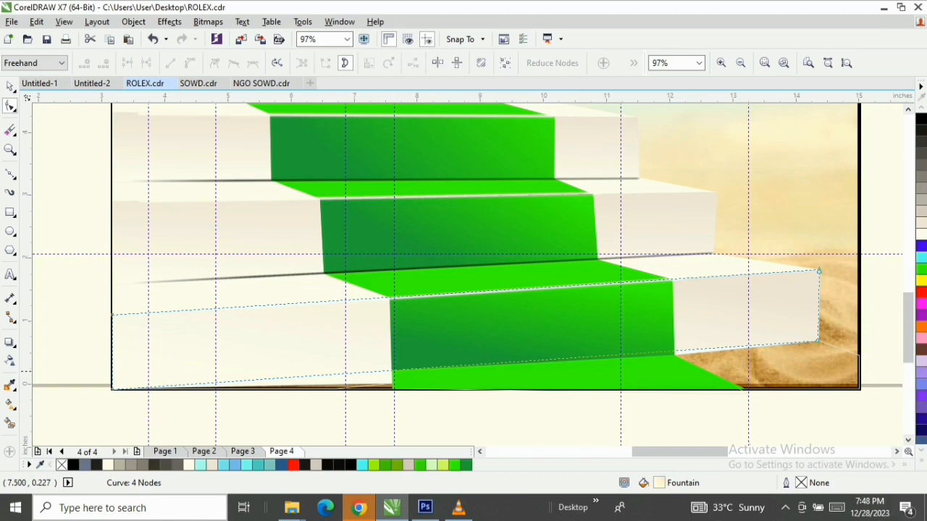
{"action": "left_click_drag", "start_coordinate": [391, 371], "coordinate": [389, 389]}
{"action": "key", "text": "space"}
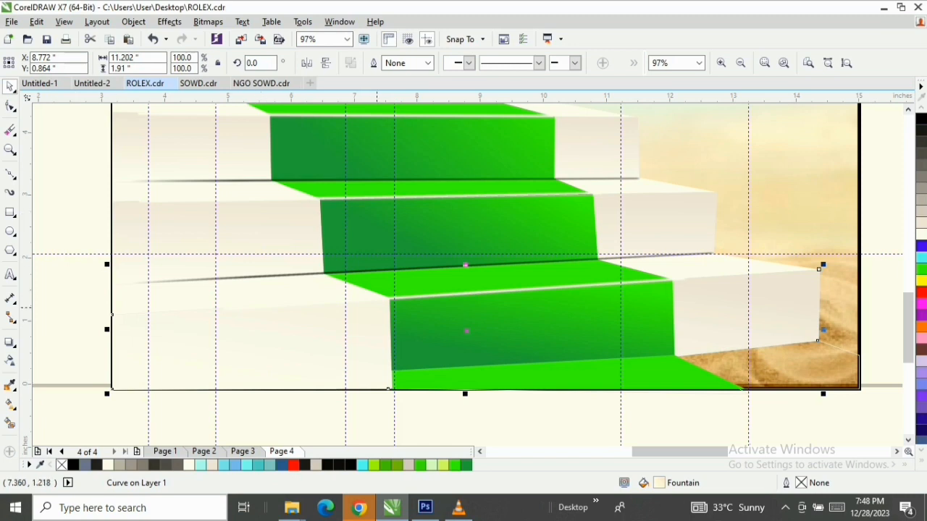
Duplicate the second riser's shadow strip onto the bottom riser's base and rotate the copy to about 5.08 degrees
{"action": "left_click", "coordinate": [413, 268]}
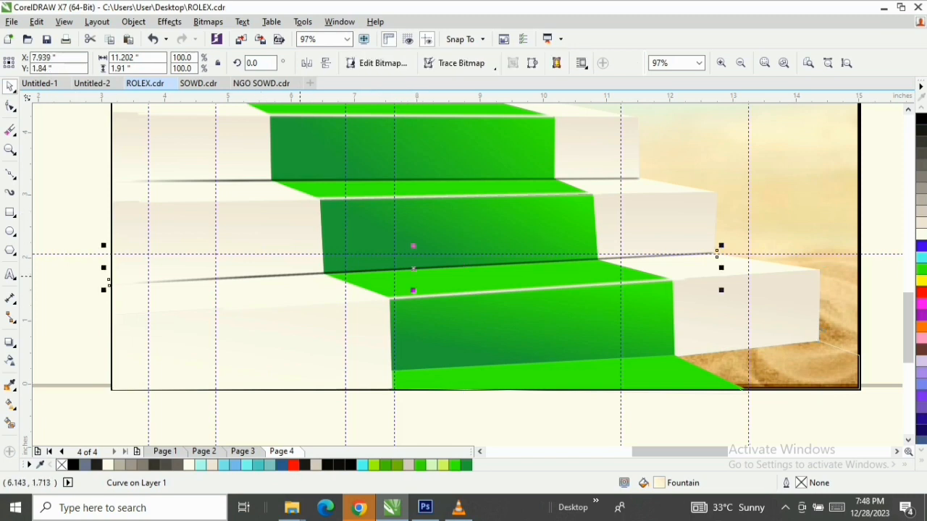
{"action": "left_click_drag", "start_coordinate": [413, 267], "coordinate": [513, 358]}
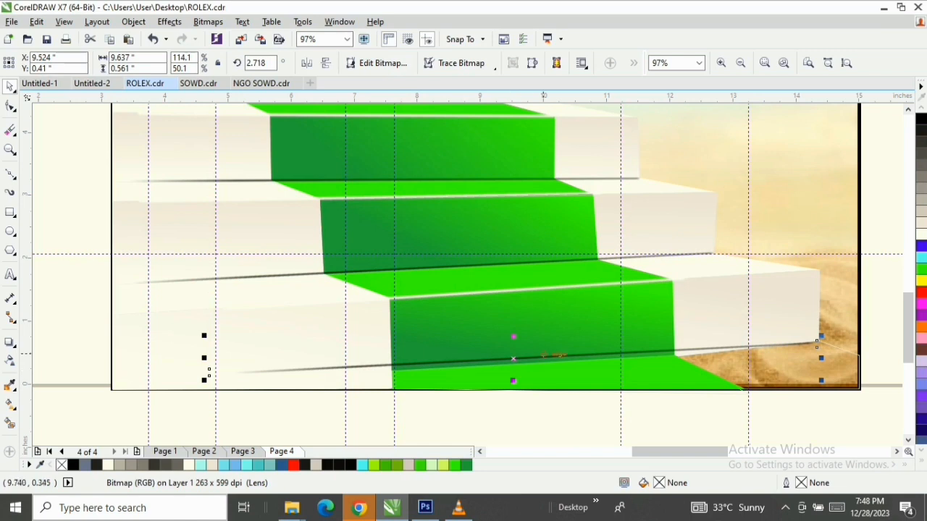
{"action": "left_click", "coordinate": [208, 374]}
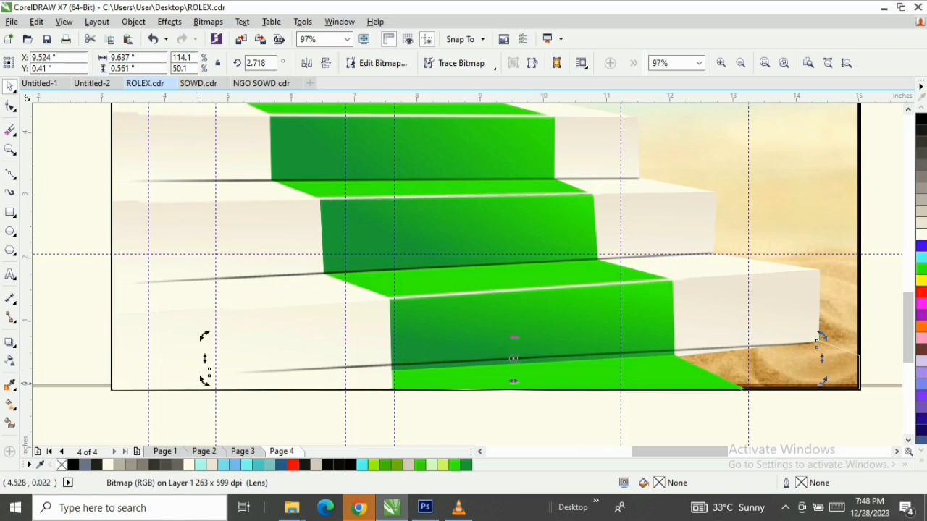
{"action": "left_click_drag", "start_coordinate": [209, 373], "coordinate": [210, 387]}
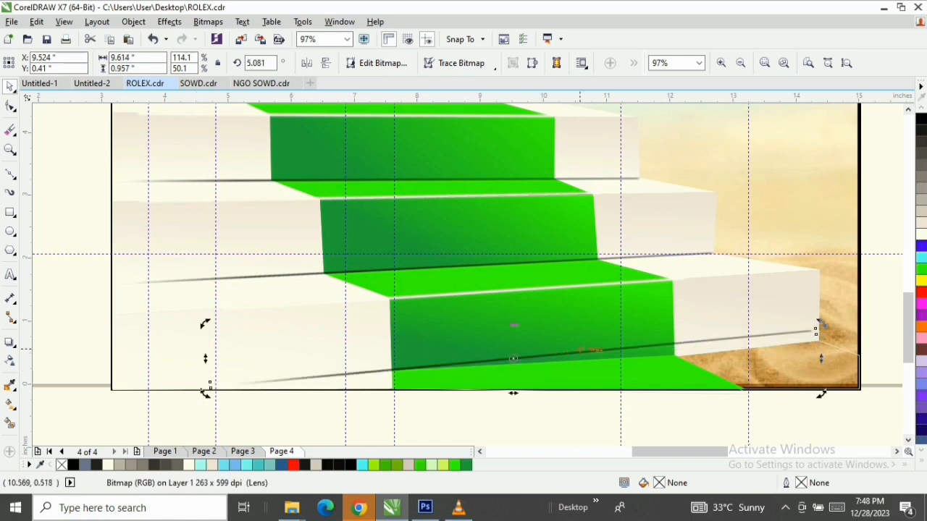
Move the rotated shadow copy so its right end meets the bottom riser's lower-right corner
{"action": "left_click", "coordinate": [602, 348]}
{"action": "left_click_drag", "start_coordinate": [603, 348], "coordinate": [617, 359]}
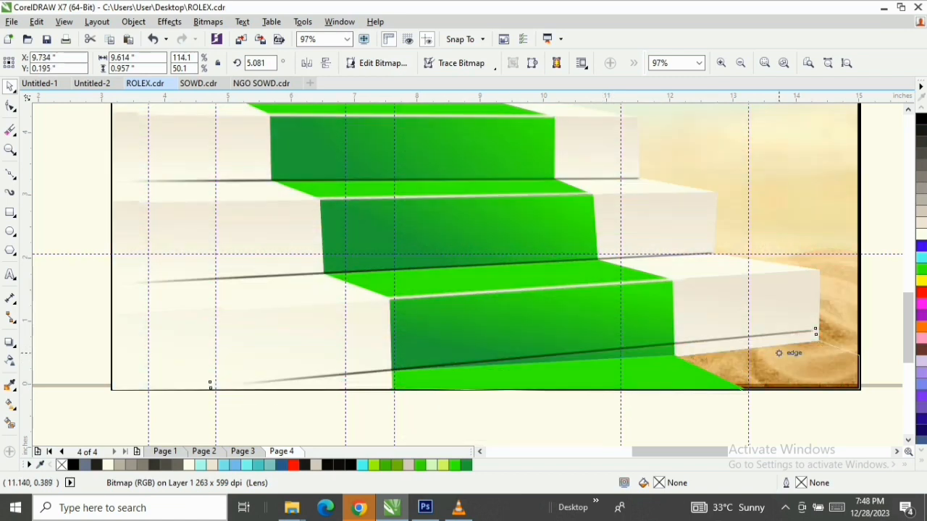
{"action": "scroll", "coordinate": [816, 332], "scroll_direction": "up", "scroll_amount": 4}
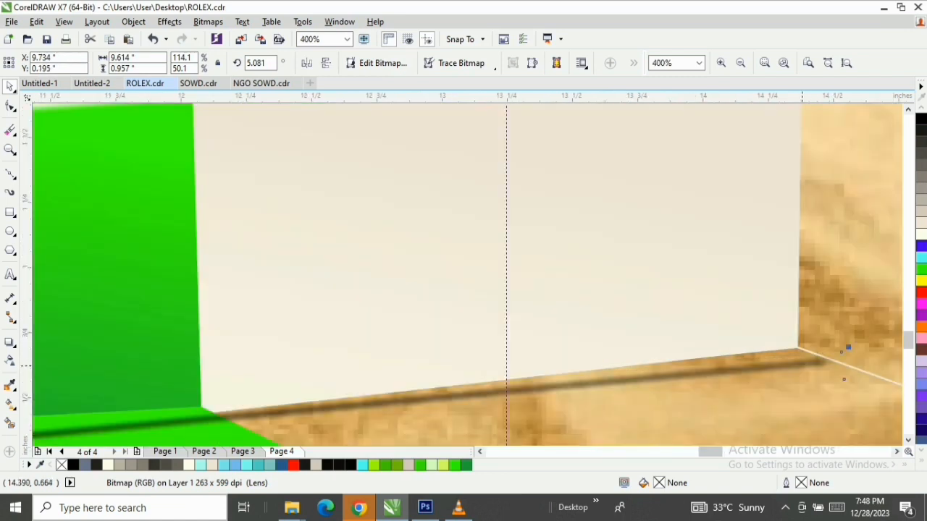
{"action": "left_click_drag", "start_coordinate": [801, 366], "coordinate": [781, 360]}
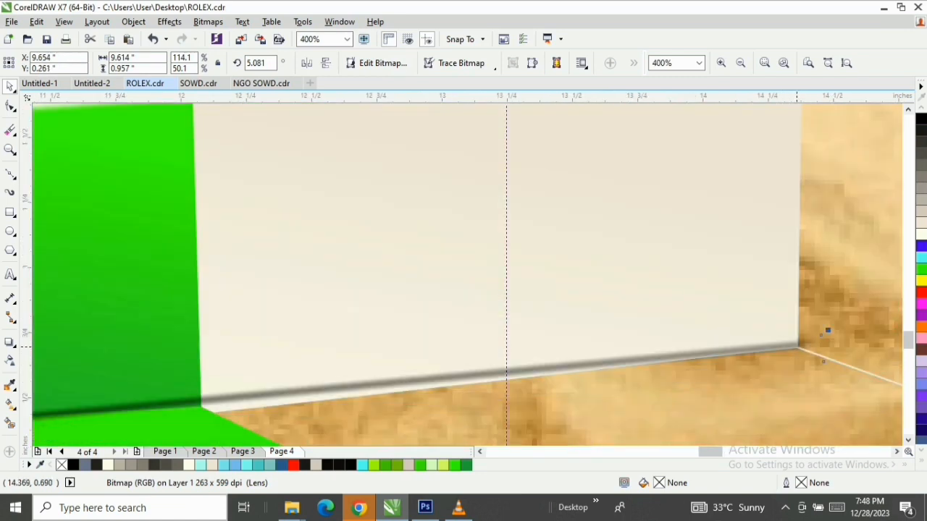
Shift the bottom shadow strip up and left so it meets the carpet riser's lower-left corner
{"action": "key", "text": "z"}
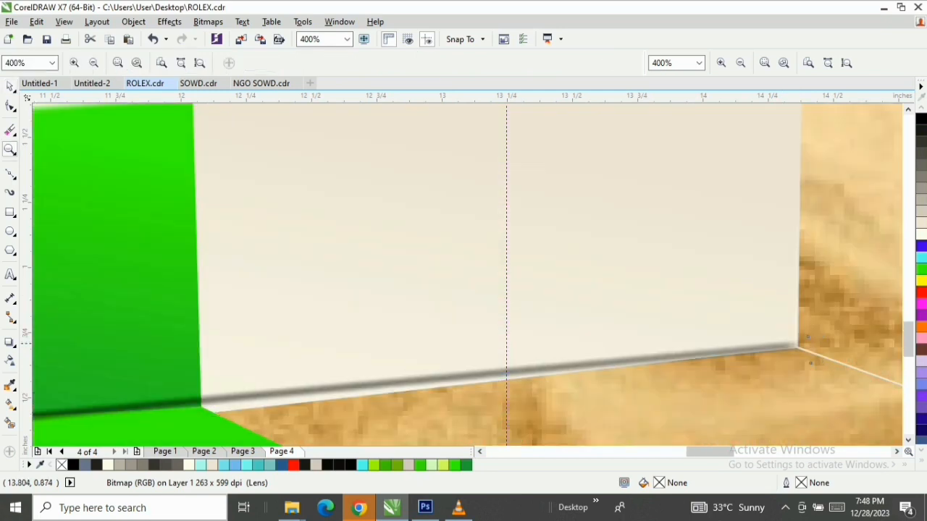
{"action": "key", "text": "F3"}
{"action": "key", "text": "F3"}
{"action": "key", "text": "F3"}
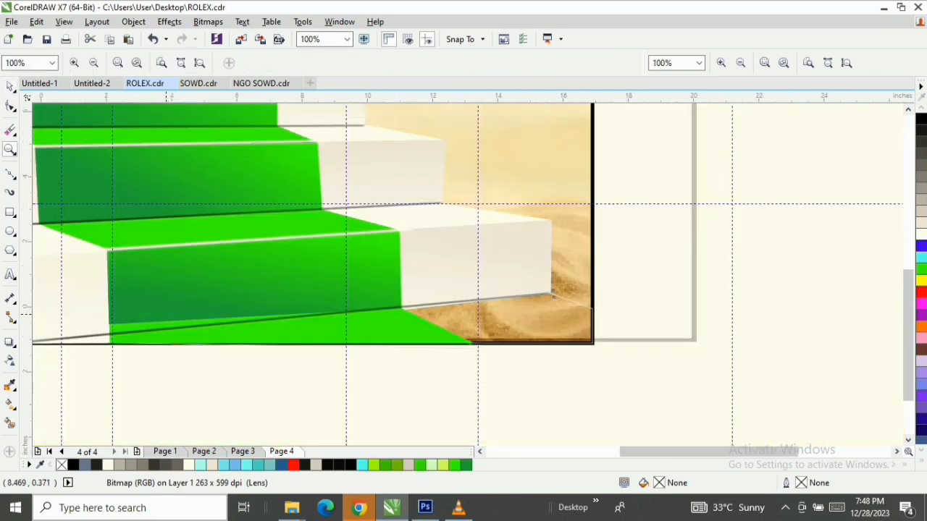
{"action": "left_click_drag", "start_coordinate": [126, 256], "coordinate": [475, 333]}
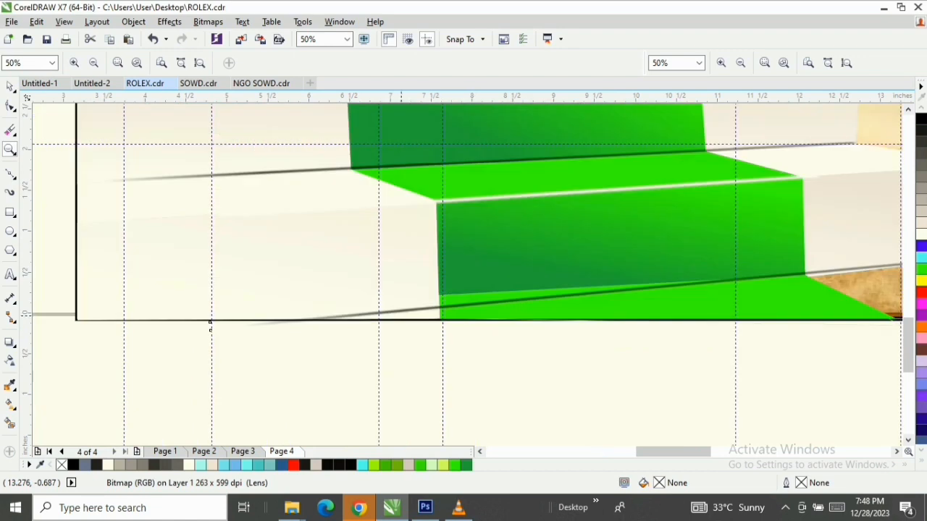
{"action": "key", "text": "space"}
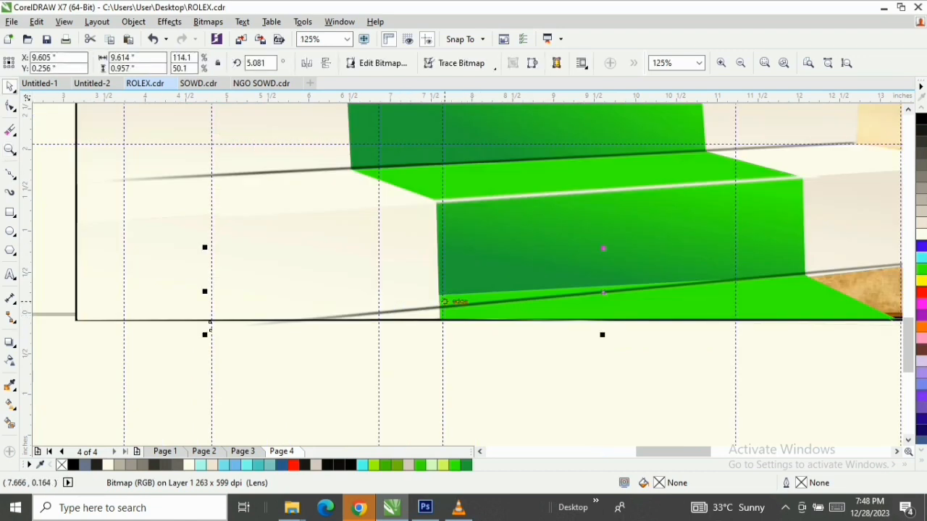
{"action": "left_click_drag", "start_coordinate": [463, 310], "coordinate": [441, 302]}
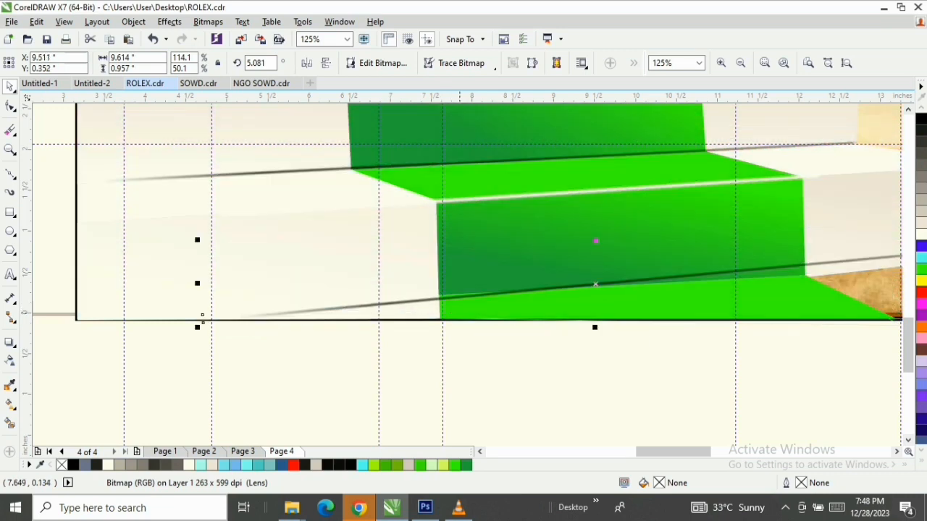
{"action": "scroll", "coordinate": [815, 269], "scroll_direction": "down", "scroll_amount": 1}
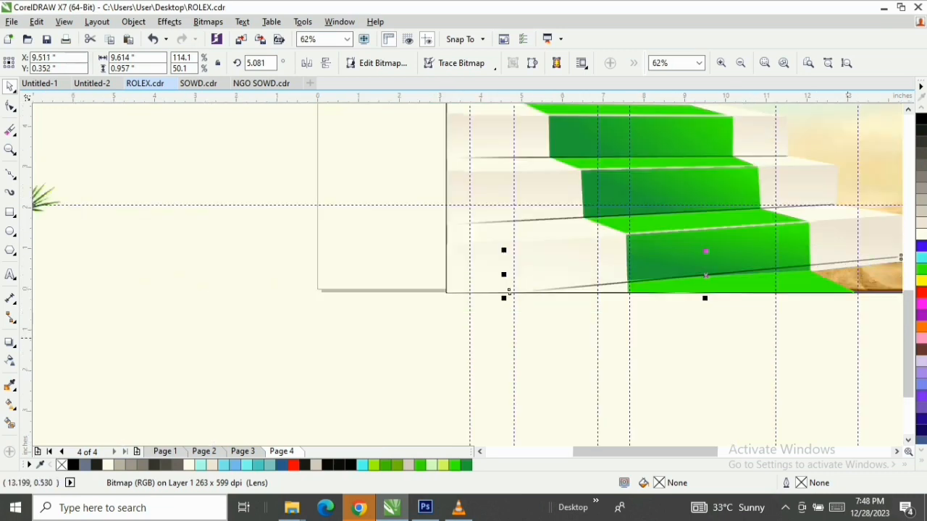
Move the bottom shadow strip's right end onto the bottom riser's lower-right corner and rotate the strip to about 4.5 degrees
{"action": "left_click_drag", "start_coordinate": [688, 452], "coordinate": [715, 452]}
{"action": "scroll", "coordinate": [666, 249], "scroll_direction": "up", "scroll_amount": 1}
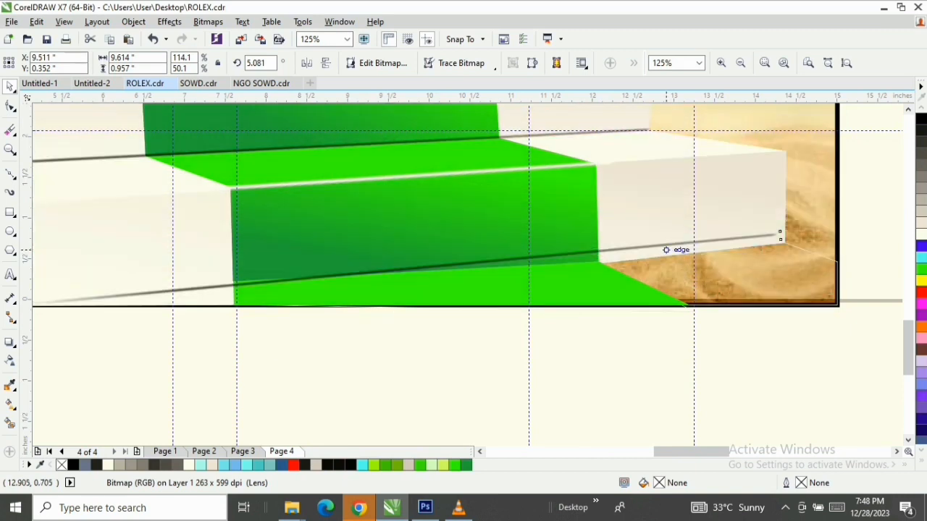
{"action": "mouse_move", "coordinate": [783, 224]}
{"action": "left_mouse_down"}
{"action": "mouse_move", "coordinate": [784, 235]}
{"action": "mouse_move", "coordinate": [724, 253]}
{"action": "mouse_move", "coordinate": [794, 237]}
{"action": "left_mouse_up"}
{"action": "left_click", "coordinate": [783, 235]}
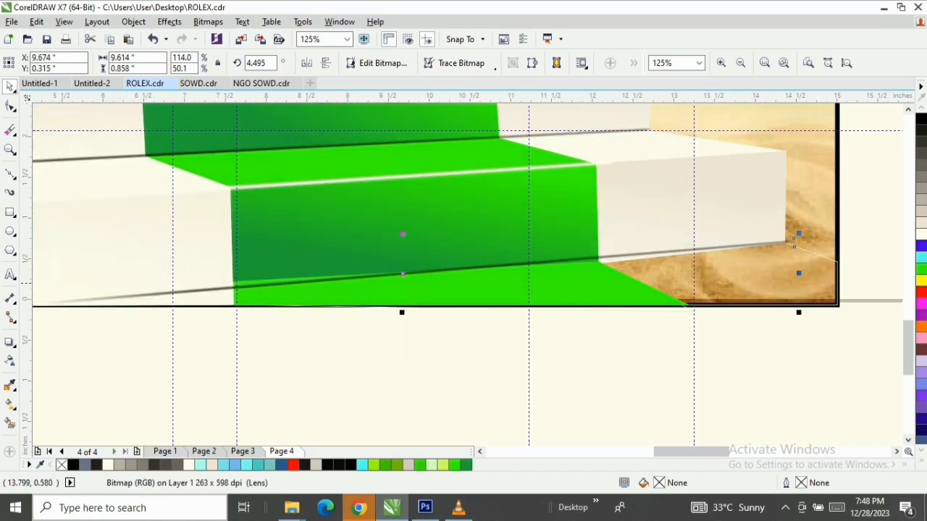
Try rotating the bottom shadow strip to about 1.11 degrees along the carpet riser's base, and delete the strip
{"action": "scroll", "coordinate": [199, 285], "scroll_direction": "up", "scroll_amount": 1}
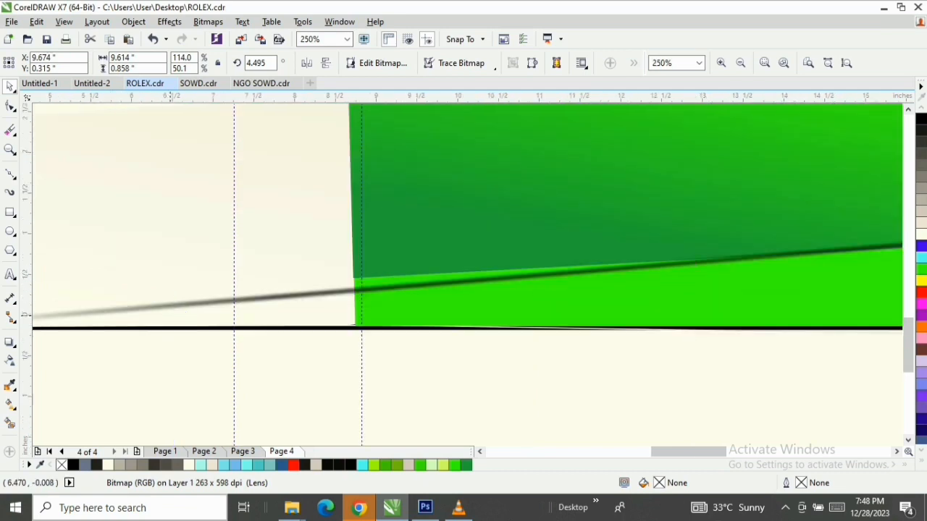
{"action": "scroll", "coordinate": [36, 317], "scroll_direction": "down", "scroll_amount": 1}
{"action": "left_click_drag", "start_coordinate": [692, 452], "coordinate": [684, 451]}
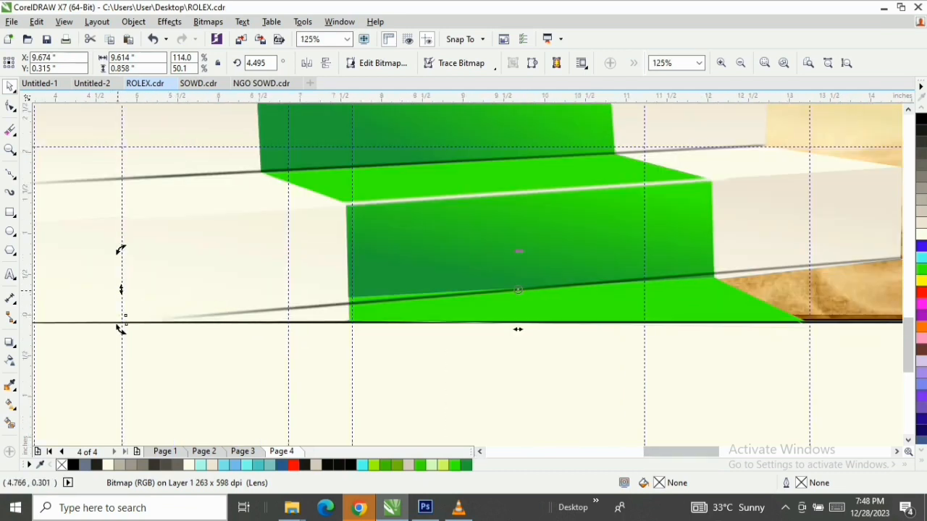
{"action": "key", "text": "Escape"}
{"action": "double_click", "coordinate": [124, 322]}
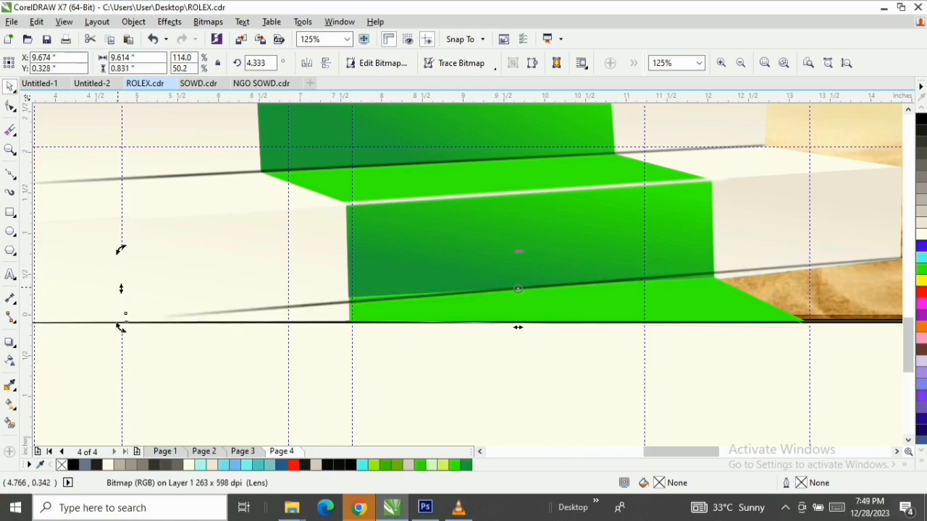
{"action": "left_click_drag", "start_coordinate": [119, 327], "coordinate": [120, 300]}
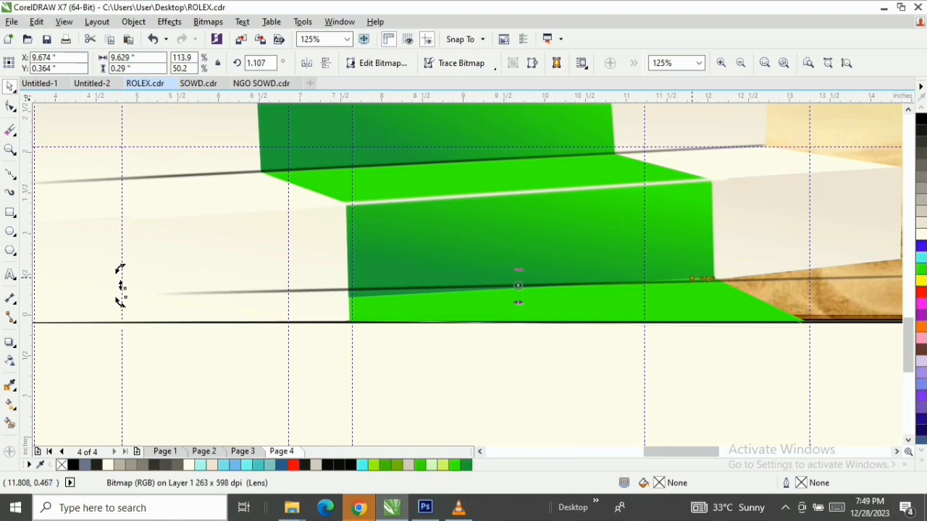
{"action": "key", "text": "Delete"}
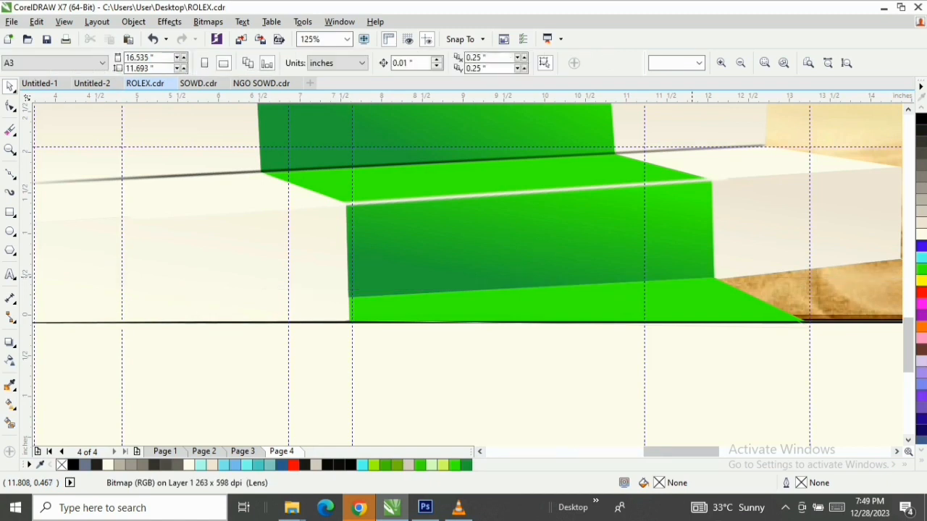
Fill the staircase silhouette curve with white to cover the sand below the bottom step
{"action": "left_click", "coordinate": [10, 174]}
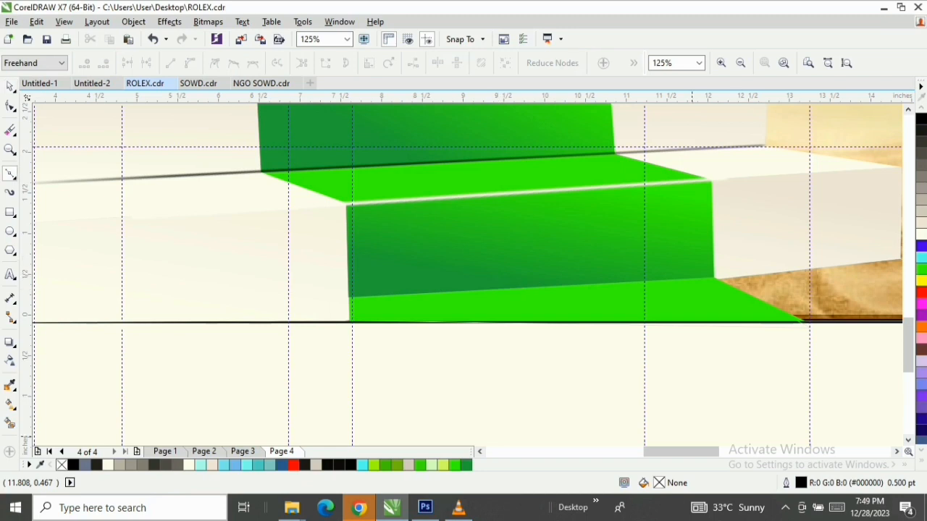
{"action": "left_click_drag", "start_coordinate": [685, 452], "coordinate": [700, 452]}
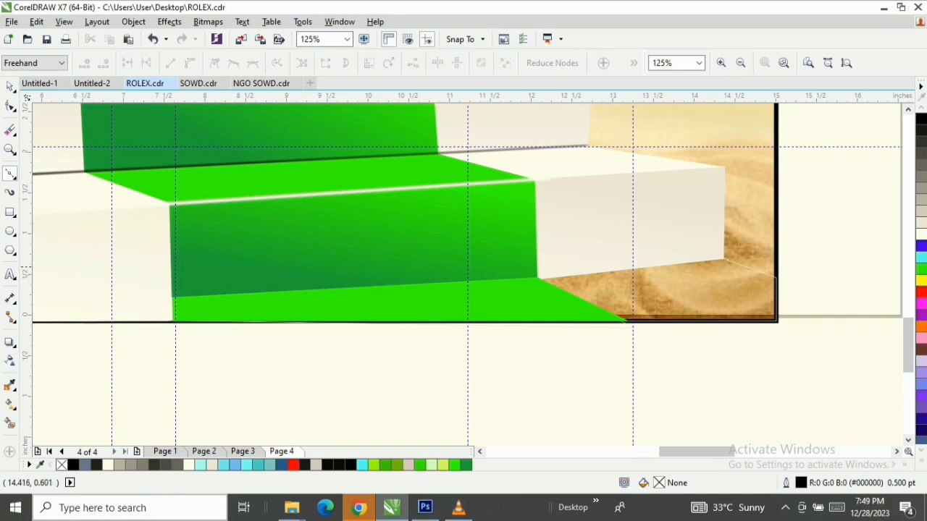
{"action": "left_click", "coordinate": [10, 87]}
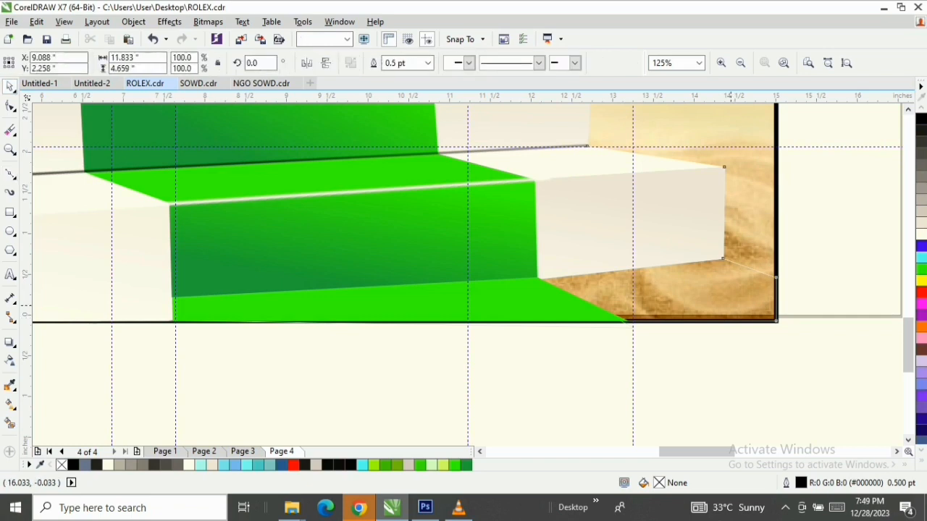
{"action": "left_click", "coordinate": [921, 235]}
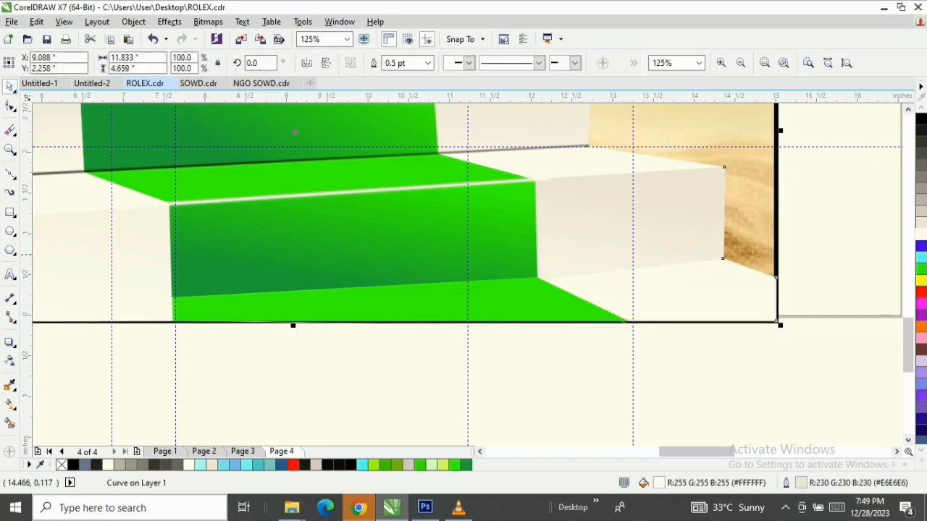
Draw a straight line about 8.2 inches wide from the bottom riser's lower-right corner down to the poster's bottom edge
{"action": "left_click", "coordinate": [10, 174]}
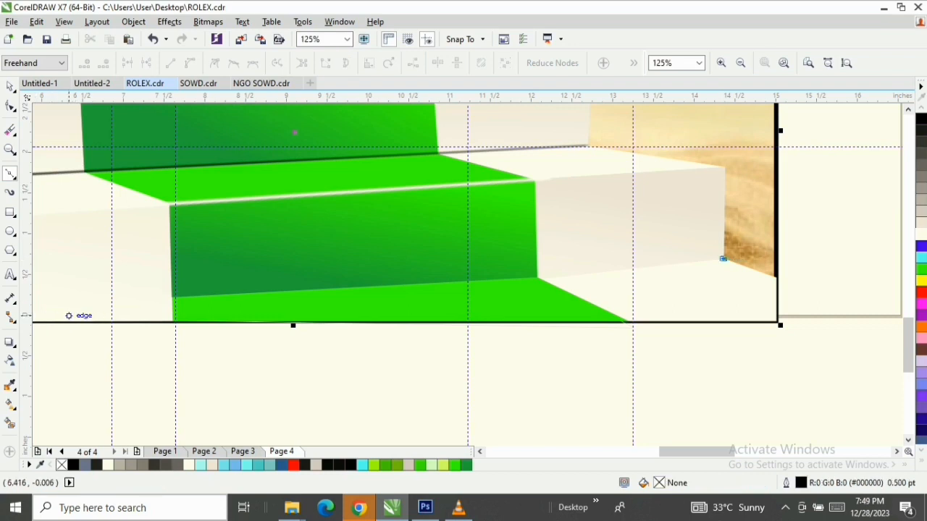
{"action": "left_click", "coordinate": [51, 321]}
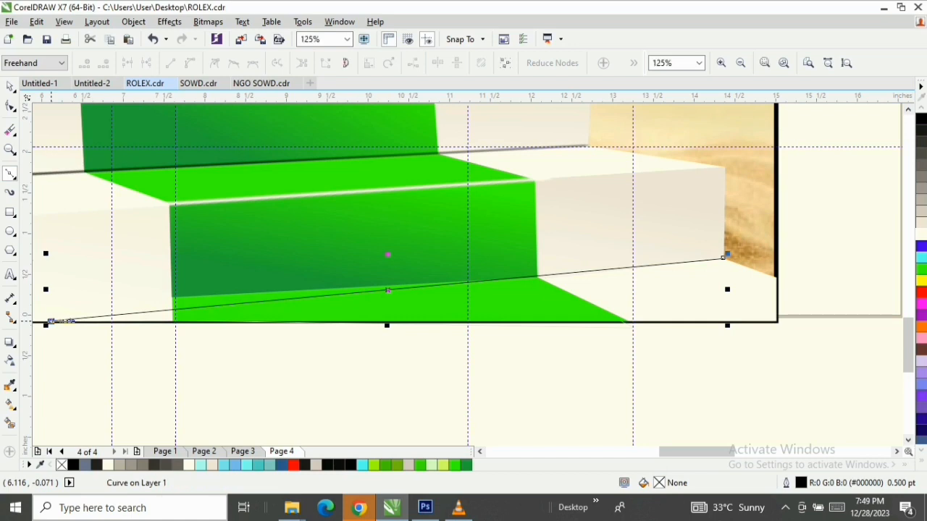
{"action": "key", "text": "space"}
{"action": "left_click", "coordinate": [480, 452]}
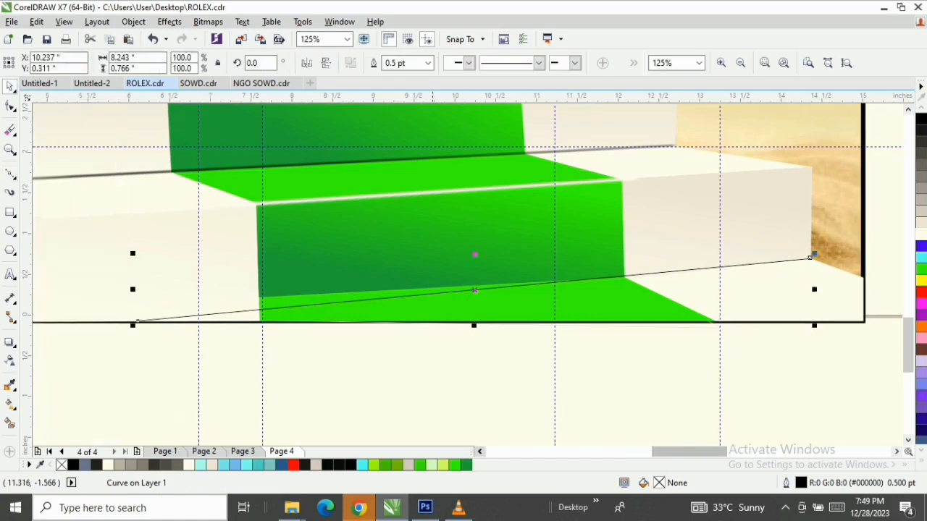
Extend the line's left end along the poster's bottom edge until the line is about 10.8 inches wide
{"action": "key", "text": "F10"}
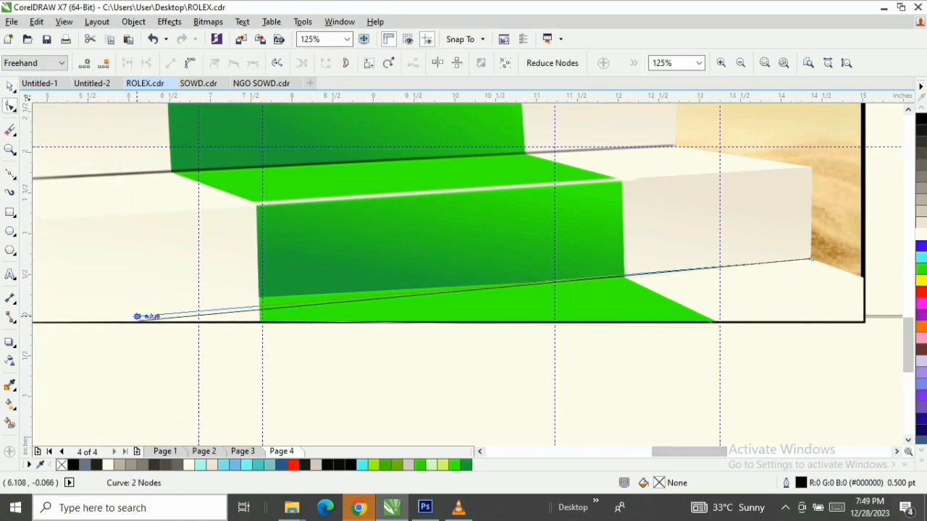
{"action": "mouse_move", "coordinate": [138, 320]}
{"action": "left_mouse_down"}
{"action": "mouse_move", "coordinate": [124, 306]}
{"action": "mouse_move", "coordinate": [38, 320]}
{"action": "mouse_move", "coordinate": [94, 321]}
{"action": "mouse_move", "coordinate": [52, 321]}
{"action": "left_mouse_up"}
{"action": "left_click_drag", "start_coordinate": [657, 452], "coordinate": [678, 452]}
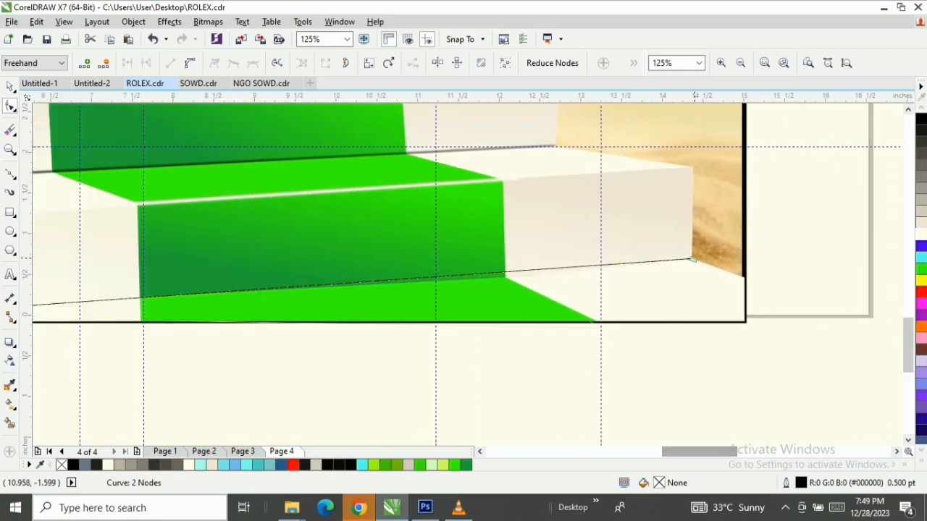
{"action": "left_click_drag", "start_coordinate": [690, 258], "coordinate": [690, 259]}
Add nodes near the carpet riser's lower-right and lower-left corners and bend the line to follow the riser's base
{"action": "scroll", "coordinate": [532, 267], "scroll_direction": "up", "scroll_amount": 2}
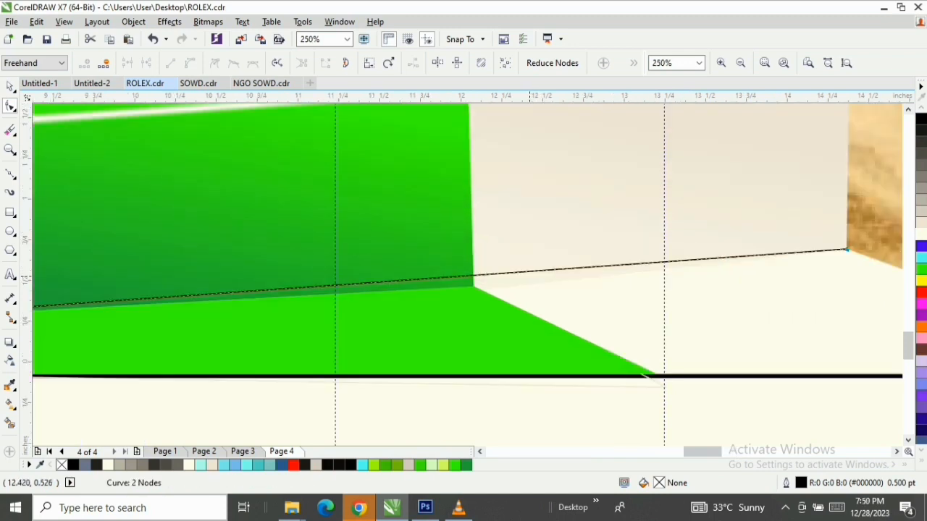
{"action": "double_click", "coordinate": [513, 270]}
{"action": "left_click_drag", "start_coordinate": [513, 271], "coordinate": [515, 286]}
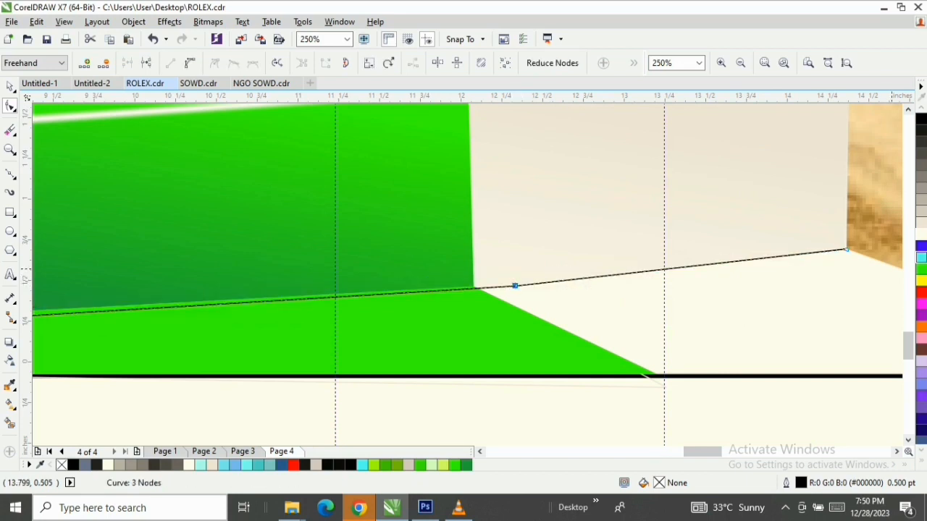
{"action": "scroll", "coordinate": [762, 239], "scroll_direction": "down", "scroll_amount": 2}
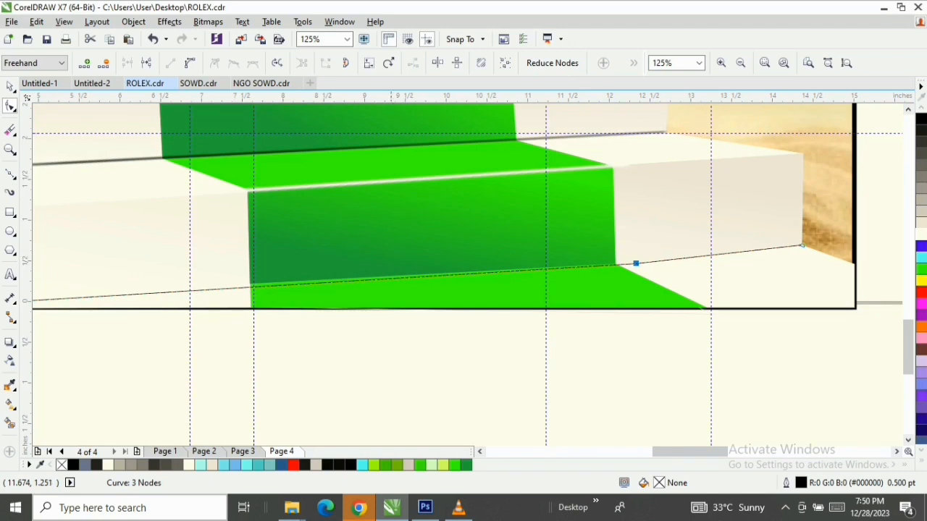
{"action": "scroll", "coordinate": [332, 283], "scroll_direction": "up", "scroll_amount": 2}
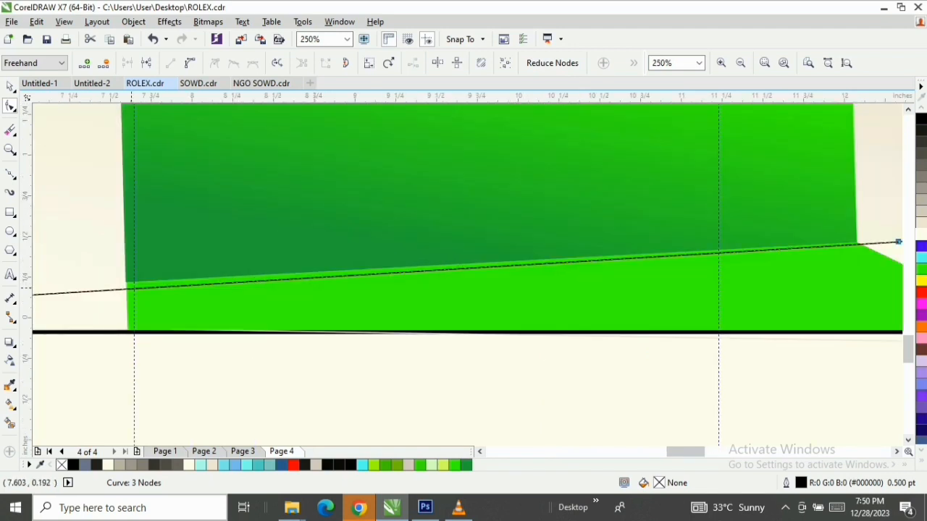
{"action": "double_click", "coordinate": [126, 288]}
{"action": "left_click_drag", "start_coordinate": [126, 288], "coordinate": [125, 282]}
{"action": "scroll", "coordinate": [125, 281], "scroll_direction": "down", "scroll_amount": 2}
{"action": "key", "text": "space"}
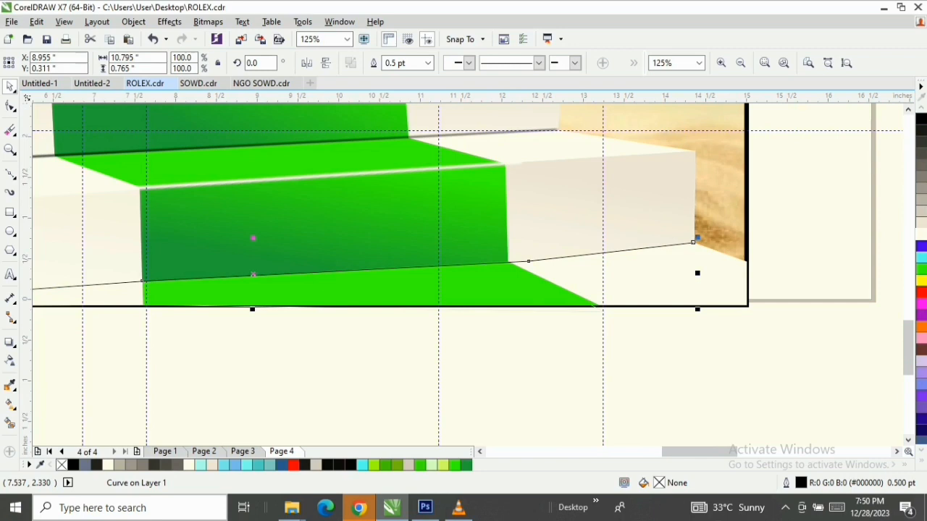
Set the riser base line's outline width to 1.0 pt
{"action": "key", "text": "F12"}
{"action": "left_click", "coordinate": [376, 165]}
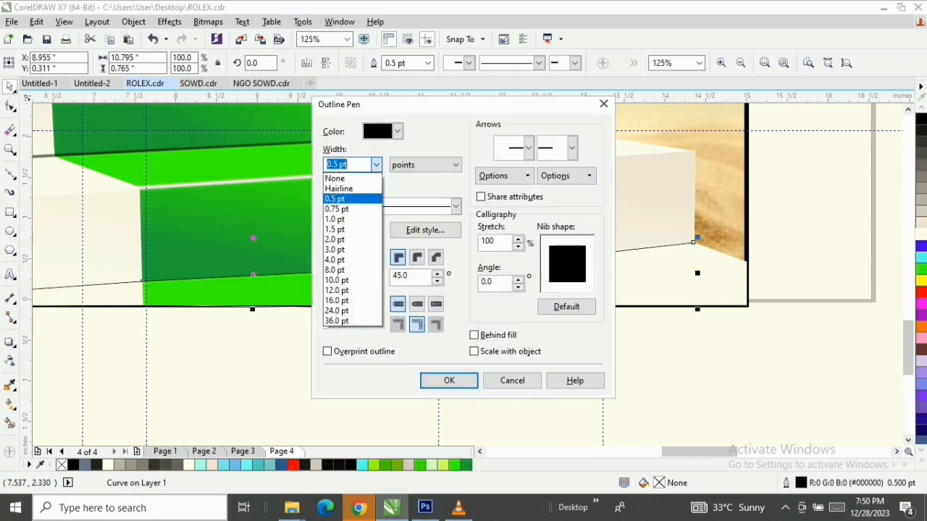
{"action": "key", "text": "Down"}
{"action": "key", "text": "Down"}
{"action": "key", "text": "Return"}
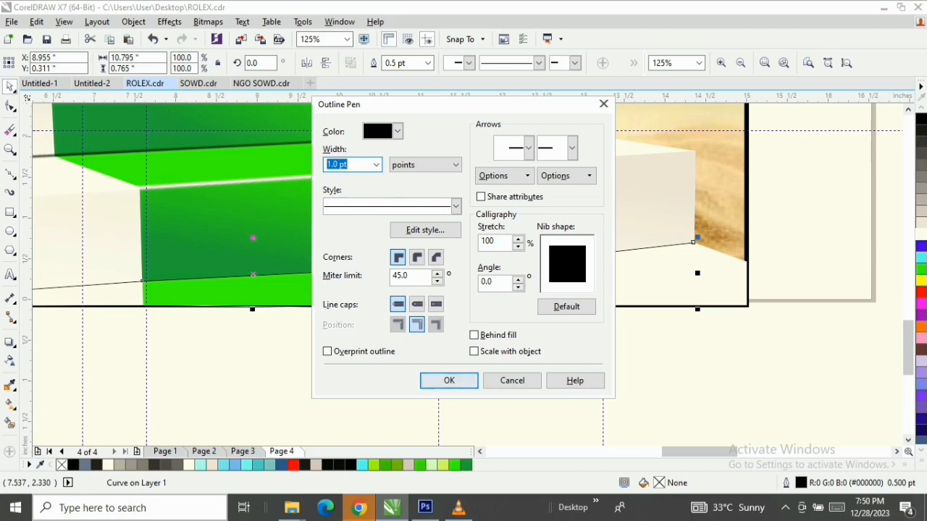
{"action": "key", "text": "Return"}
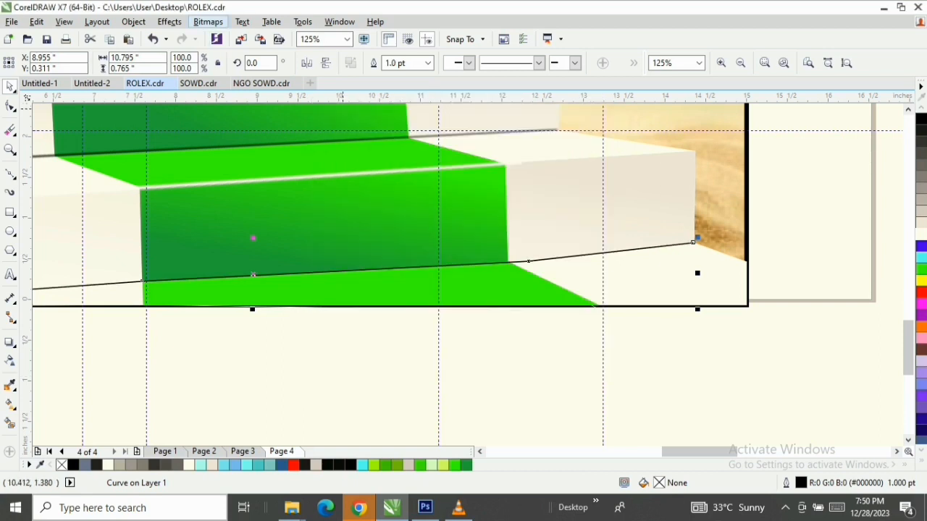
{"action": "left_click", "coordinate": [208, 21]}
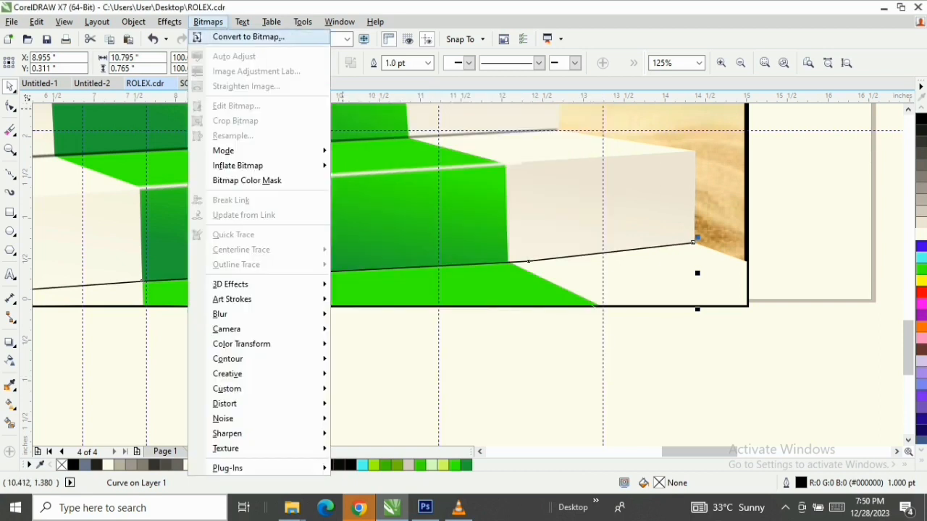
{"action": "left_click", "coordinate": [248, 37]}
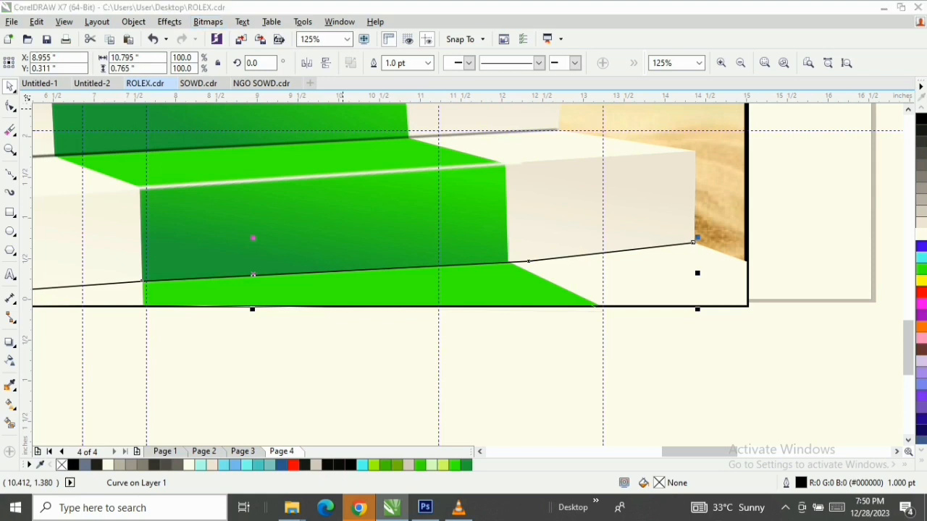
{"action": "key", "text": "Return"}
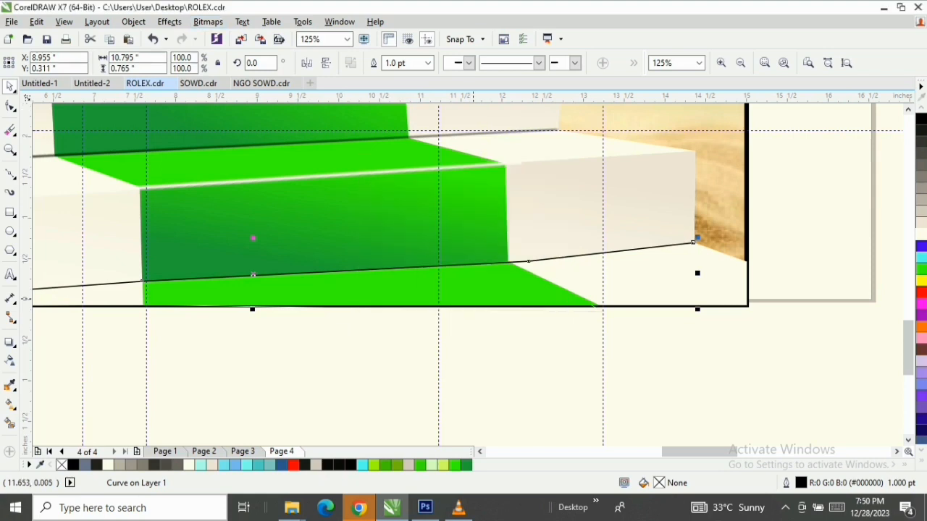
Set the riser base line's outline width to 2.0 pt
{"action": "key", "text": "F12"}
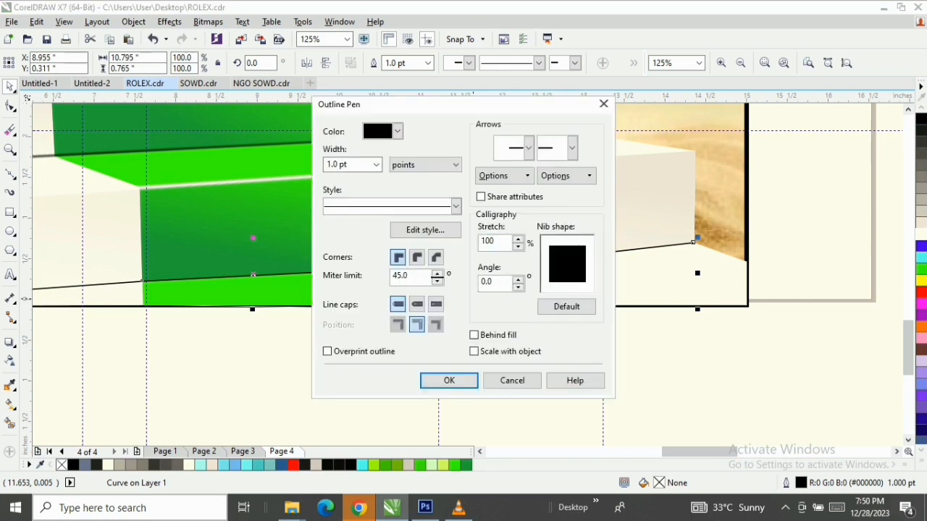
{"action": "left_click", "coordinate": [375, 165]}
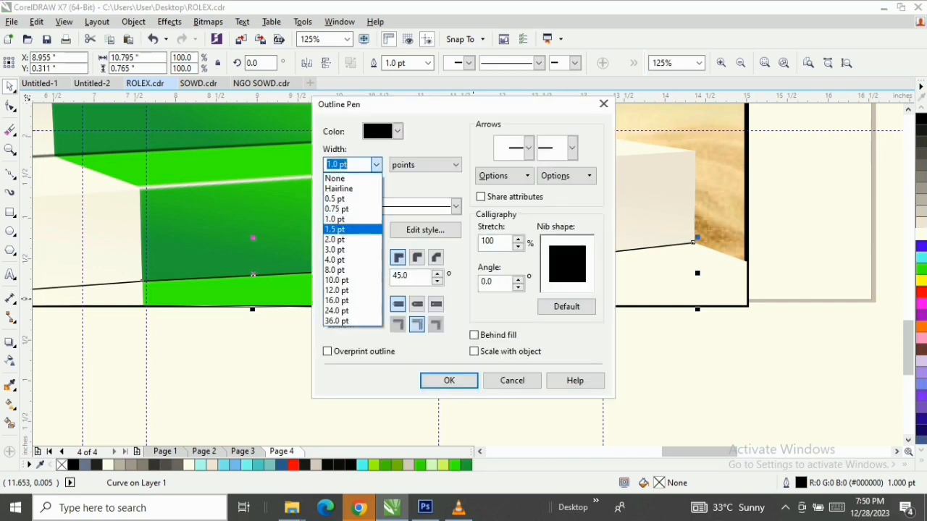
{"action": "left_click", "coordinate": [348, 239]}
{"action": "left_click", "coordinate": [449, 381]}
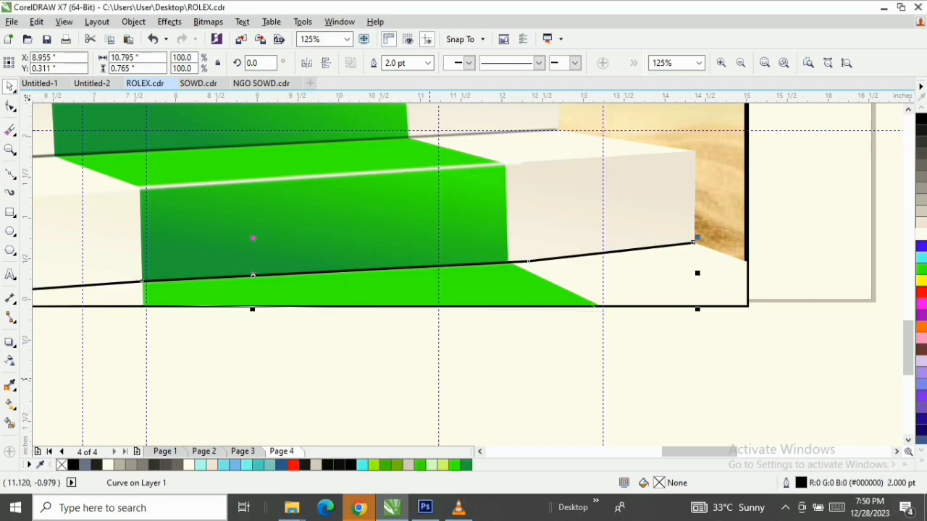
Convert the riser base line to a 300 dpi RGB bitmap with anti-aliasing and a transparent background
{"action": "left_click", "coordinate": [208, 22]}
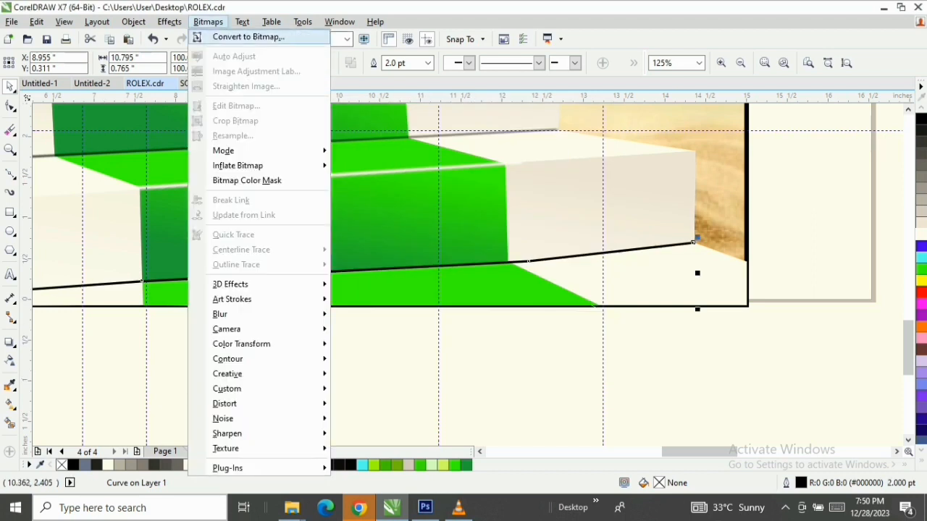
{"action": "left_click", "coordinate": [244, 37]}
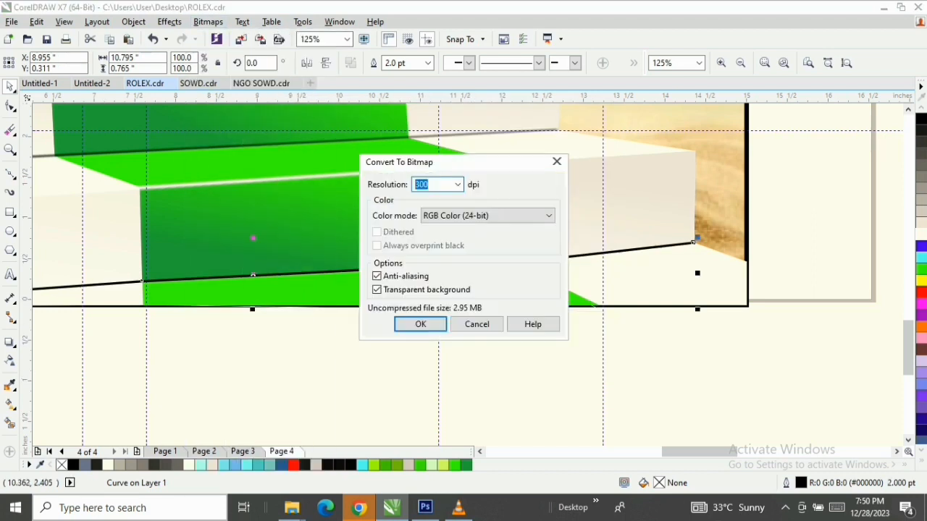
{"action": "left_click", "coordinate": [424, 321]}
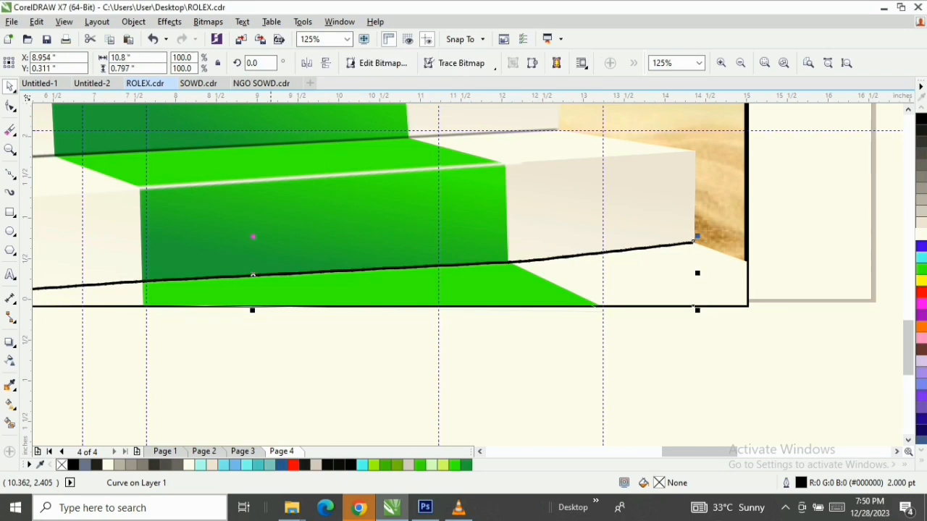
Apply a Gaussian Blur with a 6.0-pixel radius to the bottom riser's base line bitmap
{"action": "left_click", "coordinate": [208, 22]}
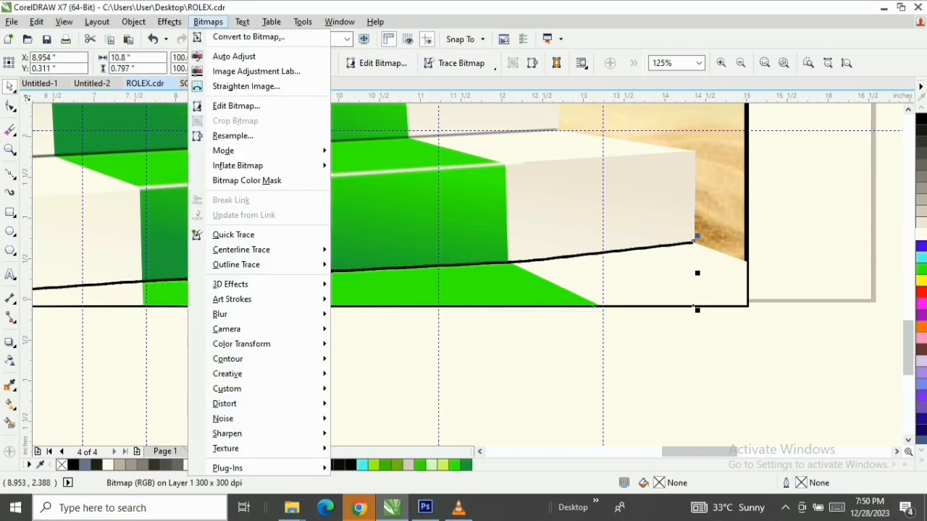
{"action": "mouse_move", "coordinate": [220, 315]}
{"action": "left_click", "coordinate": [382, 330]}
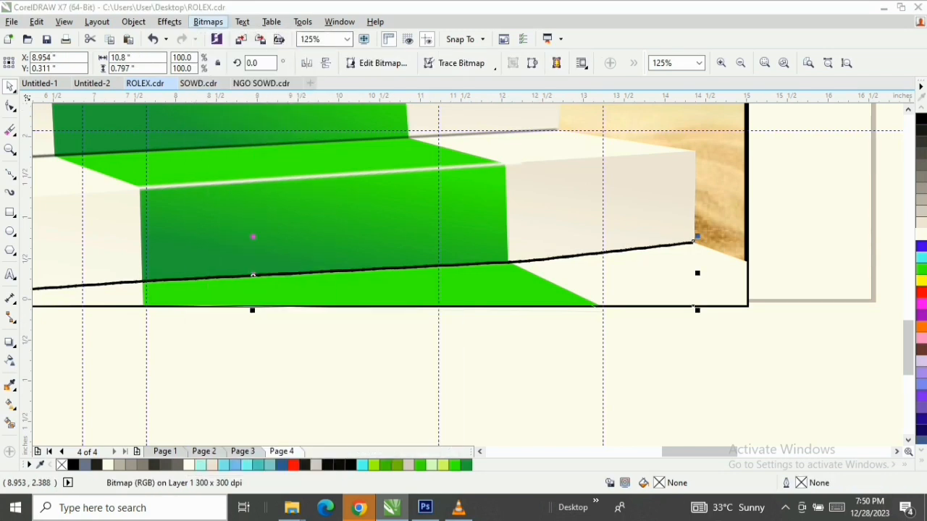
{"action": "left_click_drag", "start_coordinate": [435, 202], "coordinate": [511, 103]}
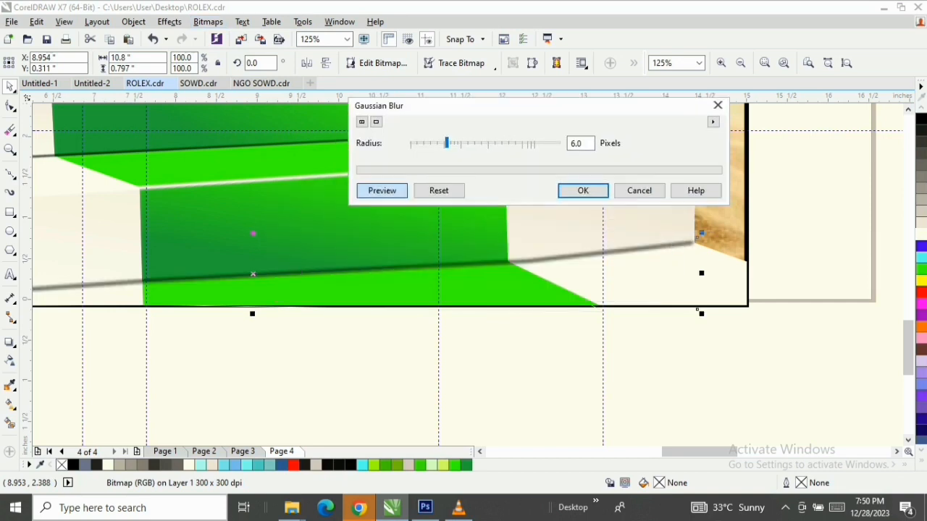
{"action": "left_click", "coordinate": [584, 195]}
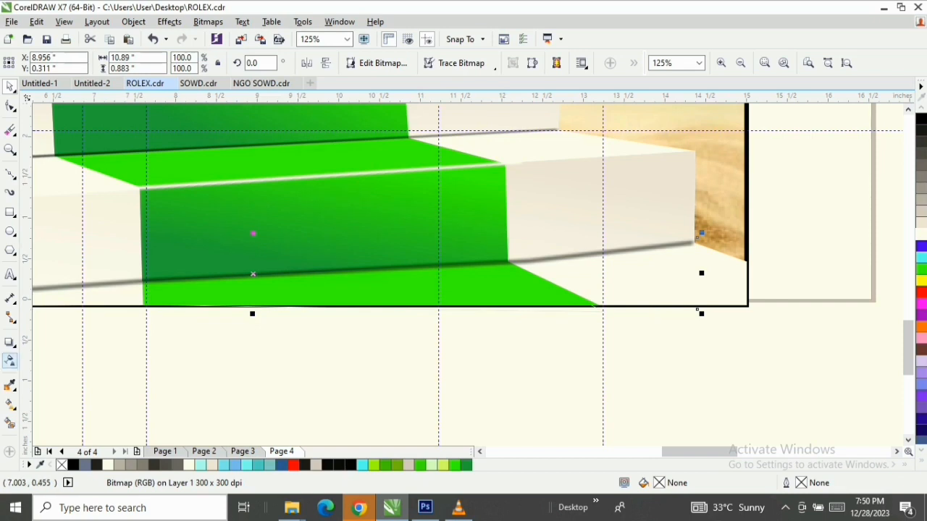
Fade the blurred base line's right end with a linear transparency running from the green carpet to the riser's outer corner
{"action": "left_click", "coordinate": [10, 360]}
{"action": "left_click_drag", "start_coordinate": [538, 260], "coordinate": [693, 242]}
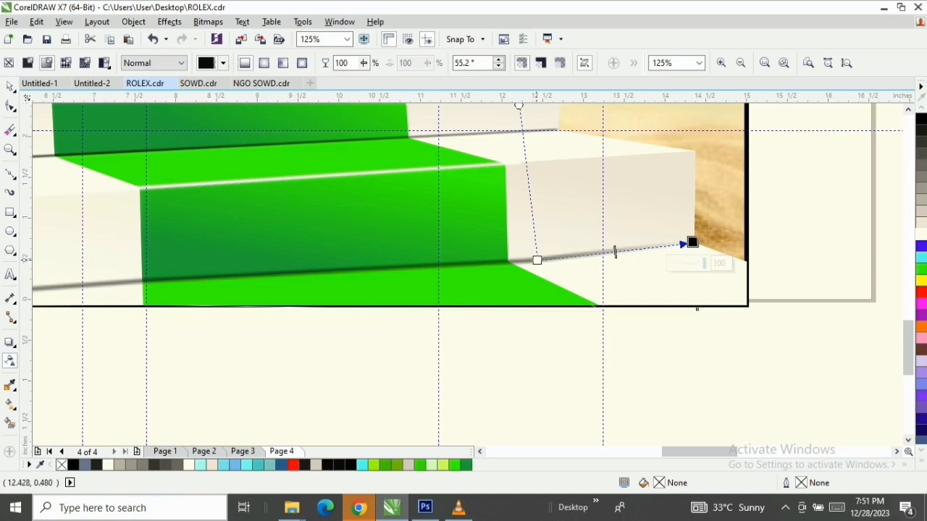
{"action": "left_click_drag", "start_coordinate": [537, 260], "coordinate": [429, 268]}
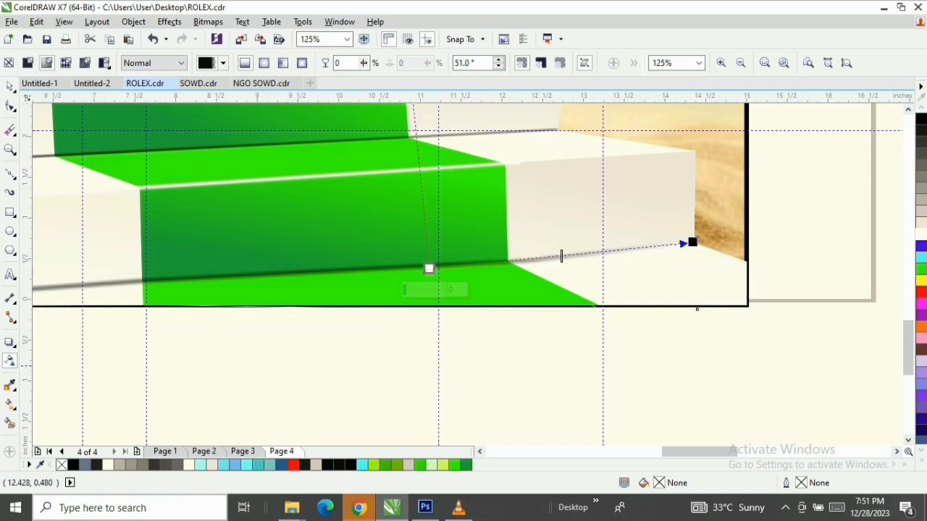
{"action": "left_click_drag", "start_coordinate": [671, 452], "coordinate": [654, 452]}
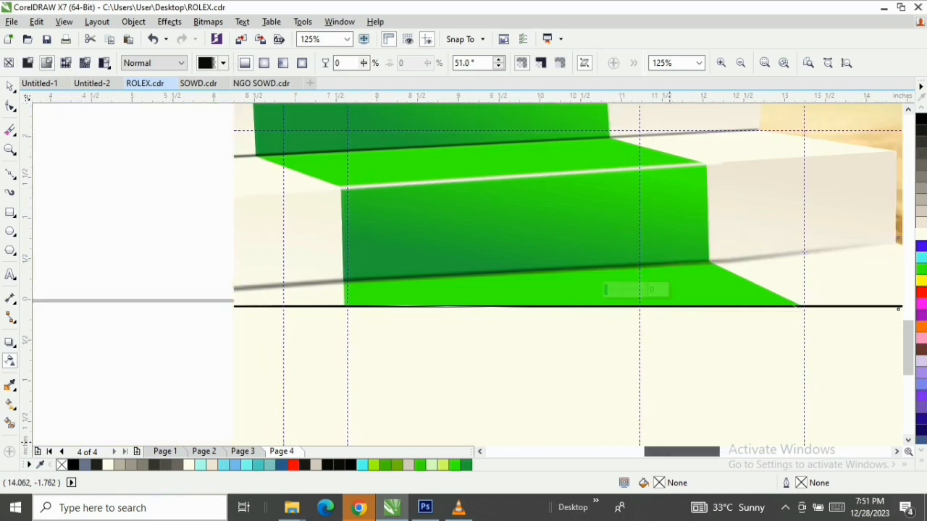
{"action": "key", "text": "space"}
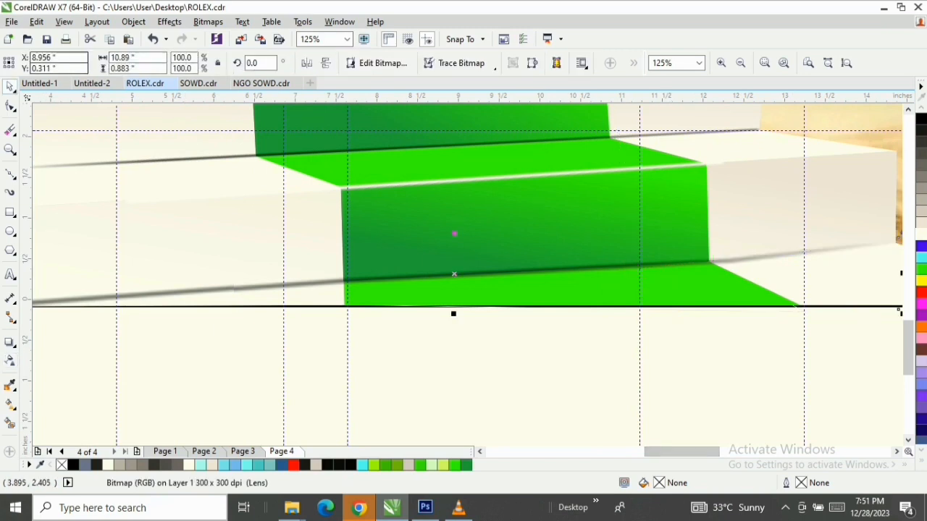
Convert the faded base line to a bitmap again to flatten its transparency
{"action": "left_click", "coordinate": [208, 21]}
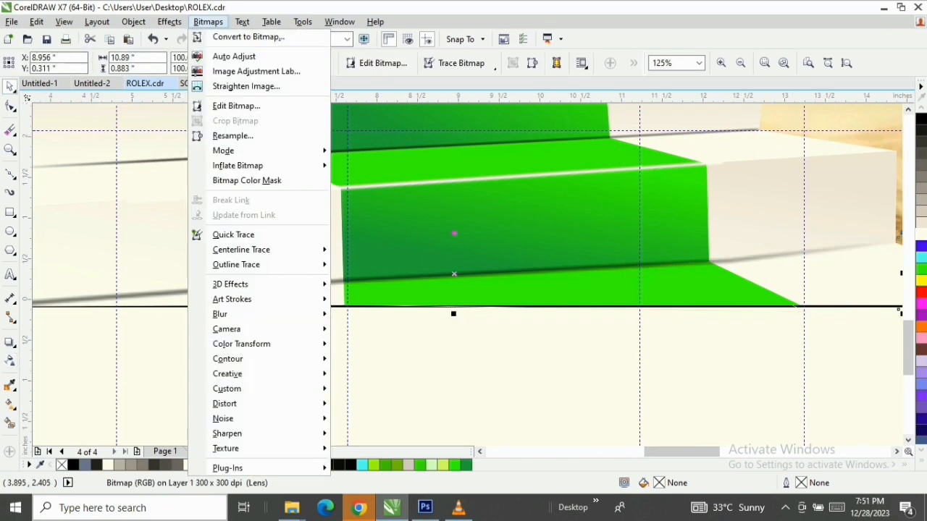
{"action": "left_click", "coordinate": [248, 37]}
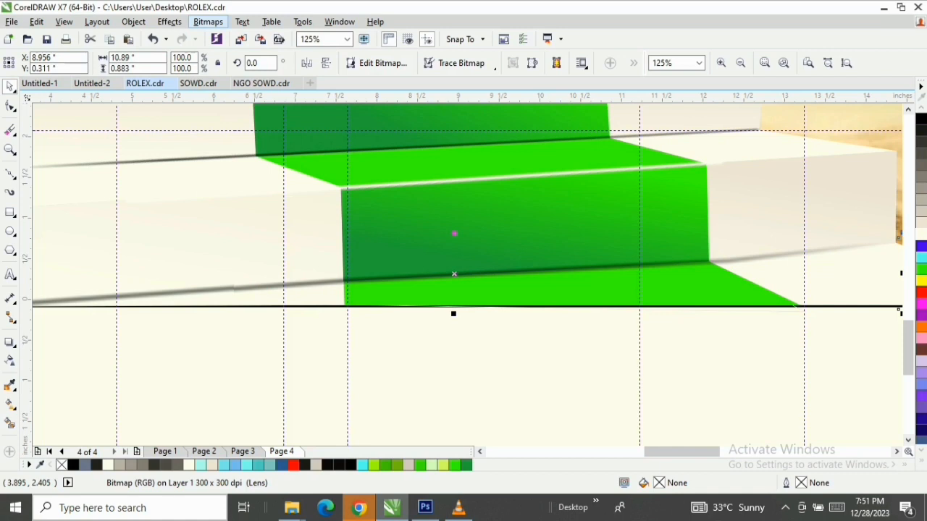
{"action": "left_click", "coordinate": [420, 324]}
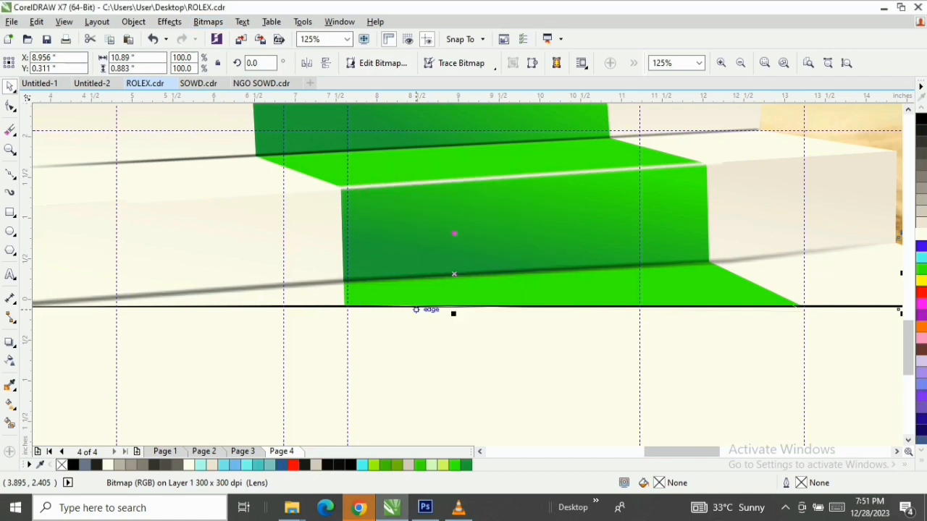
Fade the base line's left end with a linear transparency starting on the carpet, and shift its midpoint towards the carpet
{"action": "left_click", "coordinate": [480, 452]}
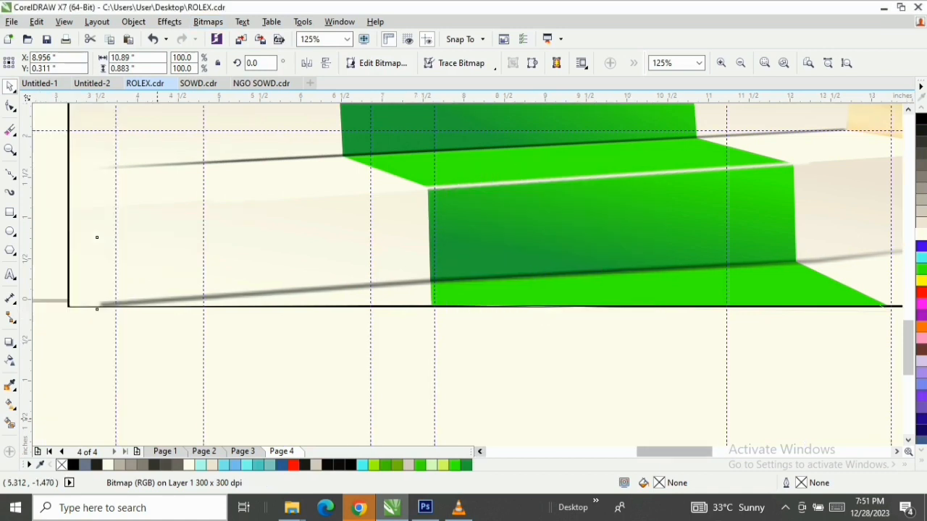
{"action": "left_click", "coordinate": [479, 452]}
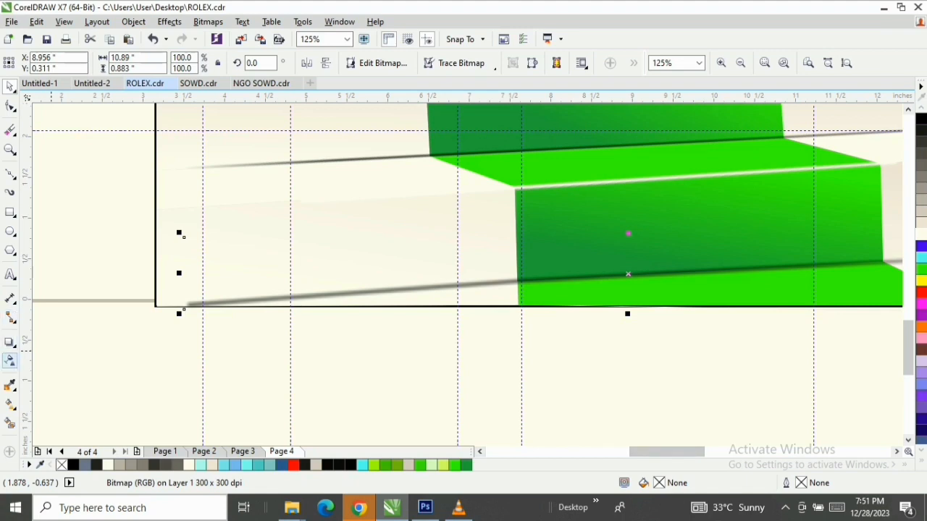
{"action": "left_click", "coordinate": [10, 360]}
{"action": "left_click_drag", "start_coordinate": [503, 280], "coordinate": [336, 301]}
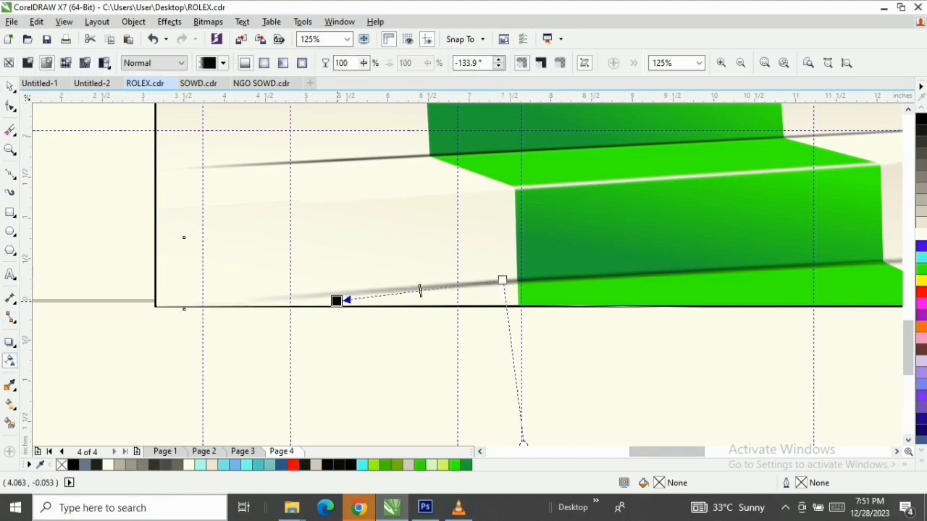
{"action": "left_click_drag", "start_coordinate": [502, 279], "coordinate": [593, 272]}
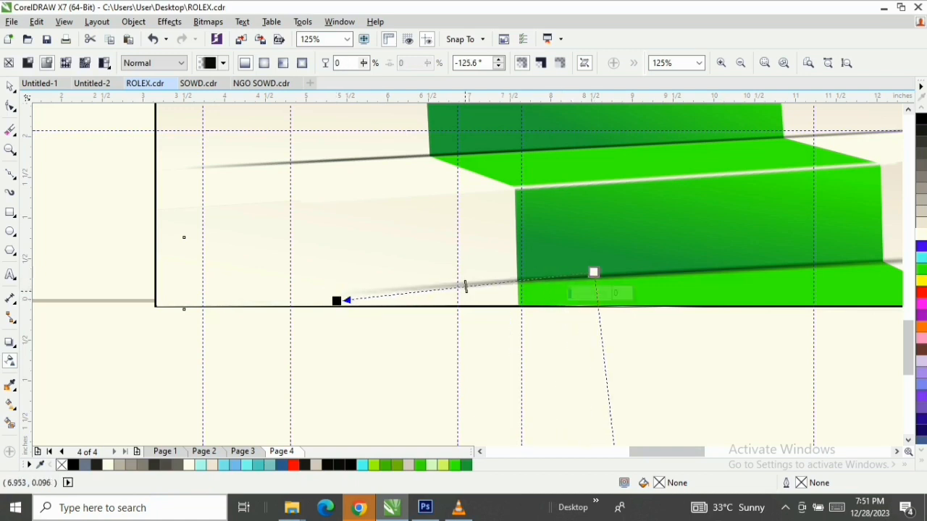
{"action": "left_click_drag", "start_coordinate": [466, 286], "coordinate": [545, 278]}
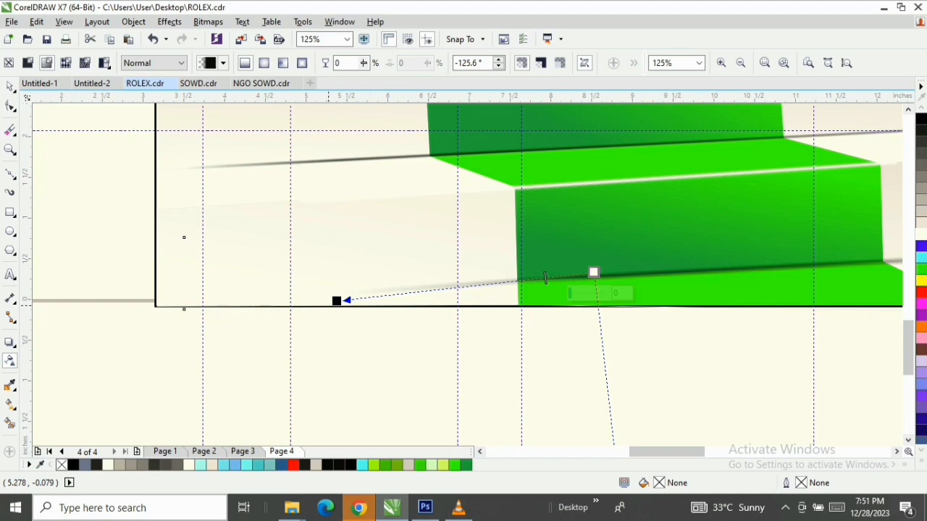
{"action": "key", "text": "space"}
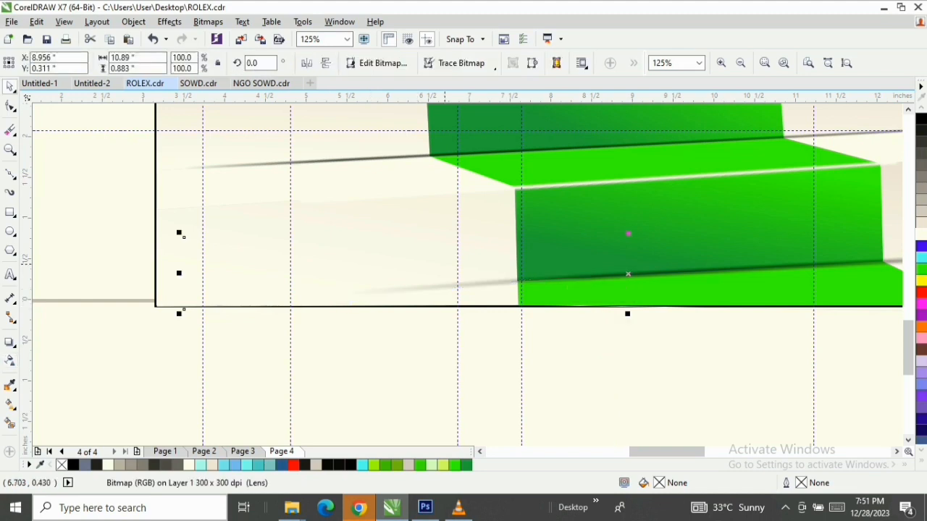
{"action": "key", "text": "F3"}
{"action": "key", "text": "F3"}
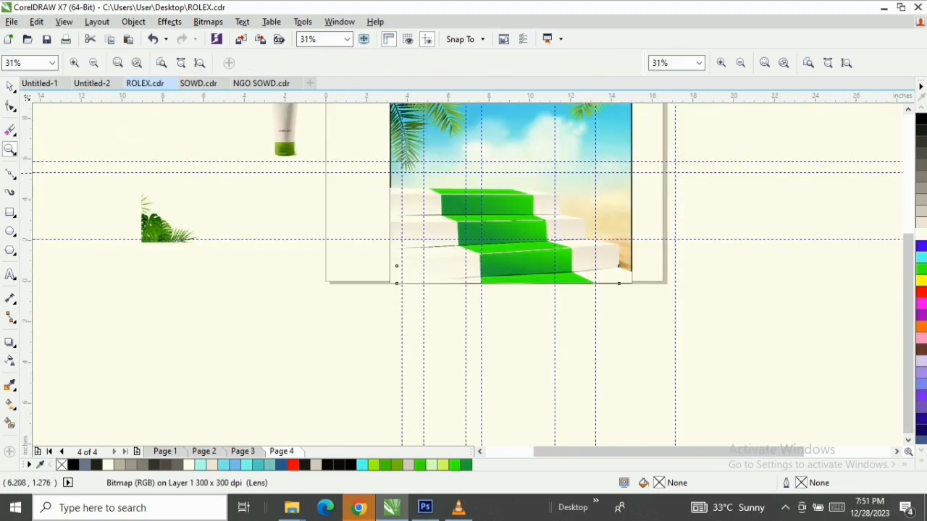
{"action": "left_click_drag", "start_coordinate": [367, 130], "coordinate": [673, 317]}
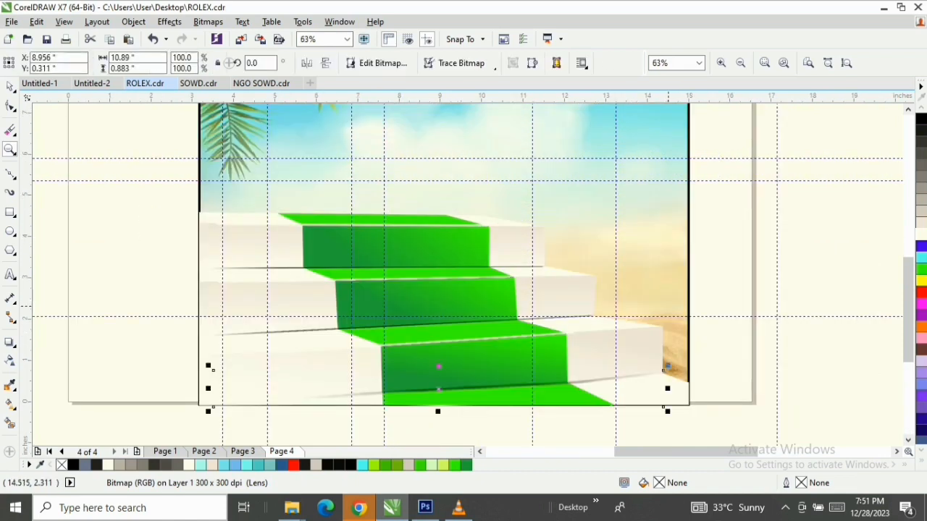
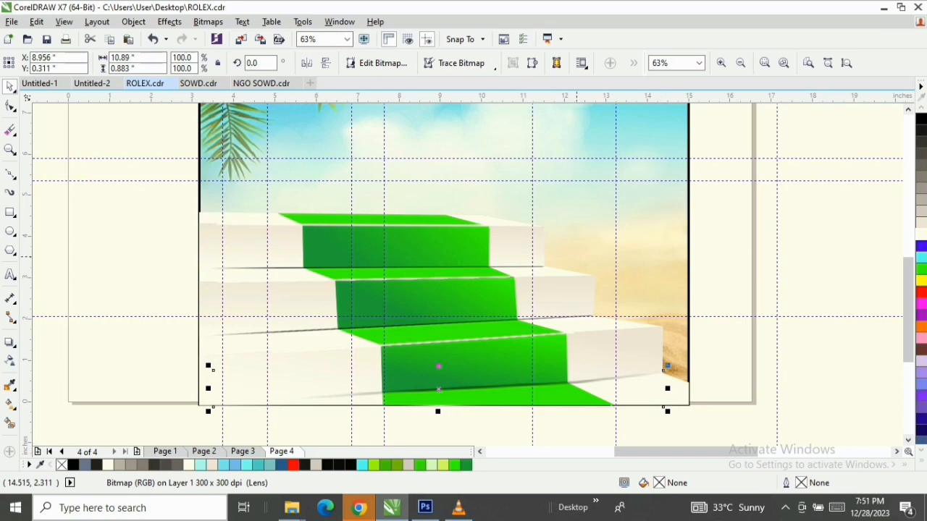
Draw a closed triangle about 1.29 by 0.26 inches on the upper white tread, between the riser's outer corner and the carpet's right edge
{"action": "scroll", "coordinate": [545, 251], "scroll_direction": "up", "scroll_amount": 2}
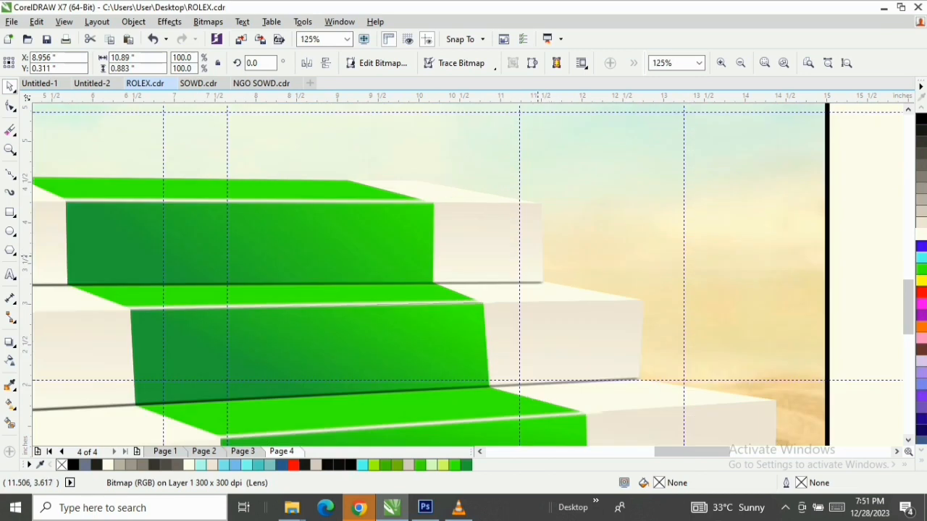
{"action": "left_click", "coordinate": [10, 173]}
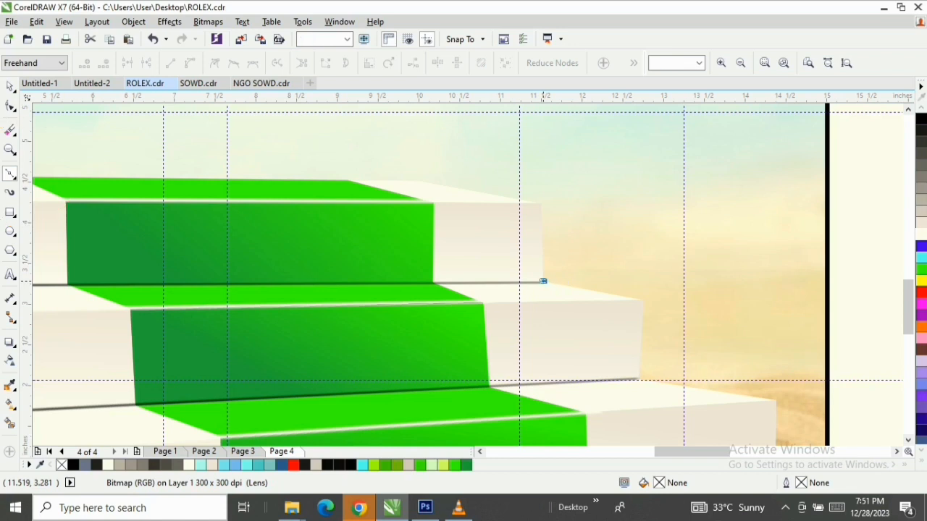
{"action": "left_click_drag", "start_coordinate": [543, 281], "coordinate": [475, 305]}
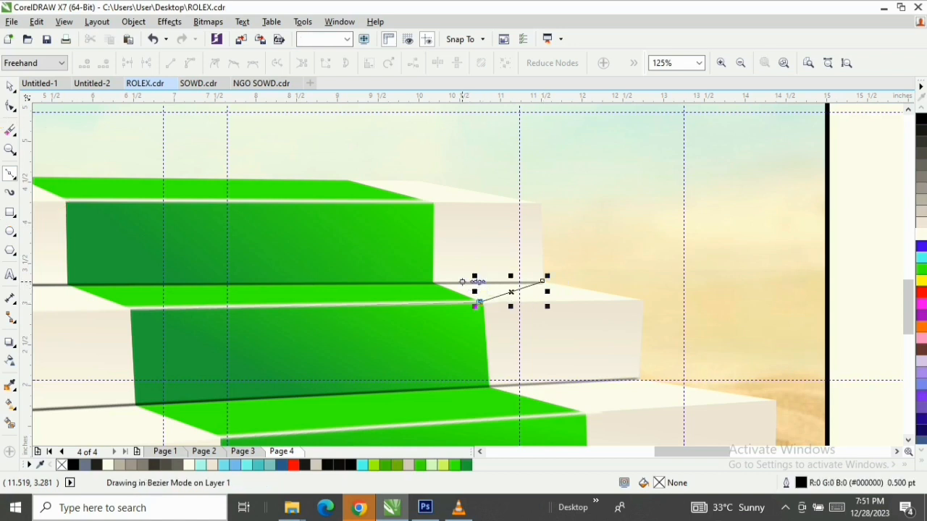
{"action": "left_click", "coordinate": [437, 283]}
{"action": "left_click", "coordinate": [542, 281]}
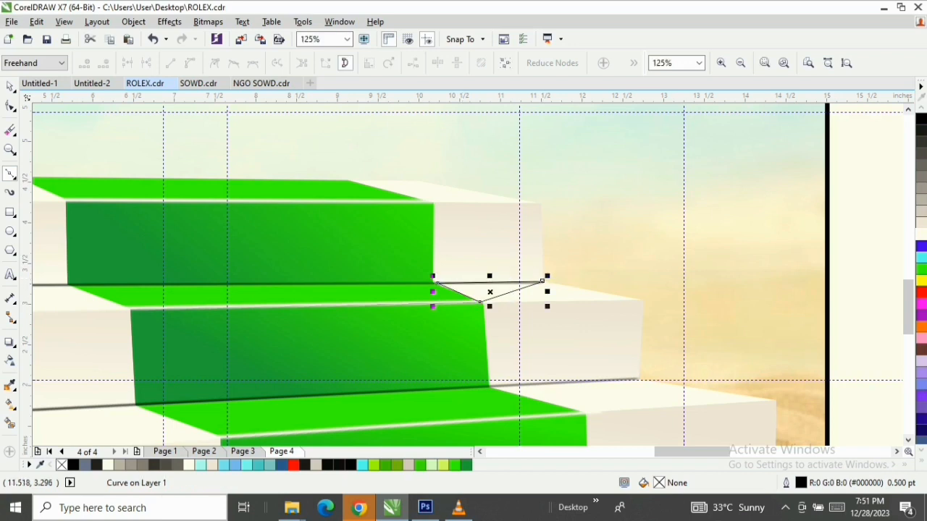
{"action": "left_click", "coordinate": [10, 87]}
Set both the fill and the outline of the upper tread's triangle to 60% Black
{"action": "scroll", "coordinate": [490, 292], "scroll_direction": "up", "scroll_amount": 2}
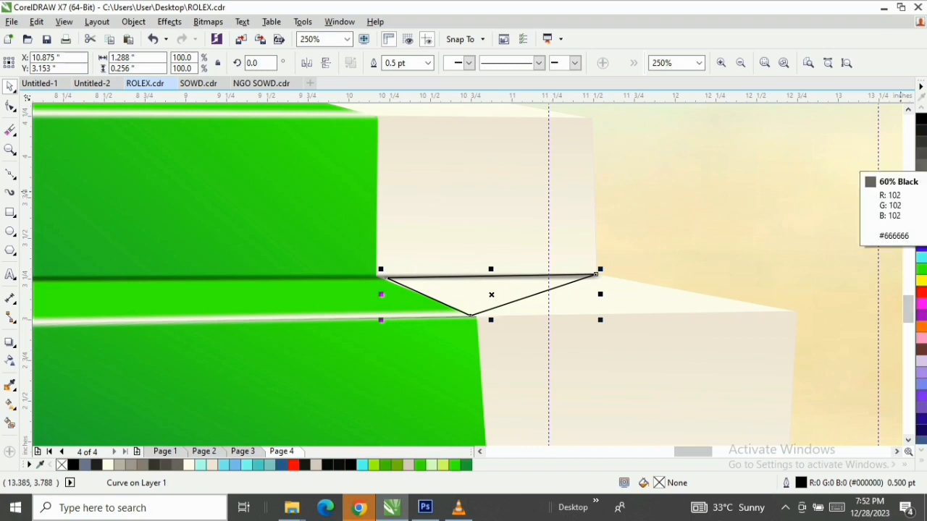
{"action": "left_click", "coordinate": [921, 165]}
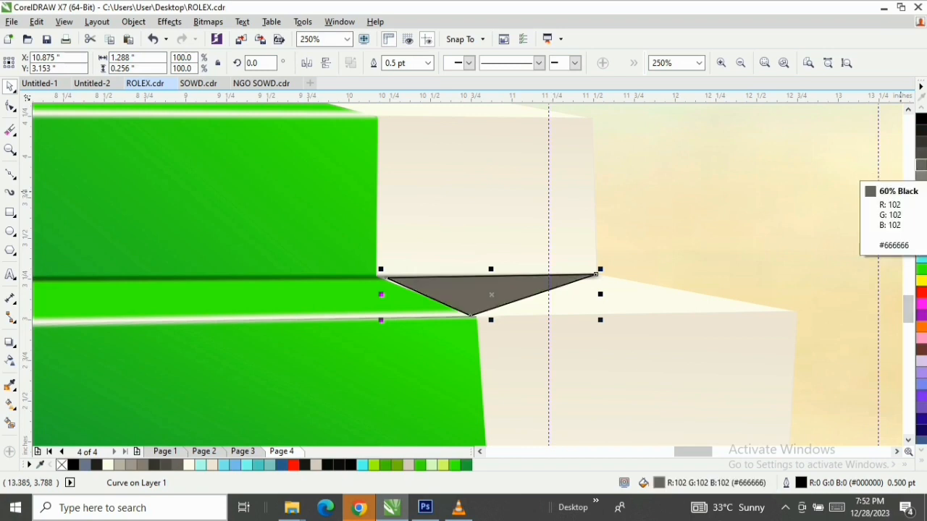
{"action": "right_click", "coordinate": [921, 165]}
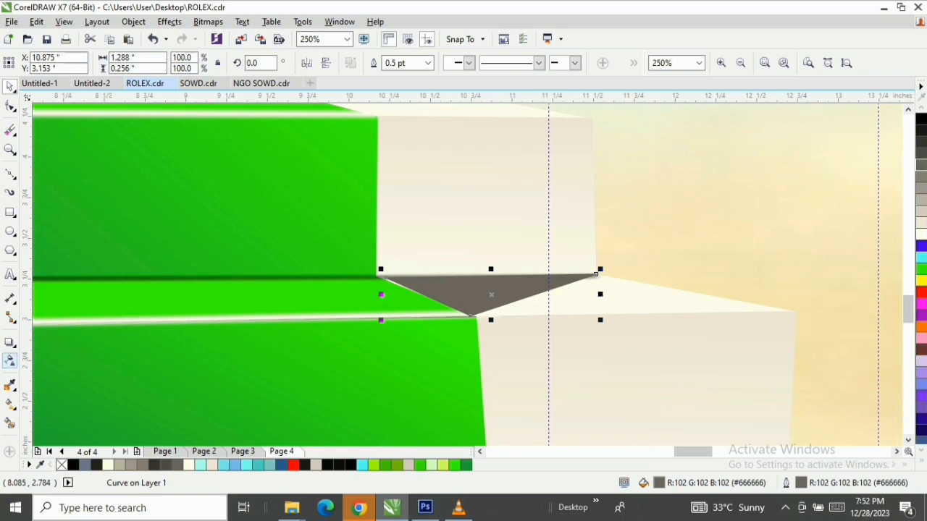
Fade the upper triangle with a linear transparency from above the riser's outer corner towards the carpet edge, shifting the gradient outward
{"action": "left_click", "coordinate": [10, 359]}
{"action": "left_click_drag", "start_coordinate": [455, 308], "coordinate": [555, 343]}
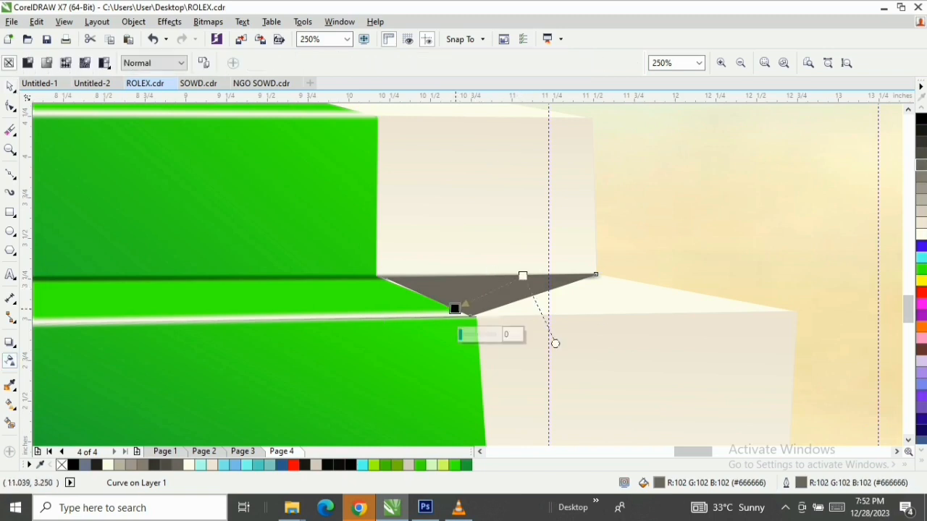
{"action": "left_click_drag", "start_coordinate": [522, 276], "coordinate": [595, 243]}
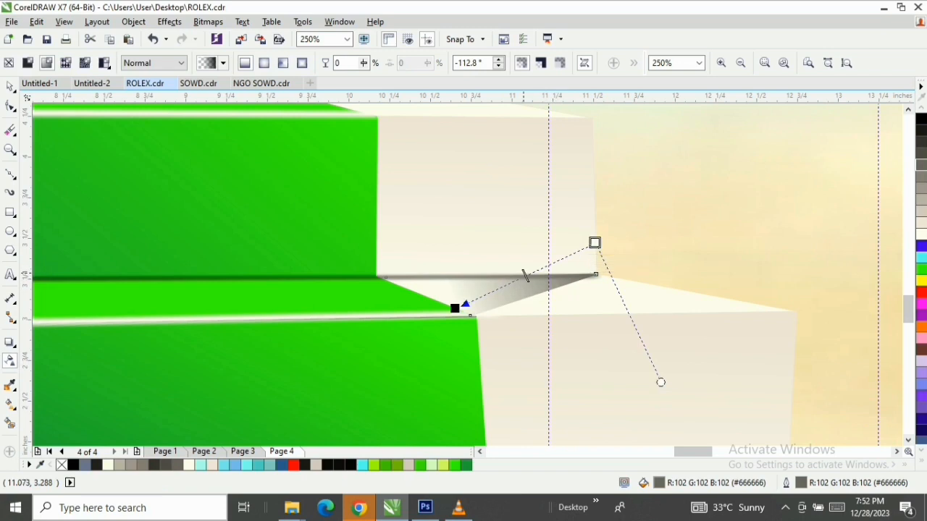
{"action": "left_click_drag", "start_coordinate": [525, 275], "coordinate": [543, 263]}
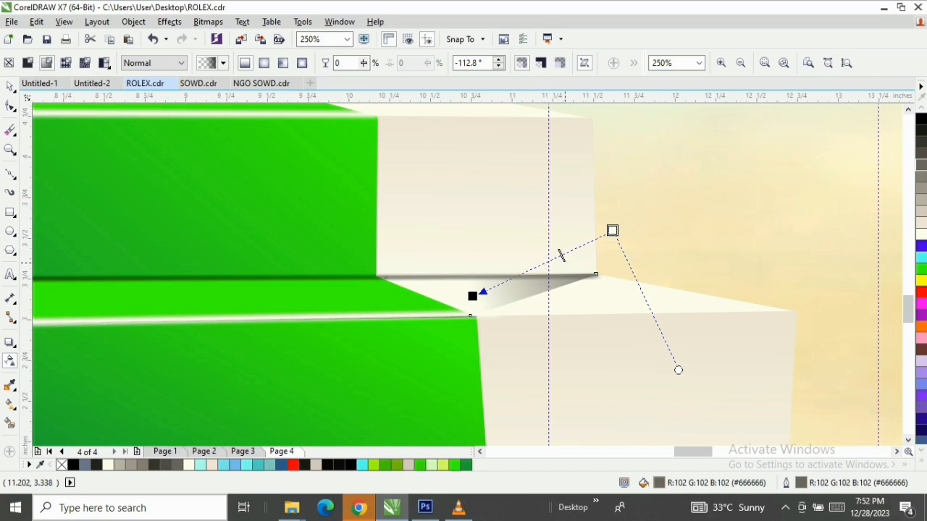
{"action": "left_click", "coordinate": [10, 87]}
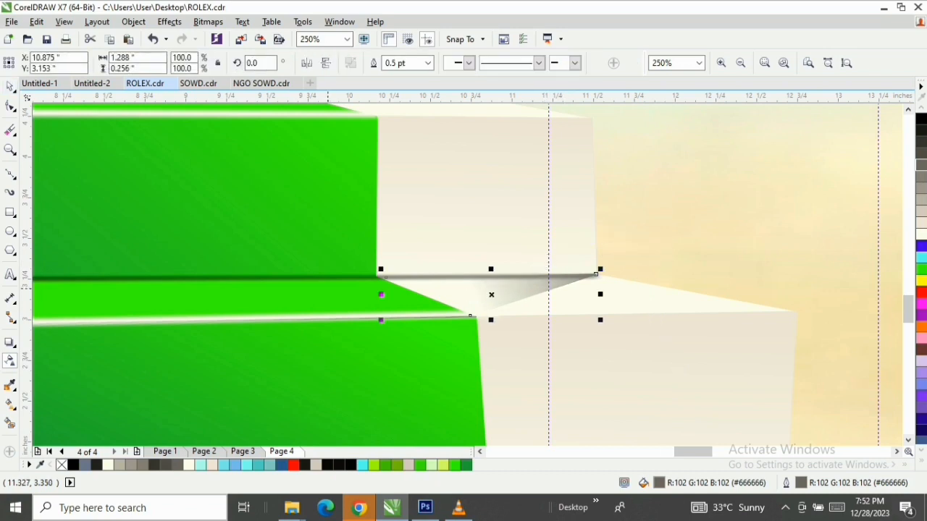
Draw a closed triangle about 1.7 by 0.41 inches on the middle white tread, between the riser's outer corner and the carpet's edge
{"action": "scroll", "coordinate": [328, 310], "scroll_direction": "down", "scroll_amount": 1}
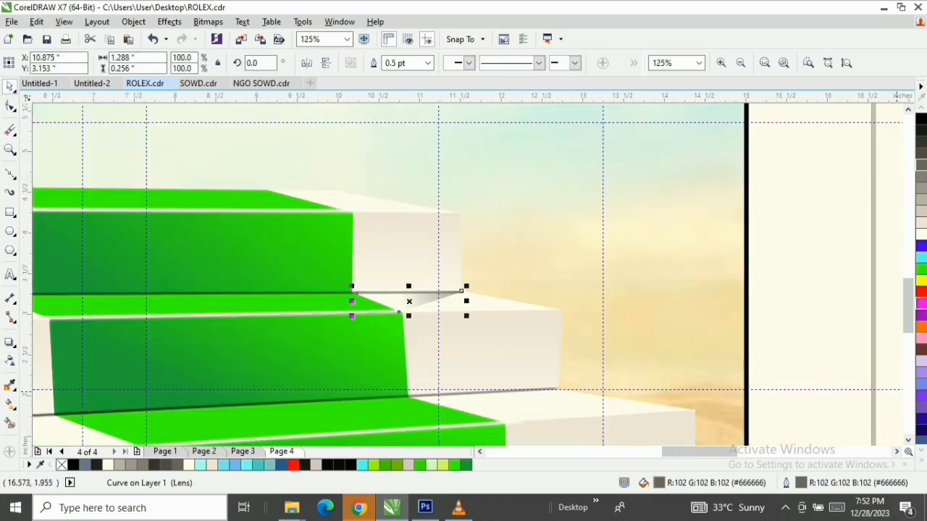
{"action": "scroll", "coordinate": [388, 276], "scroll_direction": "down", "scroll_amount": 2}
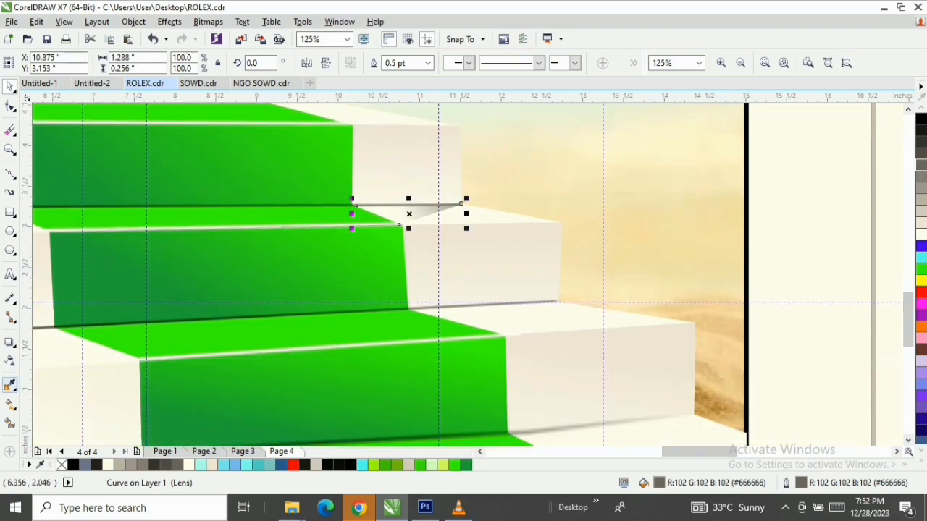
{"action": "left_click", "coordinate": [10, 174]}
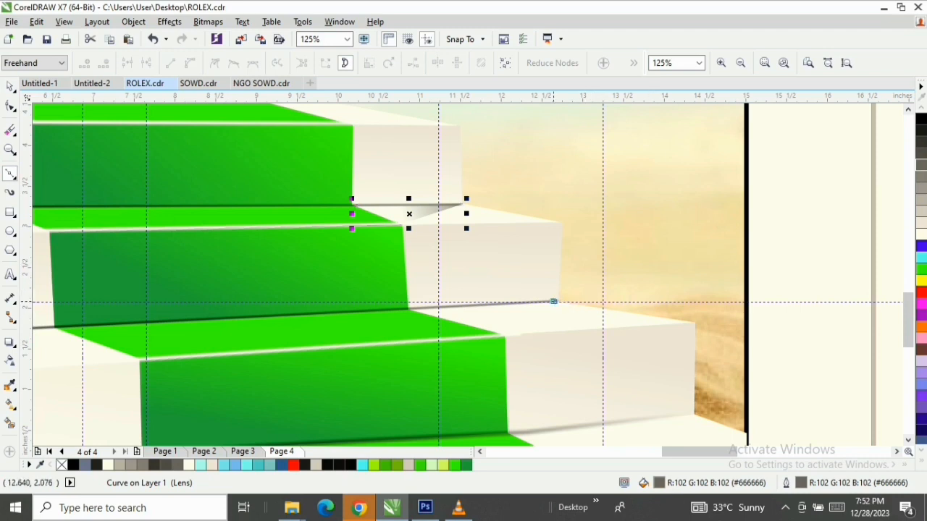
{"action": "left_click", "coordinate": [552, 301]}
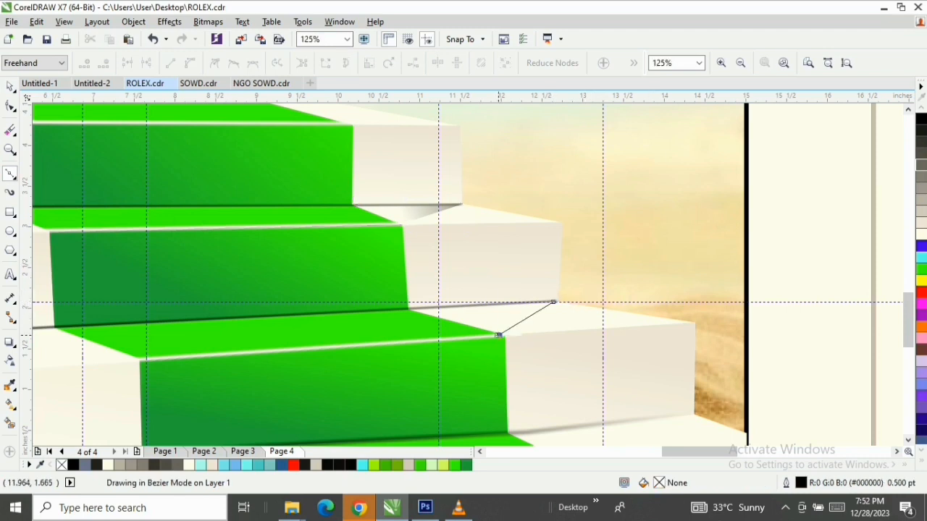
{"action": "left_click", "coordinate": [494, 338]}
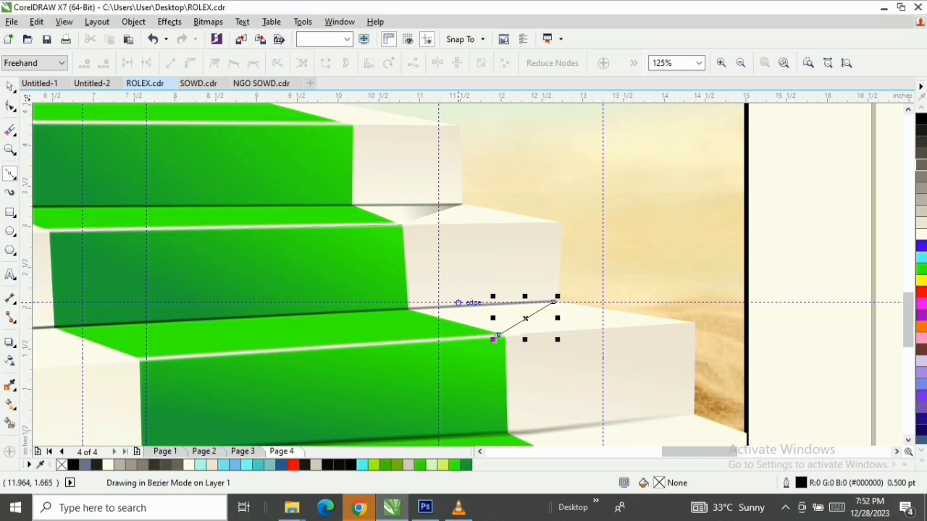
{"action": "left_click", "coordinate": [411, 306]}
{"action": "left_click", "coordinate": [557, 300]}
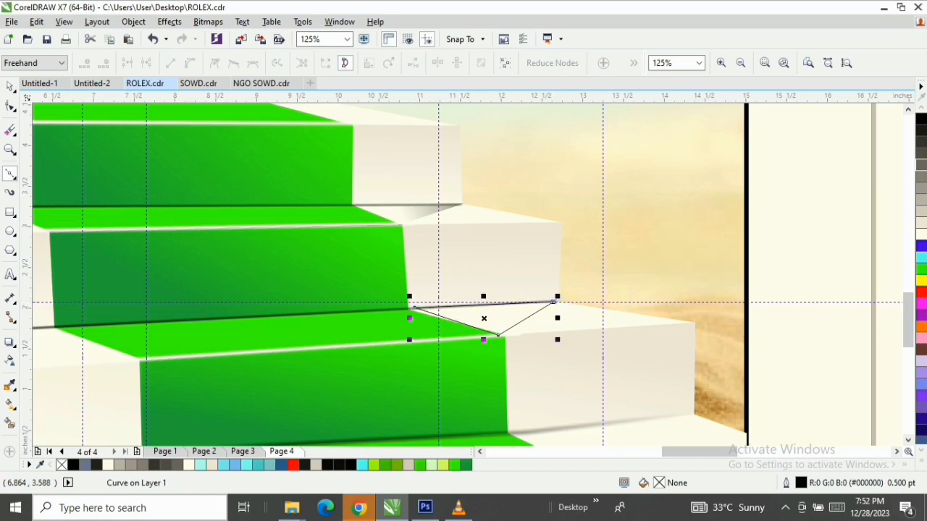
Set the middle triangle's fill and outline to 60% Black, and move its inner node onto the corner where carpet and riser meet
{"action": "left_click", "coordinate": [10, 86]}
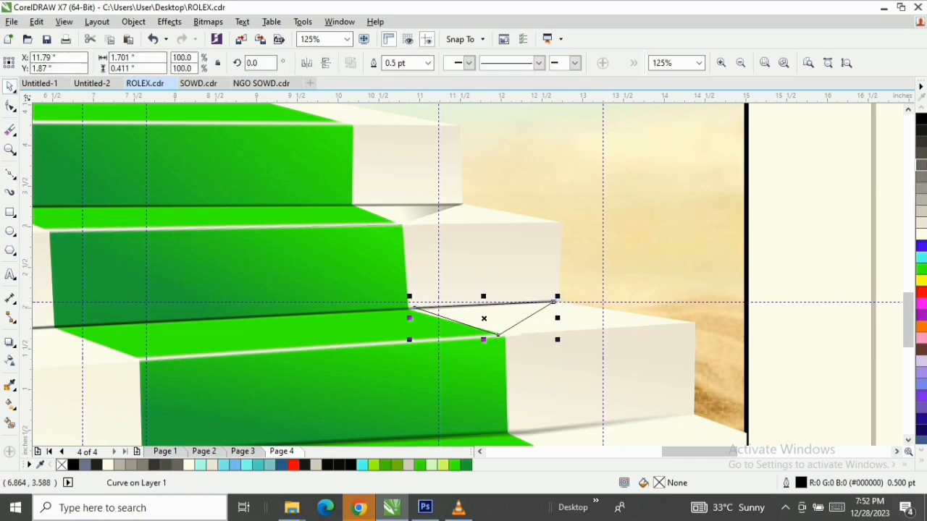
{"action": "left_click", "coordinate": [922, 165]}
{"action": "right_click", "coordinate": [921, 165]}
{"action": "double_click", "coordinate": [449, 310]}
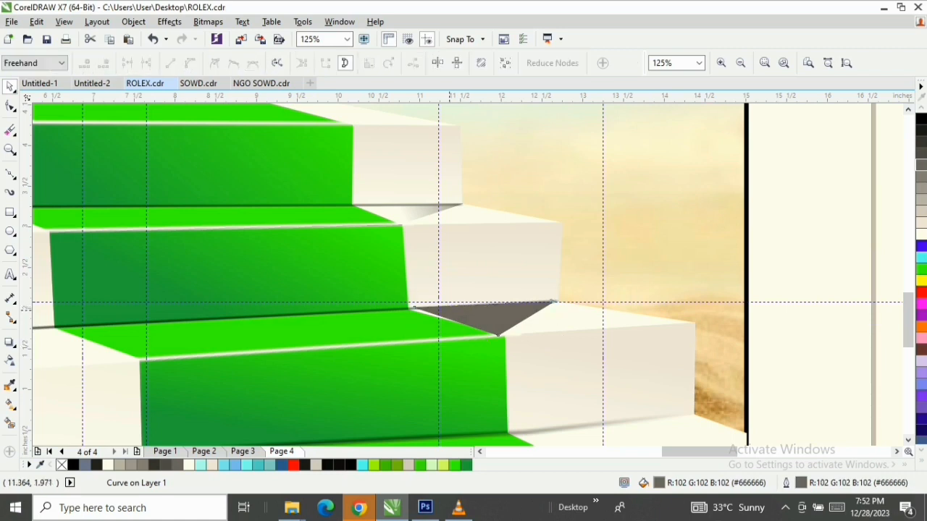
{"action": "left_click_drag", "start_coordinate": [413, 308], "coordinate": [410, 310]}
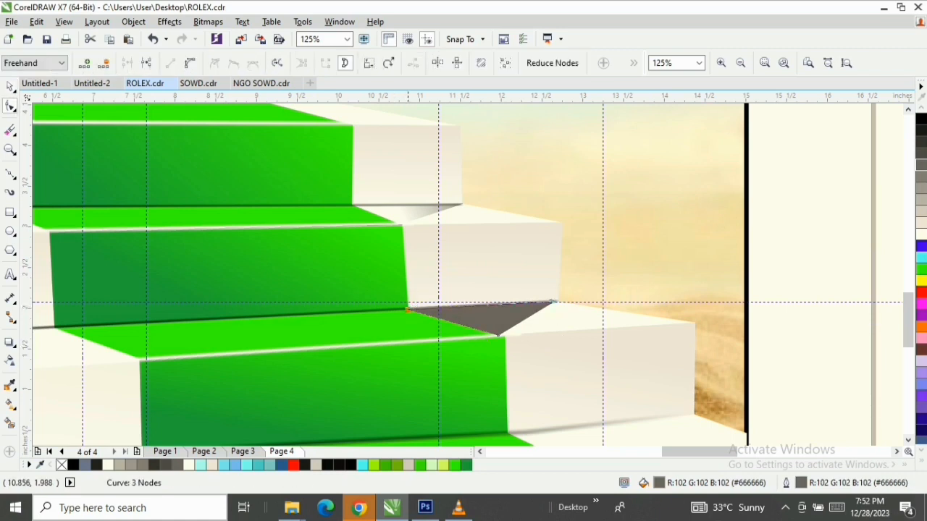
{"action": "left_click", "coordinate": [10, 87]}
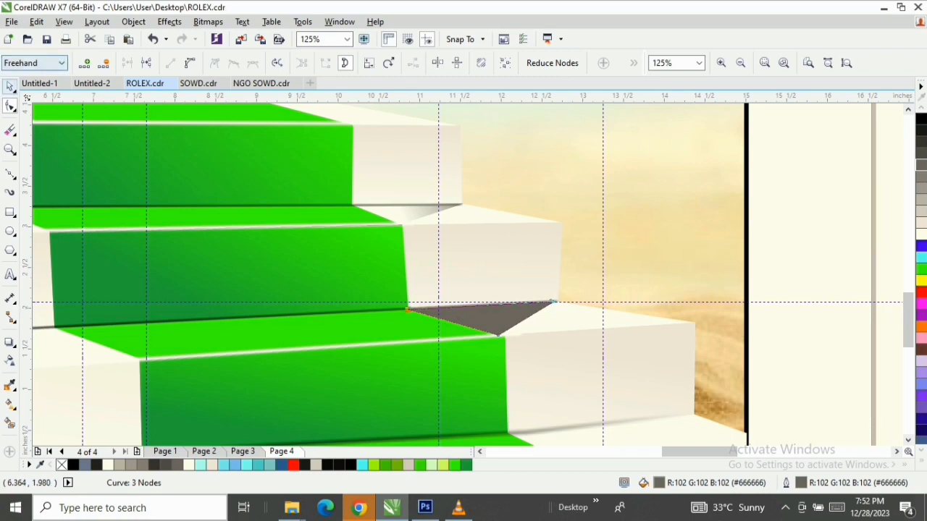
Fade the middle triangle with a linear transparency running from beyond the riser's outer edge to the tread near the carpet
{"action": "left_click", "coordinate": [10, 360]}
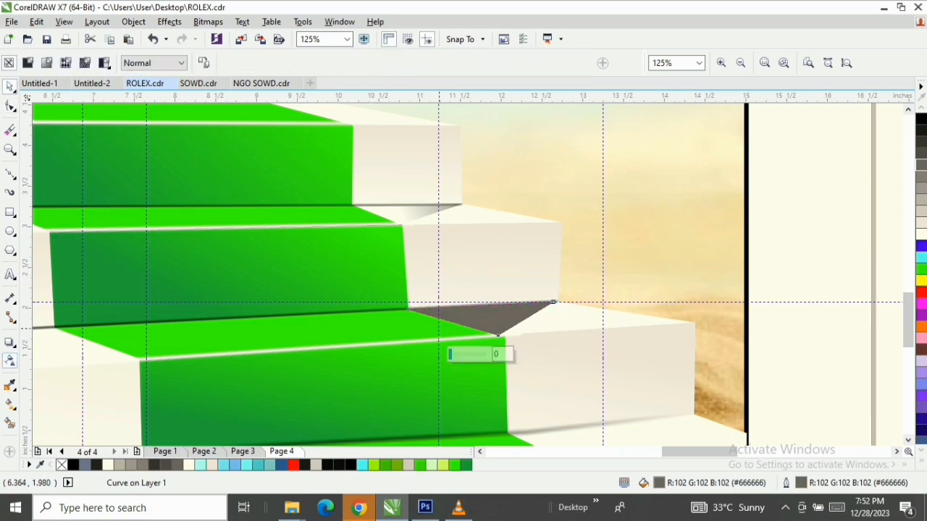
{"action": "left_click_drag", "start_coordinate": [493, 312], "coordinate": [447, 338]}
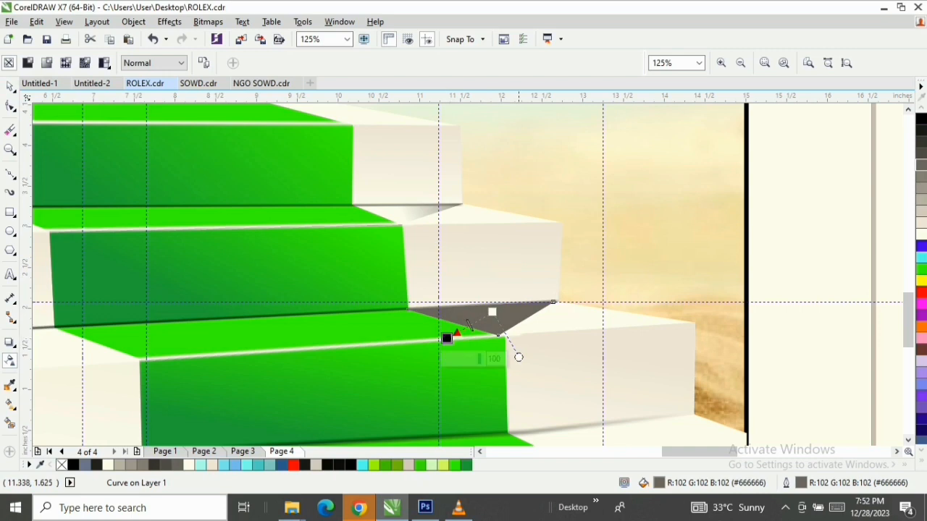
{"action": "left_click_drag", "start_coordinate": [492, 313], "coordinate": [546, 273]}
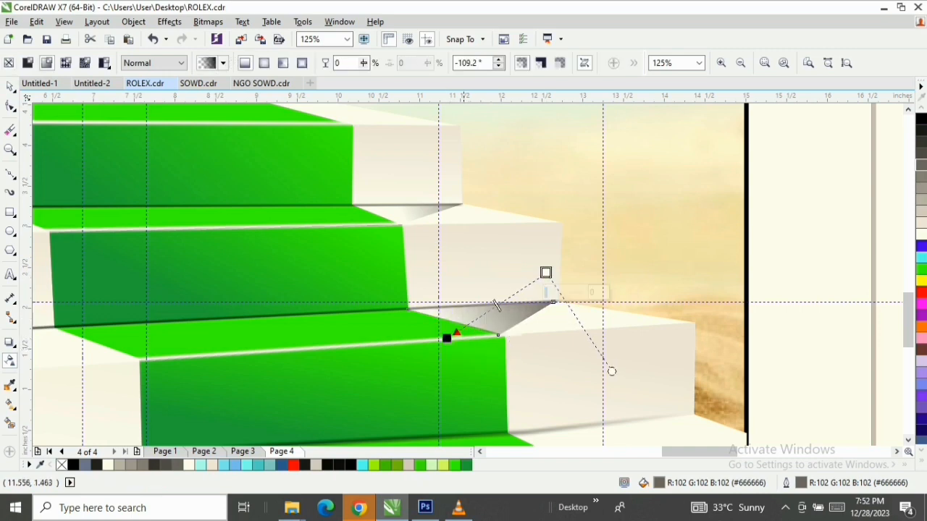
{"action": "left_click_drag", "start_coordinate": [447, 338], "coordinate": [479, 317]}
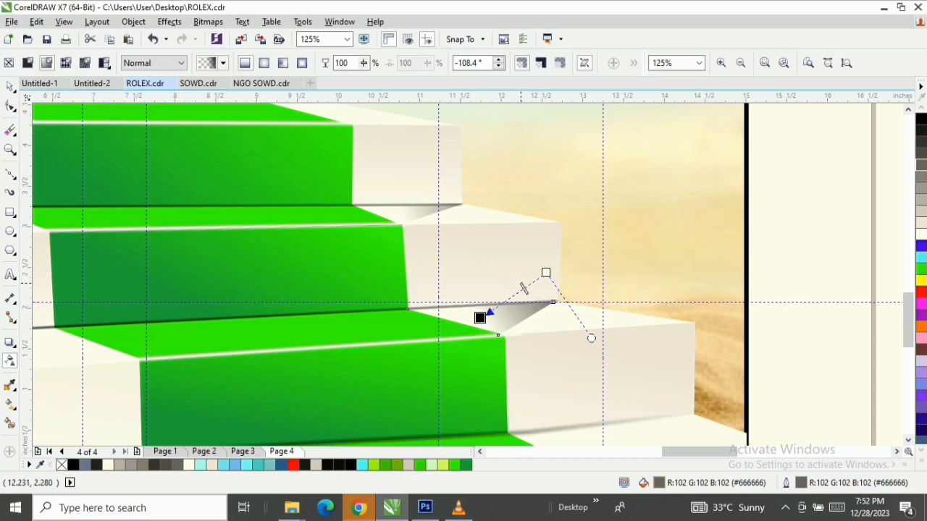
{"action": "left_click_drag", "start_coordinate": [546, 273], "coordinate": [563, 253]}
{"action": "left_click_drag", "start_coordinate": [564, 252], "coordinate": [564, 252]}
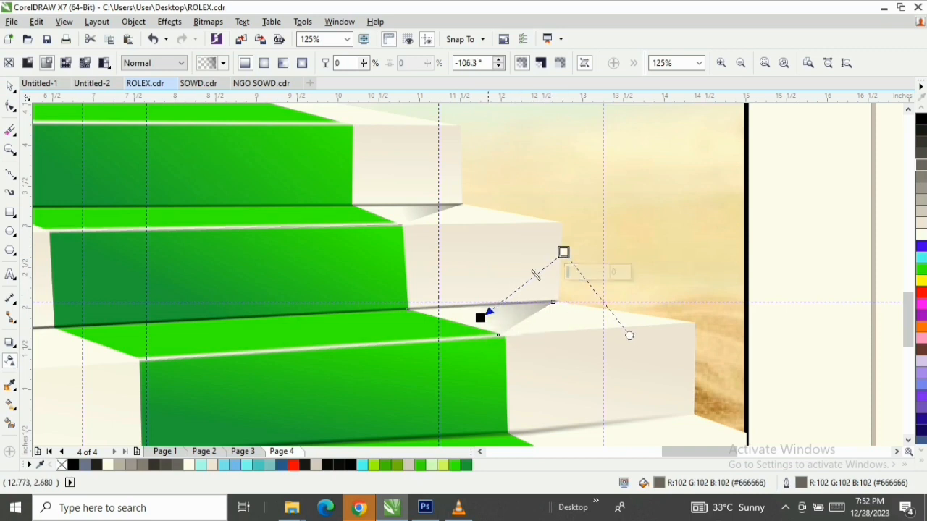
Lighten the upper tread's triangular shadow by moving its transparency's opaque end farther outside the riser's outer edge
{"action": "left_click", "coordinate": [444, 195]}
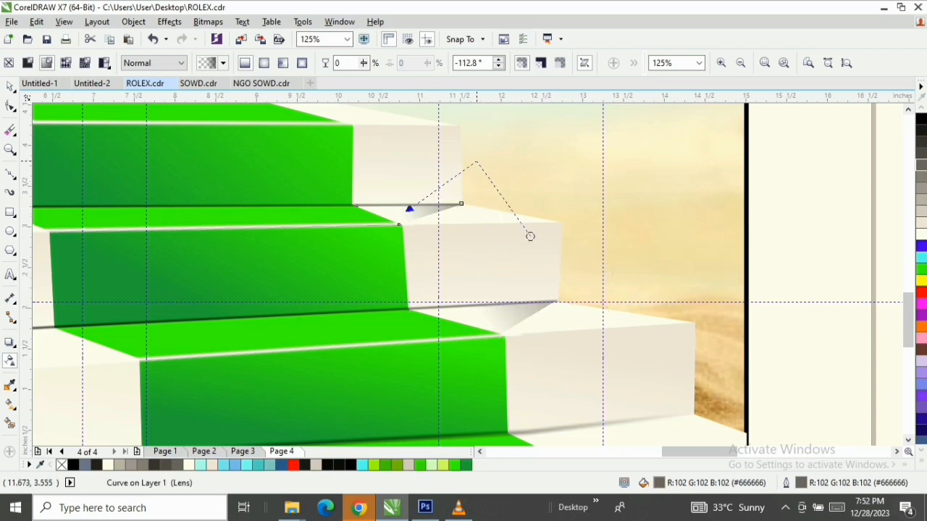
{"action": "left_click_drag", "start_coordinate": [475, 159], "coordinate": [476, 159]}
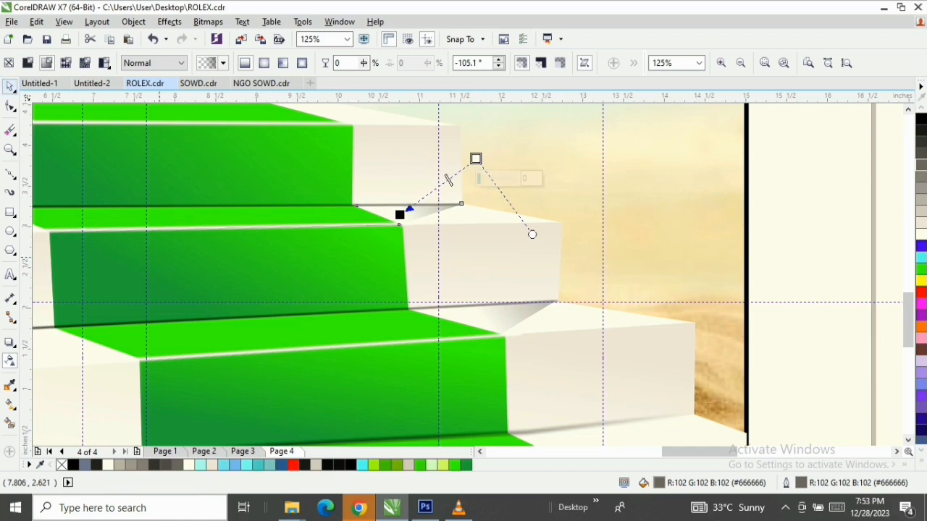
{"action": "left_click", "coordinate": [11, 87]}
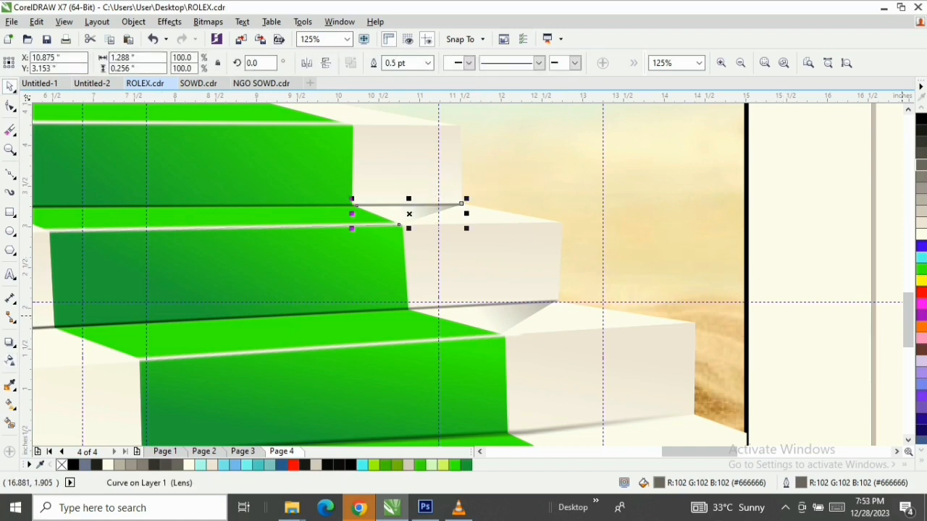
Draw a closed triangle about 2.28 by 0.76 inches on the floor between the bottom riser's outer corner and the carpet, filled with 60% Black
{"action": "scroll", "coordinate": [906, 319], "scroll_direction": "down", "scroll_amount": 1}
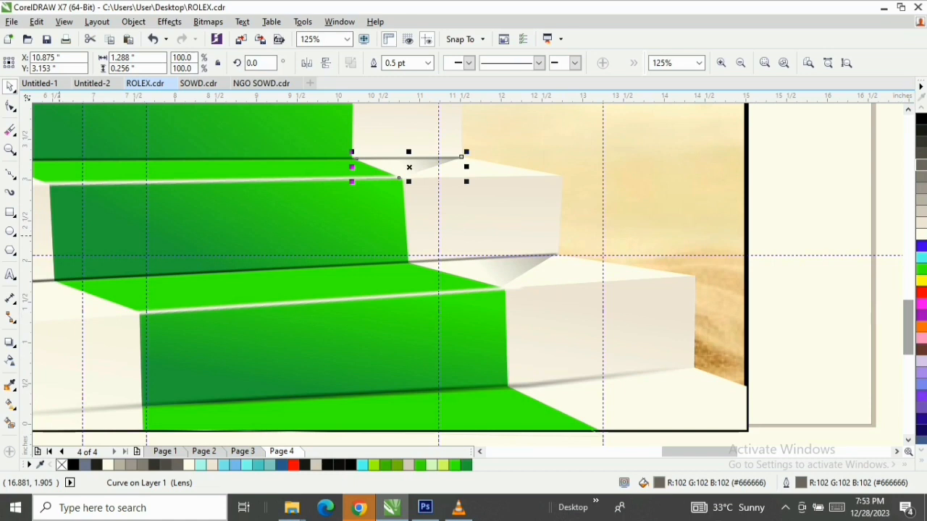
{"action": "key", "text": "F5"}
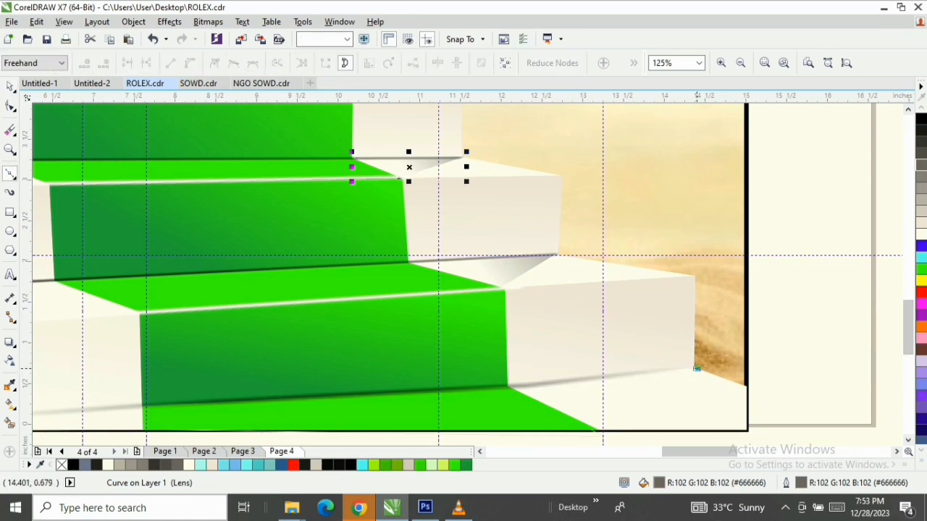
{"action": "left_click", "coordinate": [697, 369]}
{"action": "left_click", "coordinate": [593, 431]}
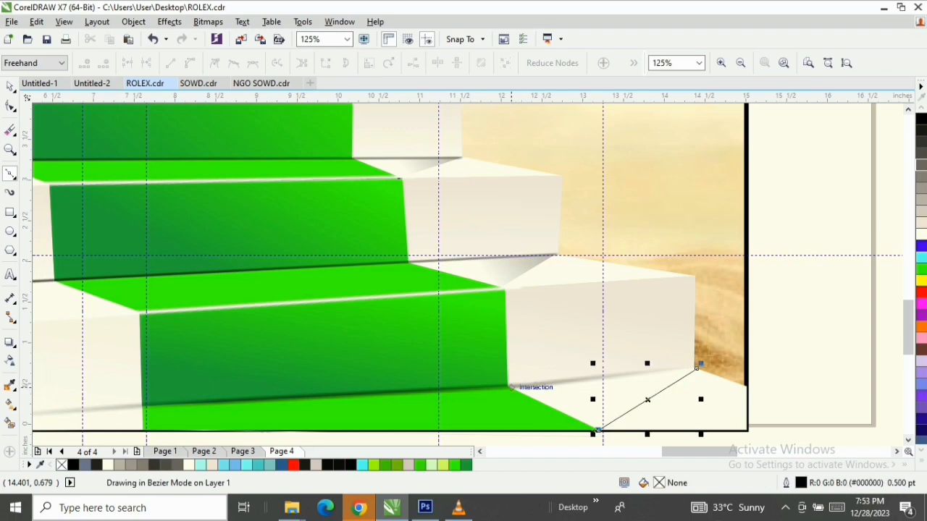
{"action": "left_click", "coordinate": [509, 387]}
{"action": "left_click", "coordinate": [697, 369]}
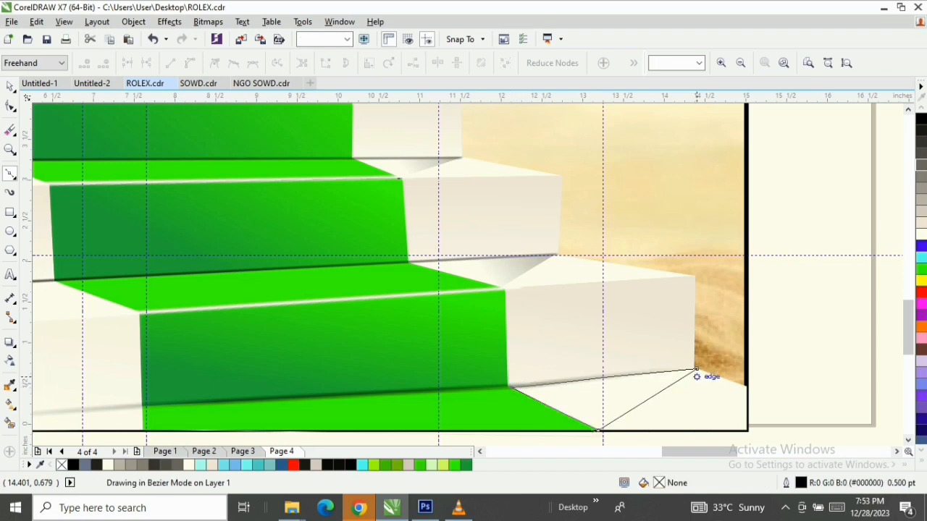
{"action": "key", "text": "space"}
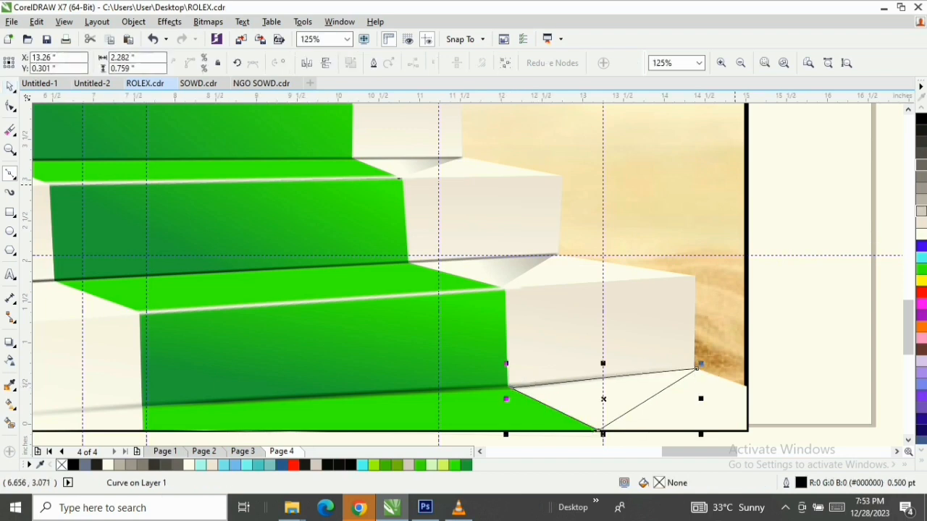
{"action": "left_click", "coordinate": [922, 154]}
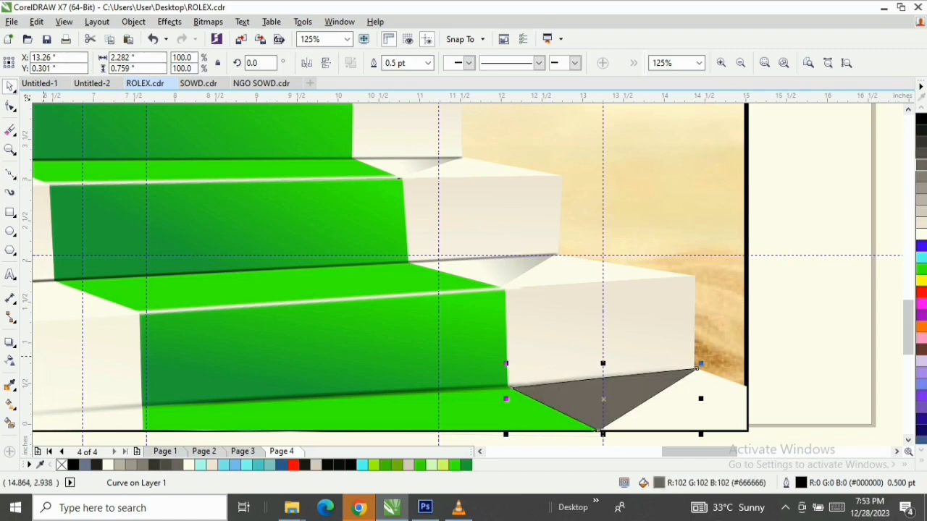
Fade the floor triangle with a linear transparency running from beyond the poster's outer edge to the carpet's bottom front corner
{"action": "left_click", "coordinate": [10, 360]}
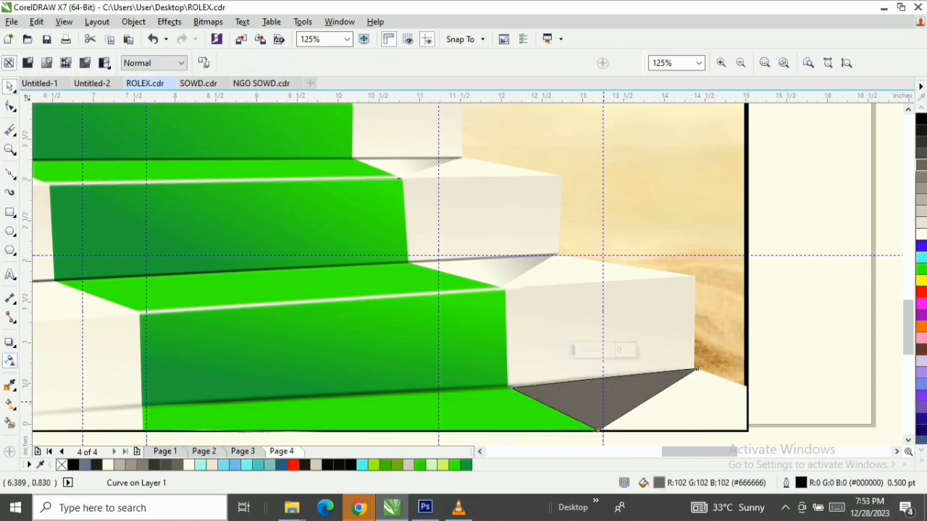
{"action": "left_click_drag", "start_coordinate": [583, 415], "coordinate": [653, 337]}
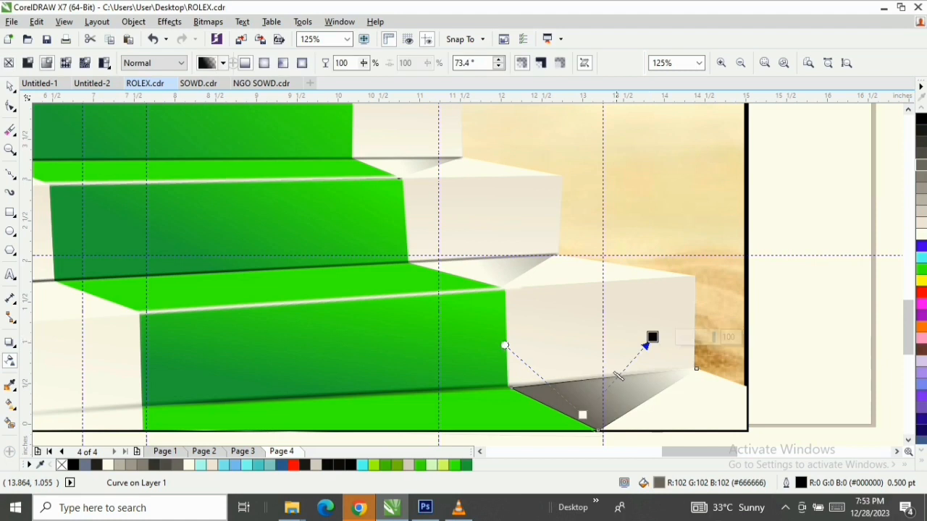
{"action": "left_click_drag", "start_coordinate": [583, 415], "coordinate": [812, 288]}
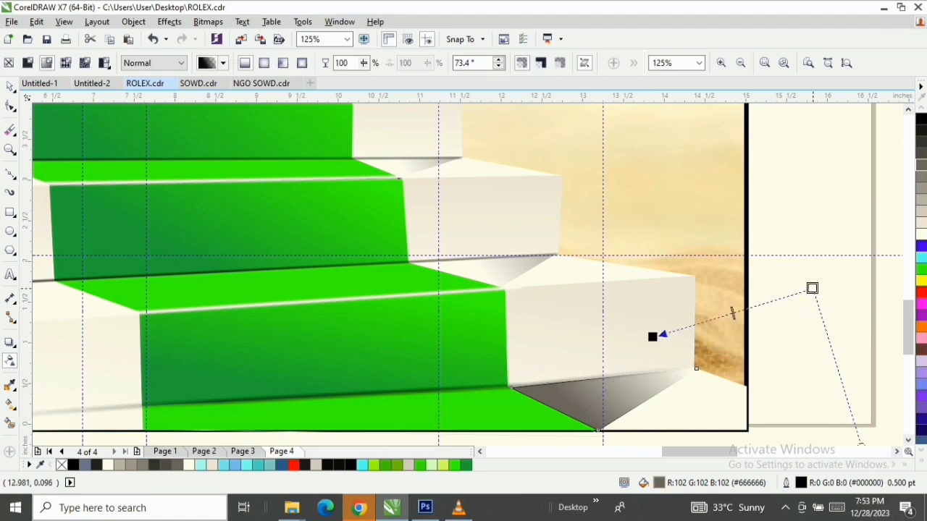
{"action": "left_click_drag", "start_coordinate": [653, 337], "coordinate": [573, 429]}
Undo the stray transparency on the floor triangle, and shift the original fade's midpoint farther outside the riser's outer edge
{"action": "left_click_drag", "start_coordinate": [692, 360], "coordinate": [692, 364]}
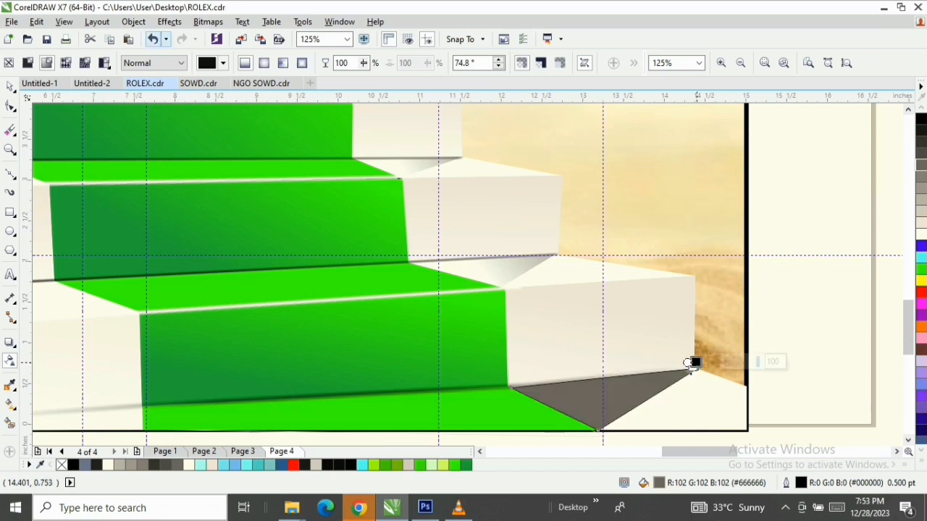
{"action": "left_click", "coordinate": [153, 39]}
{"action": "key", "text": "ctrl+z"}
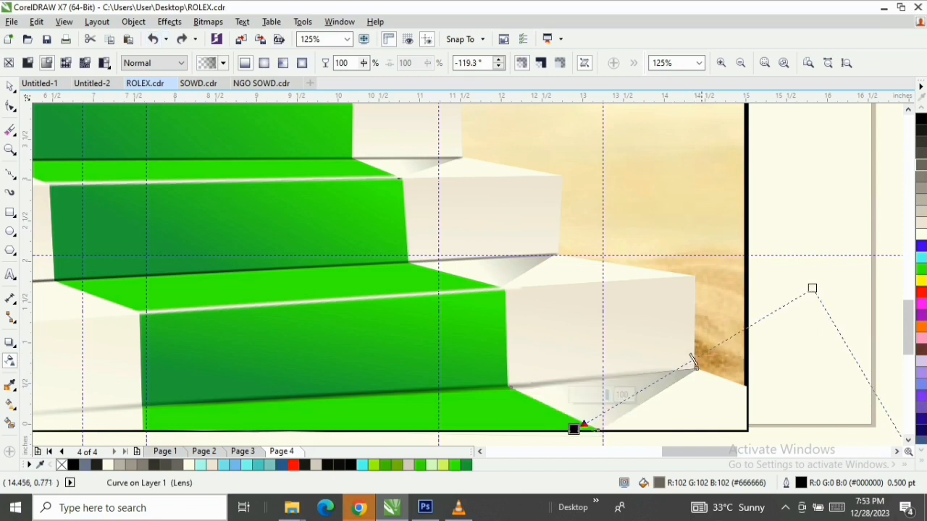
{"action": "left_click_drag", "start_coordinate": [709, 351], "coordinate": [718, 345]}
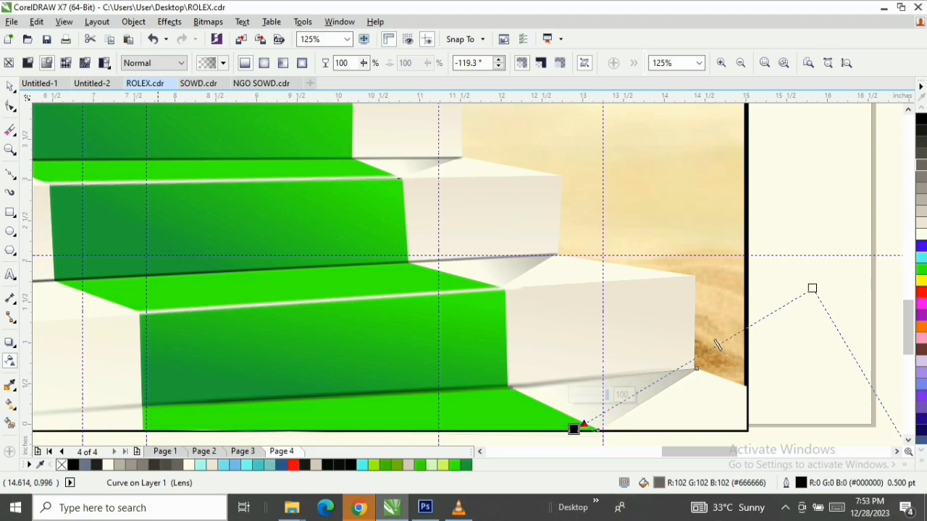
{"action": "key", "text": "space"}
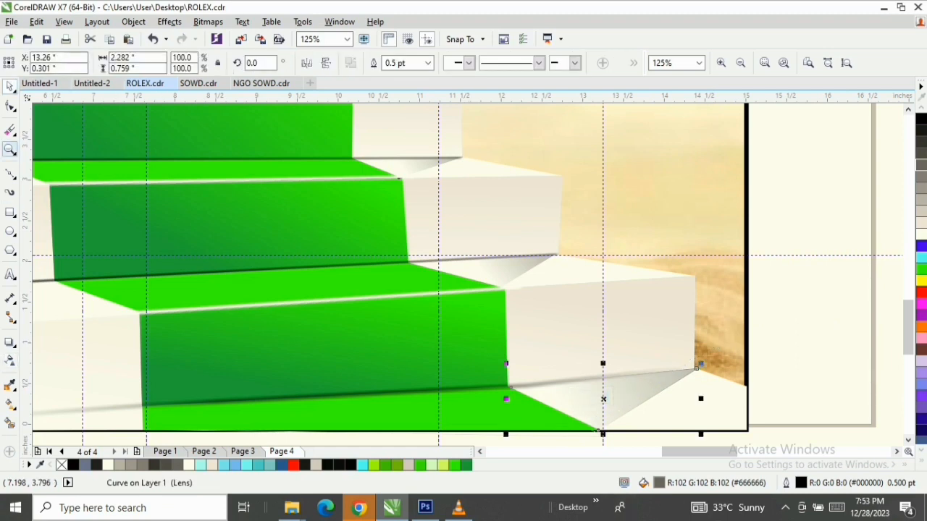
Copy the middle riser's fountain fill onto the bottom riser
{"action": "left_click", "coordinate": [10, 149]}
{"action": "right_click", "coordinate": [183, 171]}
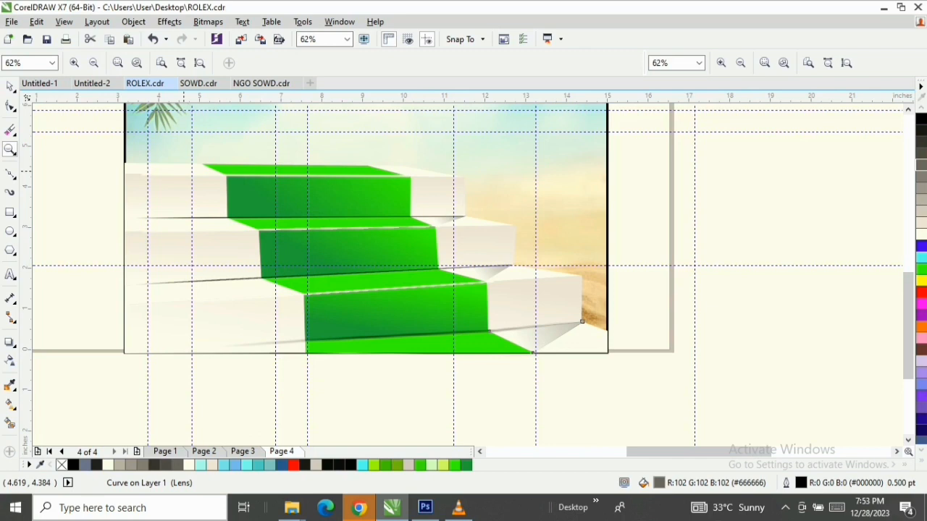
{"action": "key", "text": "space"}
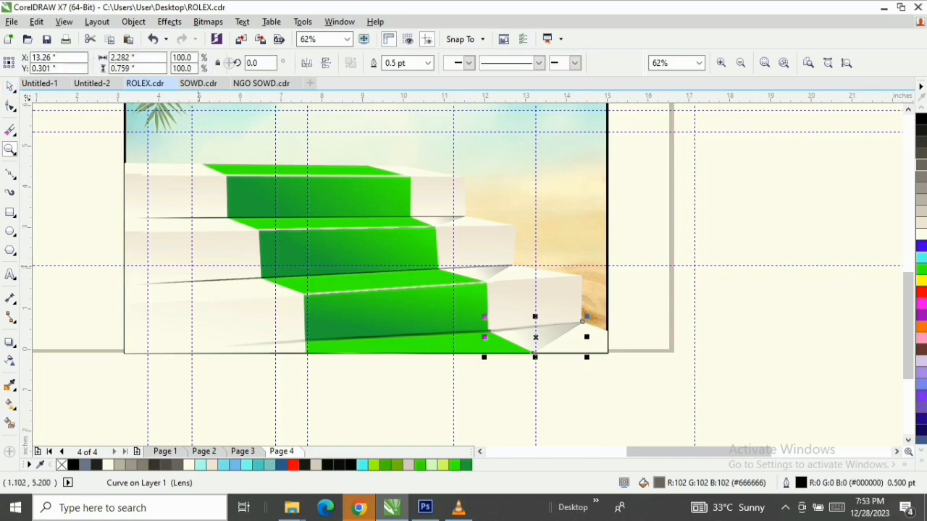
{"action": "left_click", "coordinate": [235, 260]}
{"action": "left_click_drag", "start_coordinate": [230, 256], "coordinate": [237, 319]}
{"action": "left_click", "coordinate": [221, 245]}
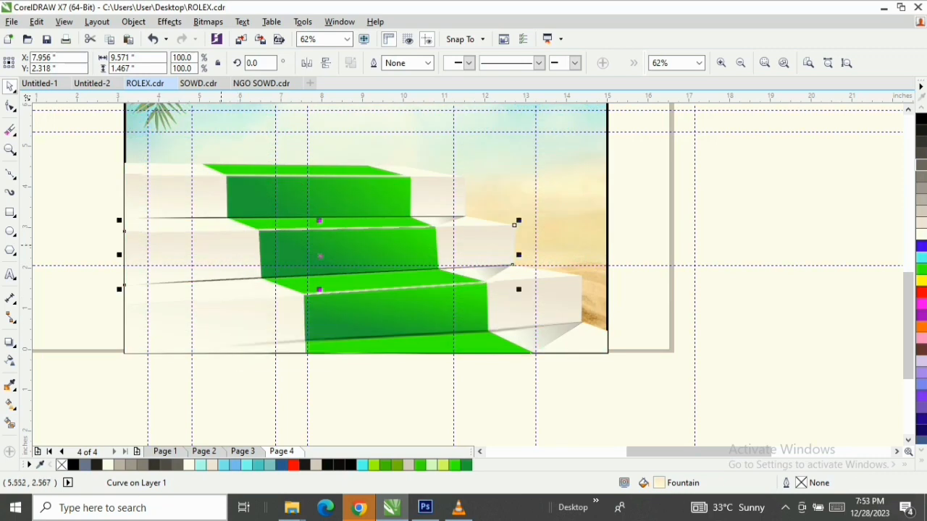
{"action": "left_click_drag", "start_coordinate": [216, 245], "coordinate": [256, 323]}
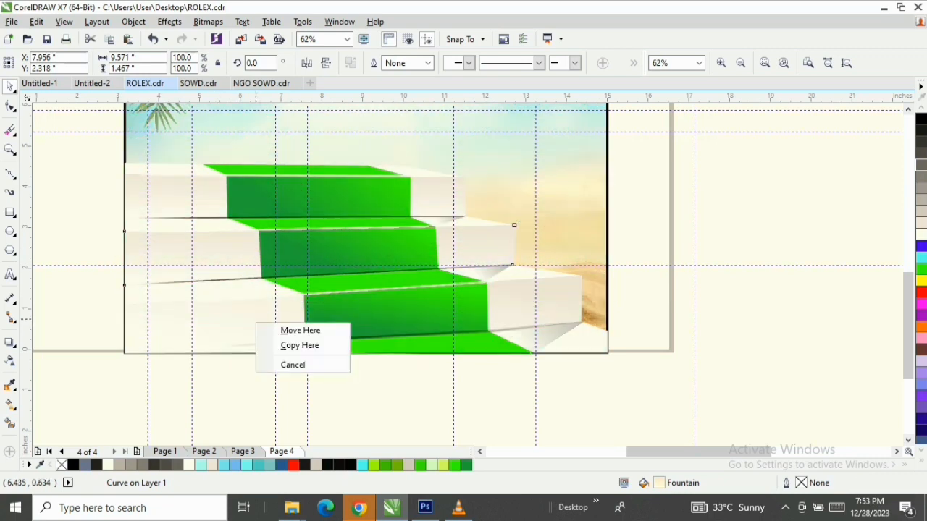
{"action": "left_click", "coordinate": [235, 317]}
{"action": "left_click", "coordinate": [243, 314]}
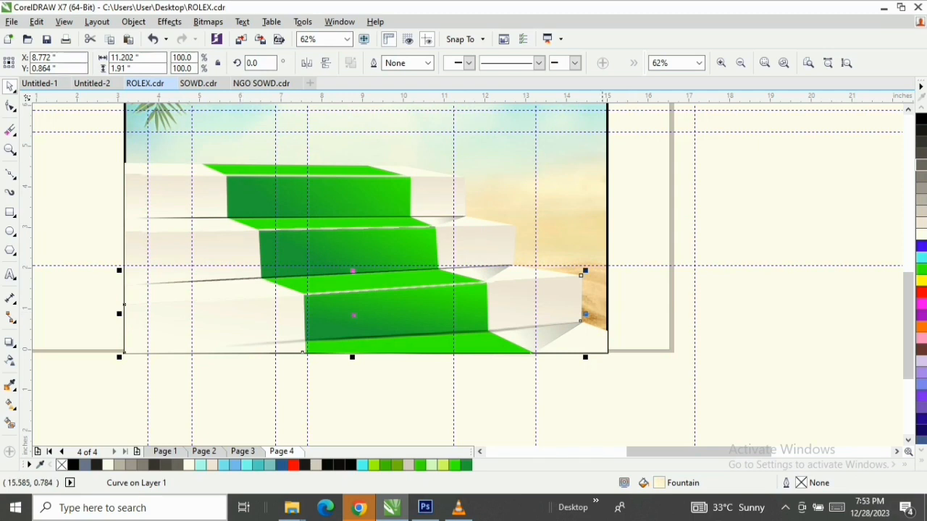
{"action": "left_click", "coordinate": [572, 291]}
{"action": "left_click_drag", "start_coordinate": [492, 234], "coordinate": [553, 295]}
{"action": "left_click", "coordinate": [579, 338]}
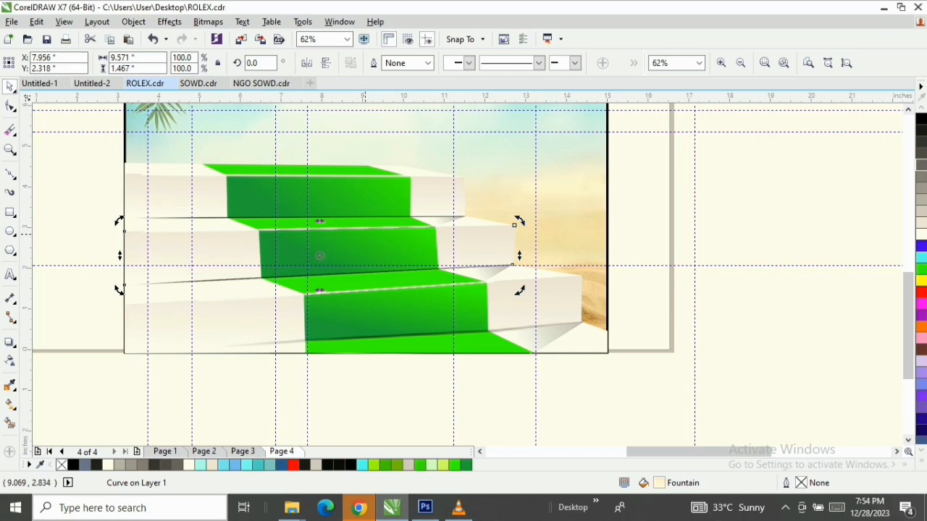
Move the leafy plant image from the pasteboard into the poster's lower-left corner, over the bottom step
{"action": "key", "text": "z"}
{"action": "key", "text": "F3"}
{"action": "key", "text": "space"}
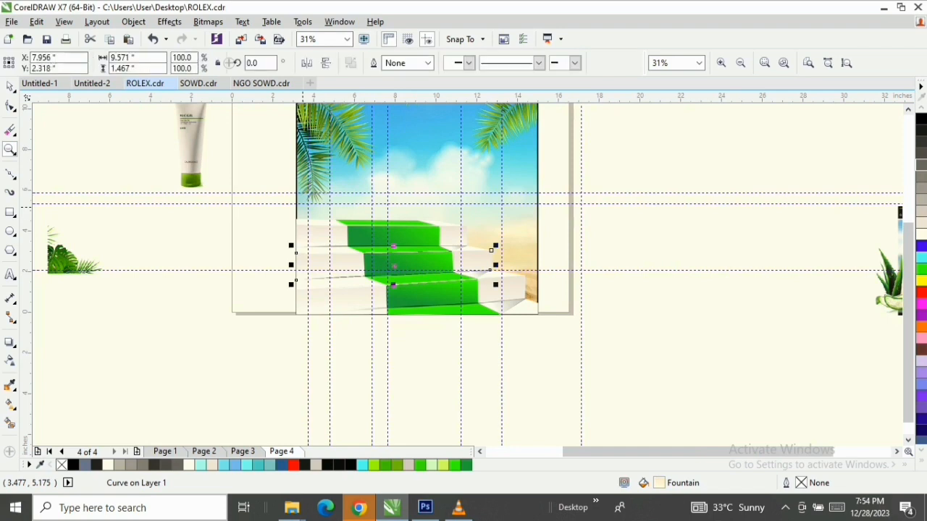
{"action": "left_click_drag", "start_coordinate": [908, 263], "coordinate": [909, 218]}
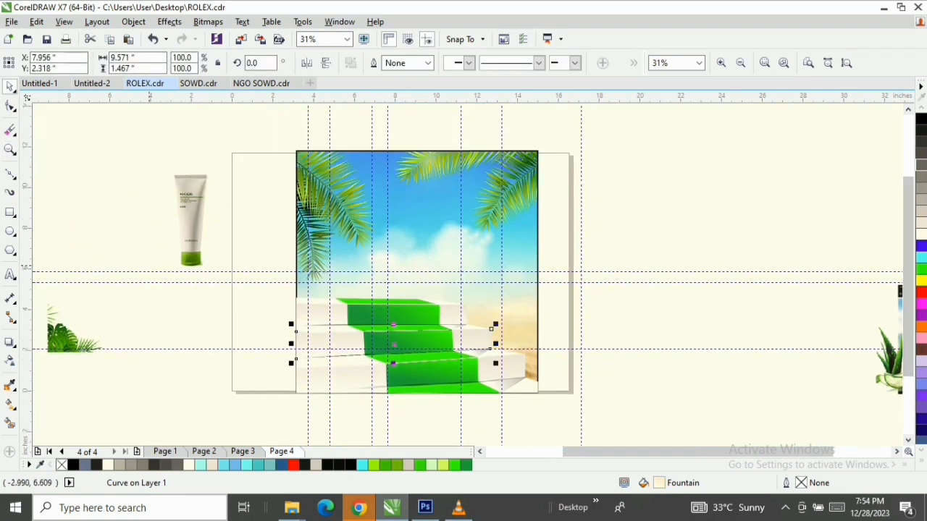
{"action": "left_click", "coordinate": [66, 339]}
{"action": "left_click_drag", "start_coordinate": [66, 340], "coordinate": [323, 388]}
Nudge the leafy plant into the poster's corner and scale it proportionally to about 3.29 by 2.95 inches
{"action": "left_click_drag", "start_coordinate": [536, 427], "coordinate": [537, 427]}
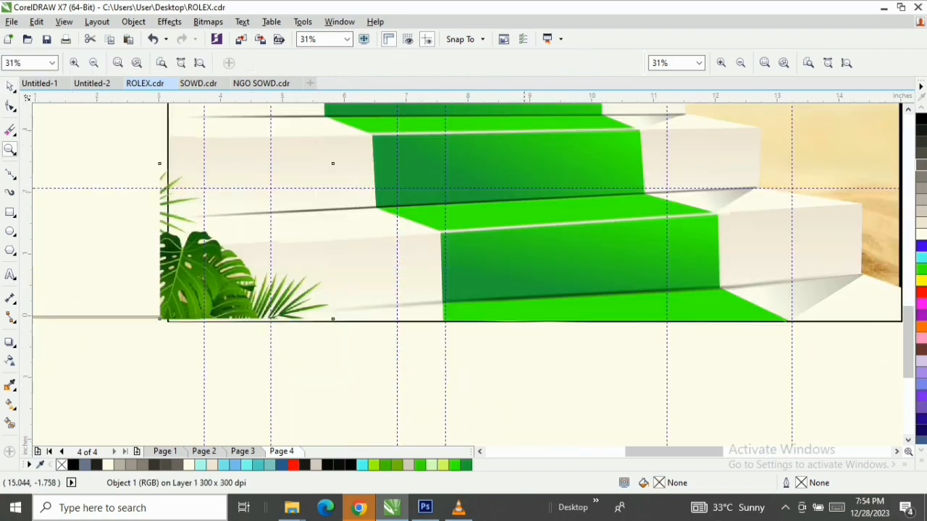
{"action": "mouse_move", "coordinate": [203, 309]}
{"action": "left_mouse_down"}
{"action": "mouse_move", "coordinate": [213, 314]}
{"action": "mouse_move", "coordinate": [208, 299]}
{"action": "left_mouse_up"}
{"action": "left_click_drag", "start_coordinate": [346, 159], "coordinate": [375, 136]}
{"action": "key", "text": "z"}
{"action": "right_click", "coordinate": [362, 166]}
{"action": "key", "text": "space"}
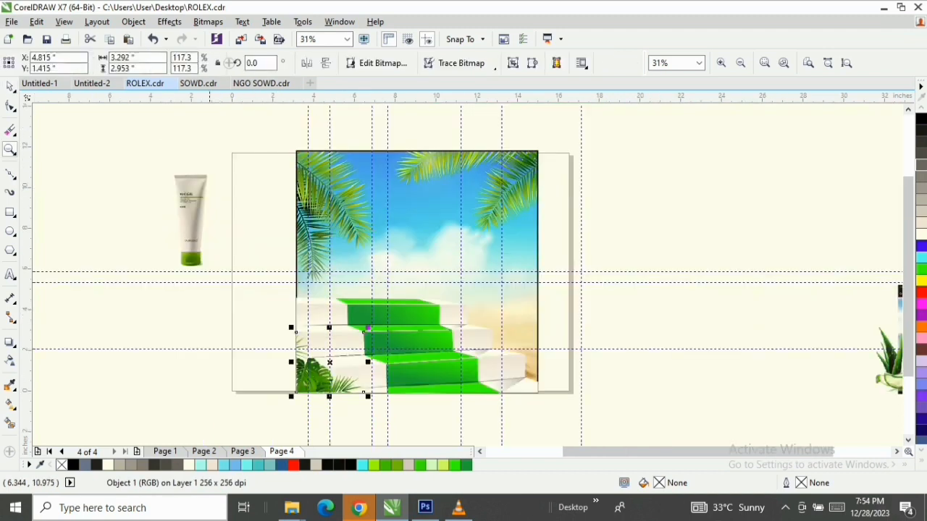
Place the Alogel tube on the top step's carpet with the base of its green cap resting just behind the front edge
{"action": "left_click_drag", "start_coordinate": [192, 223], "coordinate": [380, 262]}
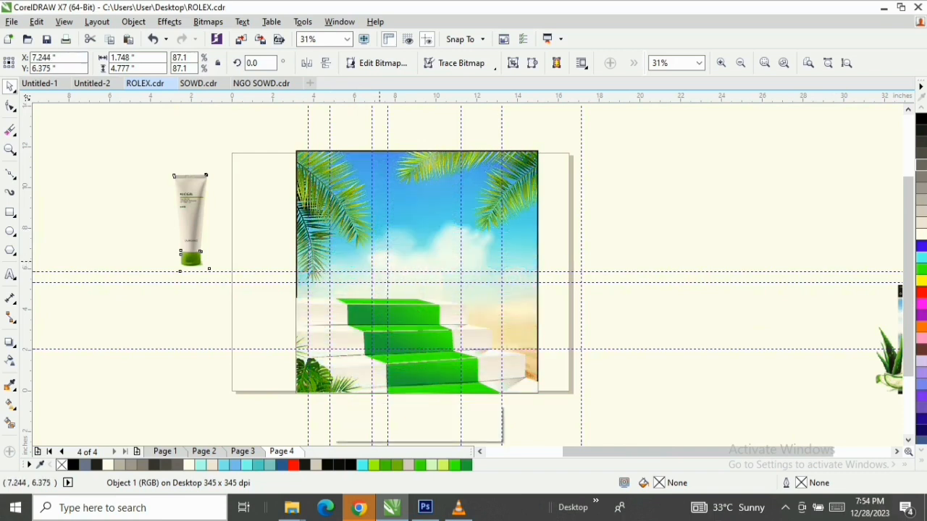
{"action": "key", "text": "z"}
{"action": "left_click_drag", "start_coordinate": [325, 275], "coordinate": [443, 317]}
{"action": "key", "text": "space"}
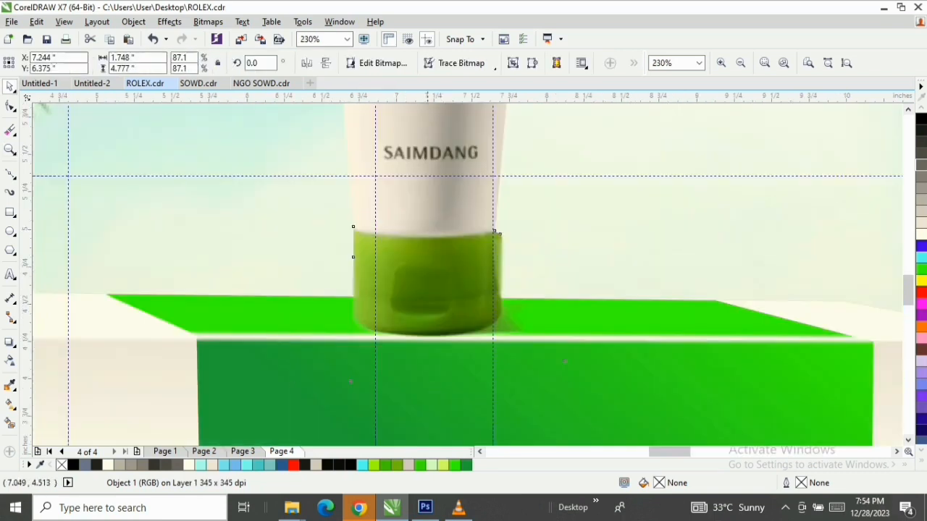
{"action": "mouse_move", "coordinate": [427, 282]}
{"action": "left_mouse_down"}
{"action": "mouse_move", "coordinate": [428, 273]}
{"action": "mouse_move", "coordinate": [427, 286]}
{"action": "left_mouse_up"}
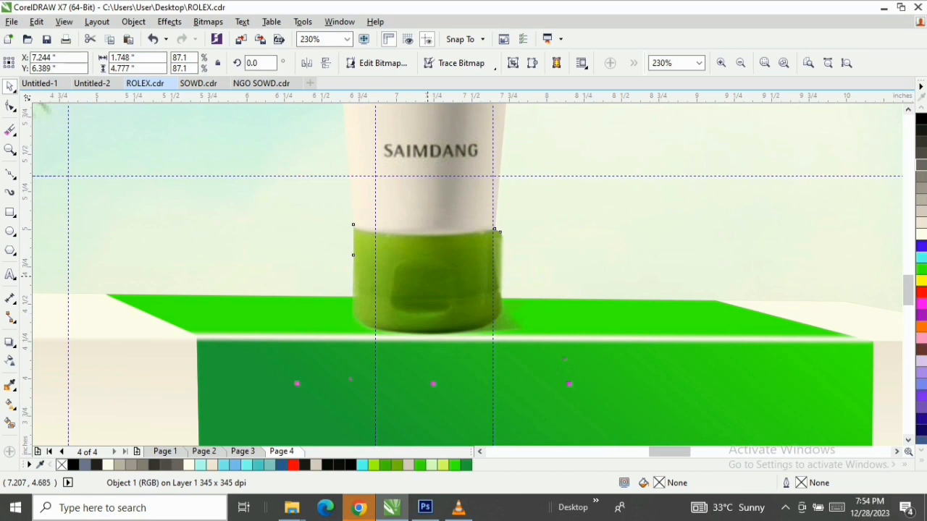
{"action": "key", "text": "z"}
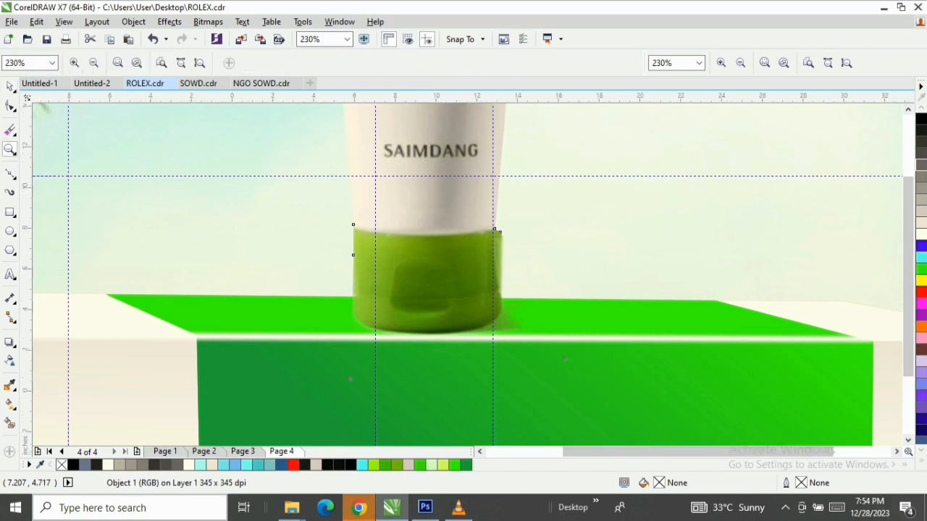
{"action": "right_click", "coordinate": [427, 273]}
{"action": "key", "text": "space"}
{"action": "key", "text": "z"}
{"action": "left_click_drag", "start_coordinate": [282, 140], "coordinate": [545, 393]}
{"action": "key", "text": "space"}
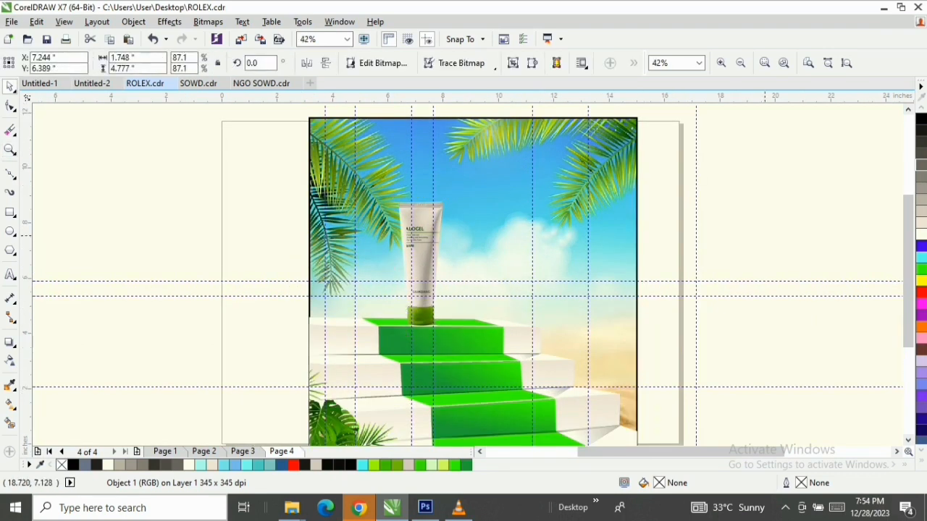
{"action": "left_click", "coordinate": [765, 235]}
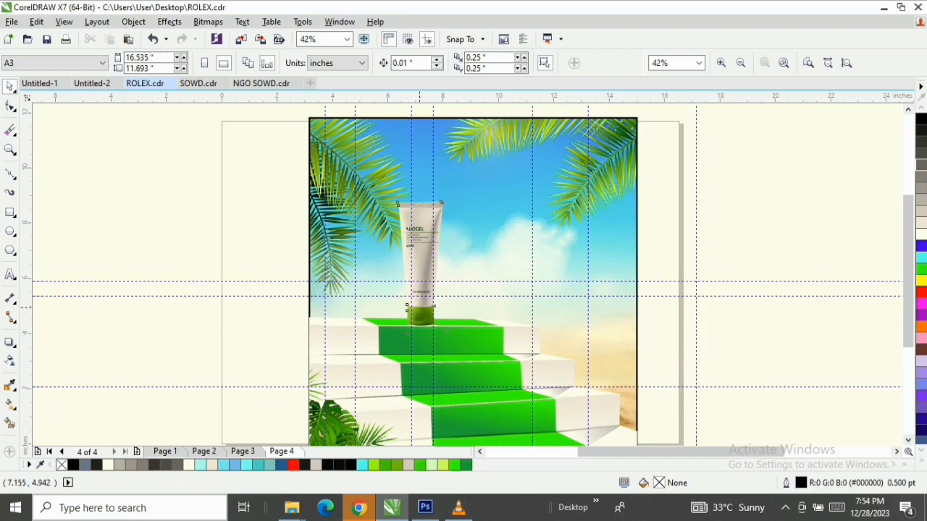
Start the tube's shadow outline with a straight line from the cap's left base to the poster's left edge, undoing the extra segment back to the tube
{"action": "left_click", "coordinate": [419, 305]}
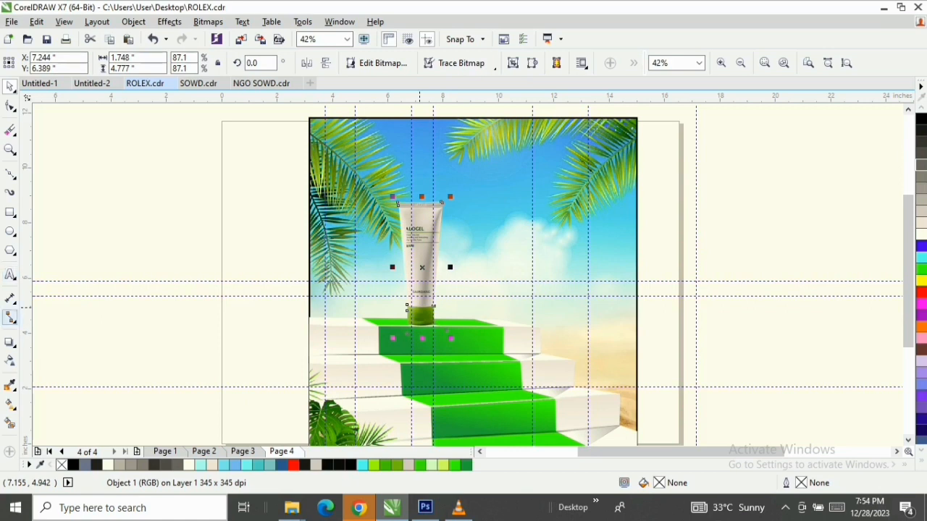
{"action": "left_click", "coordinate": [10, 174]}
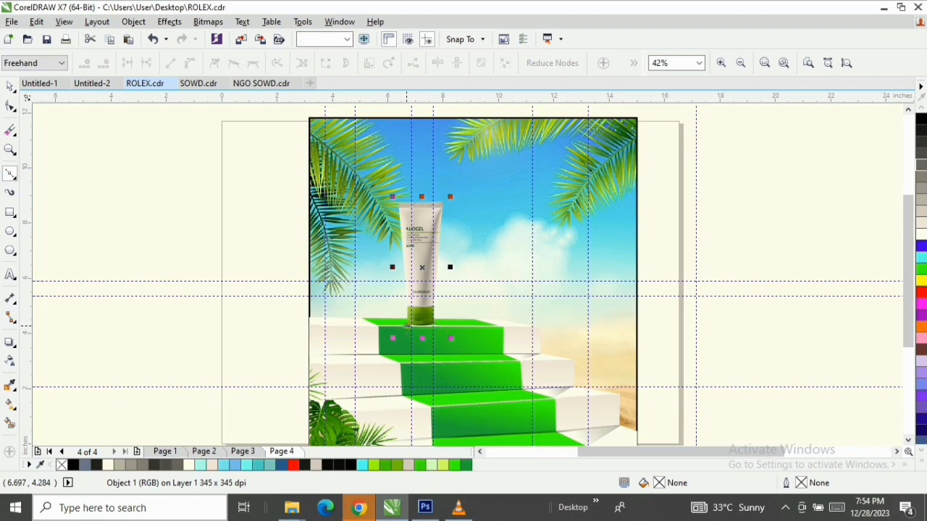
{"action": "left_click", "coordinate": [407, 327]}
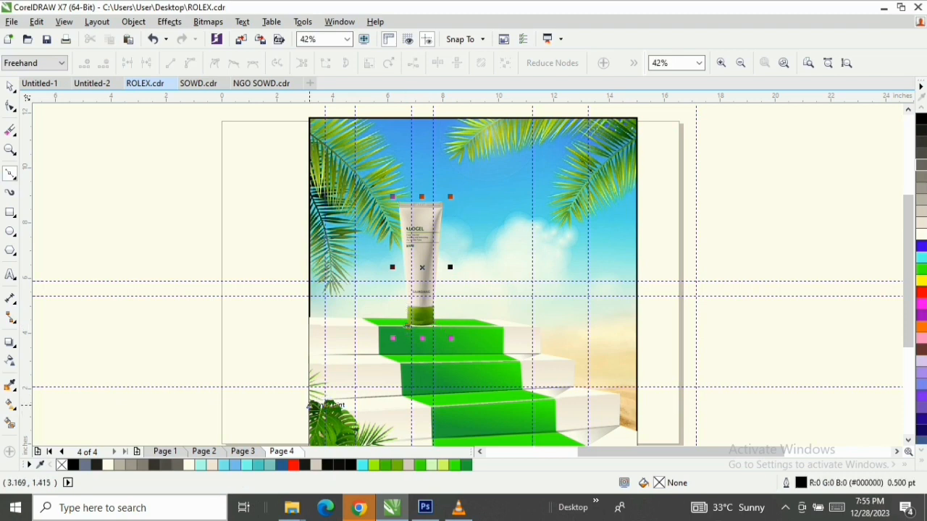
{"action": "left_click", "coordinate": [309, 405]}
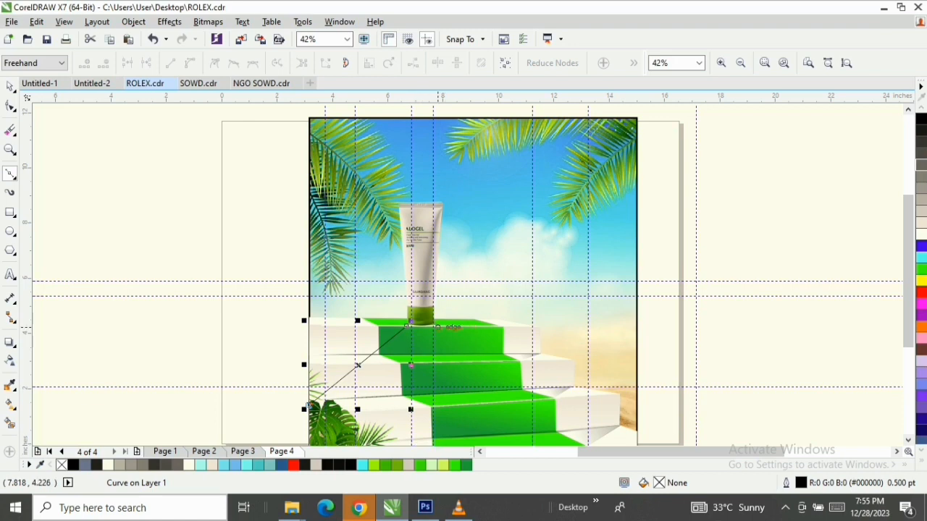
{"action": "left_click", "coordinate": [440, 325]}
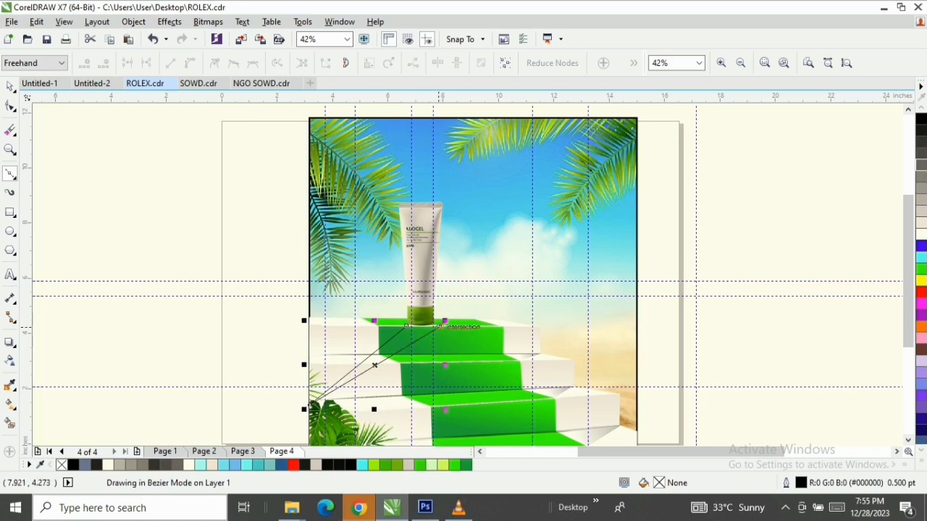
{"action": "left_click", "coordinate": [153, 39]}
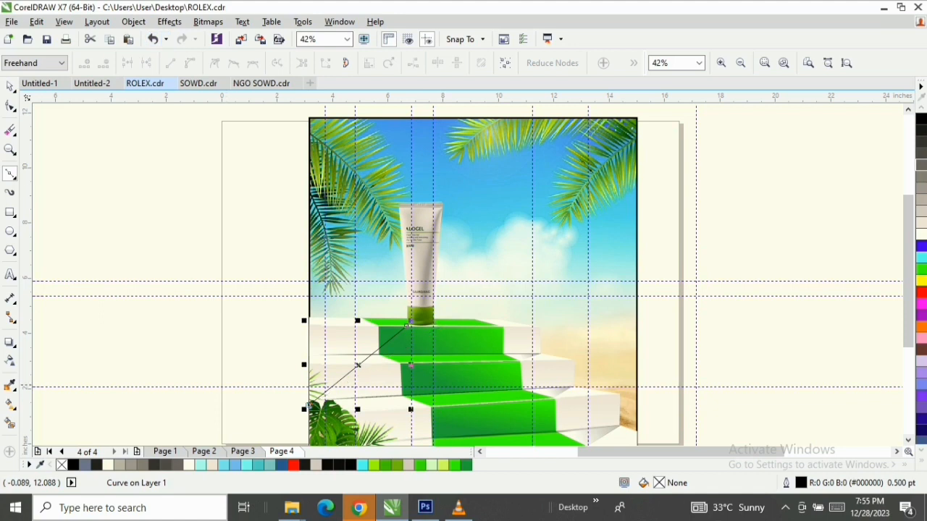
Continue the shadow outline through the poster's bottom-left corner, along the bottom edge to about 6.7 inches, up to the cap's right base, and close it
{"action": "left_click", "coordinate": [309, 406]}
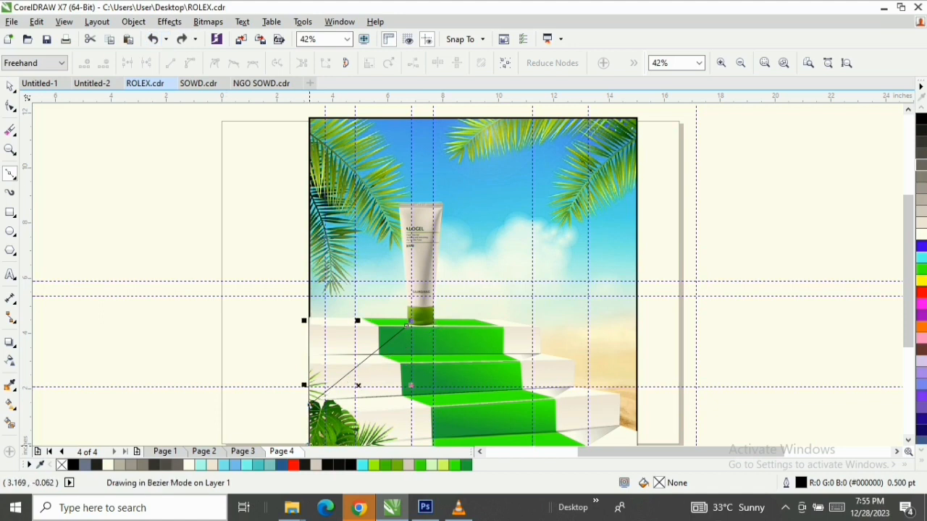
{"action": "scroll", "coordinate": [310, 404], "scroll_direction": "down", "scroll_amount": 2}
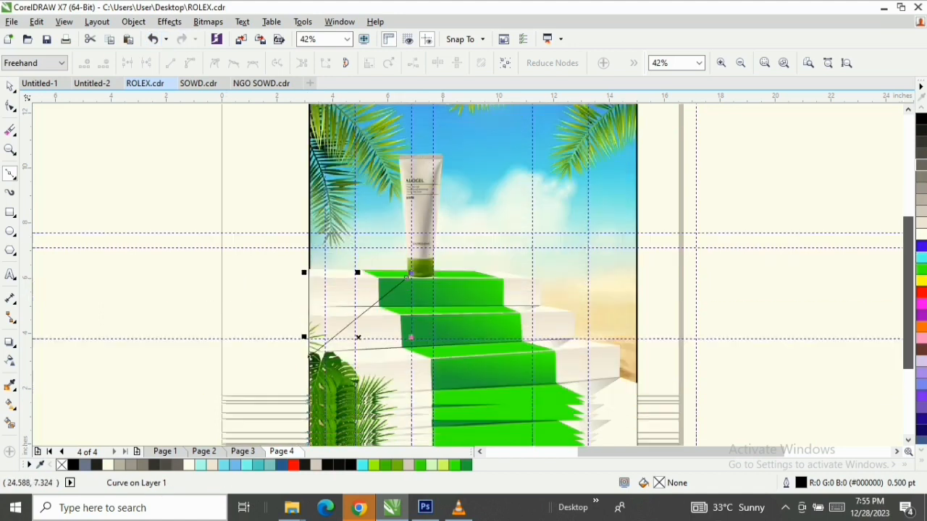
{"action": "scroll", "coordinate": [309, 395], "scroll_direction": "up", "scroll_amount": 2}
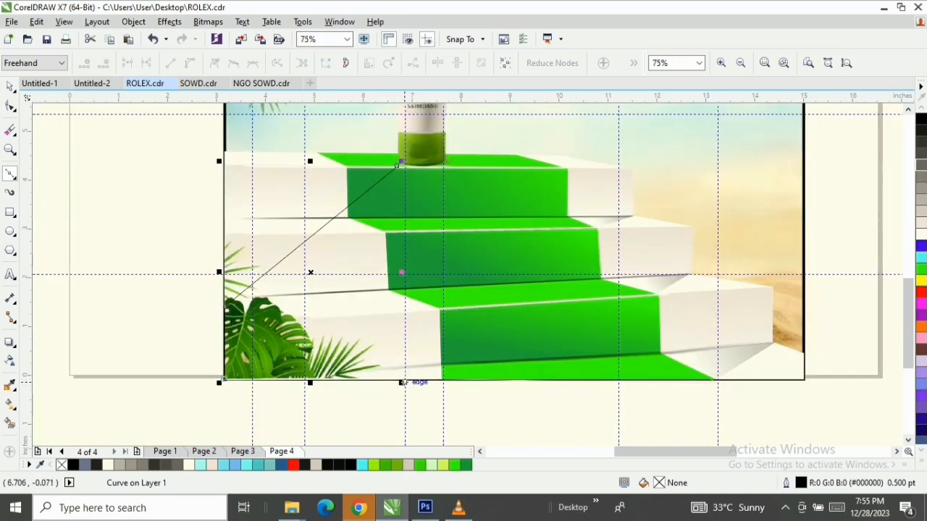
{"action": "left_click", "coordinate": [404, 378]}
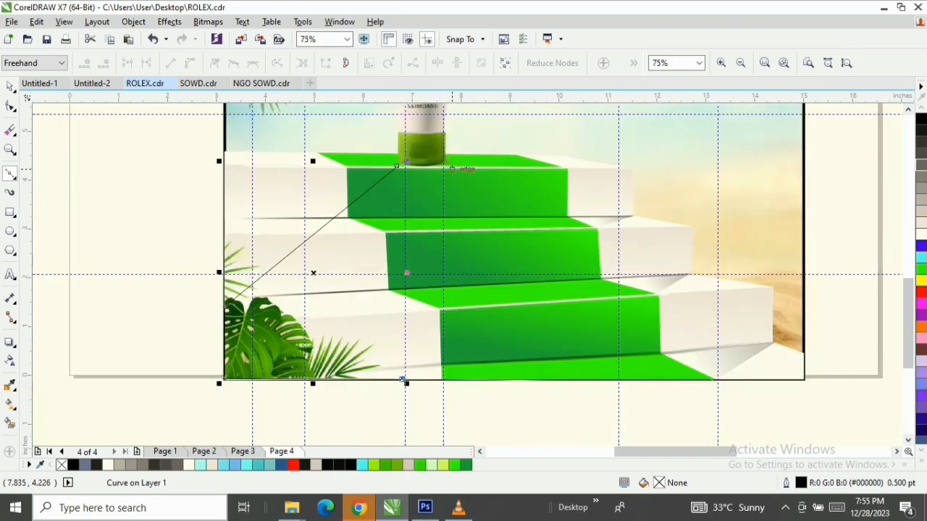
{"action": "left_click", "coordinate": [447, 168]}
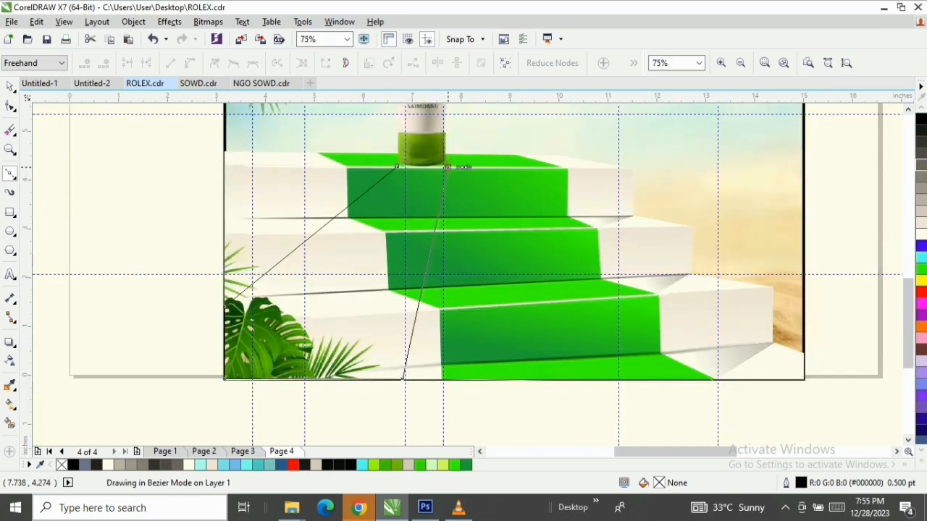
{"action": "left_click", "coordinate": [398, 165]}
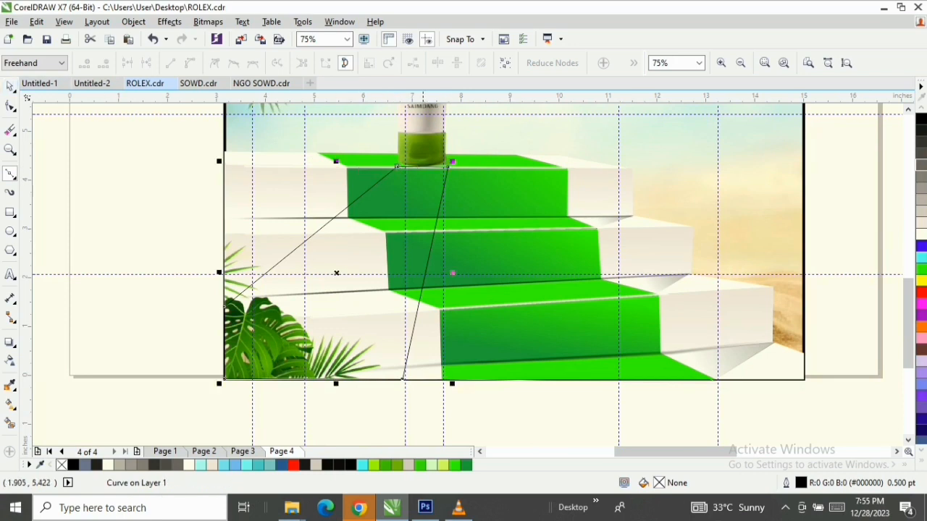
Give the tube's shadow shape a dark grey #666666 fill and a matching outline
{"action": "key", "text": "space"}
{"action": "left_click", "coordinate": [921, 164]}
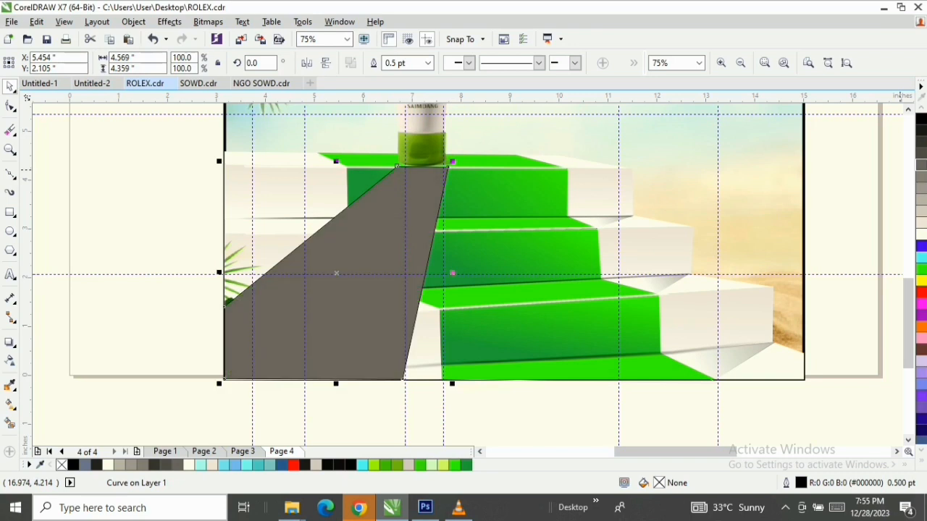
{"action": "right_click", "coordinate": [921, 164]}
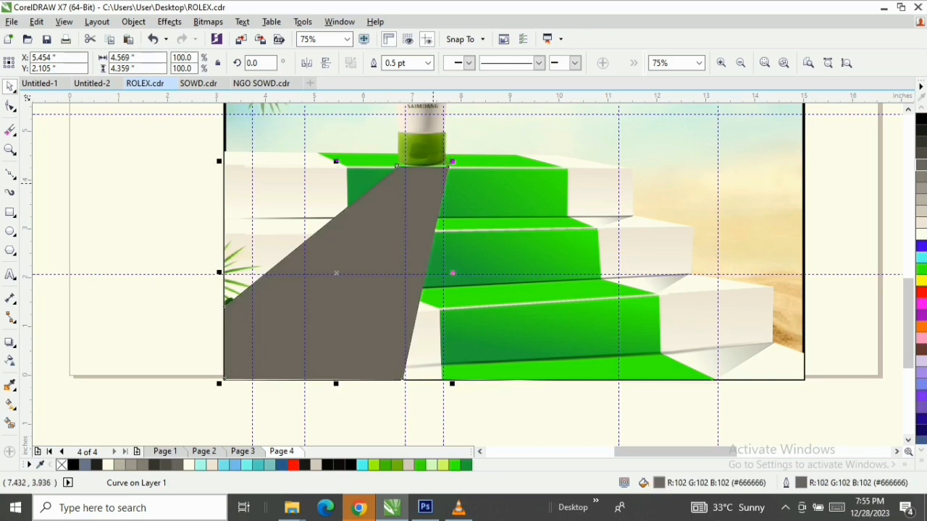
Move the shadow shape's two upper corner nodes up onto the base of the tube's green cap
{"action": "scroll", "coordinate": [435, 180], "scroll_direction": "up", "scroll_amount": 1}
{"action": "key", "text": "F5"}
{"action": "scroll", "coordinate": [435, 179], "scroll_direction": "up", "scroll_amount": 1}
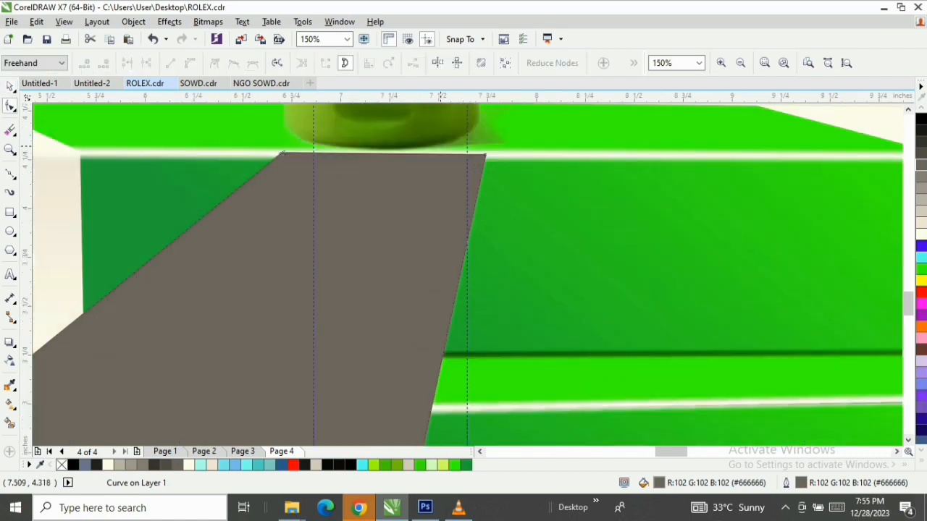
{"action": "left_click_drag", "start_coordinate": [485, 154], "coordinate": [487, 142]}
{"action": "left_click_drag", "start_coordinate": [283, 153], "coordinate": [302, 139]}
{"action": "scroll", "coordinate": [302, 138], "scroll_direction": "down", "scroll_amount": 1}
{"action": "scroll", "coordinate": [296, 152], "scroll_direction": "down", "scroll_amount": 1}
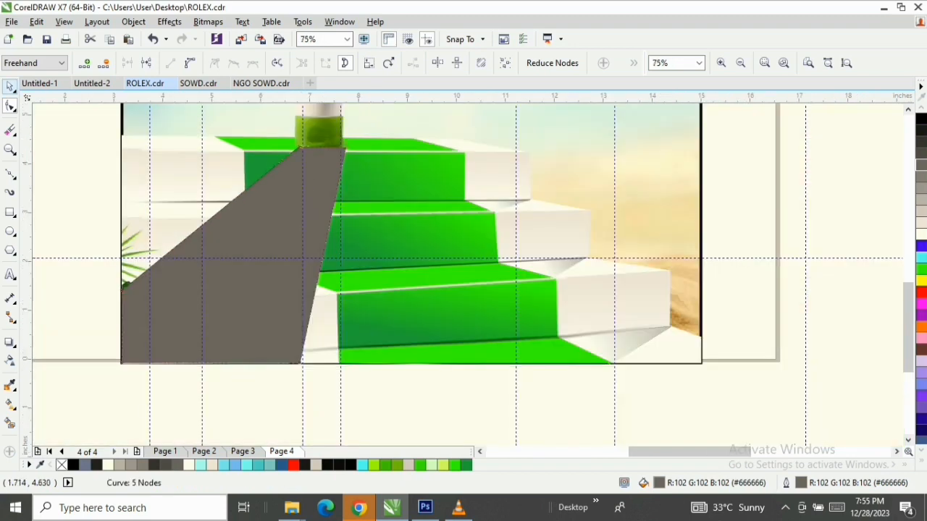
Apply a linear transparency to the shadow, fading from the tube's cap down toward the leafy plant
{"action": "left_click", "coordinate": [10, 86]}
{"action": "left_click", "coordinate": [10, 360]}
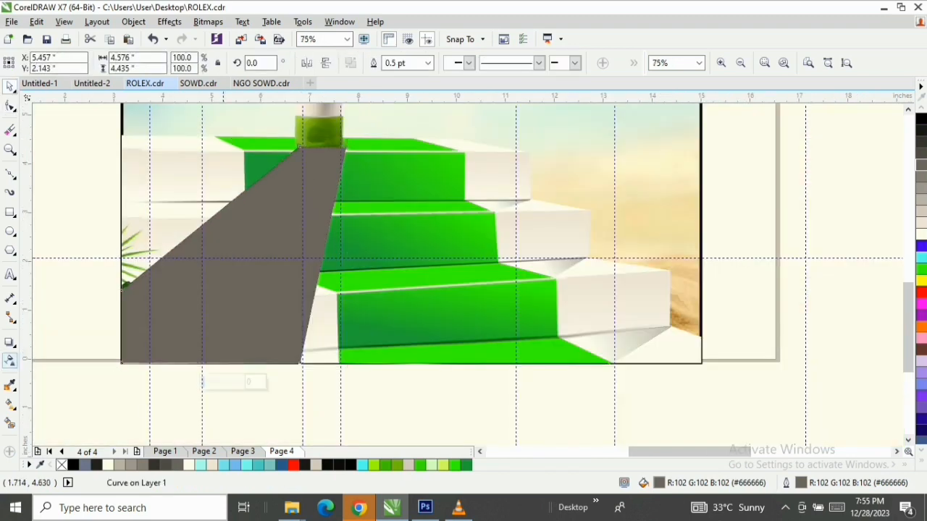
{"action": "left_click_drag", "start_coordinate": [328, 153], "coordinate": [199, 321]}
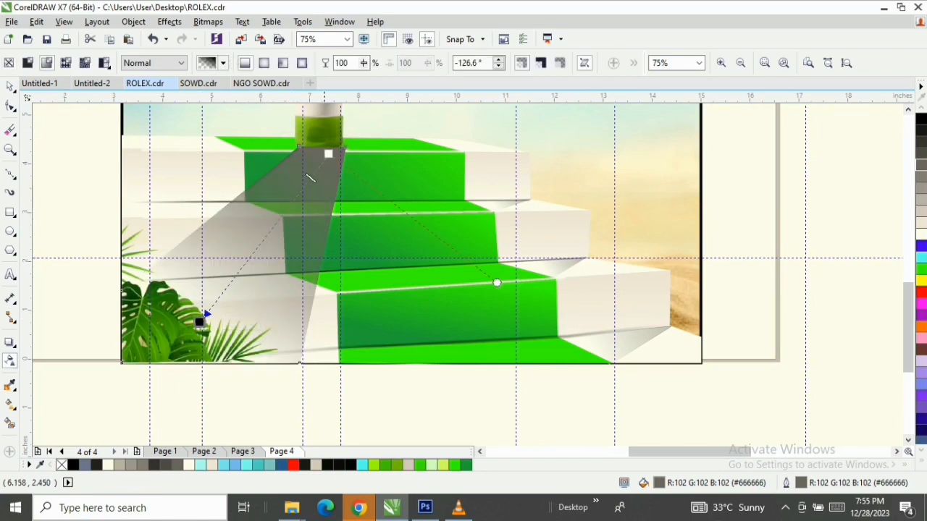
{"action": "left_click_drag", "start_coordinate": [328, 154], "coordinate": [343, 116]}
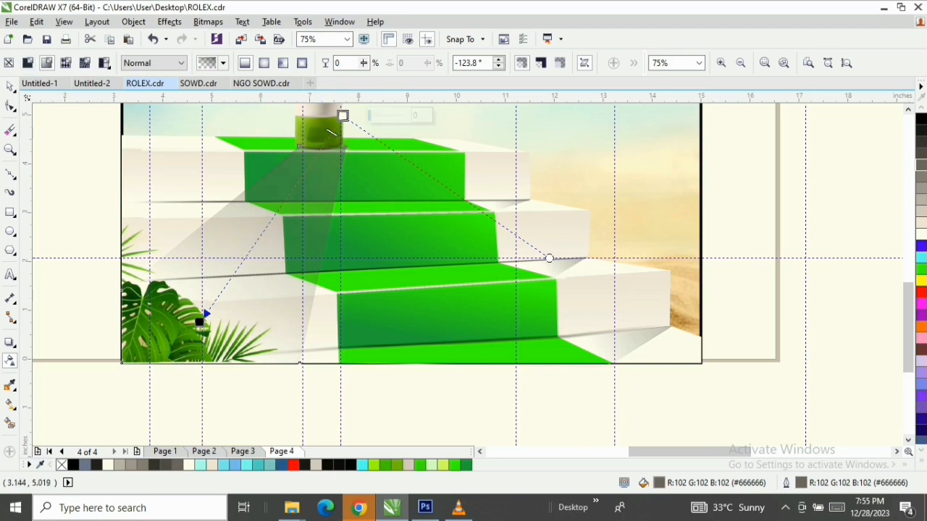
Set the shadow's transparency to Subtract and shorten its fade to end beside the second step's carpet, at about -123.5 degrees
{"action": "left_click", "coordinate": [154, 63]}
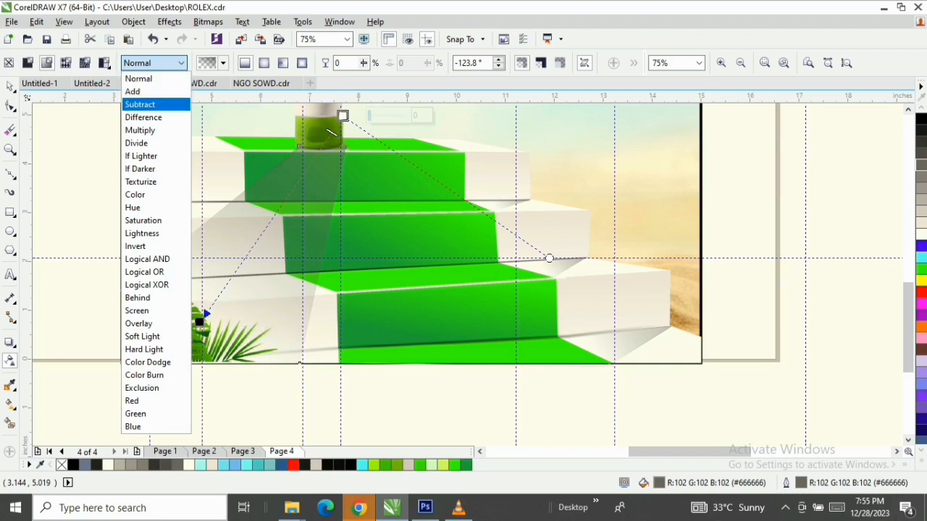
{"action": "left_click", "coordinate": [140, 104]}
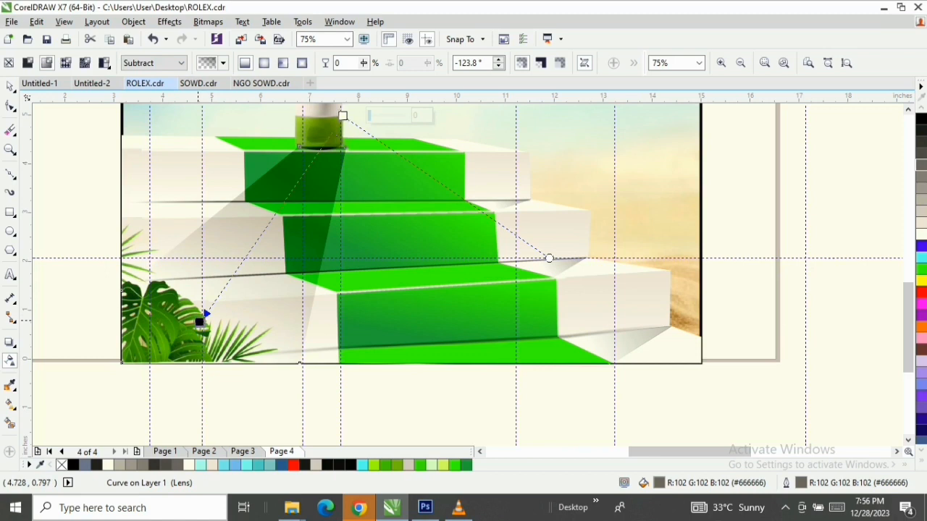
{"action": "left_click_drag", "start_coordinate": [199, 321], "coordinate": [241, 253]}
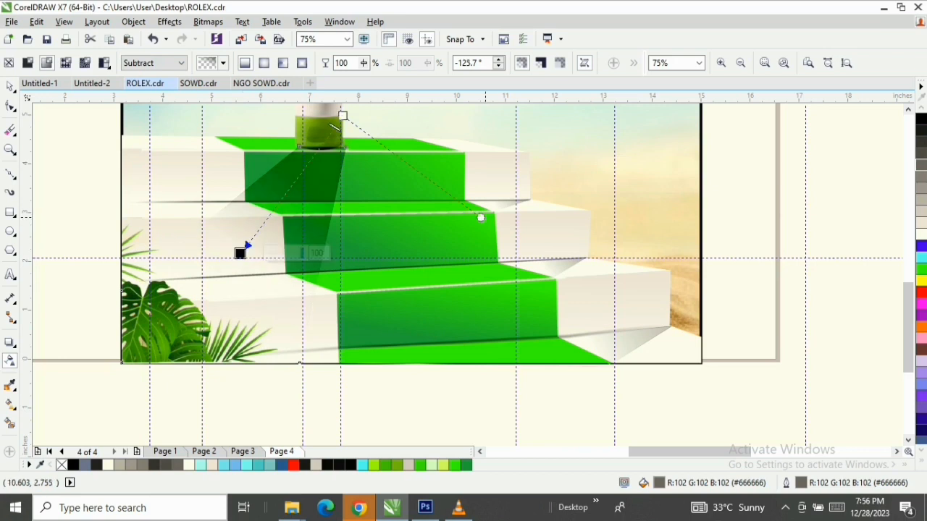
{"action": "left_click_drag", "start_coordinate": [480, 217], "coordinate": [511, 149]}
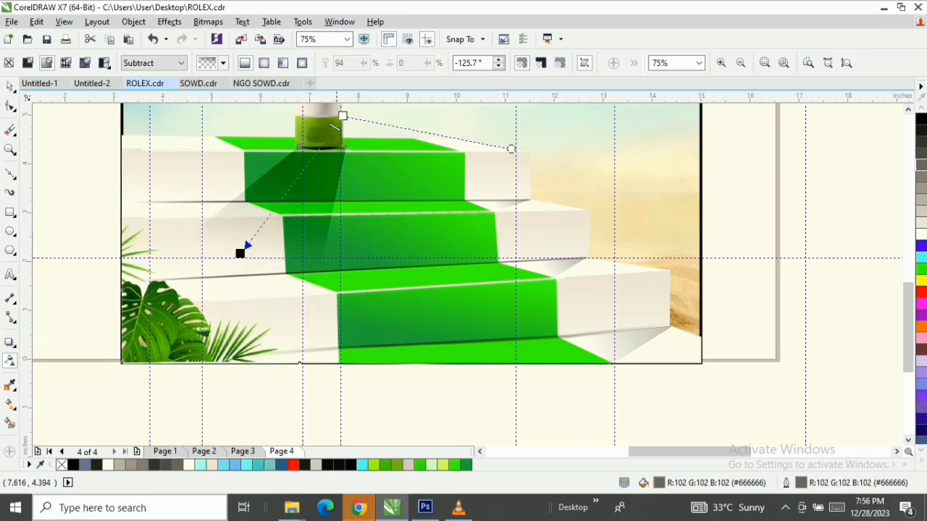
{"action": "left_click_drag", "start_coordinate": [342, 116], "coordinate": [339, 105]}
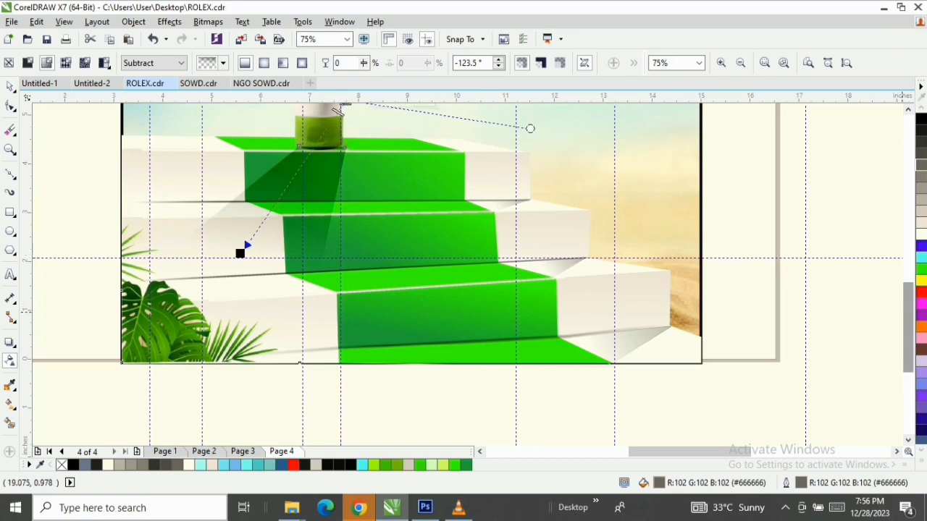
{"action": "scroll", "coordinate": [338, 116], "scroll_direction": "up", "scroll_amount": 1}
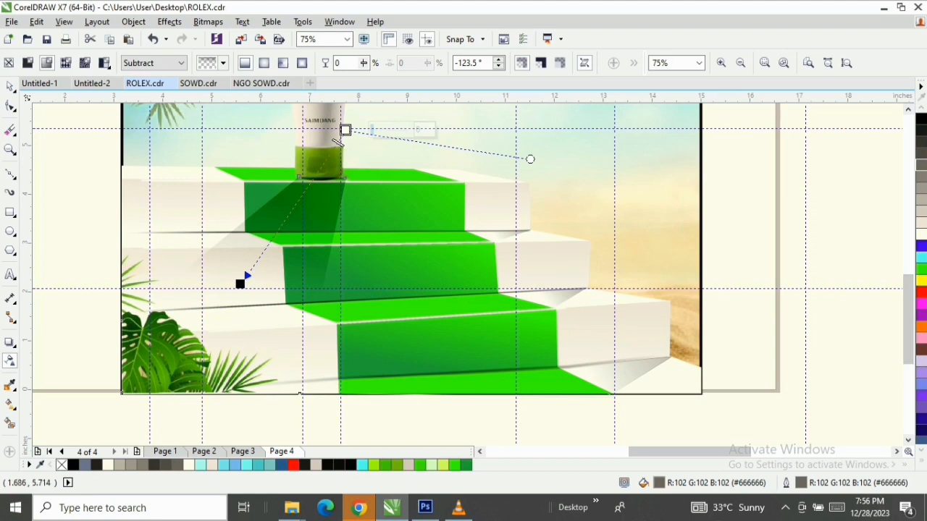
{"action": "key", "text": "space"}
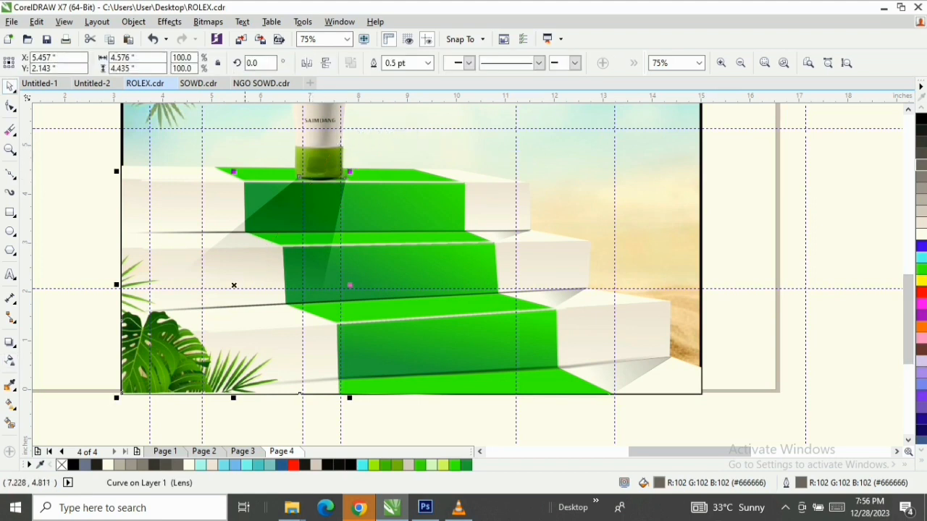
{"action": "left_click", "coordinate": [10, 231]}
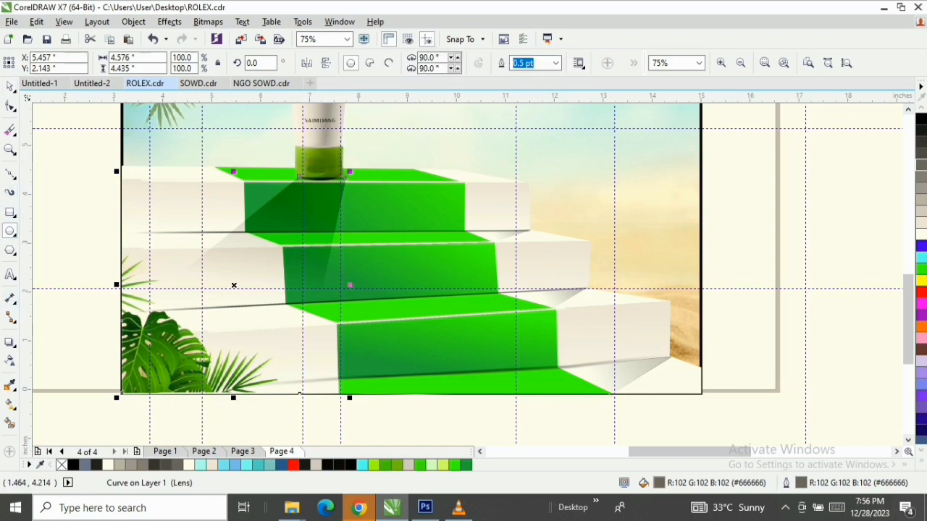
{"action": "left_click", "coordinate": [9, 341]}
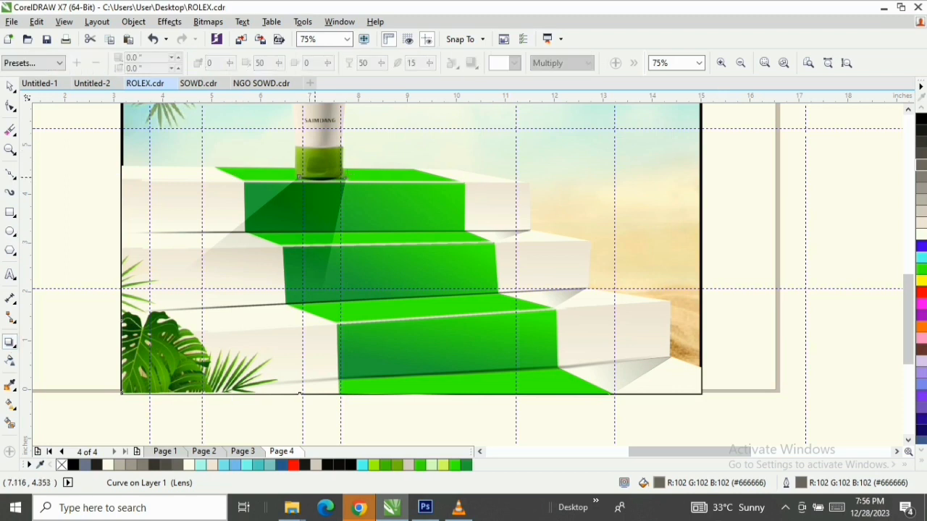
{"action": "left_click_drag", "start_coordinate": [314, 176], "coordinate": [315, 145]}
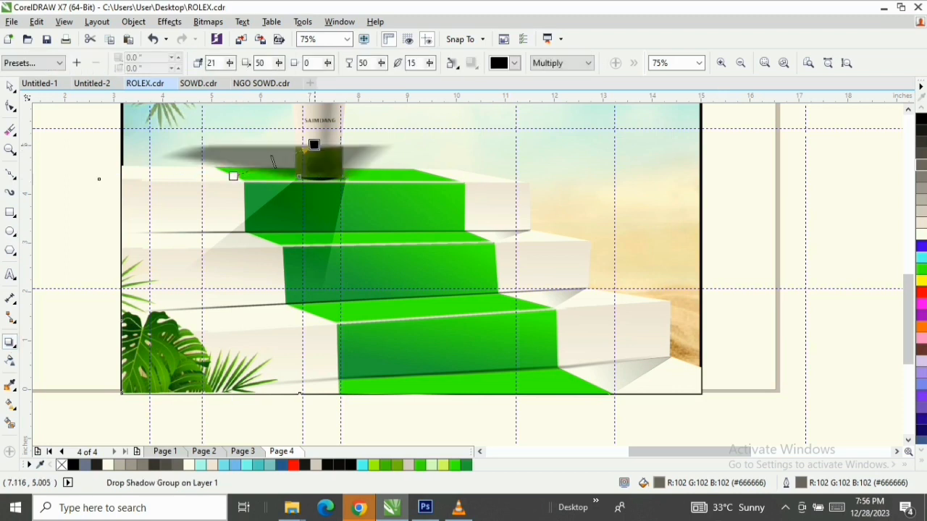
{"action": "key", "text": "ctrl+z"}
{"action": "left_click_drag", "start_coordinate": [319, 178], "coordinate": [313, 167]}
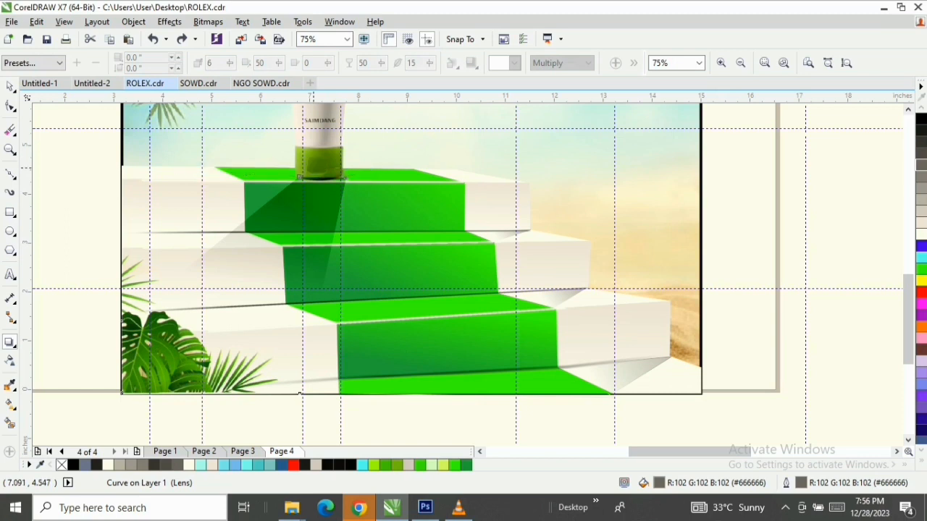
{"action": "key", "text": "ctrl+z"}
{"action": "key", "text": "space"}
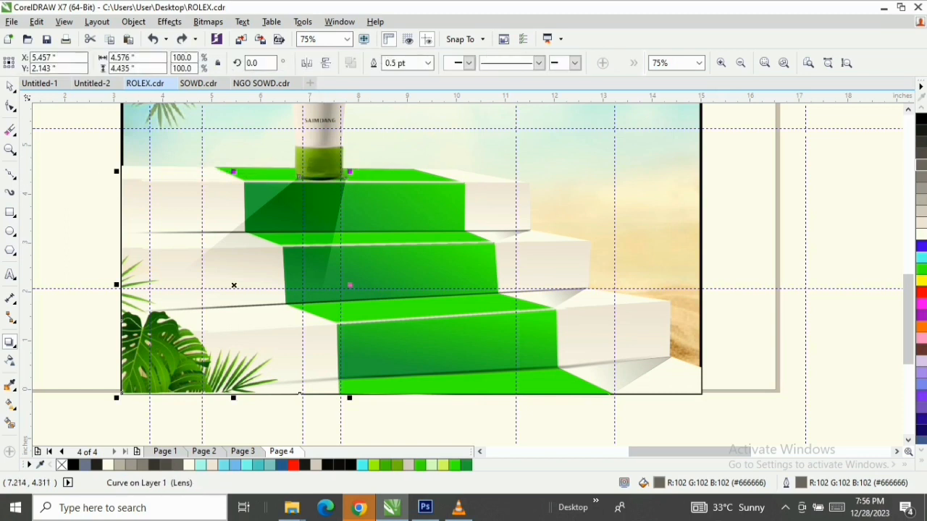
Draw a very flat ellipse about 2.49 by 0.06 inches across the poster's left edge and try a drop shadow on it
{"action": "left_click", "coordinate": [11, 231]}
{"action": "left_click_drag", "start_coordinate": [46, 216], "coordinate": [167, 216]}
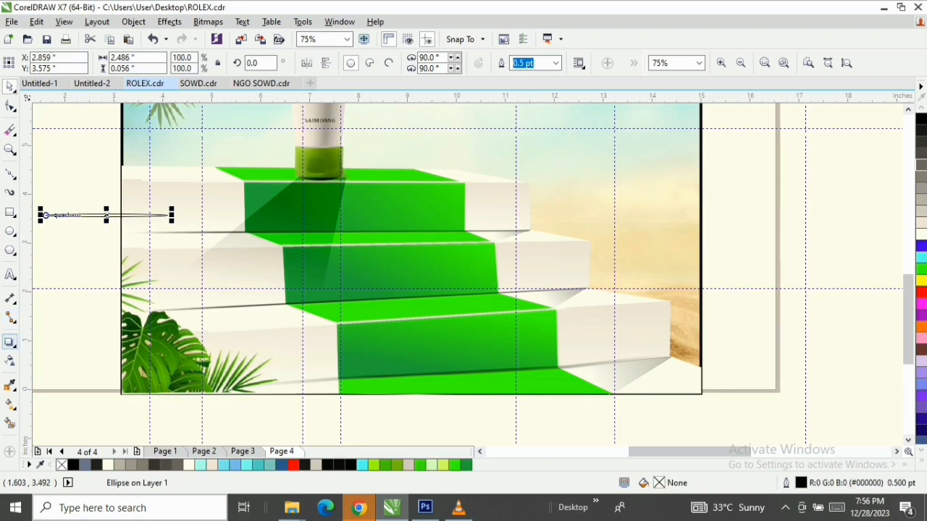
{"action": "left_click", "coordinate": [10, 342]}
{"action": "left_click_drag", "start_coordinate": [106, 216], "coordinate": [101, 177]}
{"action": "key", "text": "ctrl+z"}
{"action": "left_click_drag", "start_coordinate": [106, 216], "coordinate": [90, 238]}
{"action": "key", "text": "ctrl+z"}
{"action": "key", "text": "space"}
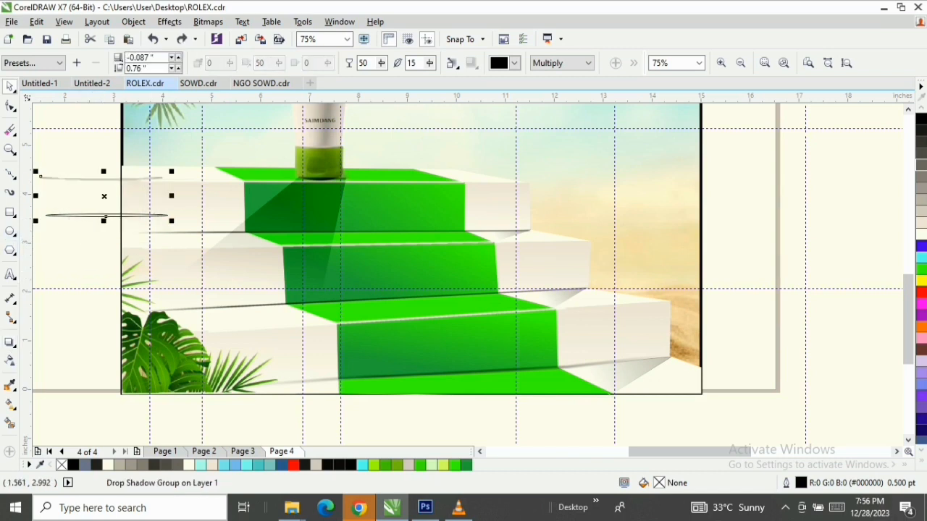
Draw an ellipse about 2.26 by 0.36 inches in the empty area beyond the poster's right edge and fill it black
{"action": "mouse_move", "coordinate": [732, 207]}
{"action": "left_mouse_down"}
{"action": "mouse_move", "coordinate": [786, 258]}
{"action": "mouse_move", "coordinate": [807, 193]}
{"action": "mouse_move", "coordinate": [843, 189]}
{"action": "left_mouse_up"}
{"action": "key", "text": "space"}
{"action": "left_click", "coordinate": [921, 119]}
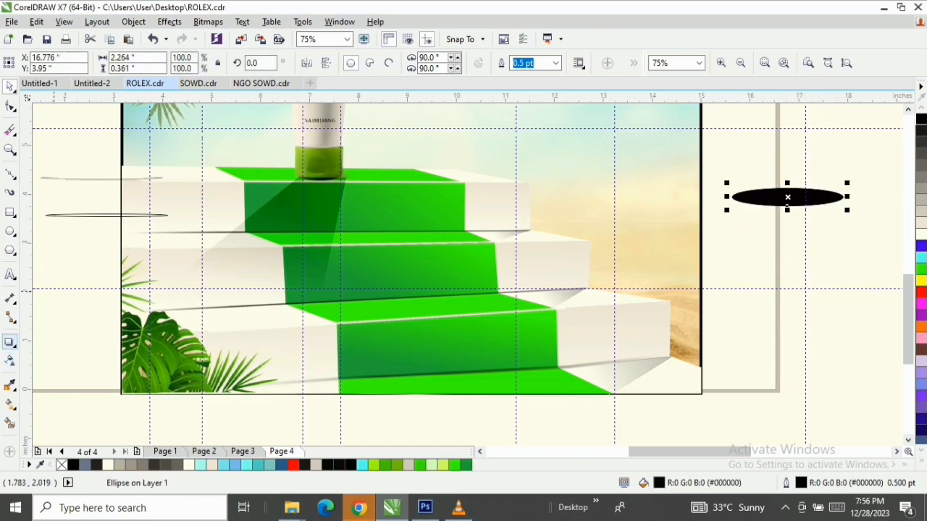
Add a drop shadow directly beneath the black ellipse and break the shadow group apart
{"action": "left_click", "coordinate": [10, 341]}
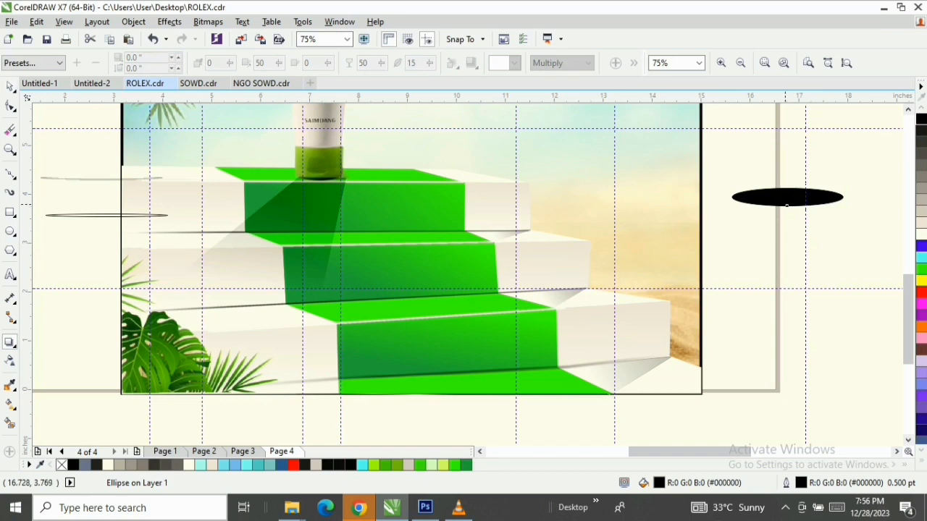
{"action": "mouse_move", "coordinate": [787, 206]}
{"action": "left_mouse_down"}
{"action": "mouse_move", "coordinate": [787, 182]}
{"action": "mouse_move", "coordinate": [782, 214]}
{"action": "left_mouse_up"}
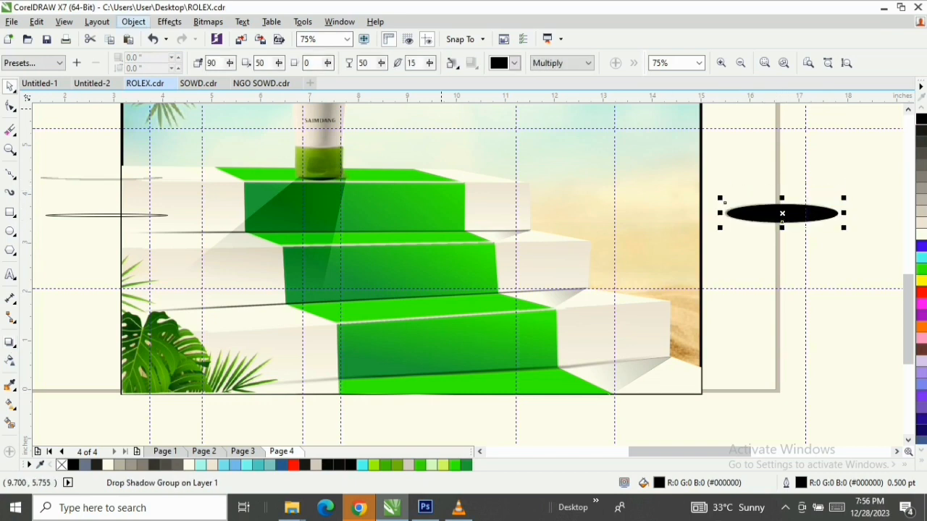
{"action": "left_click", "coordinate": [133, 22]}
{"action": "key", "text": "Escape"}
{"action": "key", "text": "ctrl+k"}
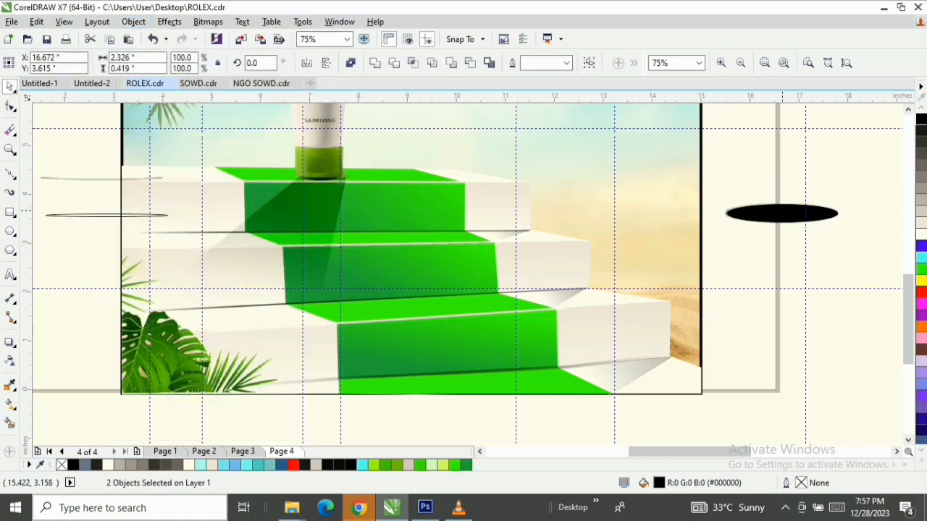
Move the black ellipse up off its detached shadow, to about X 16.46 and Y 4.74 inches
{"action": "key", "text": "Escape"}
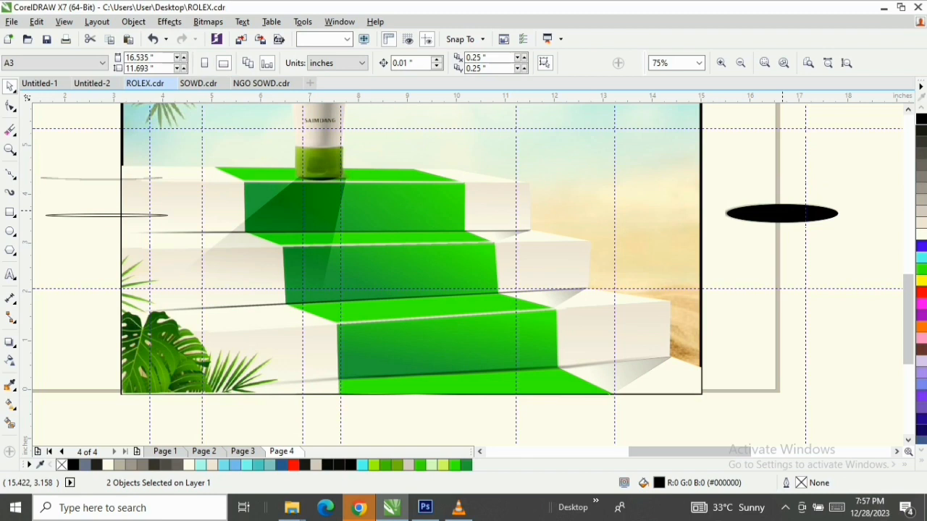
{"action": "left_click", "coordinate": [776, 214]}
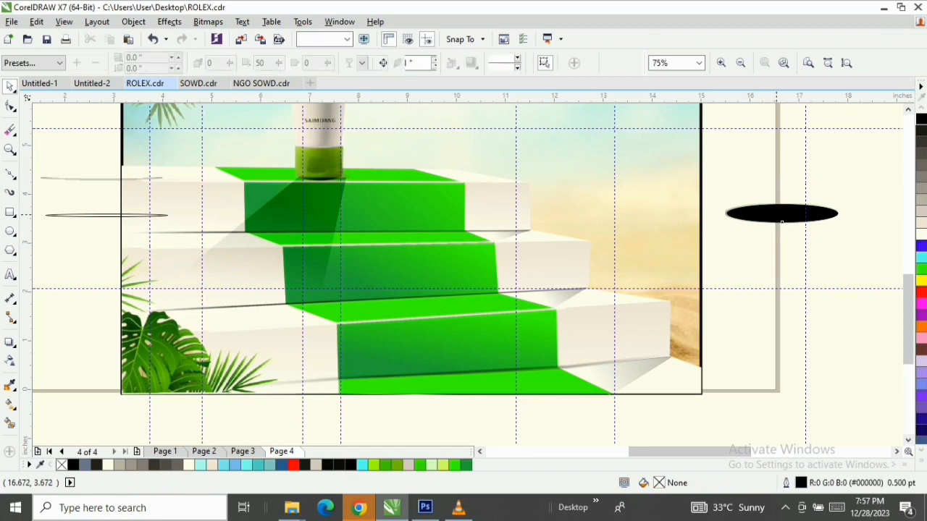
{"action": "left_click", "coordinate": [776, 215]}
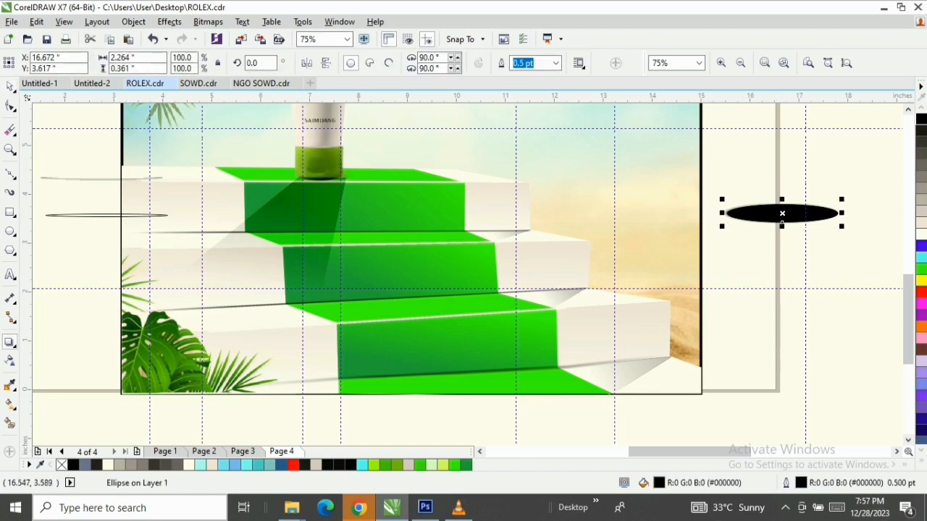
{"action": "key", "text": "F10"}
{"action": "key", "text": "space"}
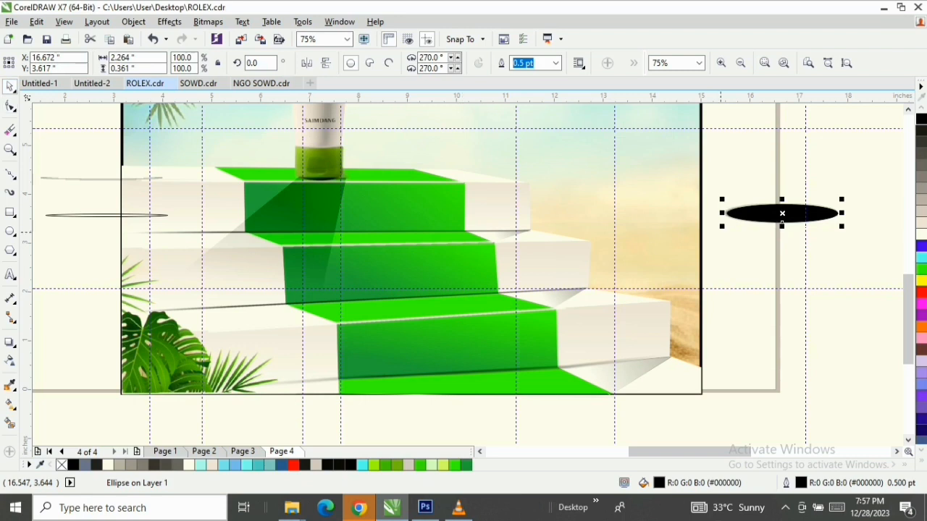
{"action": "left_click", "coordinate": [731, 232]}
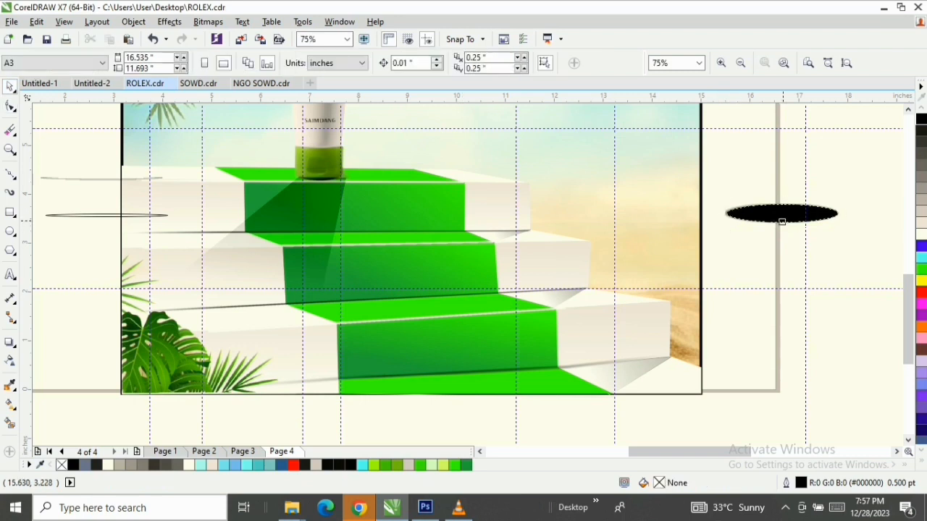
{"action": "left_click", "coordinate": [781, 221]}
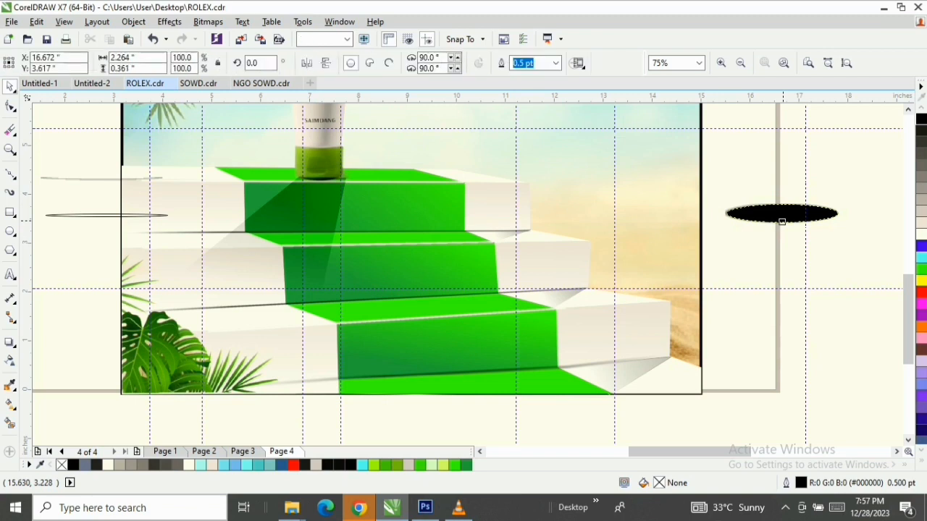
{"action": "left_click_drag", "start_coordinate": [781, 220], "coordinate": [772, 165]}
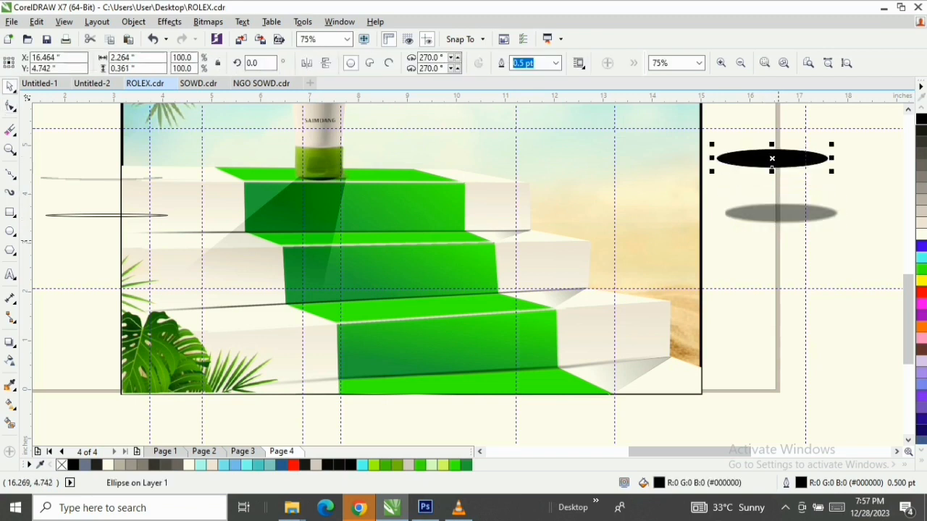
Squash the detached shadow to about 0.26 inches high and place it around the base of the tube's cap on the top step
{"action": "left_click", "coordinate": [775, 214]}
{"action": "left_click_drag", "start_coordinate": [783, 227], "coordinate": [325, 179]}
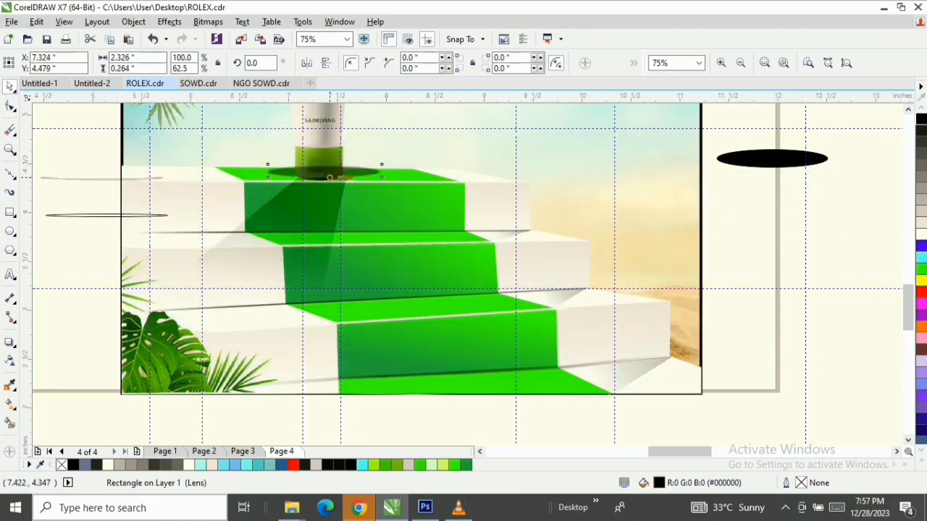
{"action": "scroll", "coordinate": [326, 180], "scroll_direction": "up", "scroll_amount": 3}
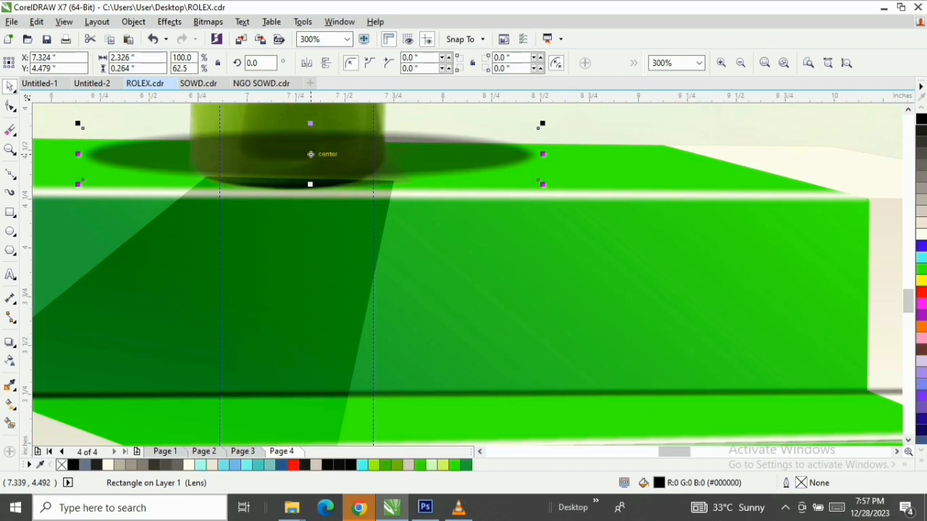
{"action": "left_click_drag", "start_coordinate": [311, 154], "coordinate": [313, 160]}
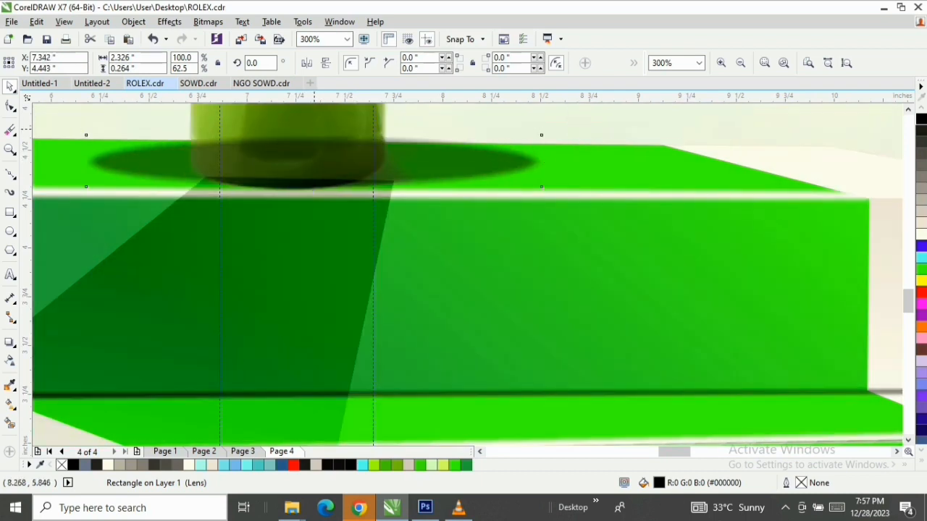
Flatten the detached shadow at the tube's base to about 0.13 inches high and widen it to about 2.56 inches
{"action": "left_click_drag", "start_coordinate": [312, 127], "coordinate": [314, 156]}
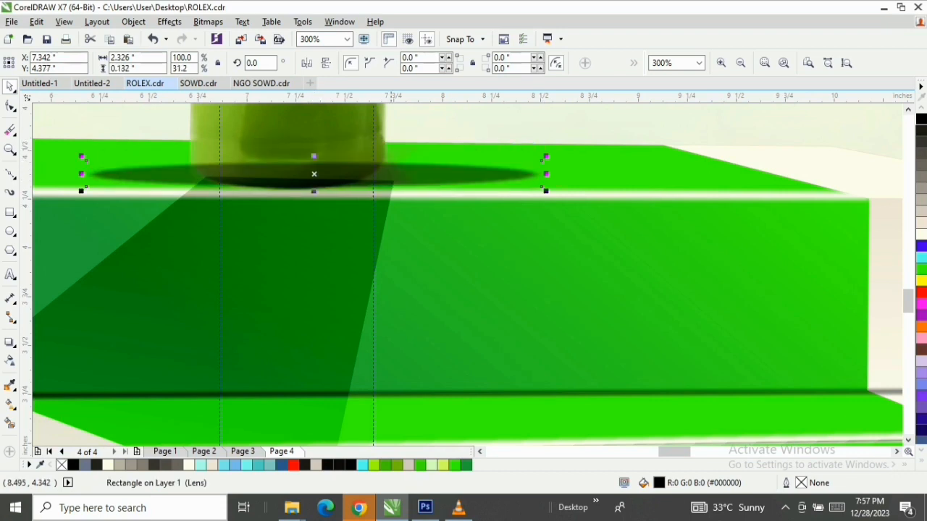
{"action": "left_click", "coordinate": [304, 267]}
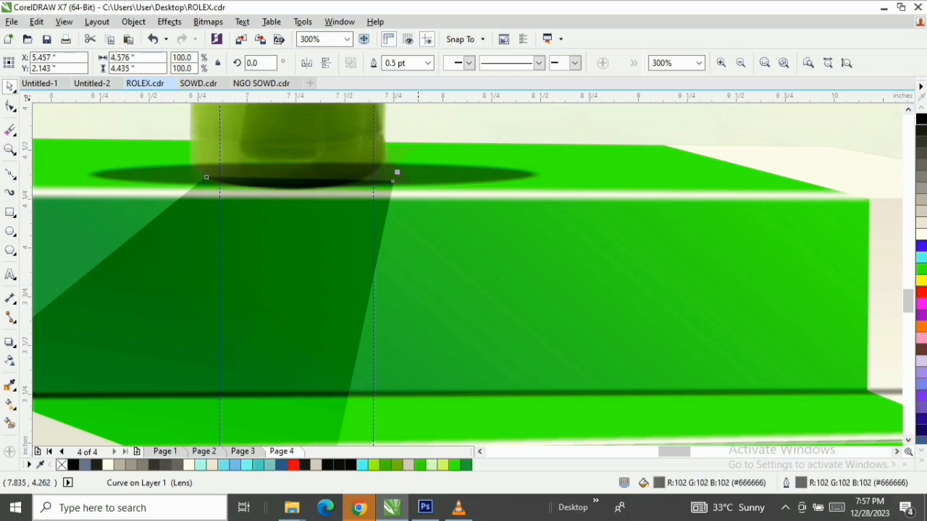
{"action": "scroll", "coordinate": [134, 177], "scroll_direction": "down", "scroll_amount": 1}
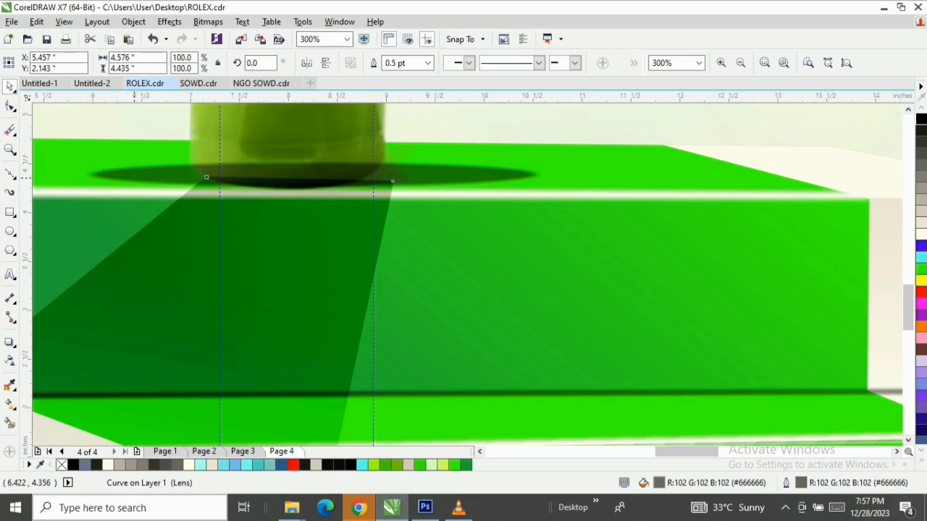
{"action": "left_click", "coordinate": [122, 177]}
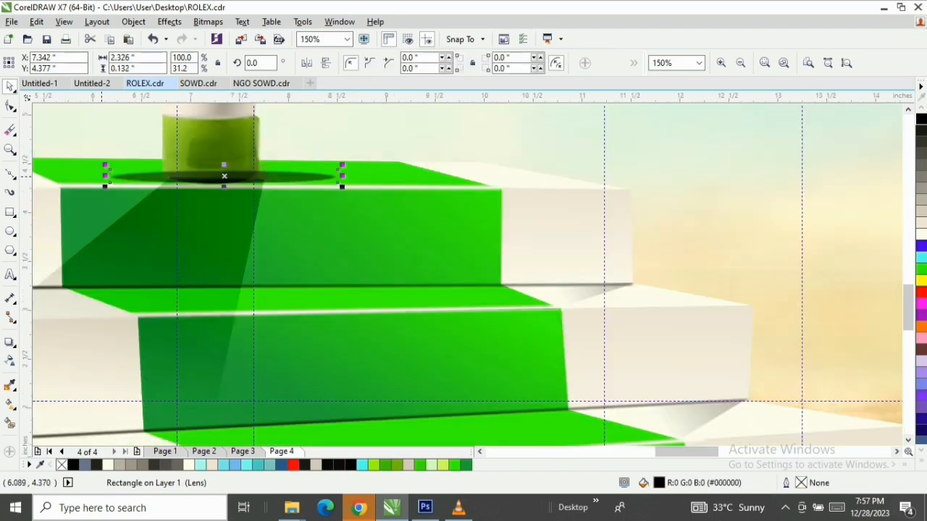
{"action": "left_click_drag", "start_coordinate": [105, 176], "coordinate": [81, 176]}
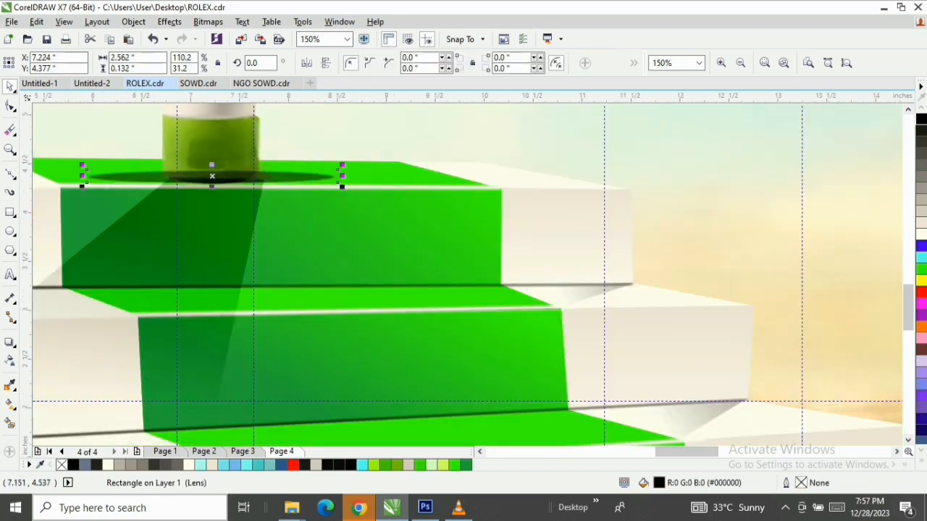
Change the merge mode of the flattened shadow's transparency from Multiply to Normal
{"action": "left_click", "coordinate": [10, 360]}
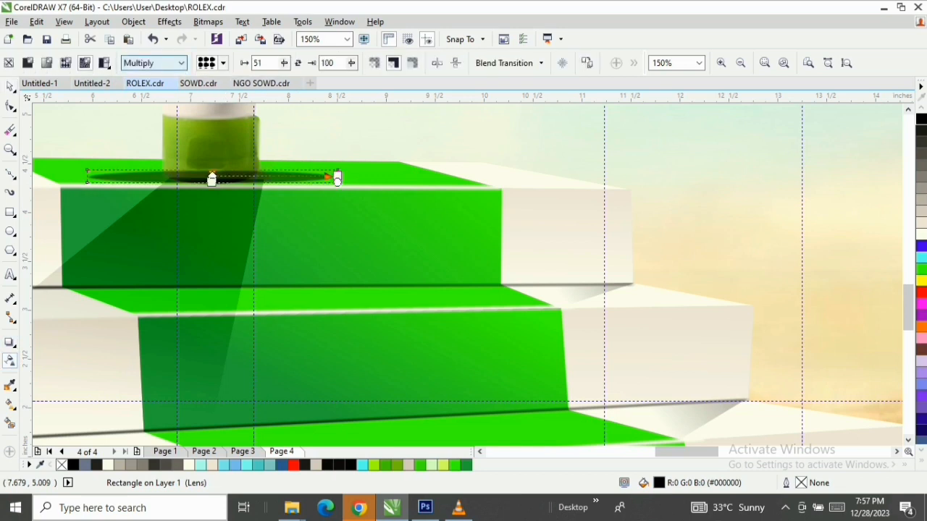
{"action": "left_click", "coordinate": [154, 63]}
{"action": "left_click", "coordinate": [134, 76]}
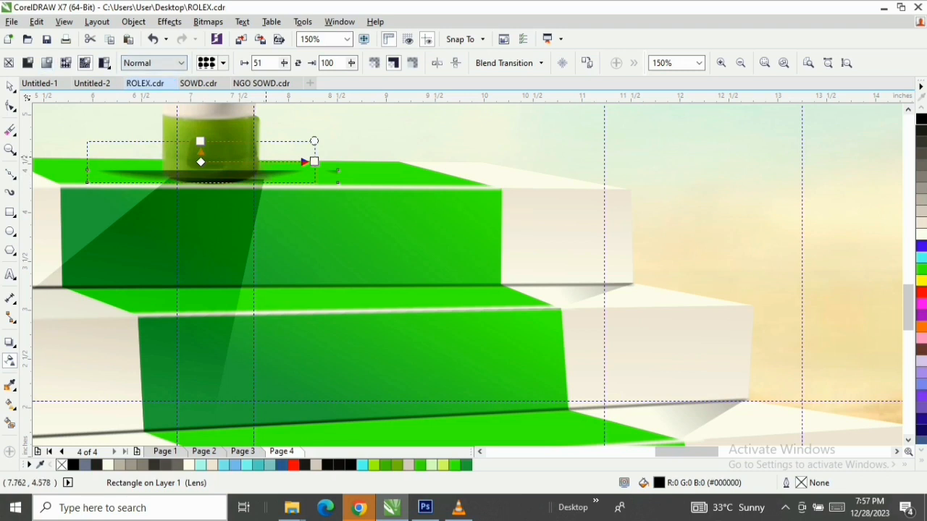
{"action": "left_click", "coordinate": [154, 63]}
{"action": "left_click", "coordinate": [154, 63]}
{"action": "left_click", "coordinate": [153, 63]}
Undo the shadow's merge mode, resizing and placement changes back to before it was moved to the tube's base
{"action": "left_click", "coordinate": [153, 40]}
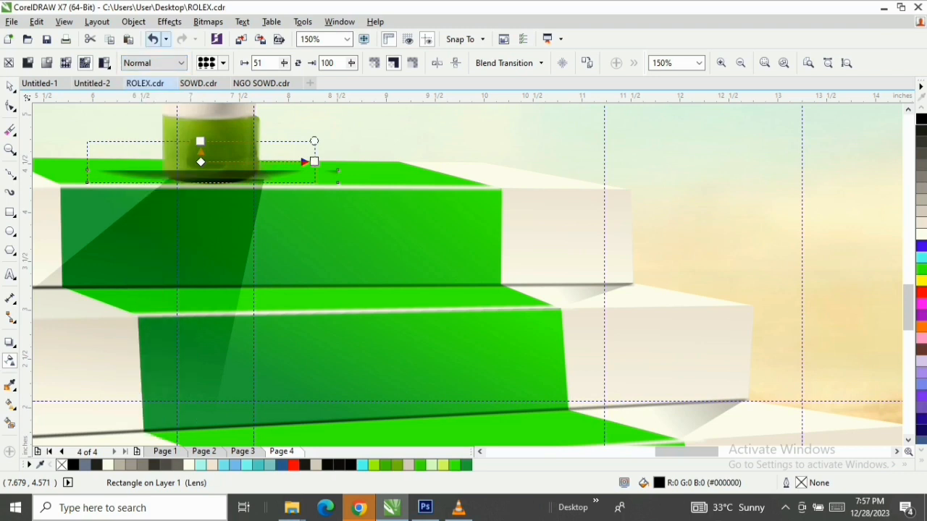
{"action": "left_click", "coordinate": [153, 39]}
{"action": "left_click", "coordinate": [153, 40]}
{"action": "left_click", "coordinate": [153, 39]}
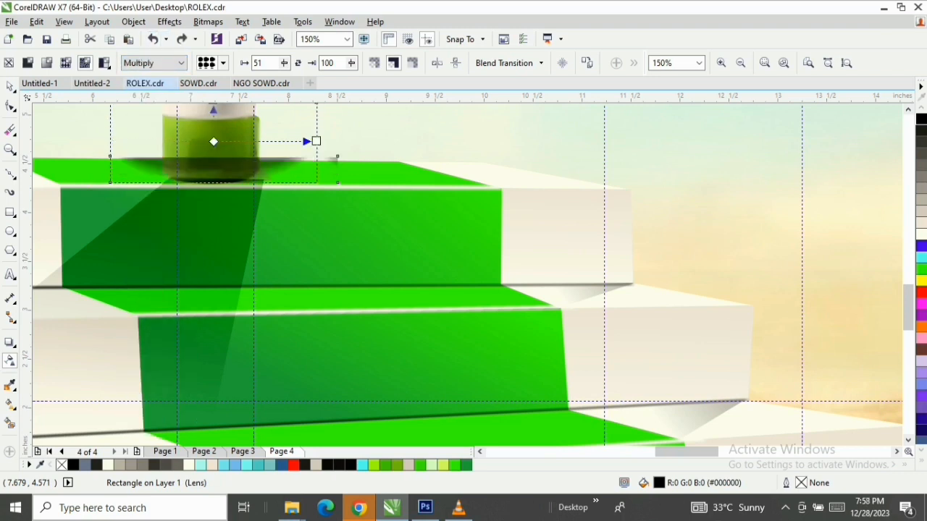
{"action": "left_click", "coordinate": [152, 39]}
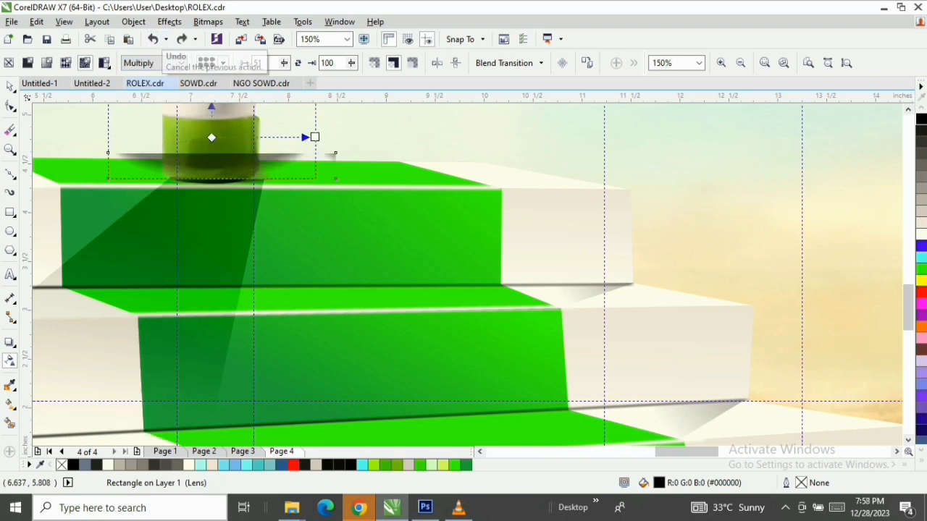
{"action": "left_click", "coordinate": [152, 39]}
{"action": "left_click", "coordinate": [153, 39]}
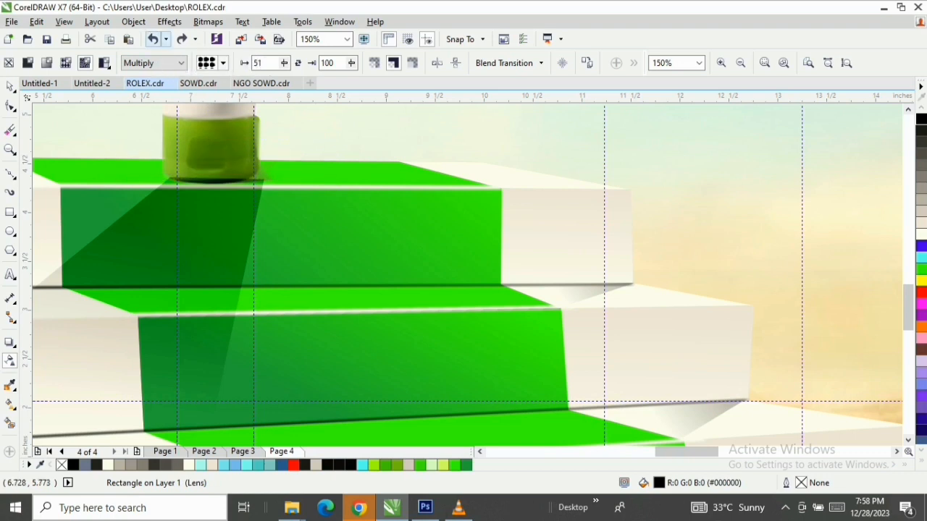
Try uniform, linear fountain and elliptical fountain transparencies on the detached shadow beyond the poster's edge
{"action": "scroll", "coordinate": [483, 264], "scroll_direction": "down", "scroll_amount": 1}
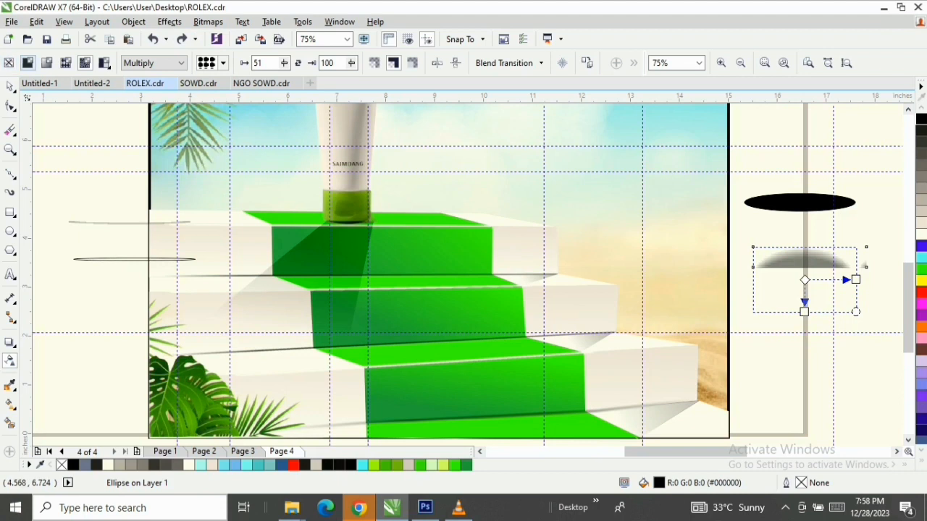
{"action": "left_click", "coordinate": [28, 62]}
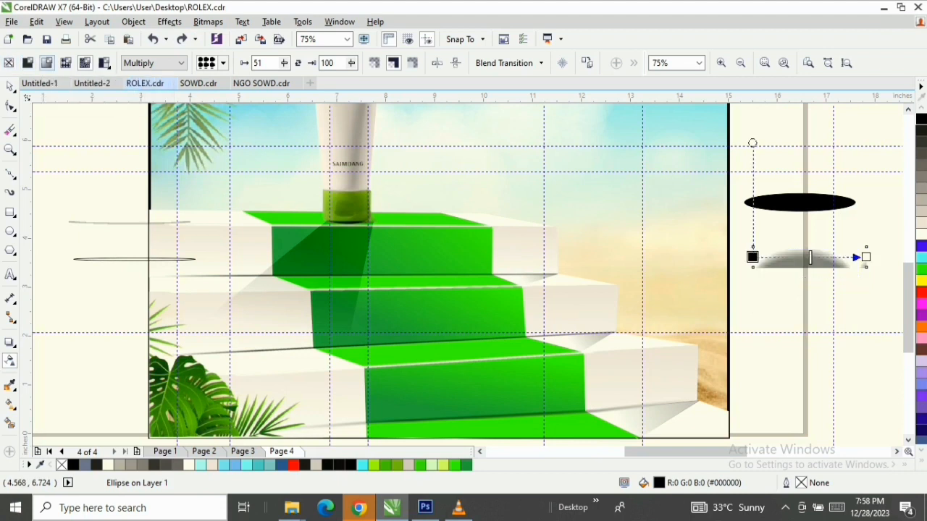
{"action": "left_click", "coordinate": [47, 62]}
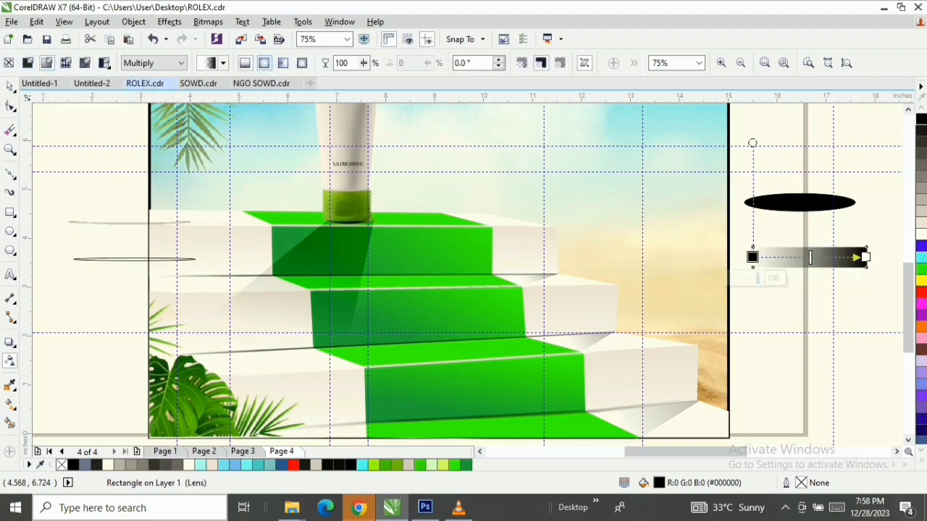
{"action": "left_click", "coordinate": [264, 63]}
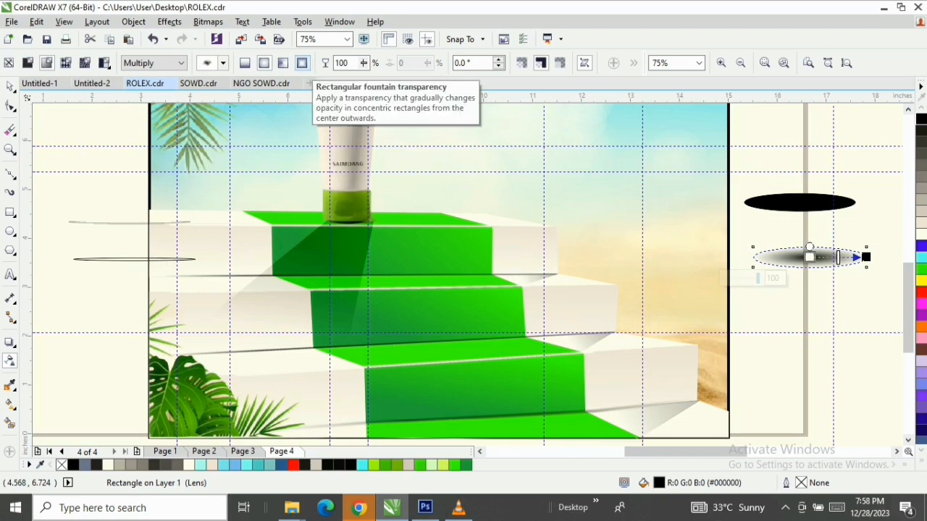
{"action": "left_click", "coordinate": [245, 63]}
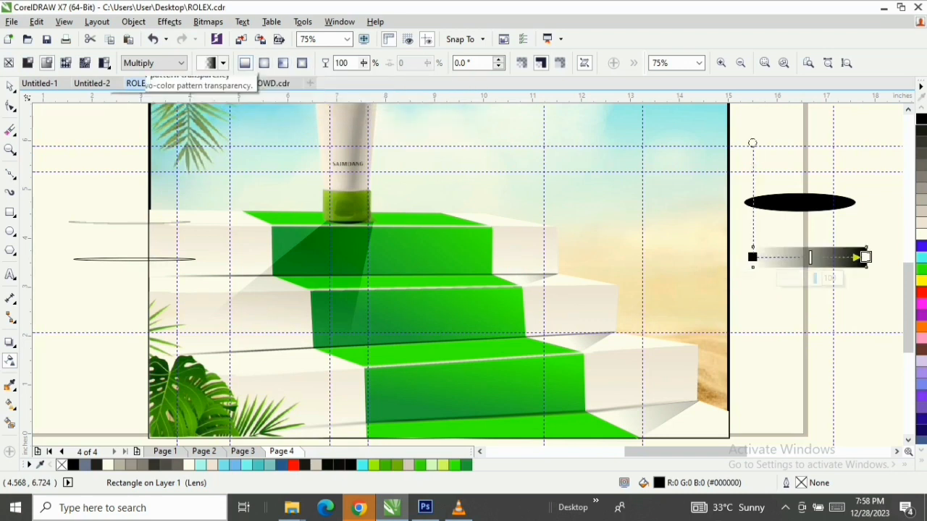
{"action": "left_click", "coordinate": [27, 63]}
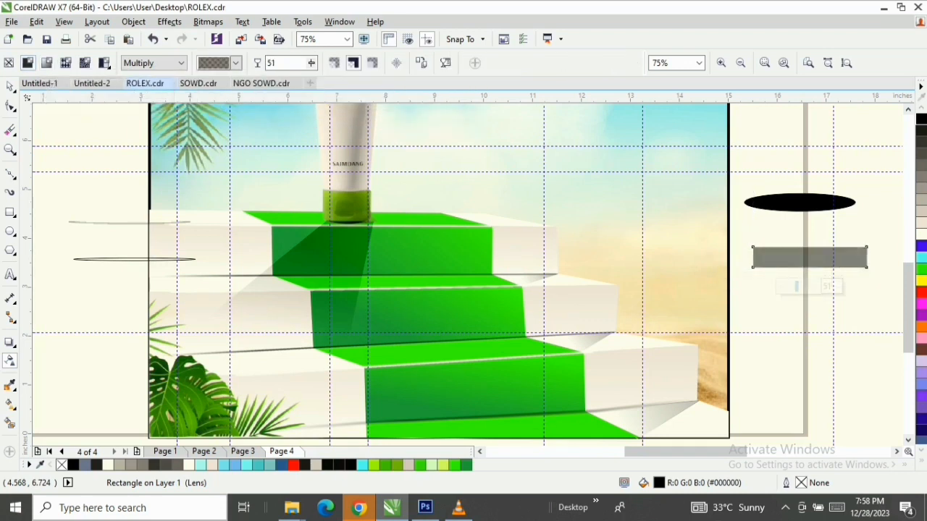
{"action": "left_click", "coordinate": [46, 63]}
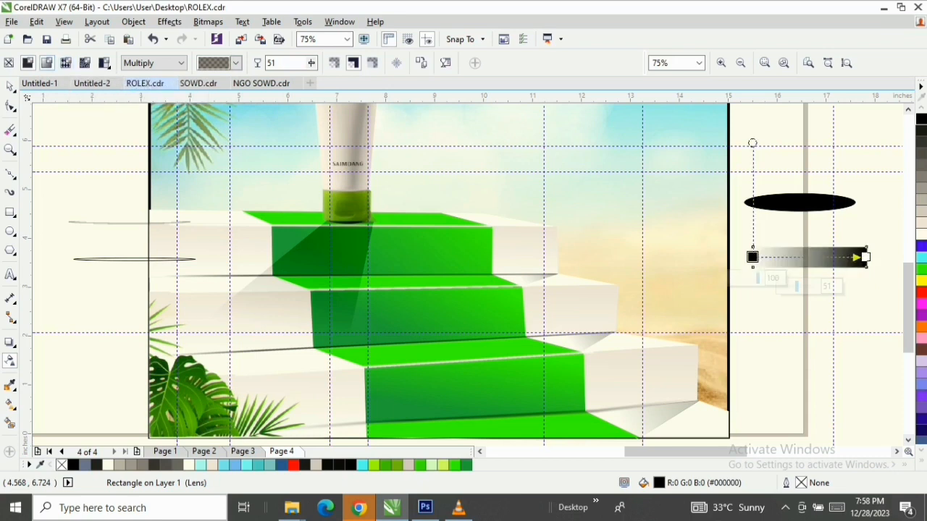
Undo the last fountain transparency and delete the grey shadow rectangle beneath the black ellipse
{"action": "key", "text": "ctrl+z"}
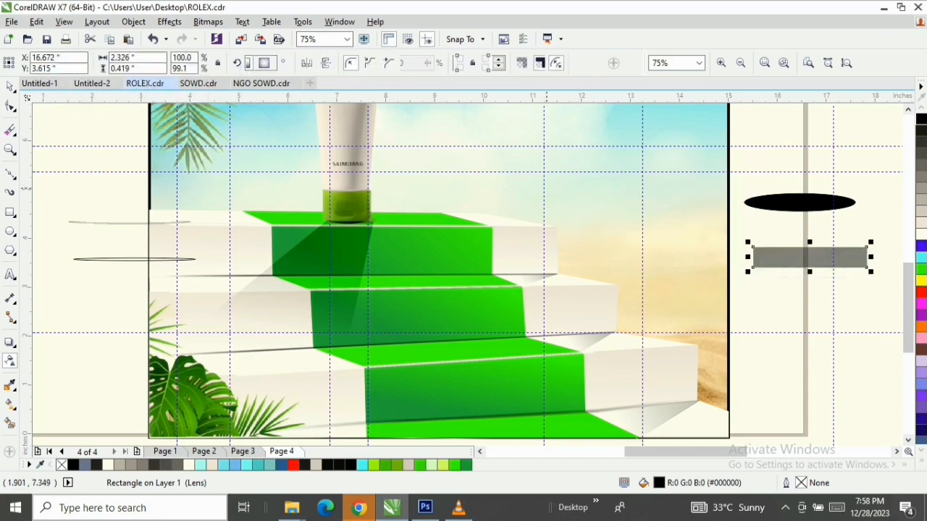
{"action": "key", "text": "space"}
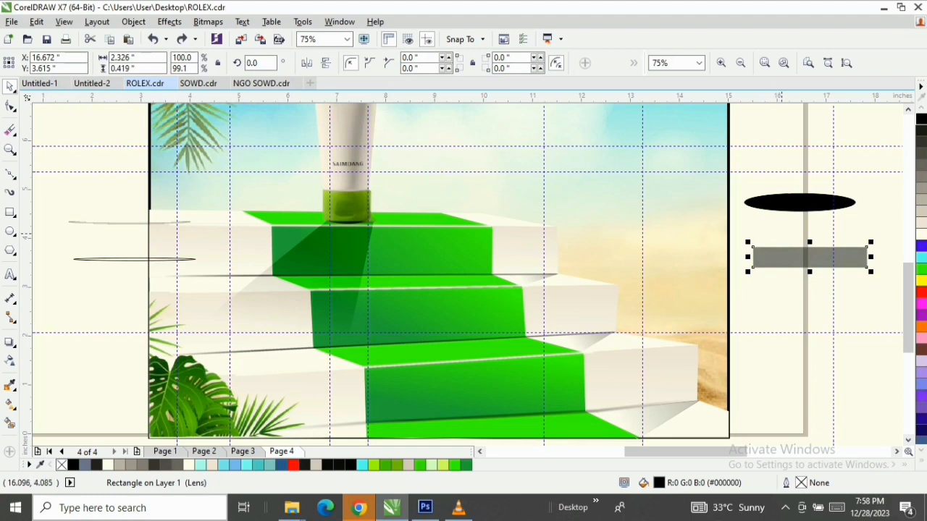
{"action": "key", "text": "Delete"}
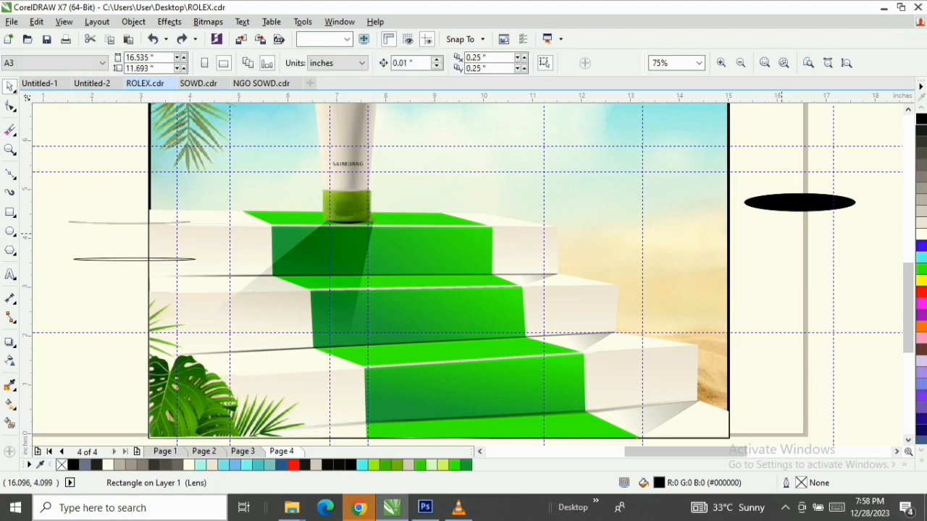
Add a new, slightly offset drop shadow to the black ellipse and break the shadow group apart
{"action": "left_click", "coordinate": [771, 205]}
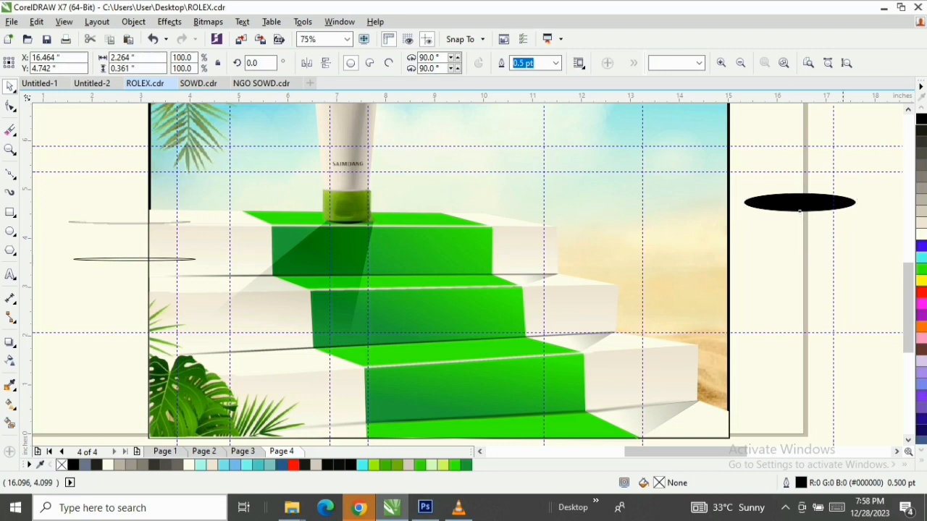
{"action": "left_click", "coordinate": [10, 343]}
{"action": "mouse_move", "coordinate": [799, 210]}
{"action": "left_mouse_down"}
{"action": "mouse_move", "coordinate": [810, 193]}
{"action": "mouse_move", "coordinate": [804, 203]}
{"action": "left_mouse_up"}
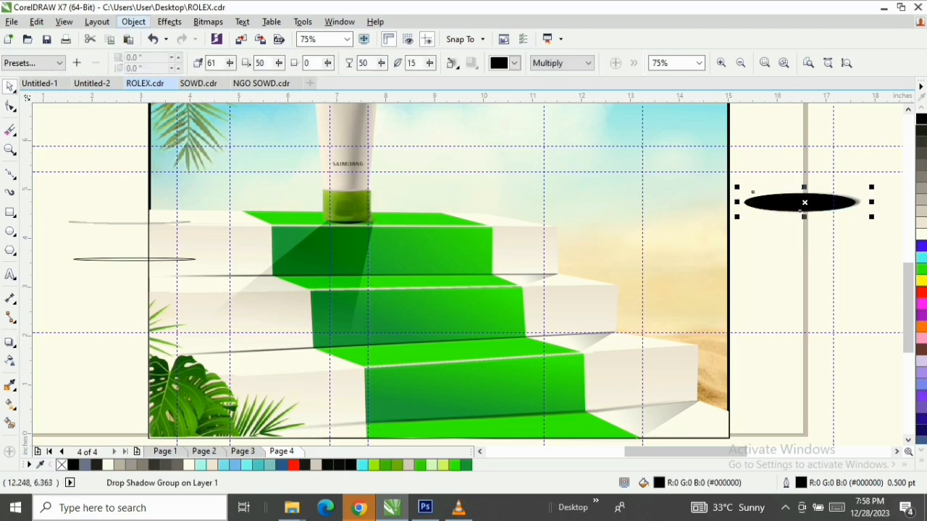
{"action": "left_click", "coordinate": [133, 22]}
{"action": "left_click", "coordinate": [198, 225]}
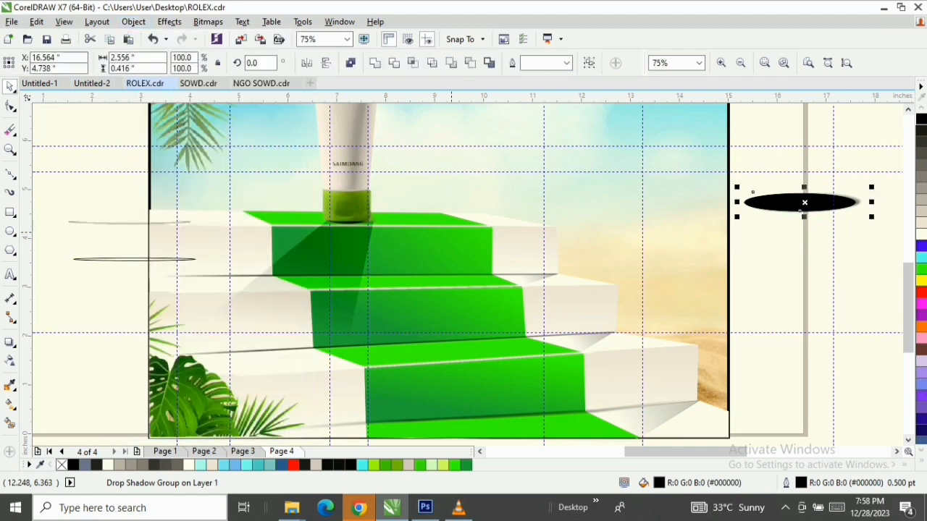
{"action": "key", "text": "Escape"}
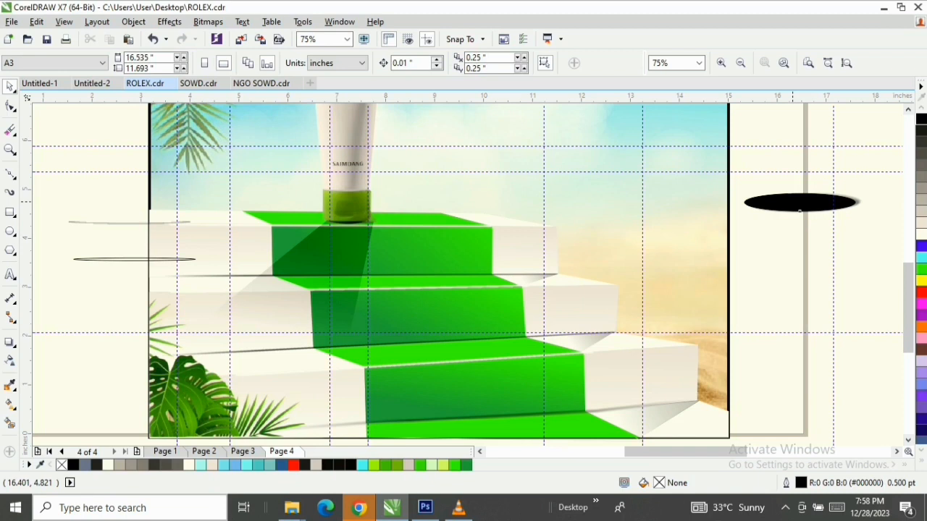
Move the black ellipse down off its new shadow into the empty space below it
{"action": "left_click", "coordinate": [800, 211]}
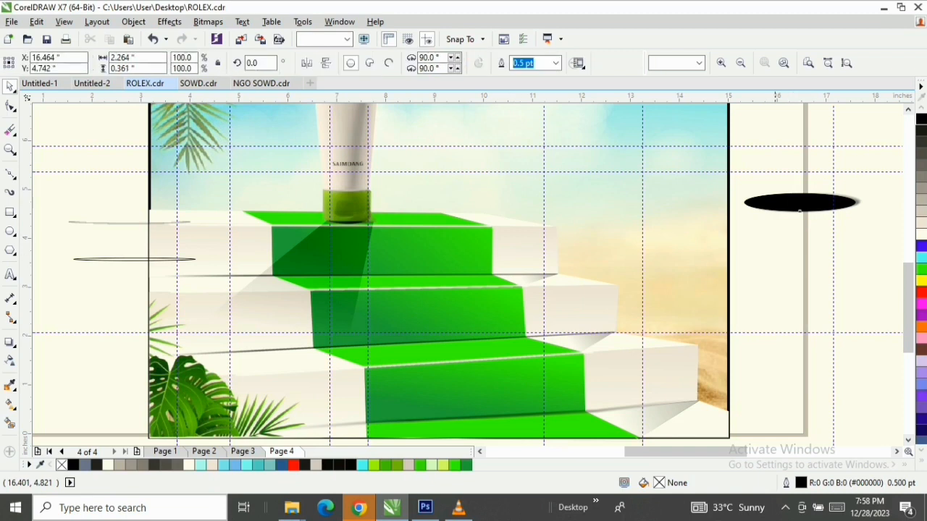
{"action": "left_click", "coordinate": [783, 145]}
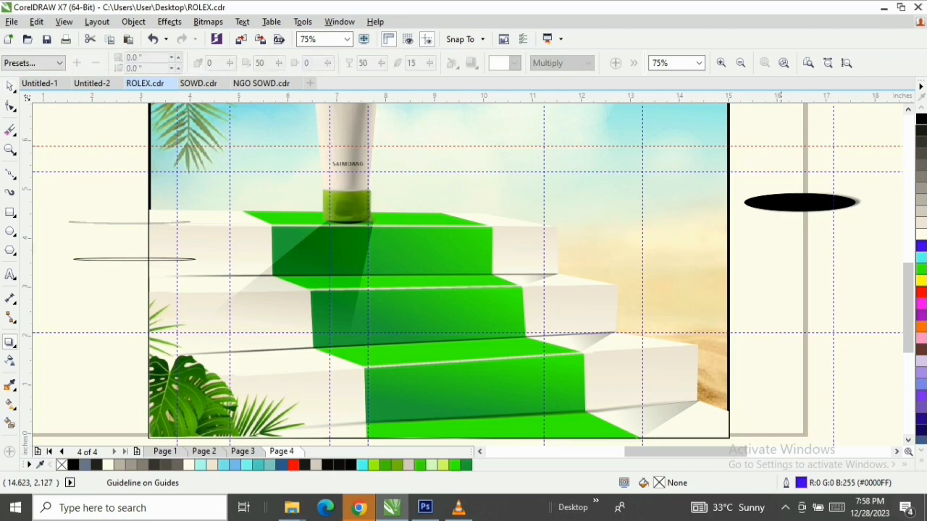
{"action": "left_click", "coordinate": [10, 87]}
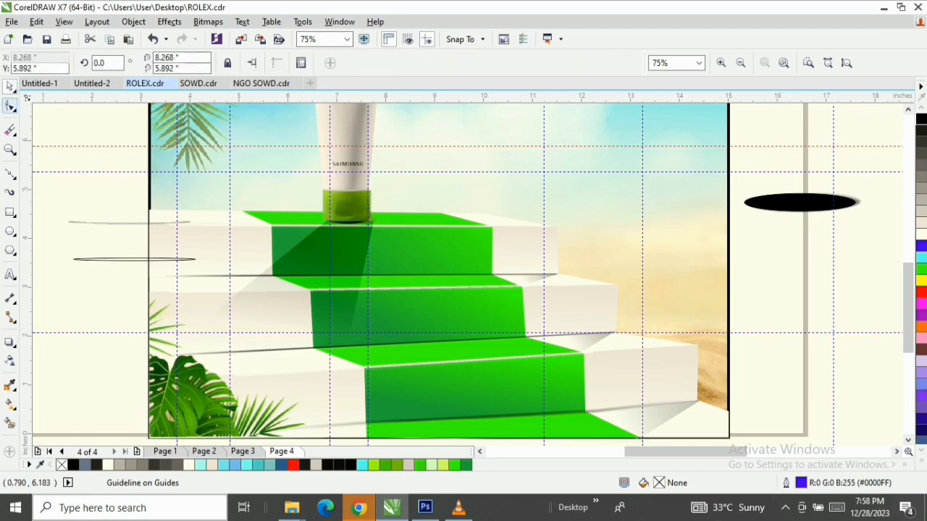
{"action": "left_click", "coordinate": [10, 106]}
{"action": "left_click", "coordinate": [10, 87]}
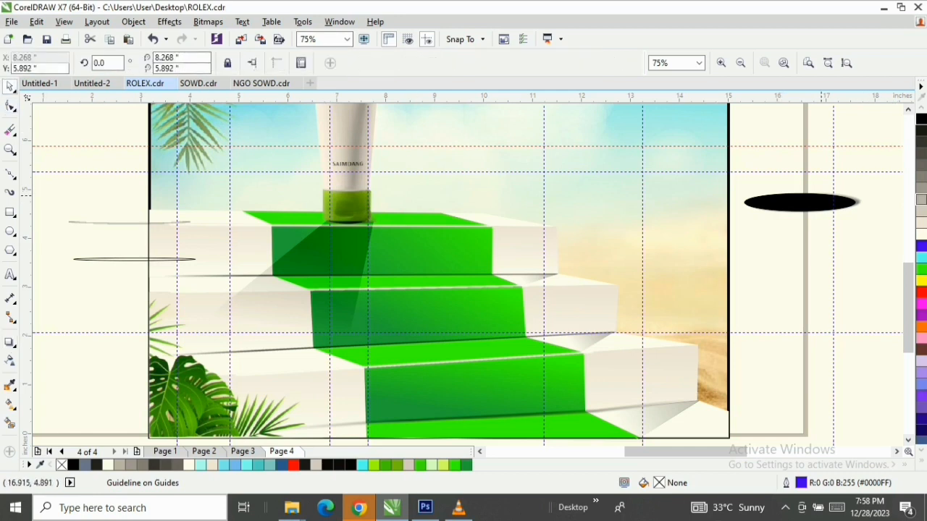
{"action": "left_click", "coordinate": [822, 195]}
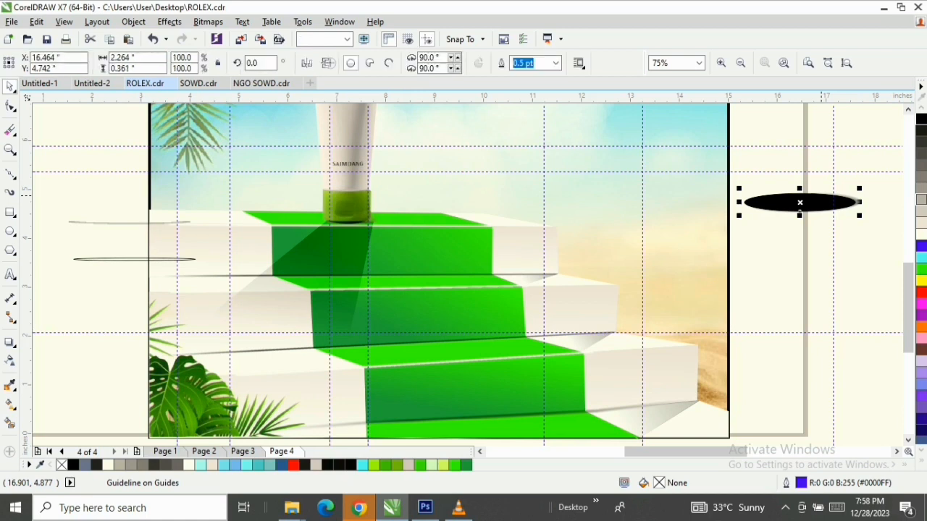
{"action": "left_click_drag", "start_coordinate": [801, 205], "coordinate": [806, 266]}
Convert the detached ellipse shadow to a 300 dpi RGB bitmap with anti-aliasing and a transparent background
{"action": "left_click", "coordinate": [804, 203]}
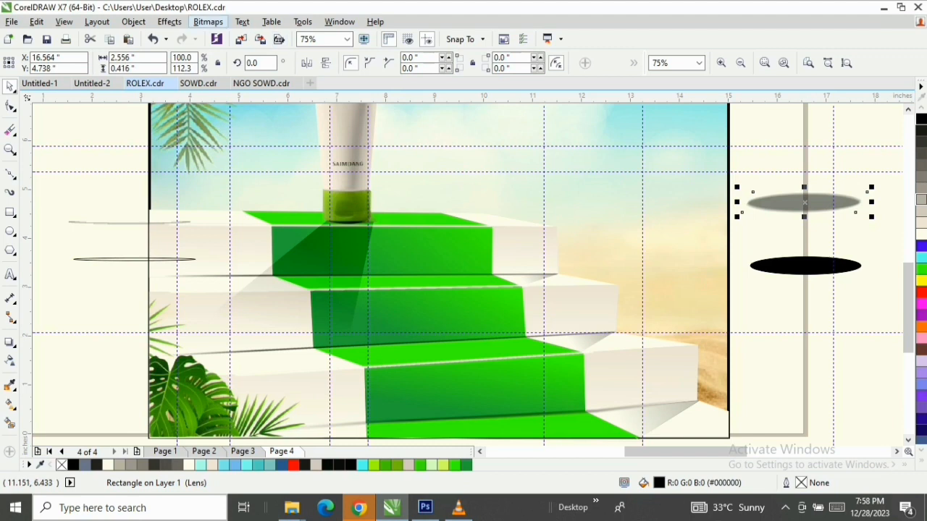
{"action": "left_click", "coordinate": [208, 22]}
{"action": "left_click", "coordinate": [208, 21]}
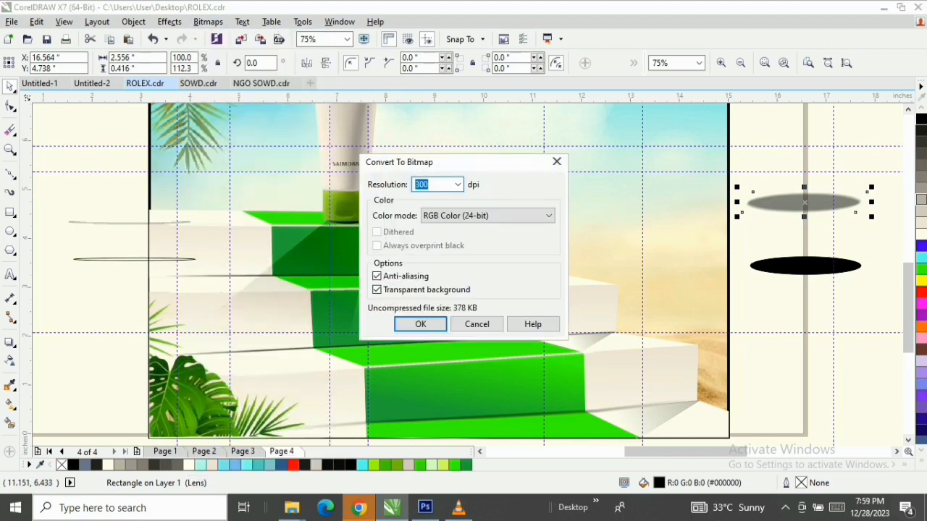
{"action": "key", "text": "Return"}
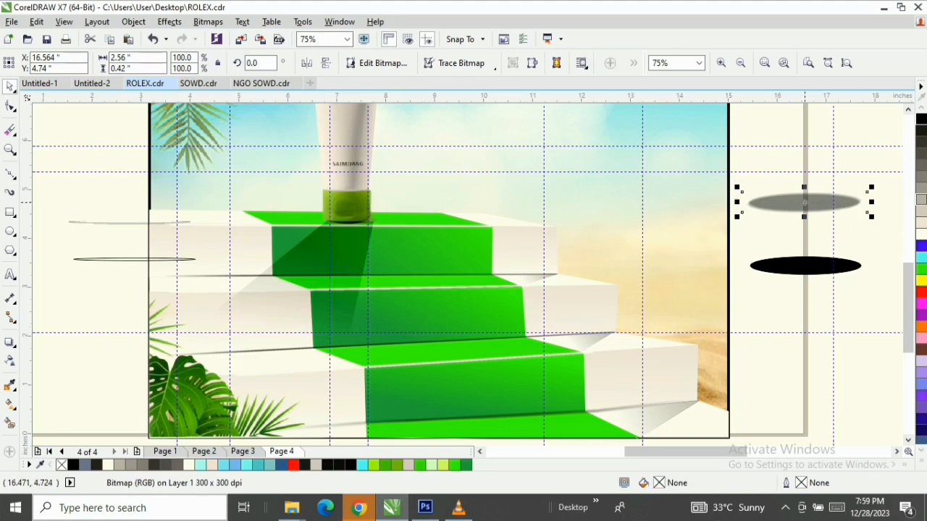
Place the bitmap shadow around the base of the tube's cap on the top step, centred at about X 7.34 and Y 4.55 inches
{"action": "left_click_drag", "start_coordinate": [804, 203], "coordinate": [373, 222]}
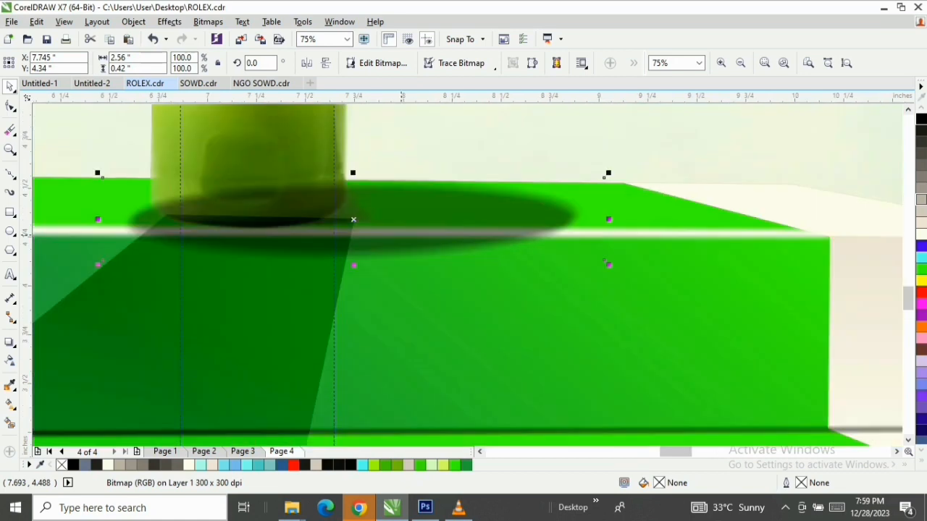
{"action": "scroll", "coordinate": [369, 214], "scroll_direction": "up", "scroll_amount": 4}
{"action": "left_click_drag", "start_coordinate": [396, 201], "coordinate": [343, 166]}
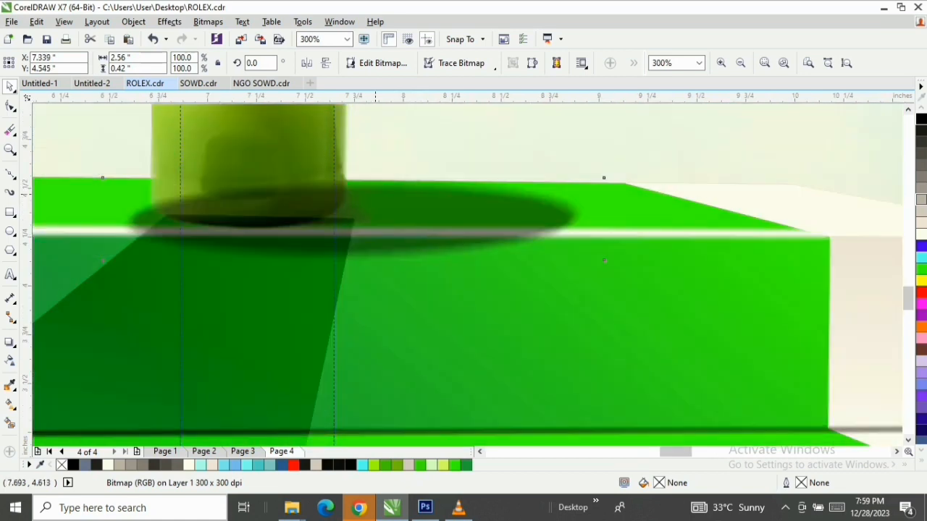
Resize the bitmap shadow to about 2.65 by 0.30 inches, centred at X 7.24 and Y 4.43, and fade it with a vertical linear transparency
{"action": "left_click_drag", "start_coordinate": [387, 189], "coordinate": [352, 198]}
{"action": "left_click_drag", "start_coordinate": [524, 137], "coordinate": [518, 202]}
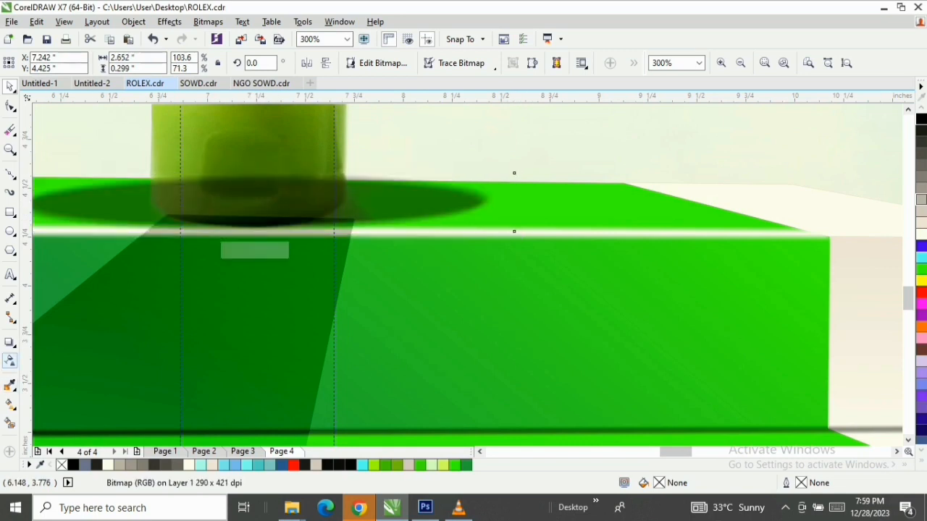
{"action": "left_click", "coordinate": [11, 360]}
{"action": "mouse_move", "coordinate": [248, 195]}
{"action": "left_mouse_down"}
{"action": "mouse_move", "coordinate": [249, 172]}
{"action": "mouse_move", "coordinate": [247, 207]}
{"action": "left_mouse_up"}
{"action": "key", "text": "ctrl+z"}
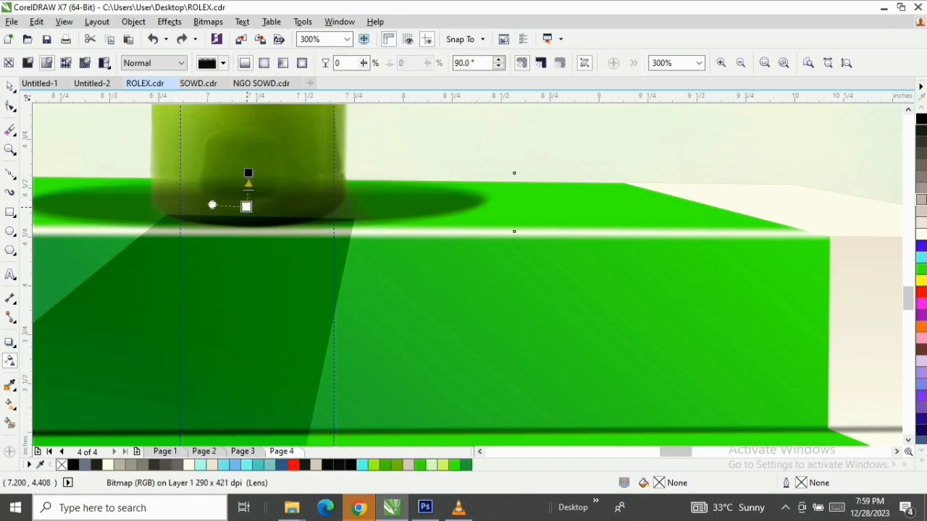
{"action": "key", "text": "space"}
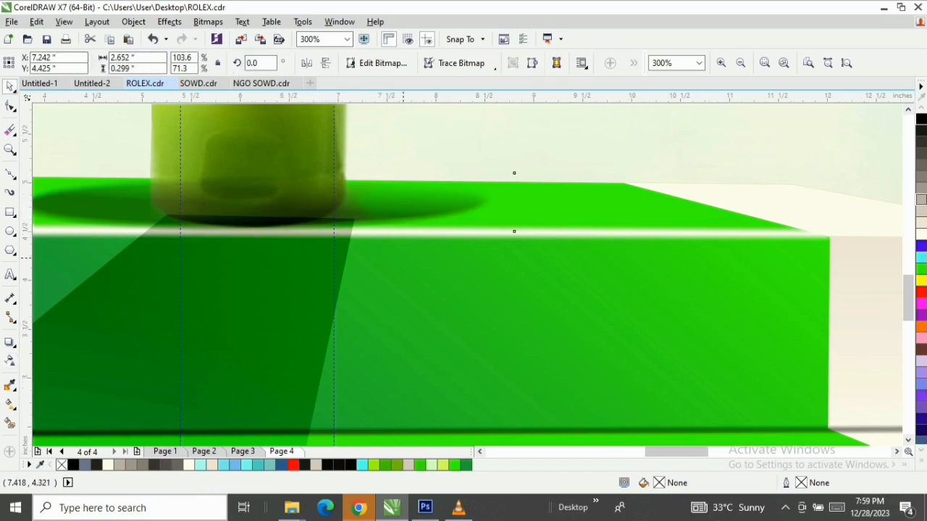
Delete the leftover black ellipse lying outside the poster's right edge
{"action": "key", "text": "F3"}
{"action": "key", "text": "F3"}
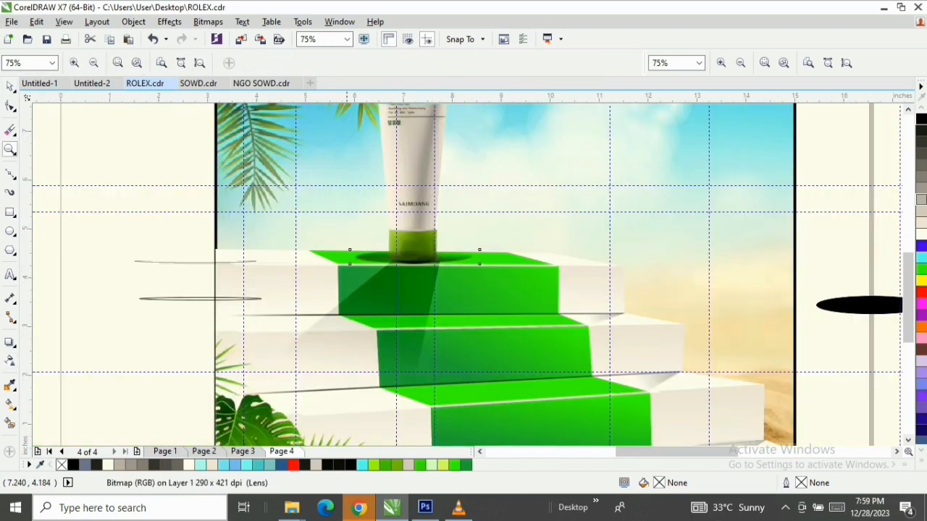
{"action": "key", "text": "F4"}
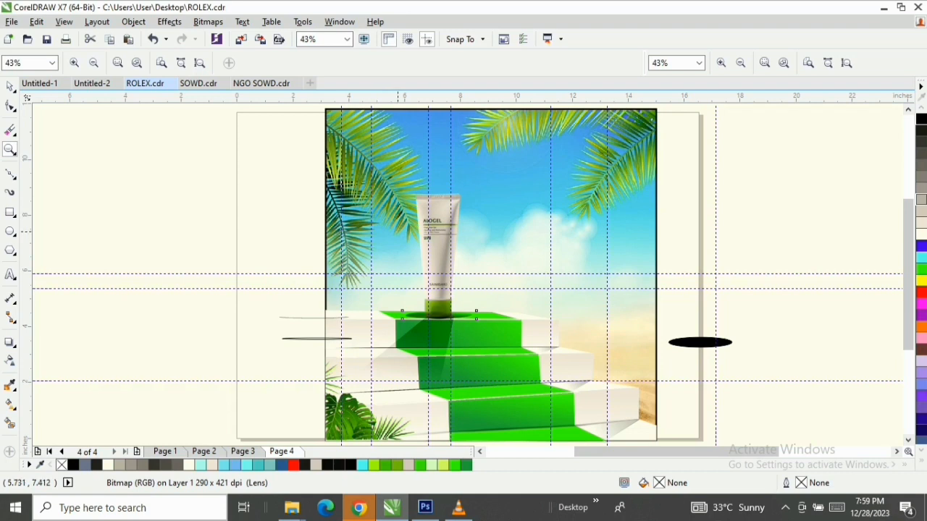
{"action": "key", "text": "space"}
{"action": "left_click", "coordinate": [708, 343]}
{"action": "key", "text": "Delete"}
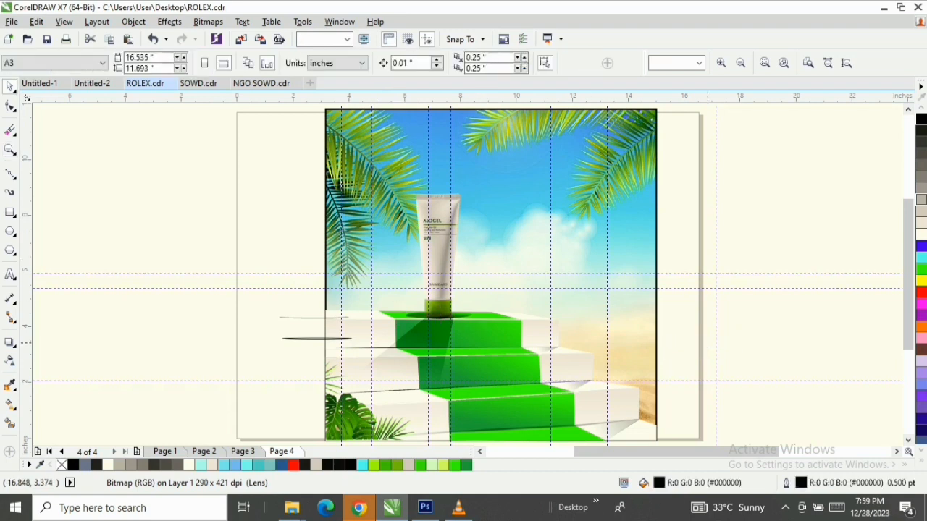
Enlarge the Alogel tube proportionally to about 2.32 by 6.33 inches, keeping its base on the top step
{"action": "left_click", "coordinate": [447, 208]}
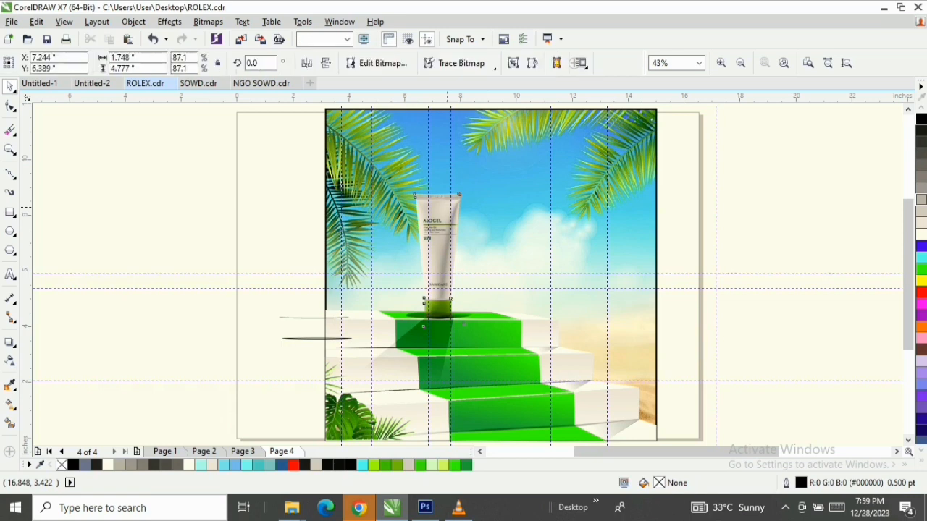
{"action": "left_click_drag", "start_coordinate": [446, 208], "coordinate": [457, 210]}
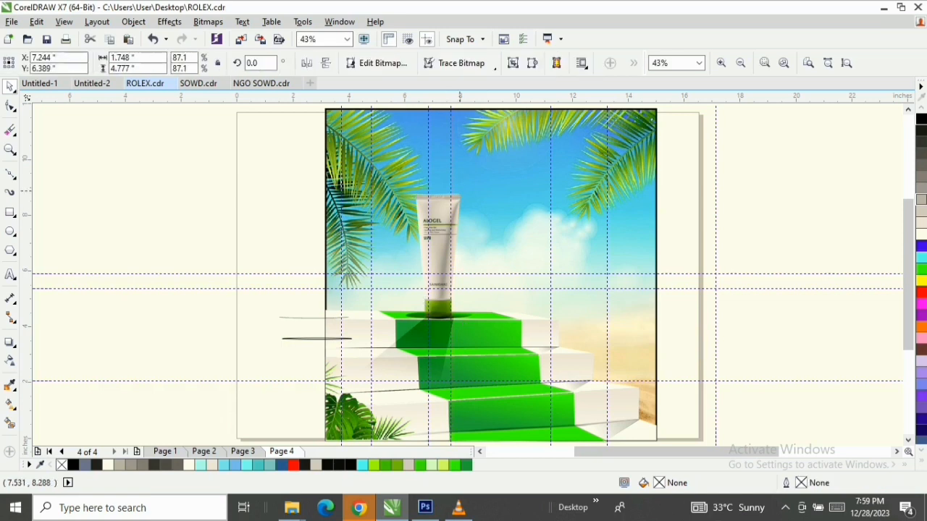
{"action": "left_click", "coordinate": [450, 207]}
{"action": "left_click", "coordinate": [445, 214]}
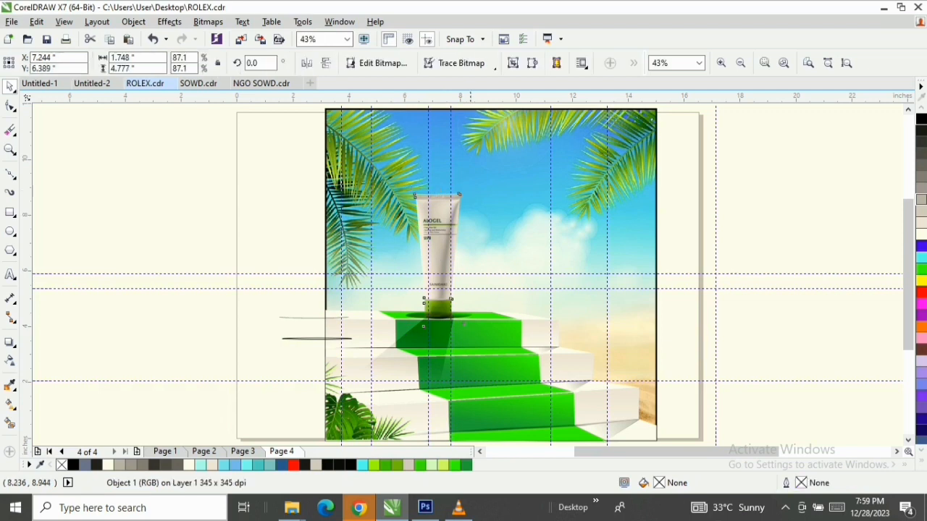
{"action": "left_click_drag", "start_coordinate": [468, 188], "coordinate": [529, 145]}
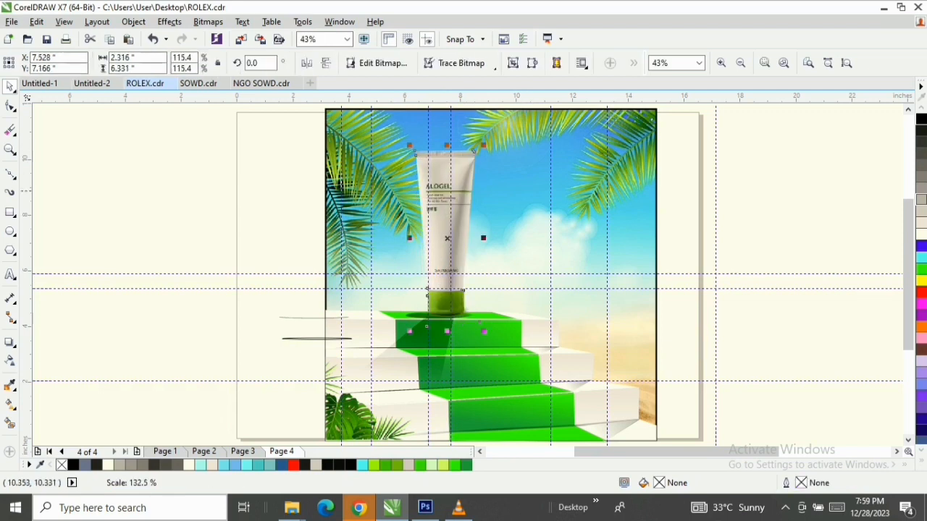
Delete the leftover thin shadow line objects beside the poster's left edge
{"action": "key", "text": "z"}
{"action": "left_click_drag", "start_coordinate": [317, 107], "coordinate": [662, 417]}
{"action": "key", "text": "space"}
{"action": "left_click_drag", "start_coordinate": [218, 292], "coordinate": [326, 335]}
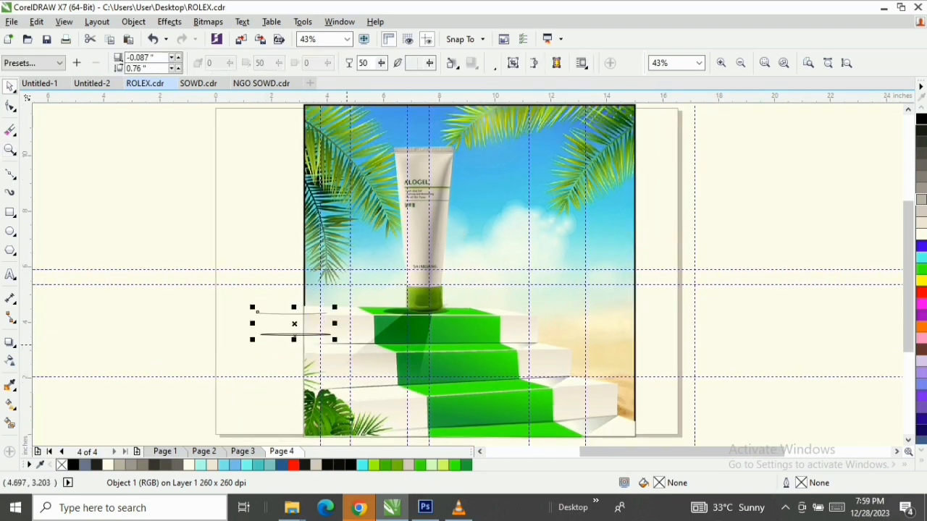
{"action": "key", "text": "Escape"}
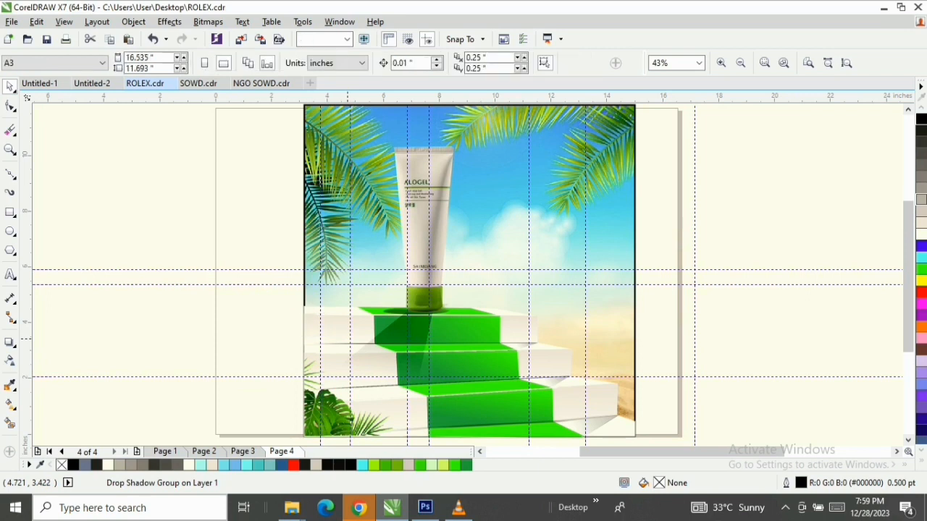
Preview the finished poster composition in full screen
{"action": "right_click", "coordinate": [654, 160]}
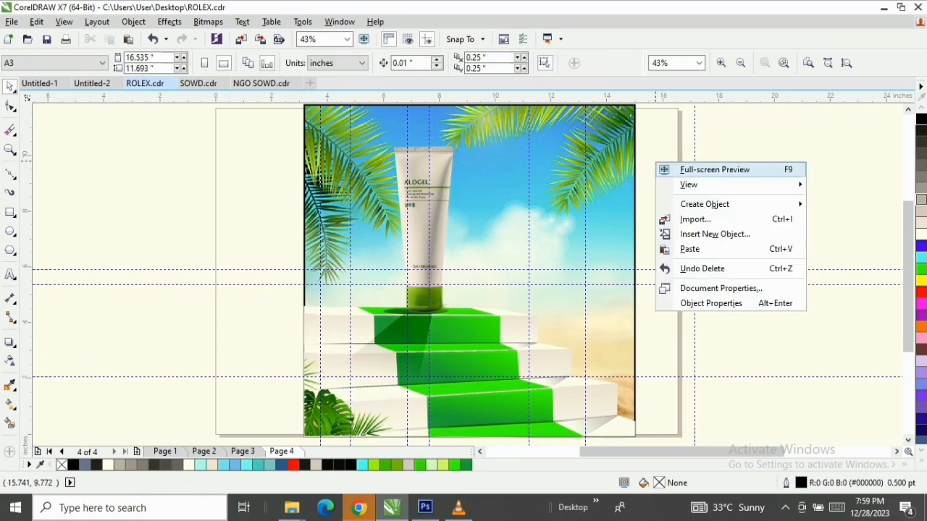
{"action": "key", "text": "Escape"}
{"action": "key", "text": "F9"}
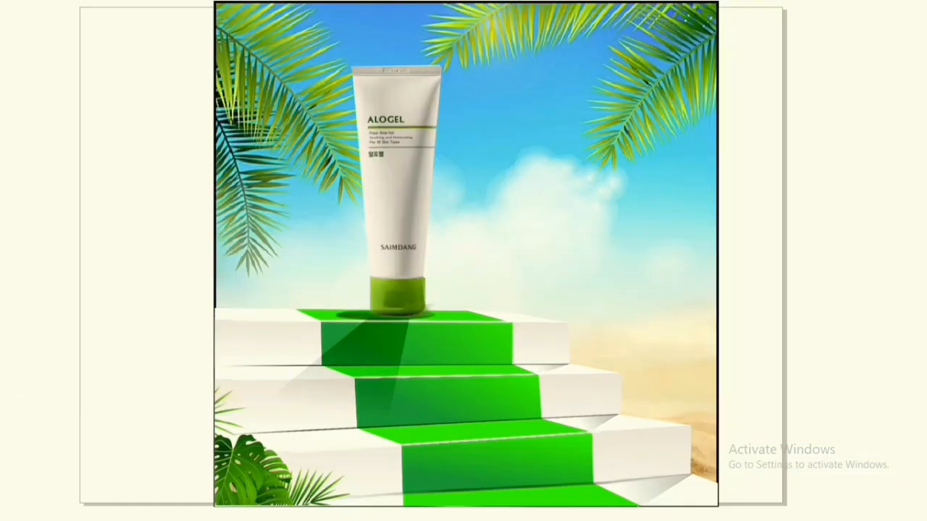